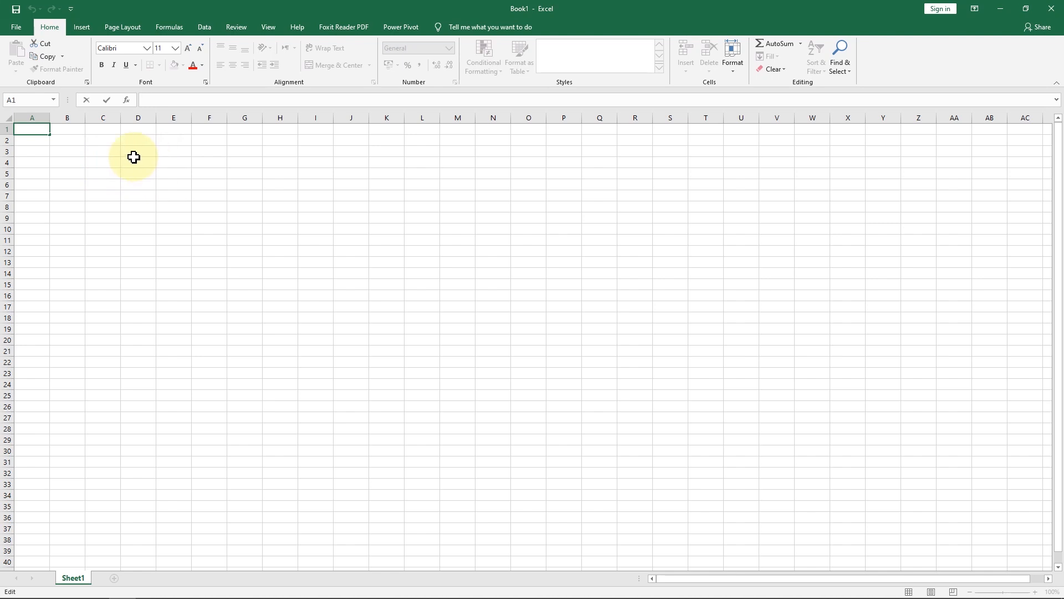
# - Enter the title "Data Penerima Bantuan BLT DD" in cell A1 and "Tahun 2020" in cell A2
pyautogui.click(134, 157)
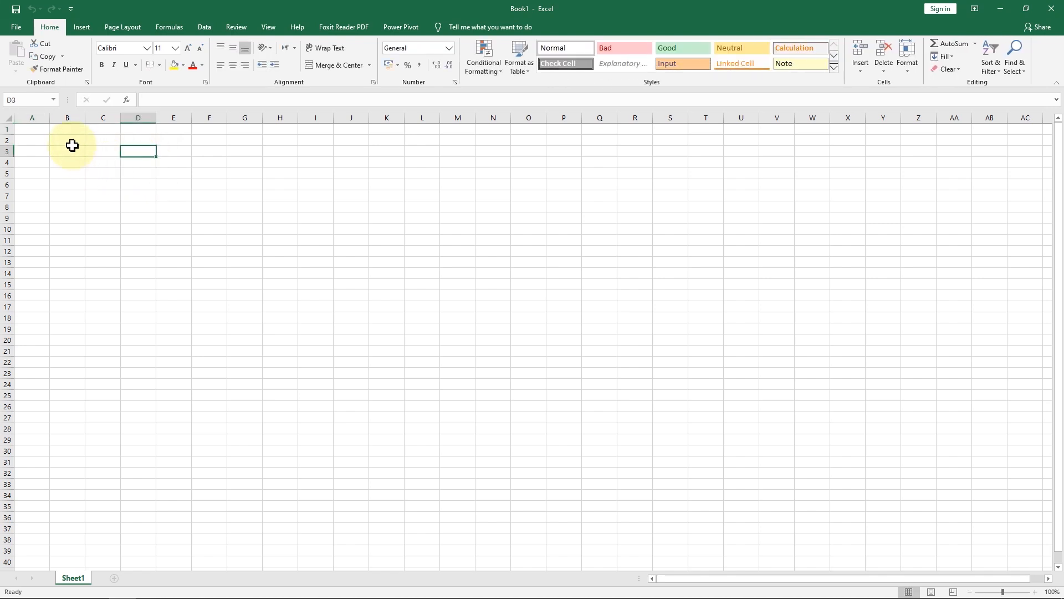
pyautogui.click(44, 129)
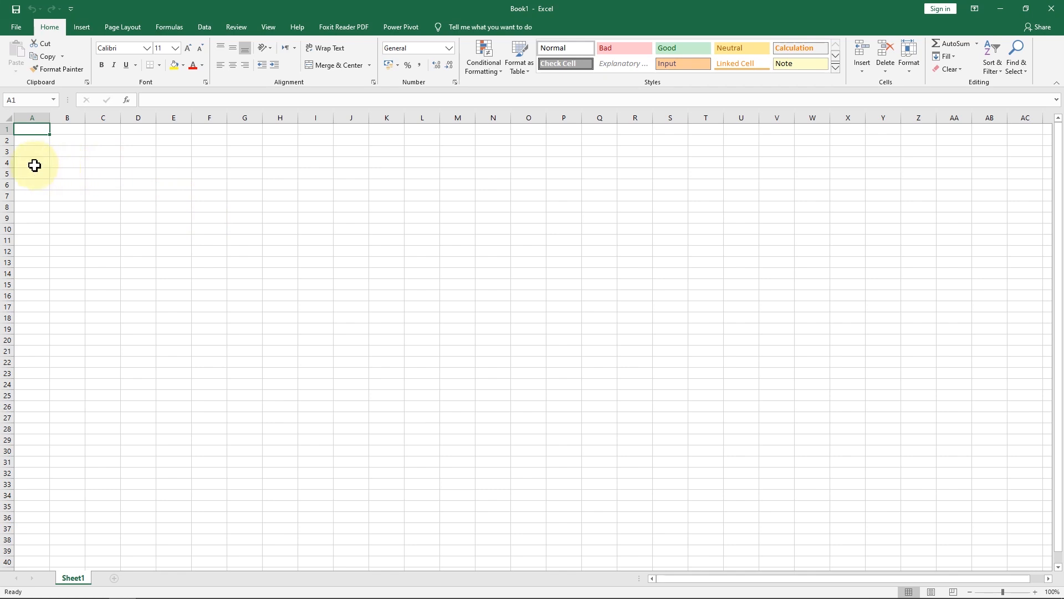
pyautogui.write('Data')
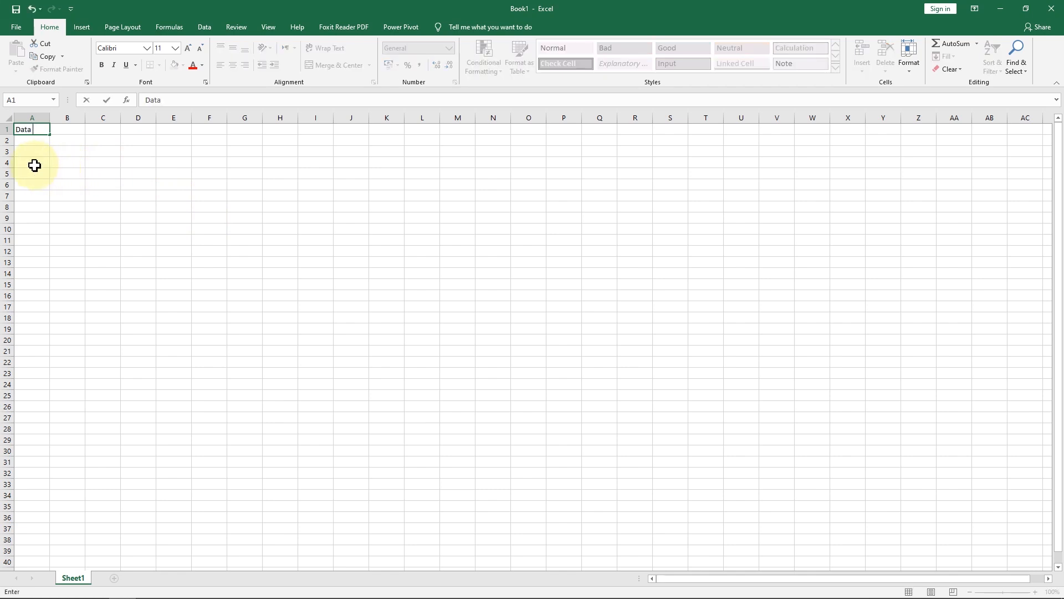
pyautogui.write(' Penerima Bantuan BL')
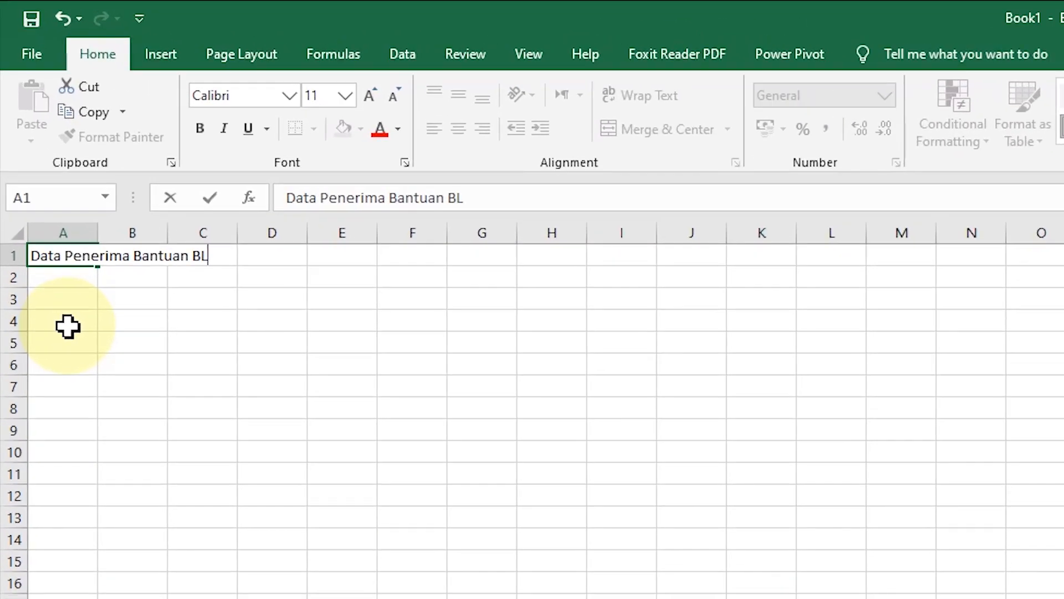
pyautogui.write('T DD')
pyautogui.press('Return')
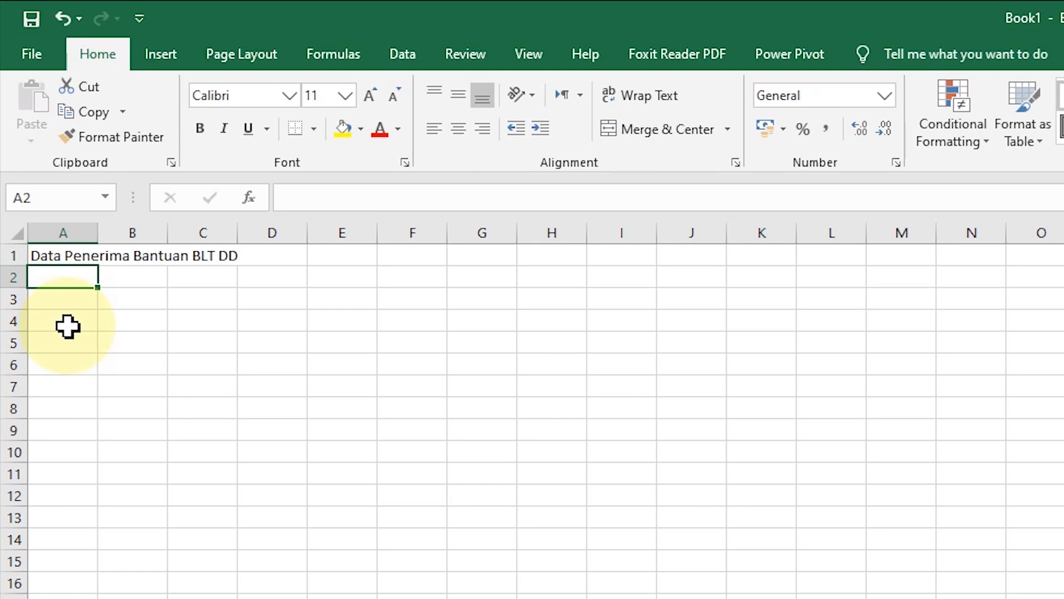
pyautogui.write('Tahun 2020')
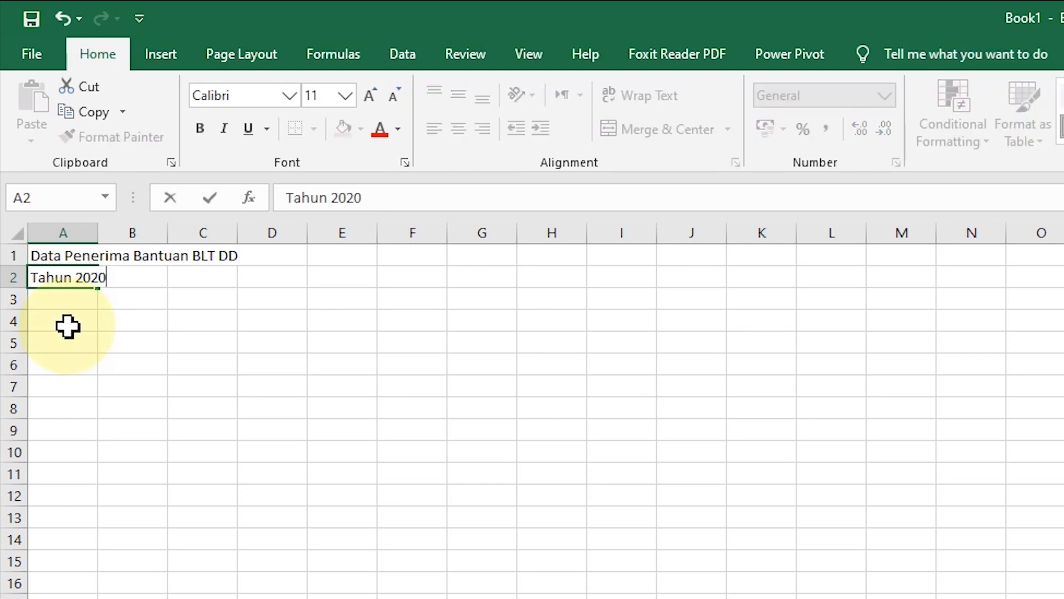
pyautogui.press('Return')
# - Enter the column headers "No", "Nama KK" and "Jml Klrg" in cells A4 to C4
pyautogui.click(67, 327)
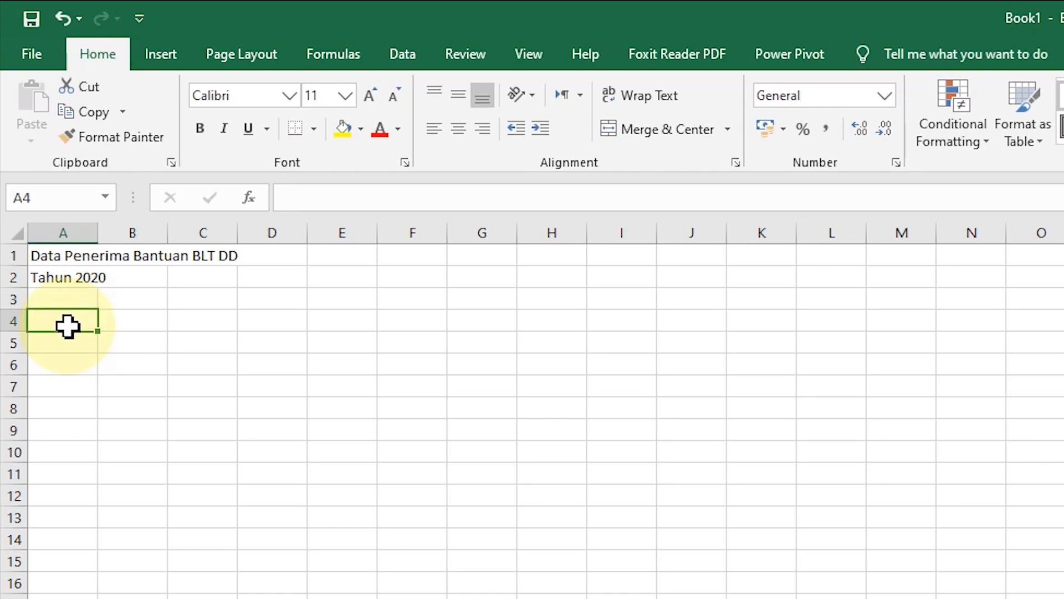
pyautogui.write('No')
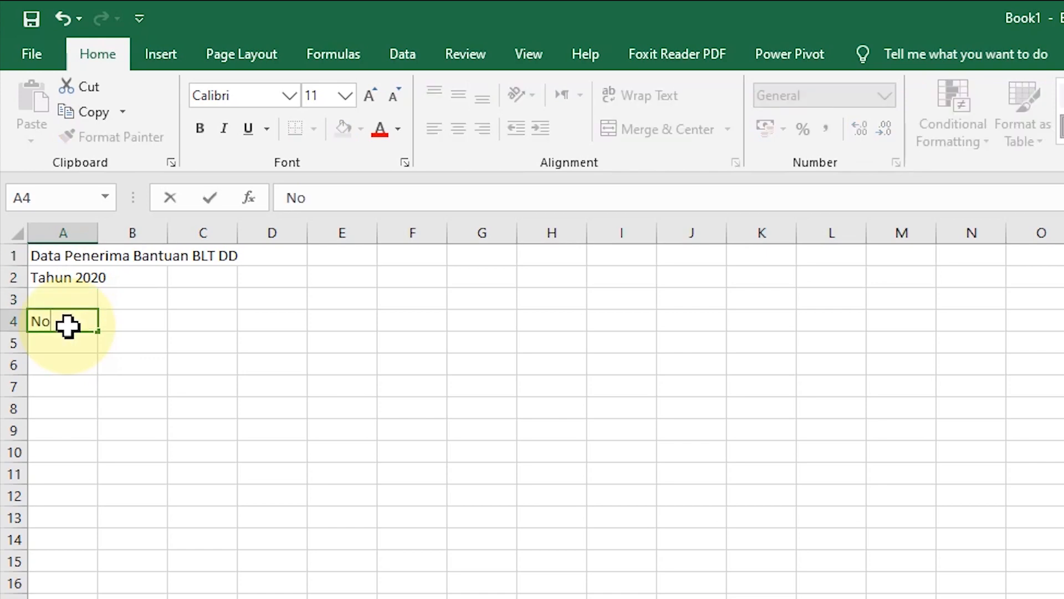
pyautogui.press('Tab')
pyautogui.write('Naa')
pyautogui.press('BackSpace')
pyautogui.write('ma KK')
pyautogui.press('Tab')
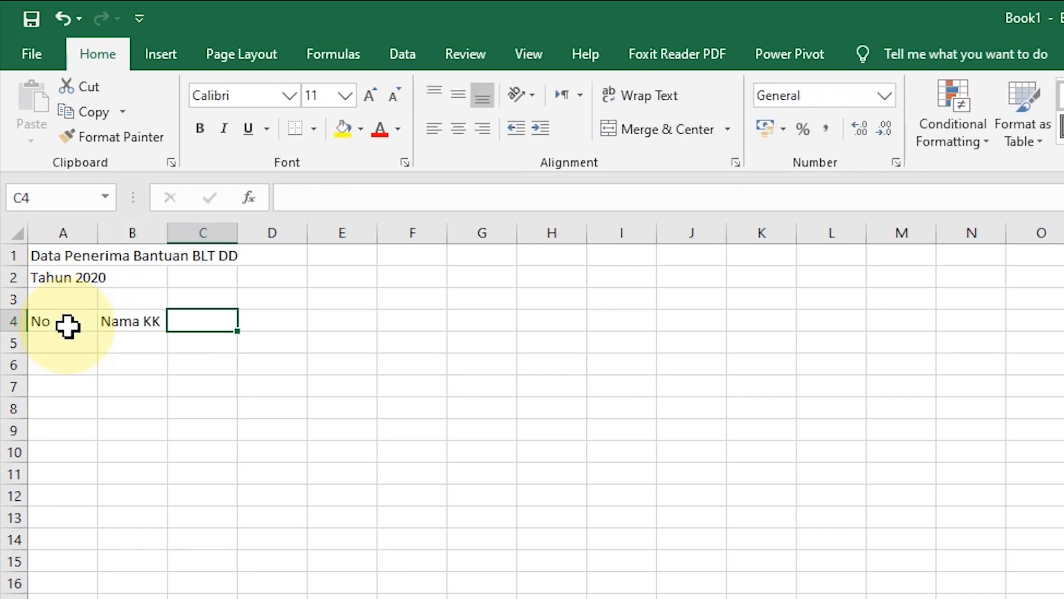
pyautogui.write('Jml')
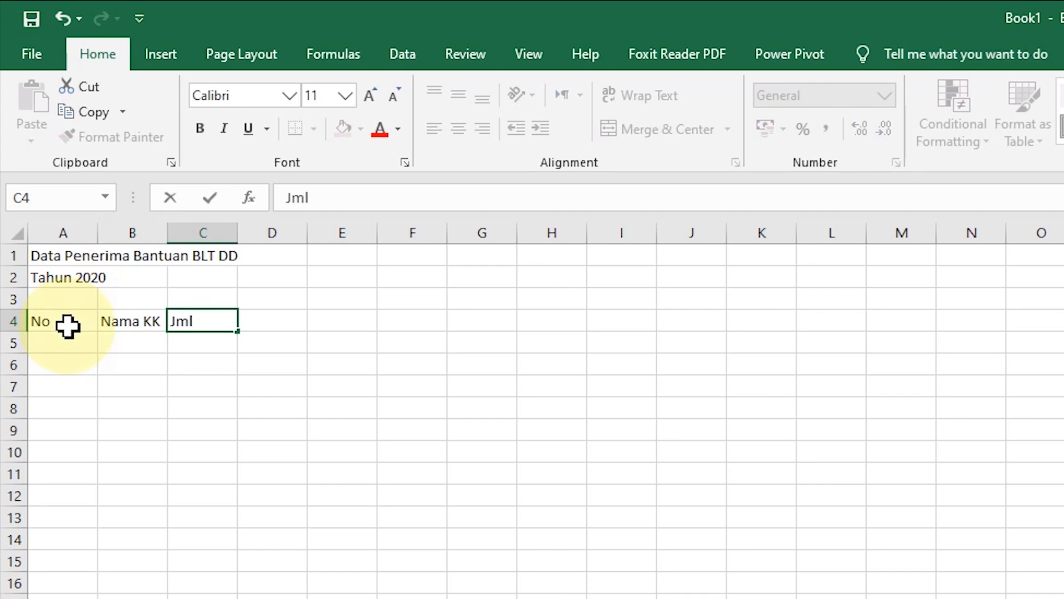
pyautogui.write(' Klrg')
pyautogui.press('Tab')
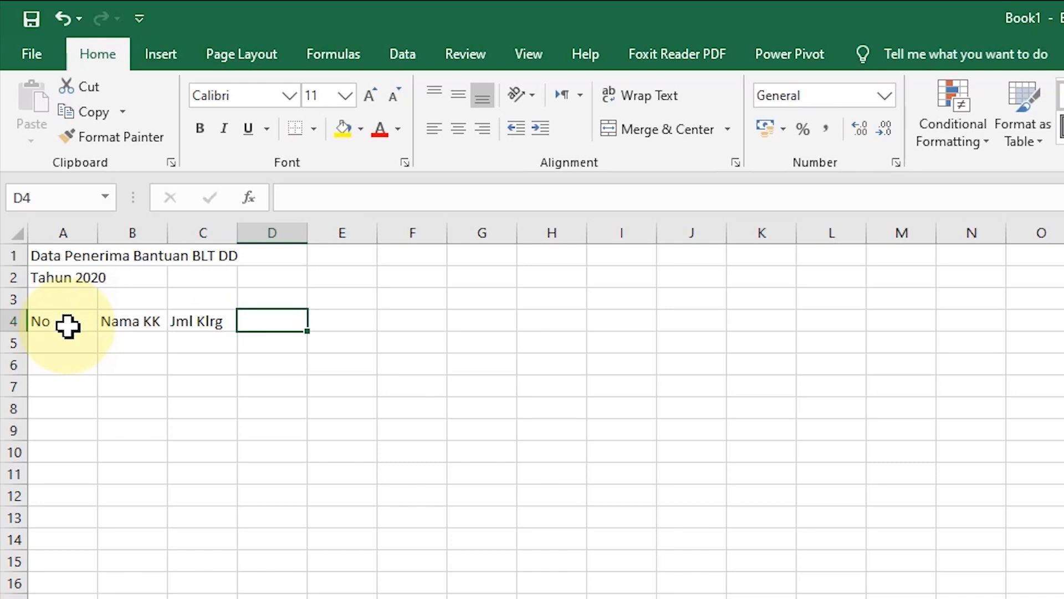
# - Enter the remaining headers "Kategori", "Jumlah Bantuan" and "Keterangan" in cells D4 to F4
pyautogui.write('Kategori')
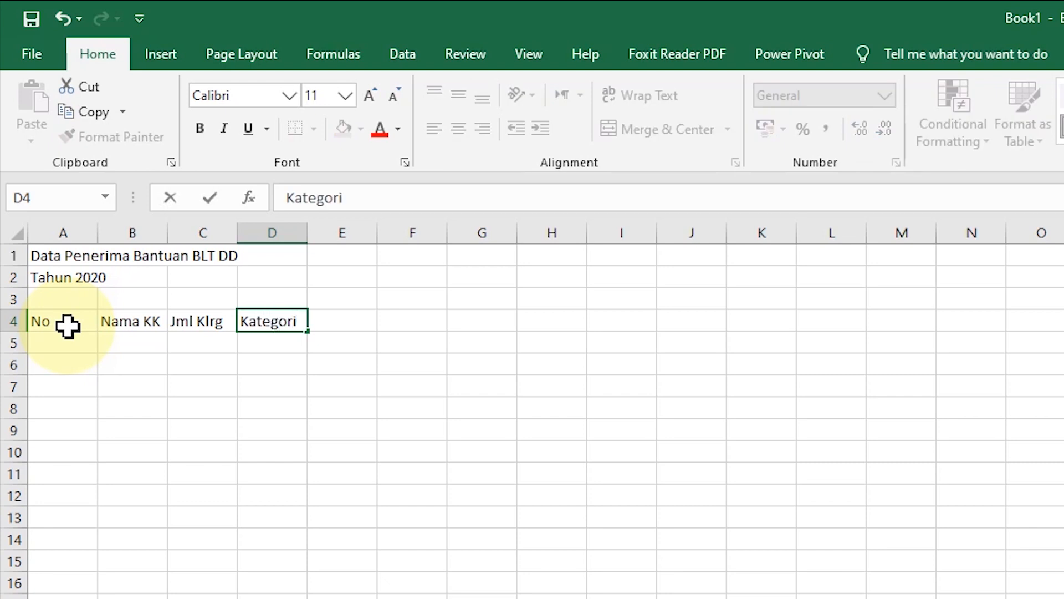
pyautogui.press('Return')
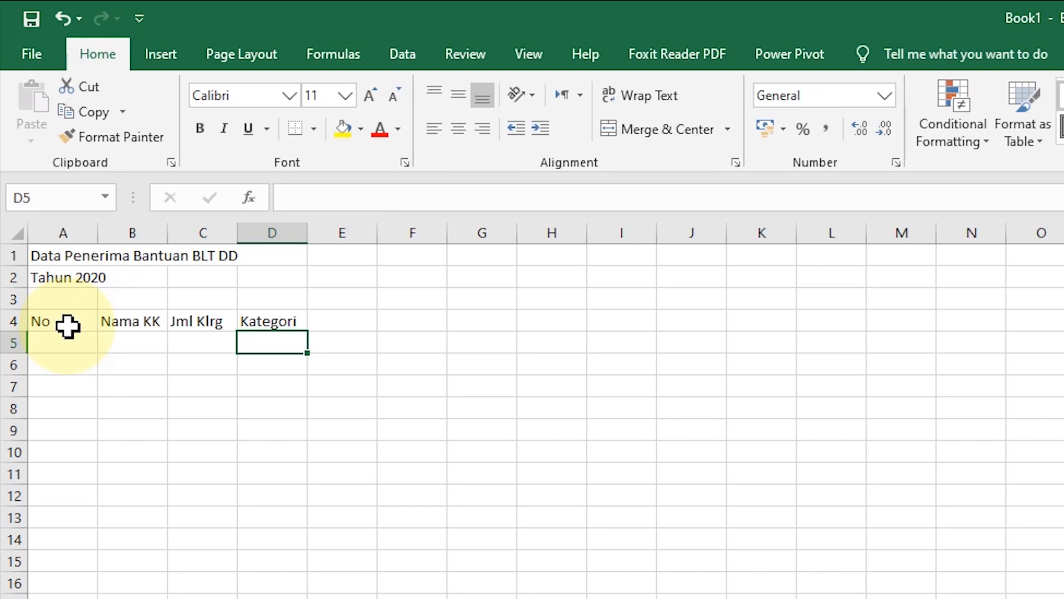
pyautogui.press('Up')
pyautogui.press('Right')
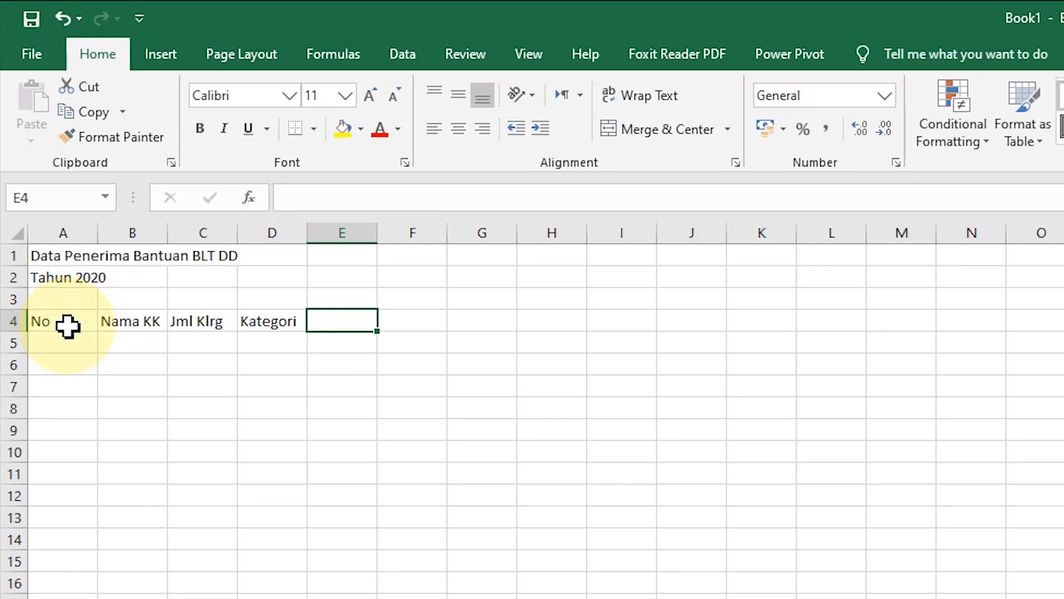
pyautogui.write('Jumlah ')
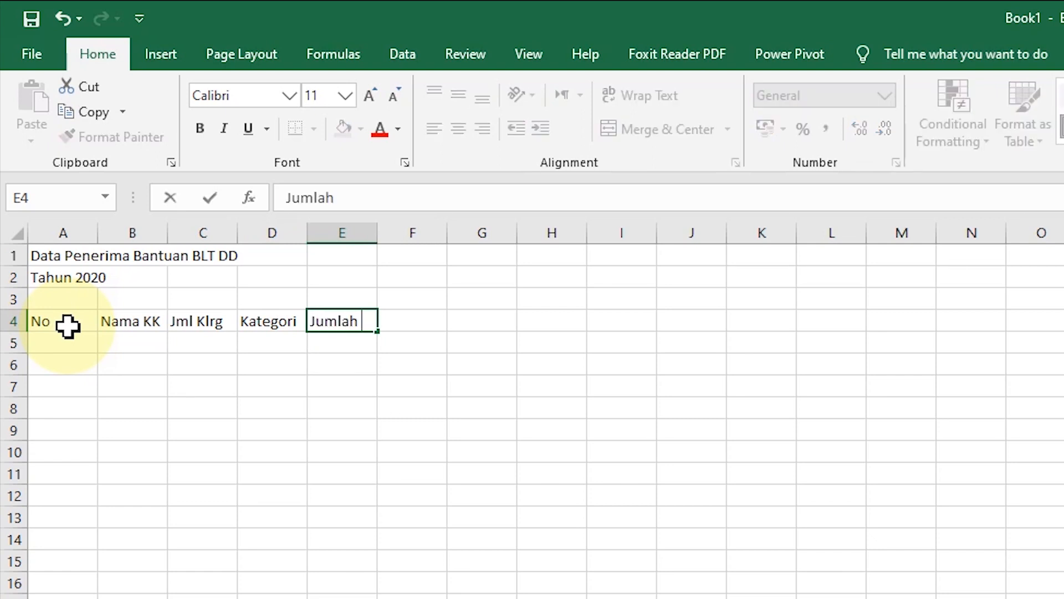
pyautogui.write('Bantuan')
pyautogui.press('Right')
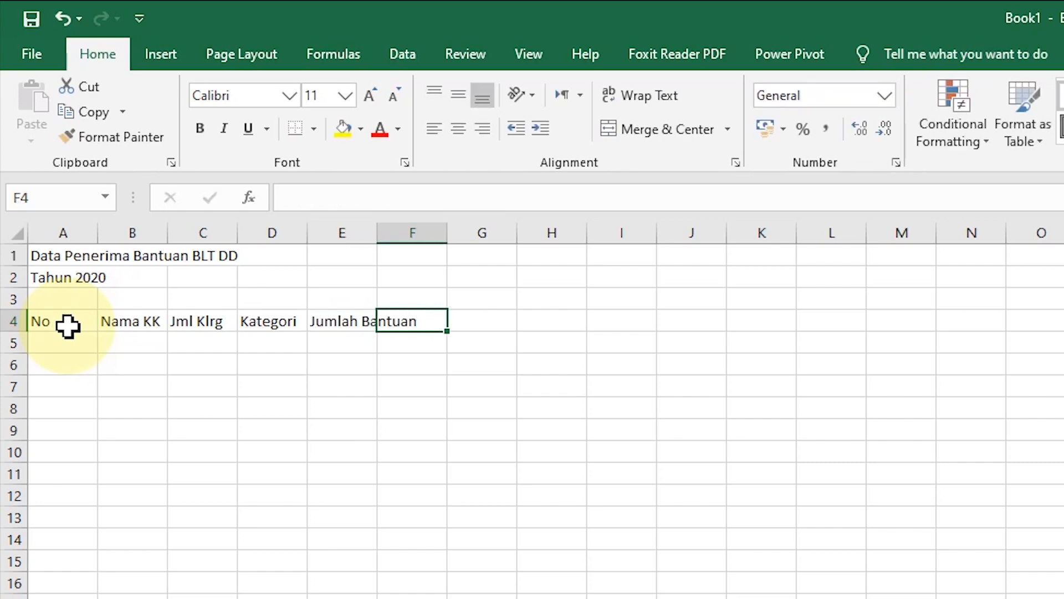
pyautogui.write('Keterangan')
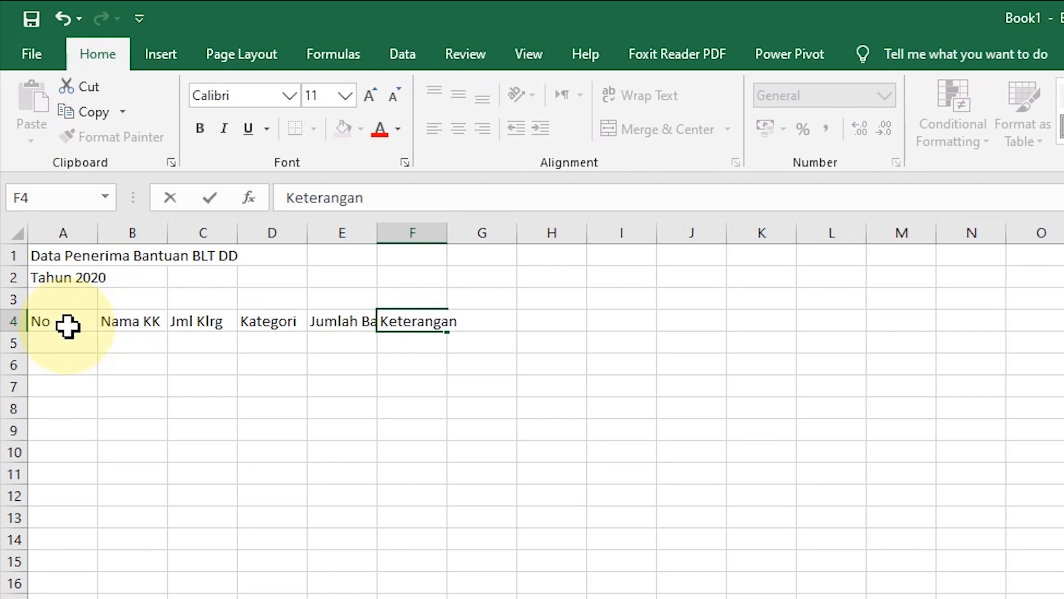
pyautogui.press('Return')
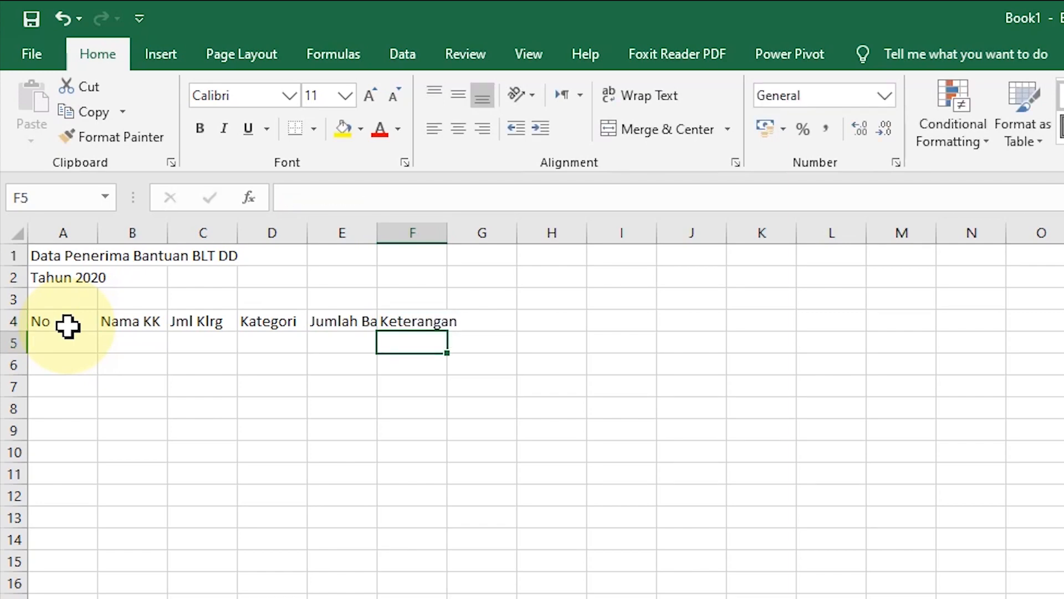
# - Widen the Nama KK column B to more than twice its width and slightly narrow column A
pyautogui.moveTo(165, 240); pyautogui.dragTo(280, 246)
pyautogui.moveTo(90, 242); pyautogui.dragTo(94, 242)
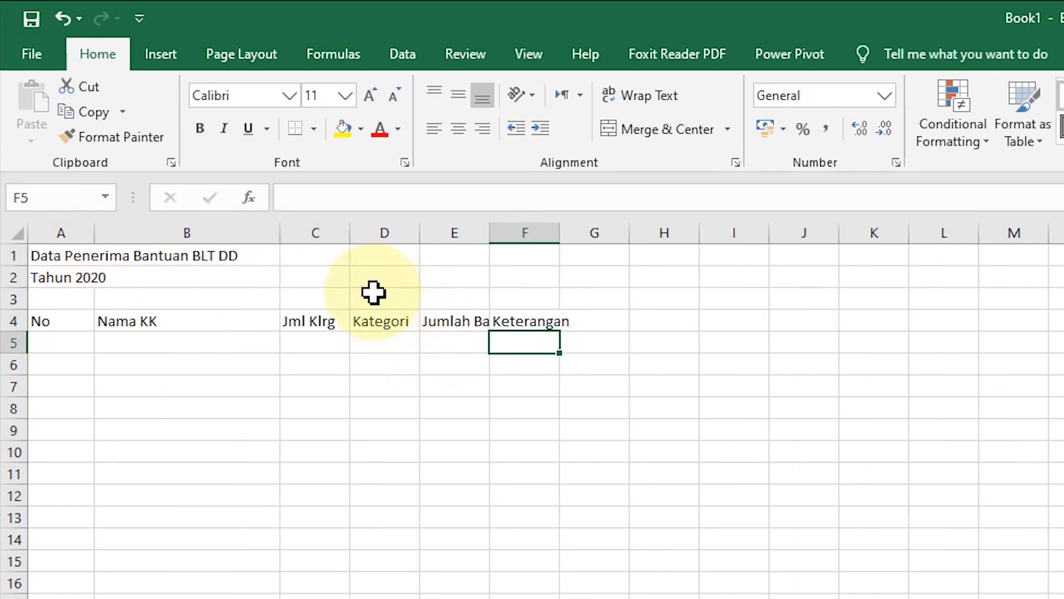
# - Widen columns C and D slightly, one at a time
pyautogui.click(337, 238)
pyautogui.moveTo(337, 239); pyautogui.dragTo(419, 238)
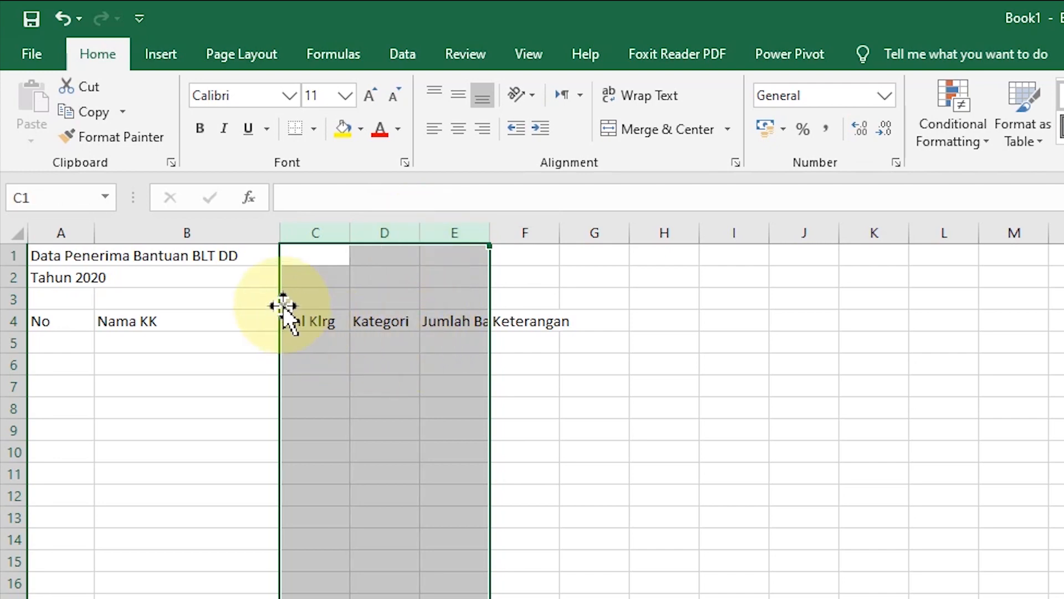
pyautogui.click(333, 272)
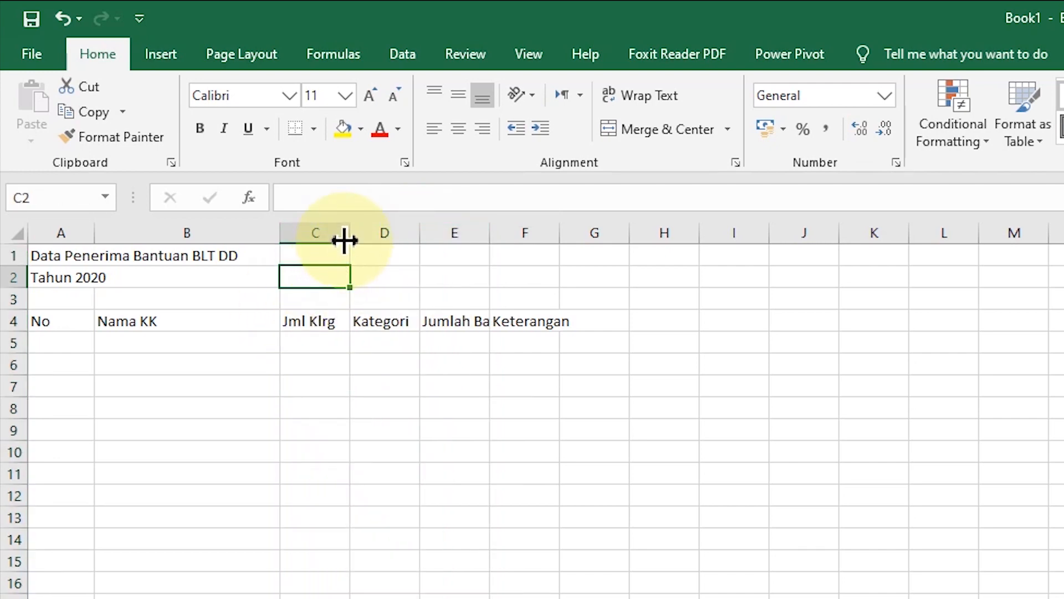
pyautogui.moveTo(344, 240); pyautogui.dragTo(361, 238)
pyautogui.moveTo(433, 240); pyautogui.dragTo(445, 241)
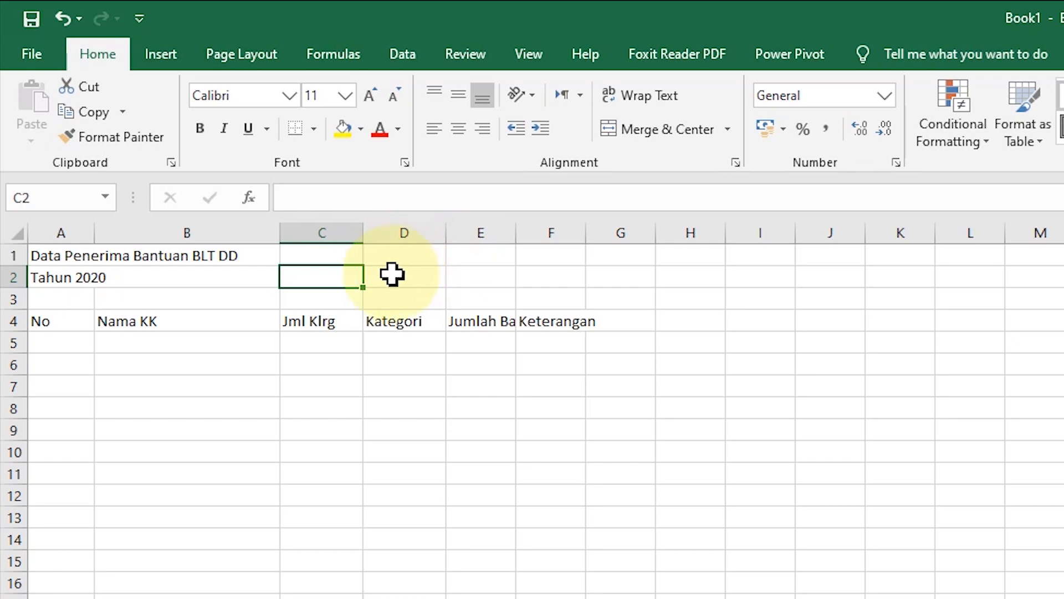
# - Set columns C through F to a uniform width of 12,14 (90 pixels) and narrow column A slightly
pyautogui.moveTo(332, 229); pyautogui.dragTo(544, 233)
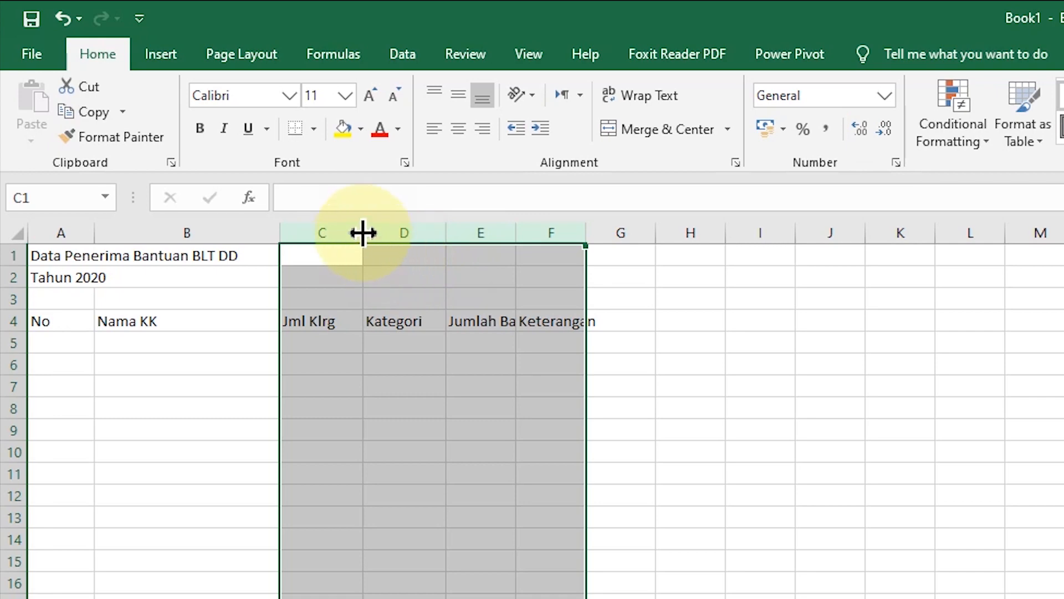
pyautogui.moveTo(363, 233); pyautogui.dragTo(378, 233)
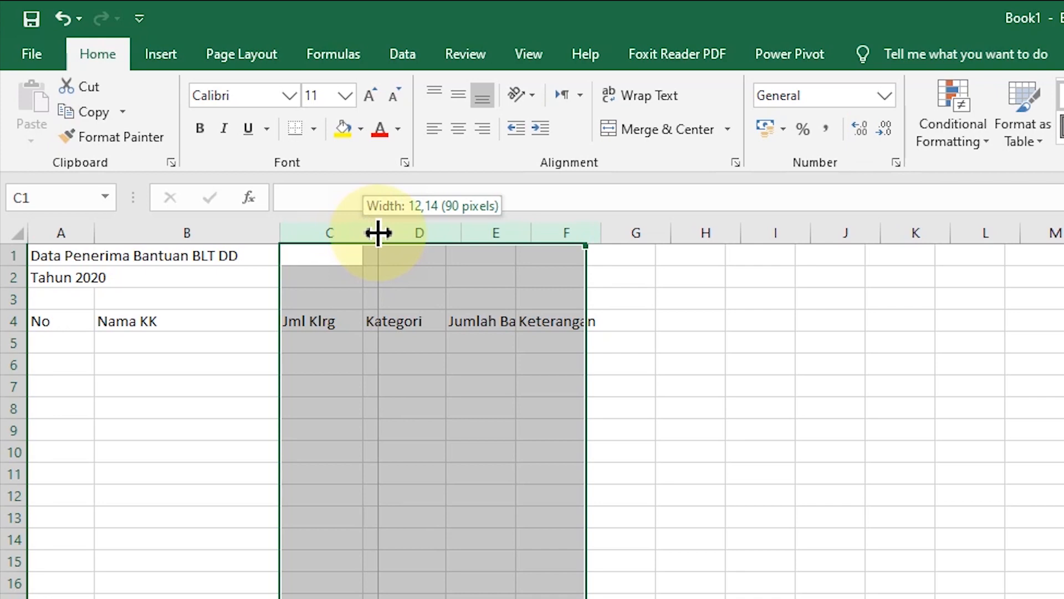
pyautogui.moveTo(378, 233); pyautogui.dragTo(378, 232)
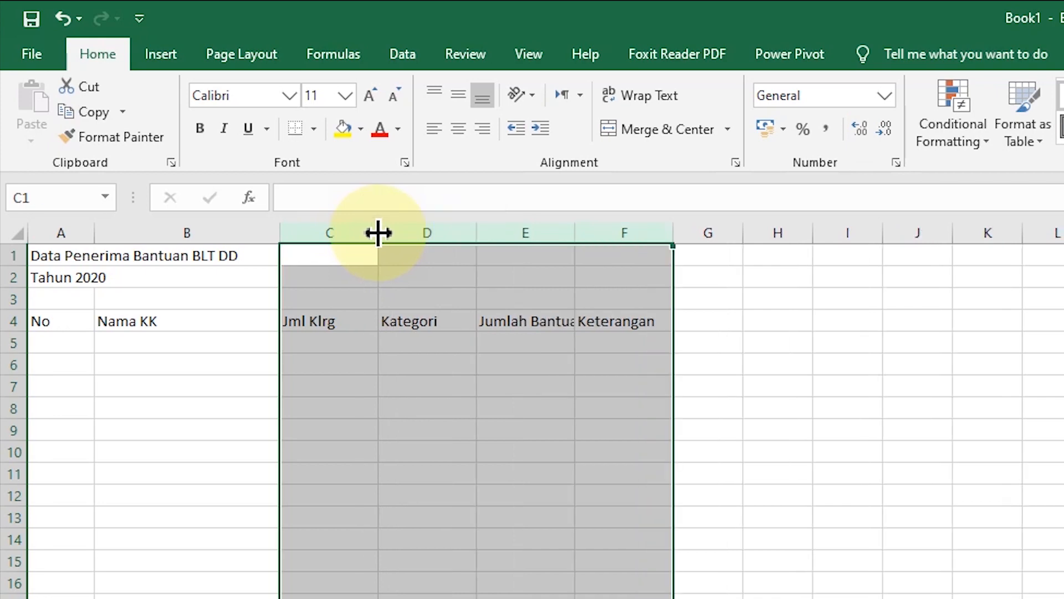
pyautogui.click(437, 252)
pyautogui.moveTo(477, 234); pyautogui.dragTo(477, 235)
pyautogui.moveTo(576, 240); pyautogui.dragTo(576, 240)
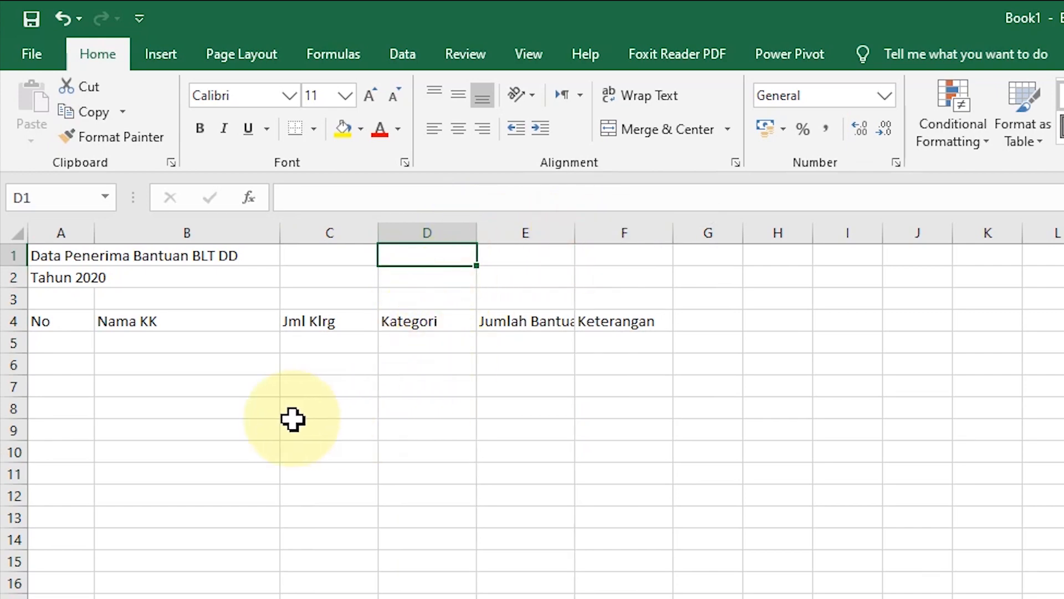
pyautogui.moveTo(94, 236); pyautogui.dragTo(90, 236)
# - Enter the names of three household heads in cells B5 to B7 under Nama KK
pyautogui.click(147, 340)
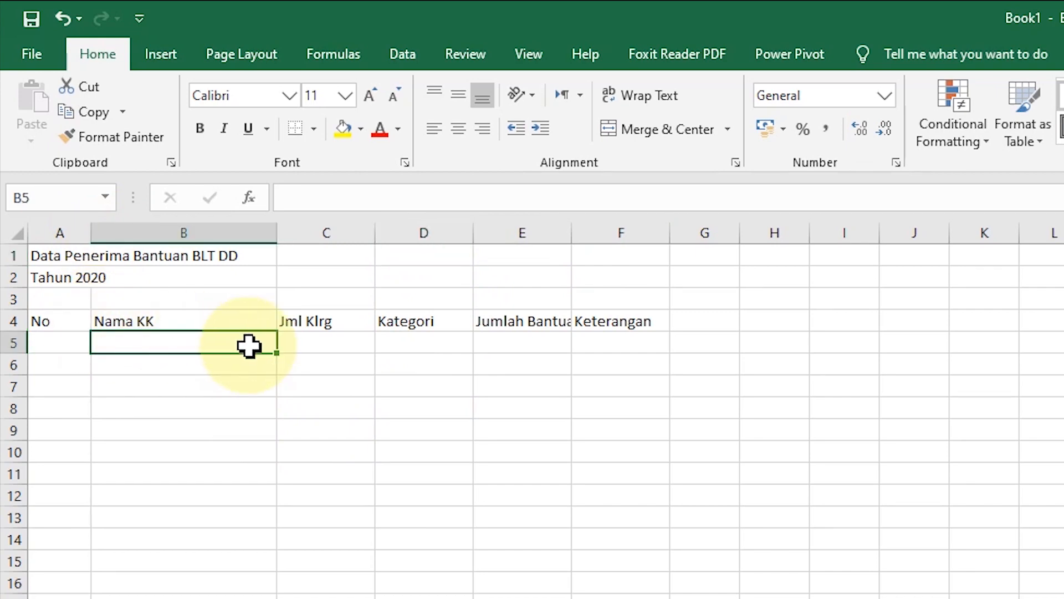
pyautogui.write('Sahrul')
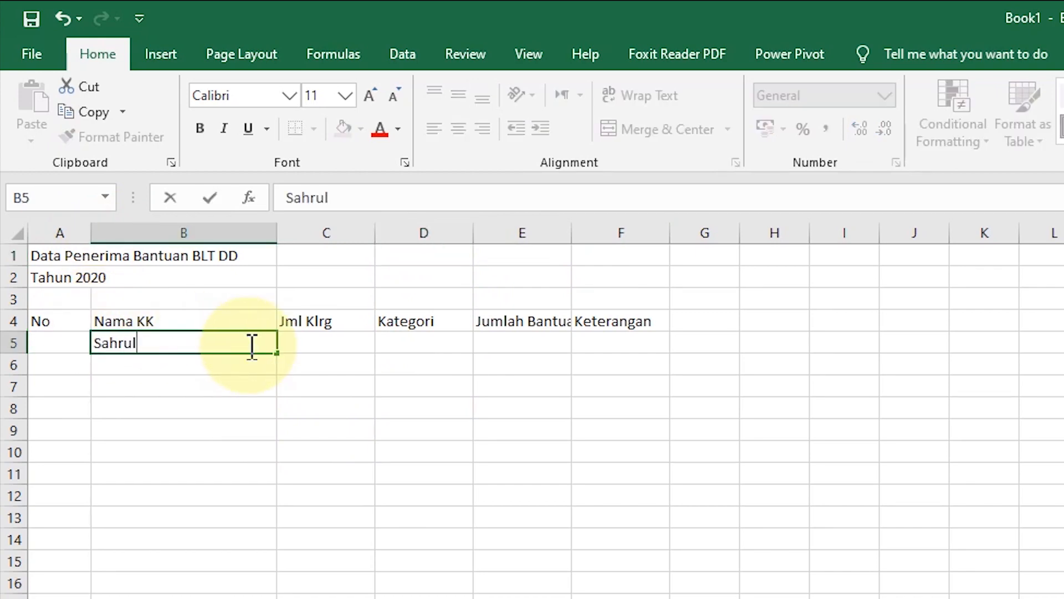
pyautogui.press('Return')
pyautogui.write('Budiman')
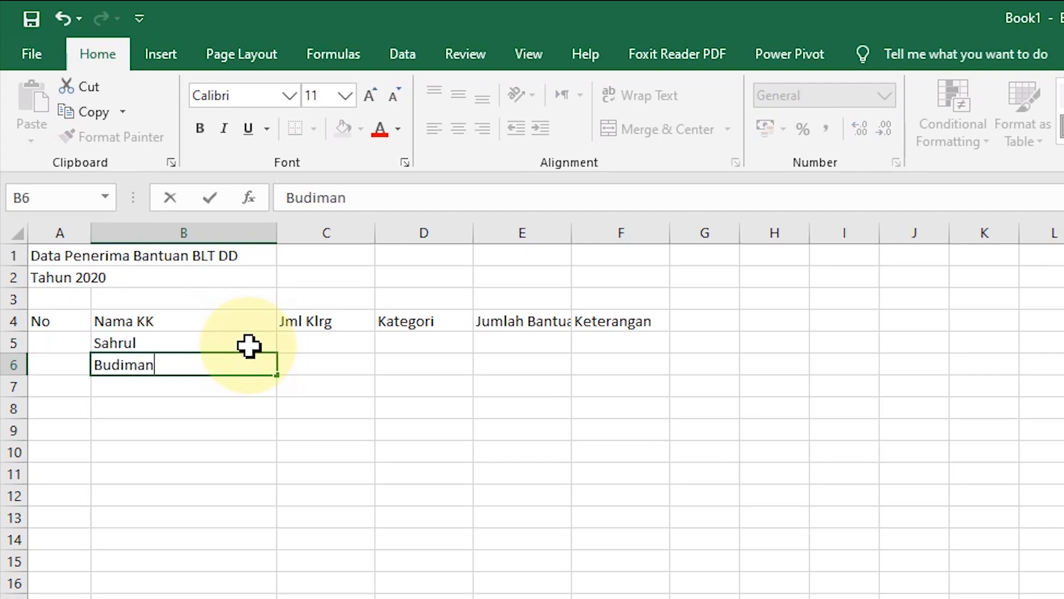
pyautogui.press('Return')
pyautogui.write('Suj')
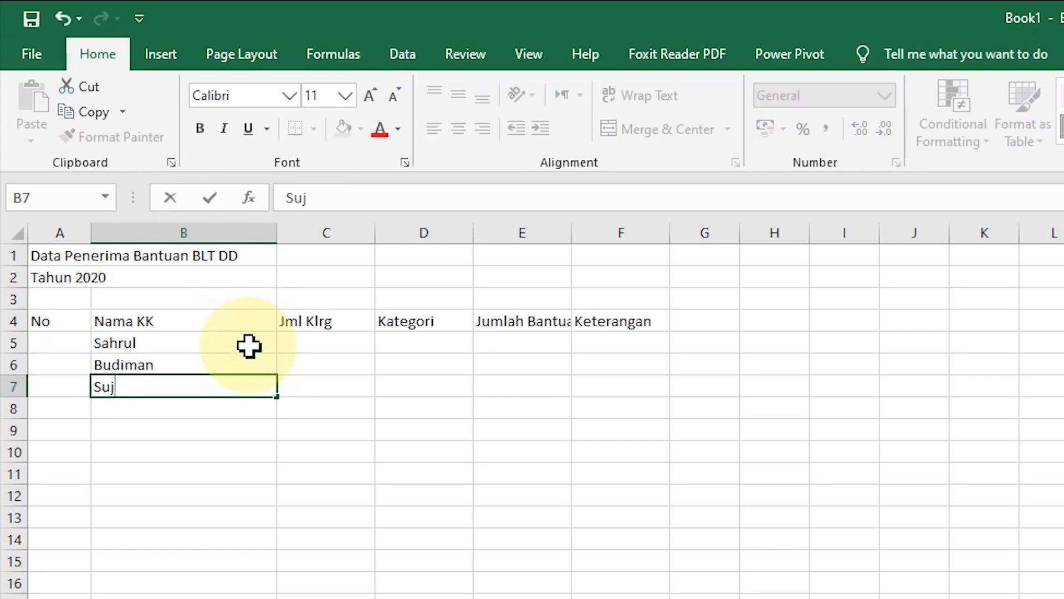
pyautogui.write('atmiko')
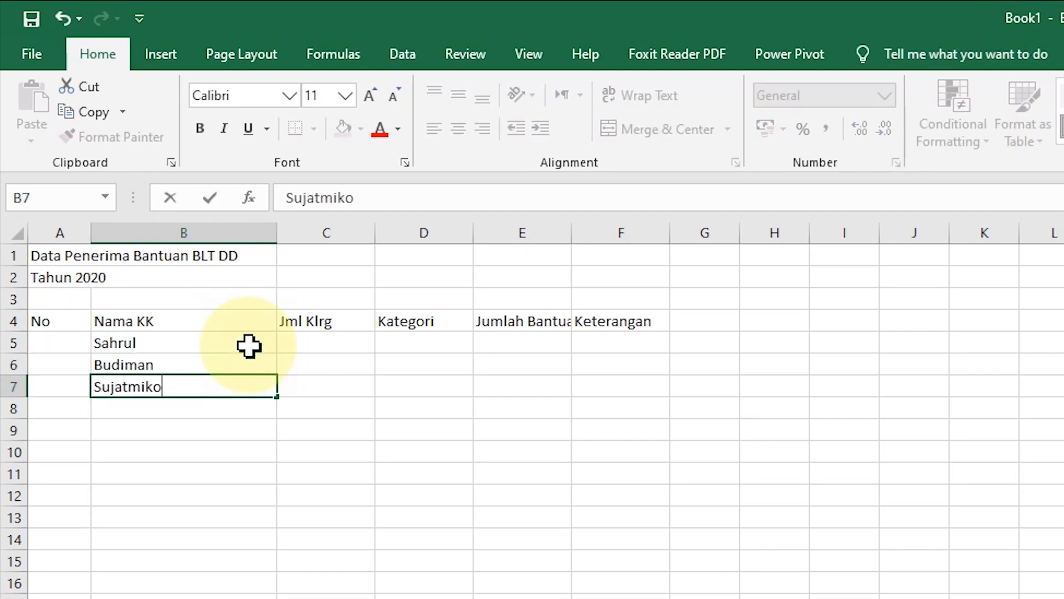
pyautogui.press('Return')
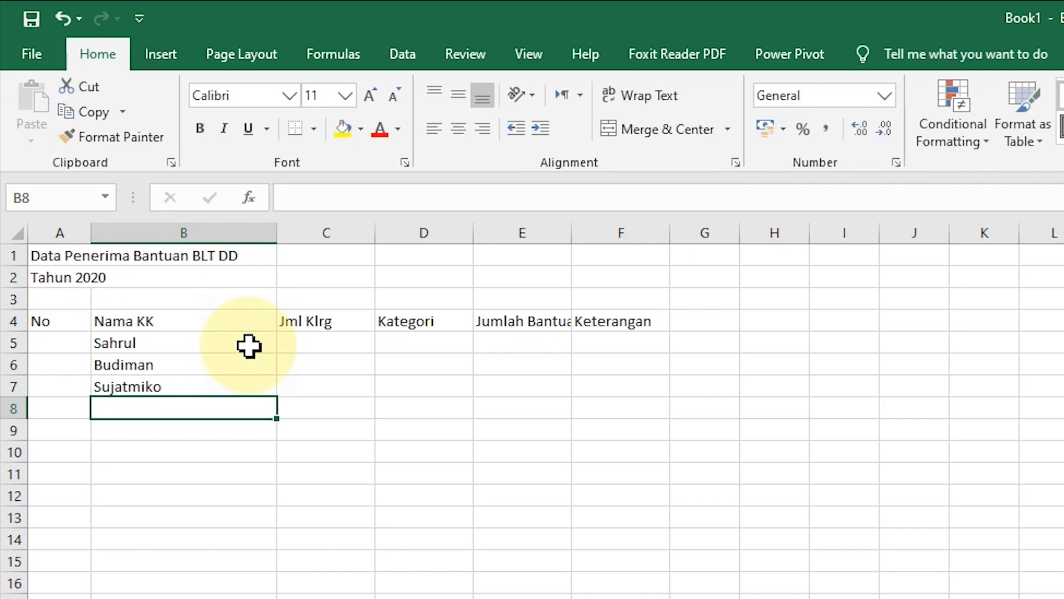
# - Enter the names of two more household heads in cells B8 and B9
pyautogui.write('Air')
pyautogui.press('BackSpace')
pyautogui.write('say')
pyautogui.press('BackSpace')
pyautogui.press('BackSpace')
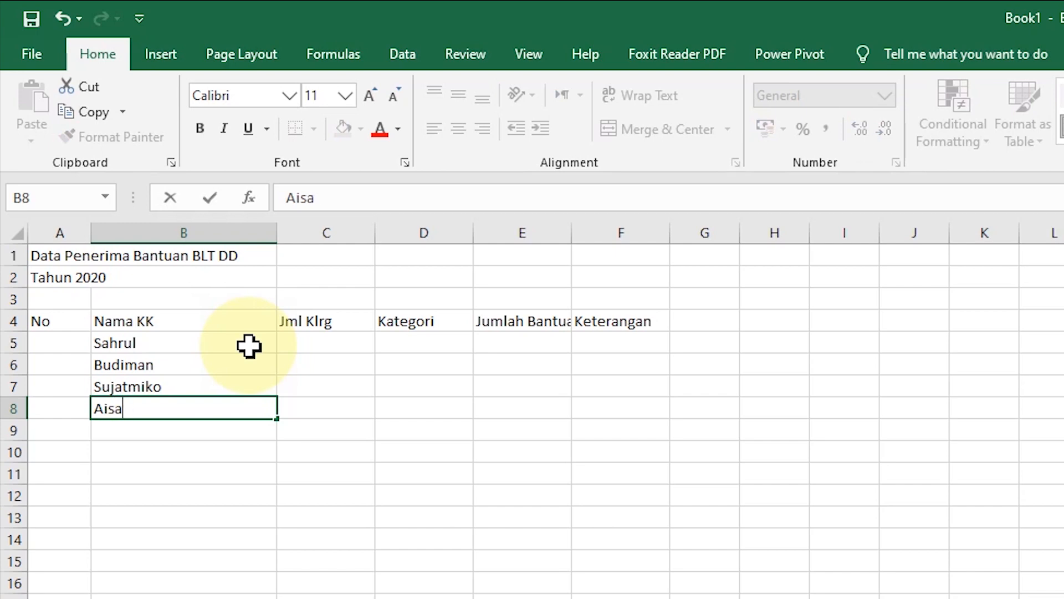
pyautogui.write('yah')
pyautogui.press('Return')
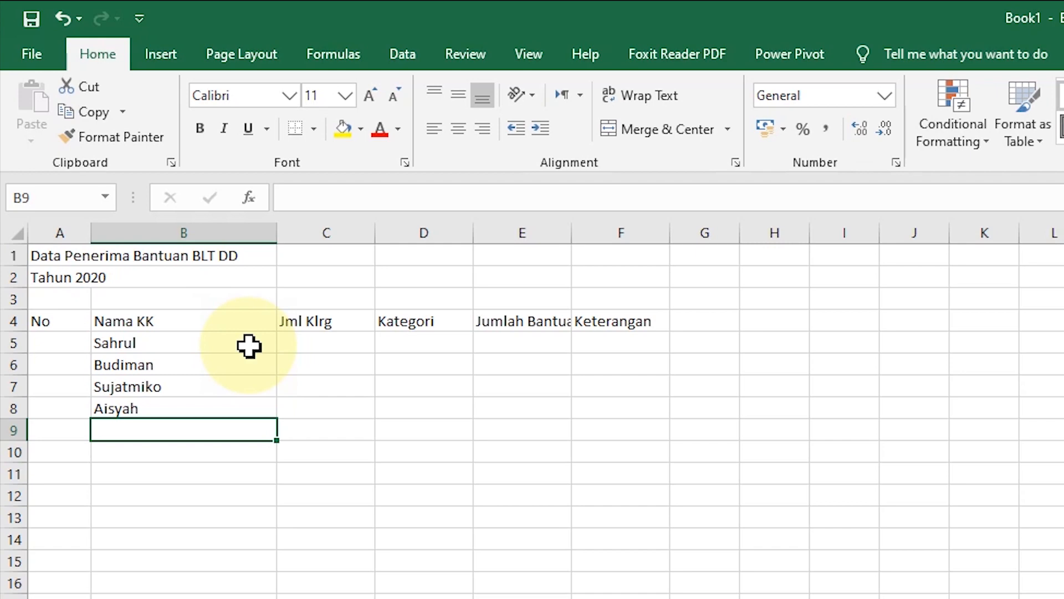
pyautogui.write('Bambang')
pyautogui.press('Return')
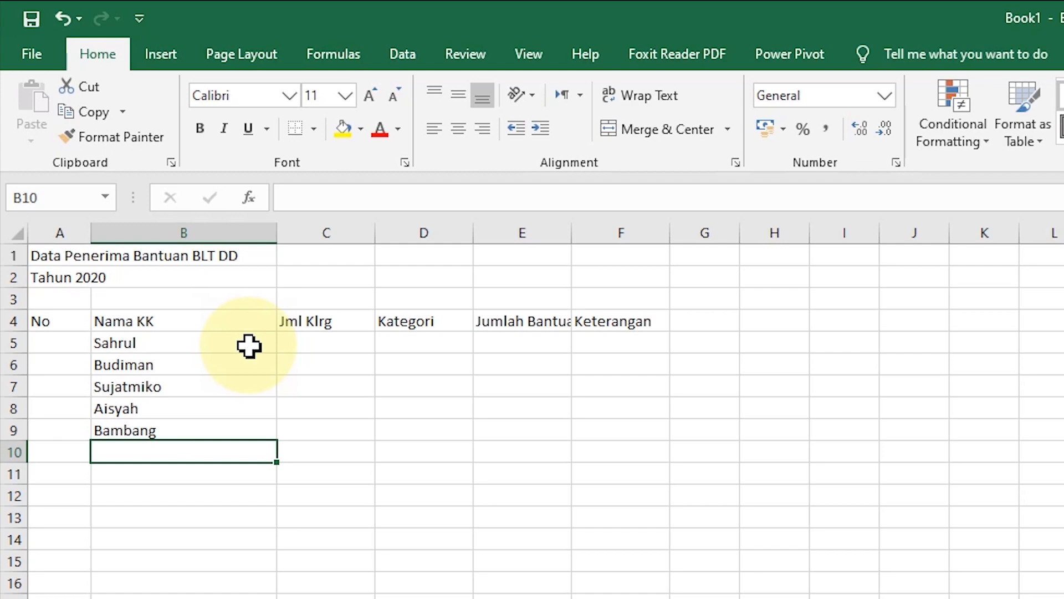
# - Enter the names of four more household heads in cells B10 to B13 under Nama KK
pyautogui.write('Rudi')
pyautogui.press('Return')
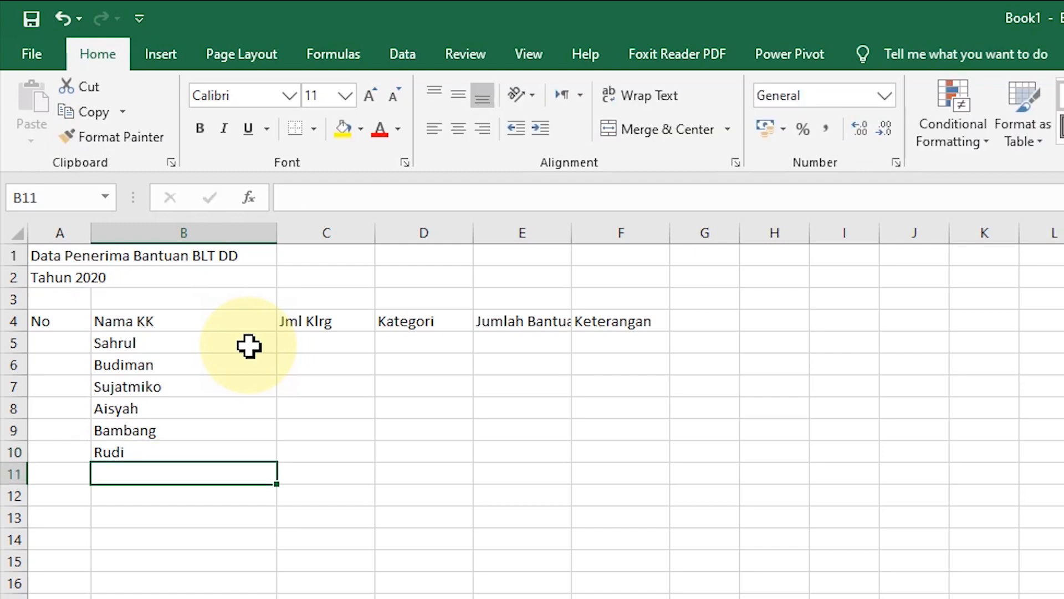
pyautogui.write('Bayu')
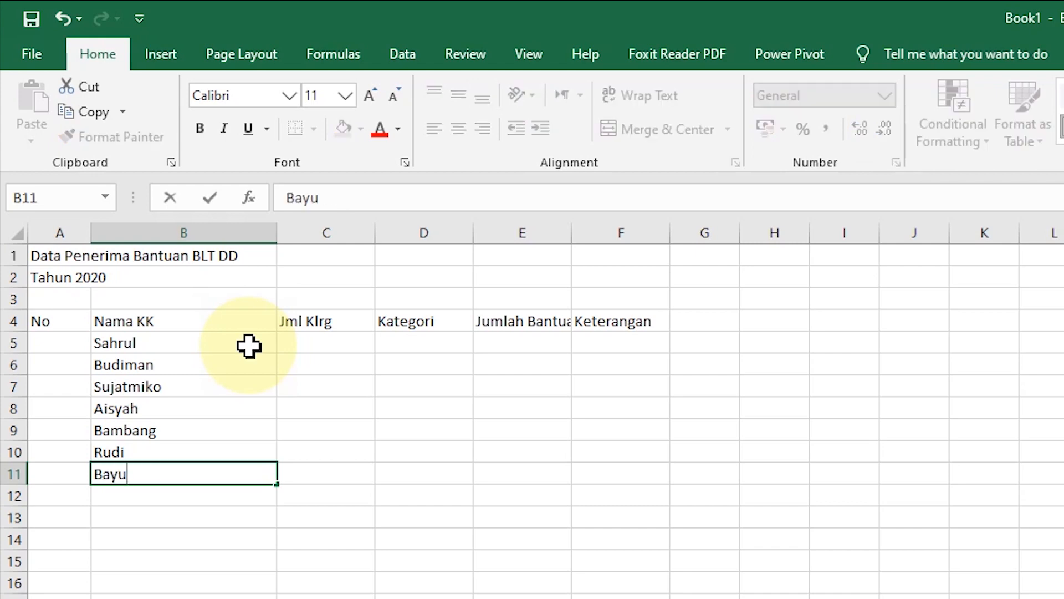
pyautogui.press('Return')
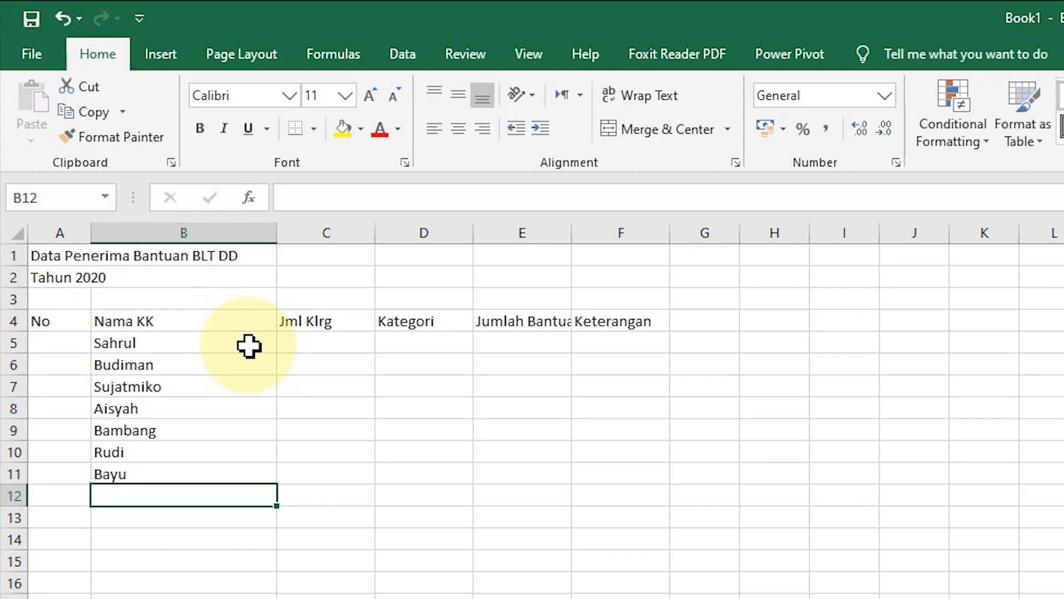
pyautogui.write('Nurmala')
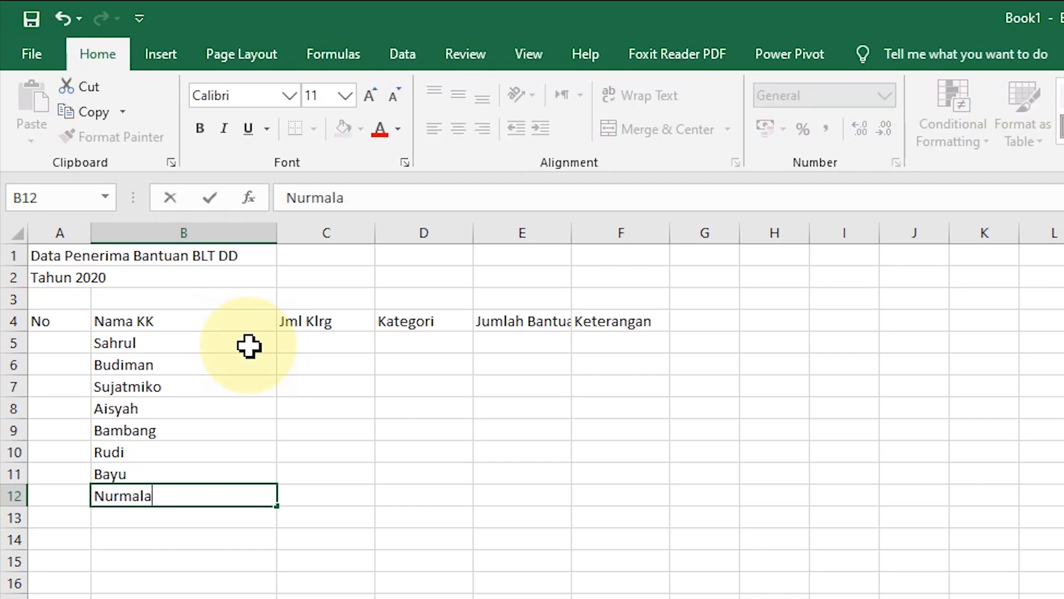
pyautogui.press('Return')
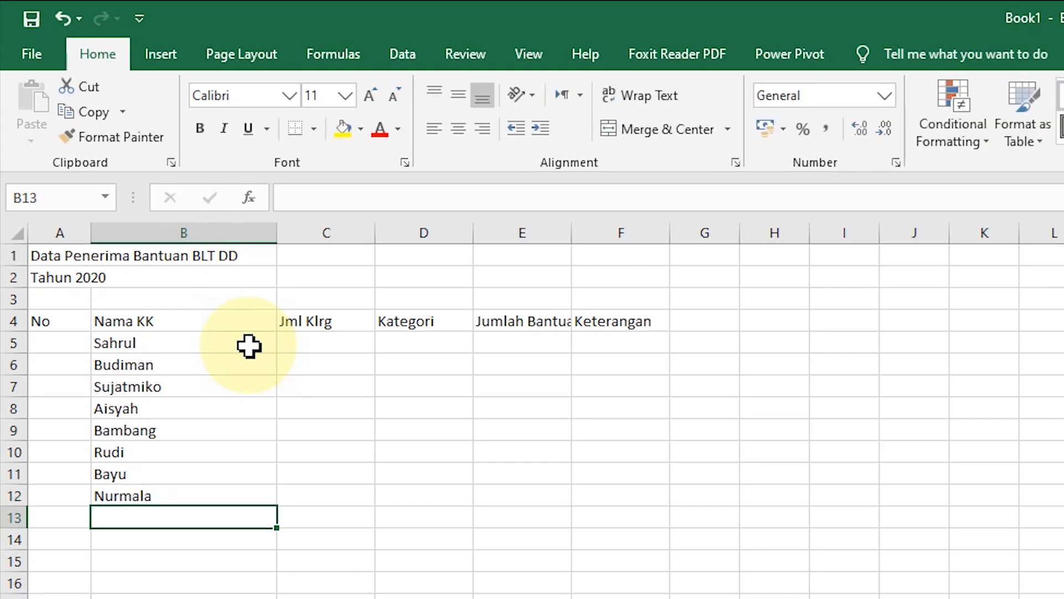
pyautogui.write('Elisa')
pyautogui.press('Return')
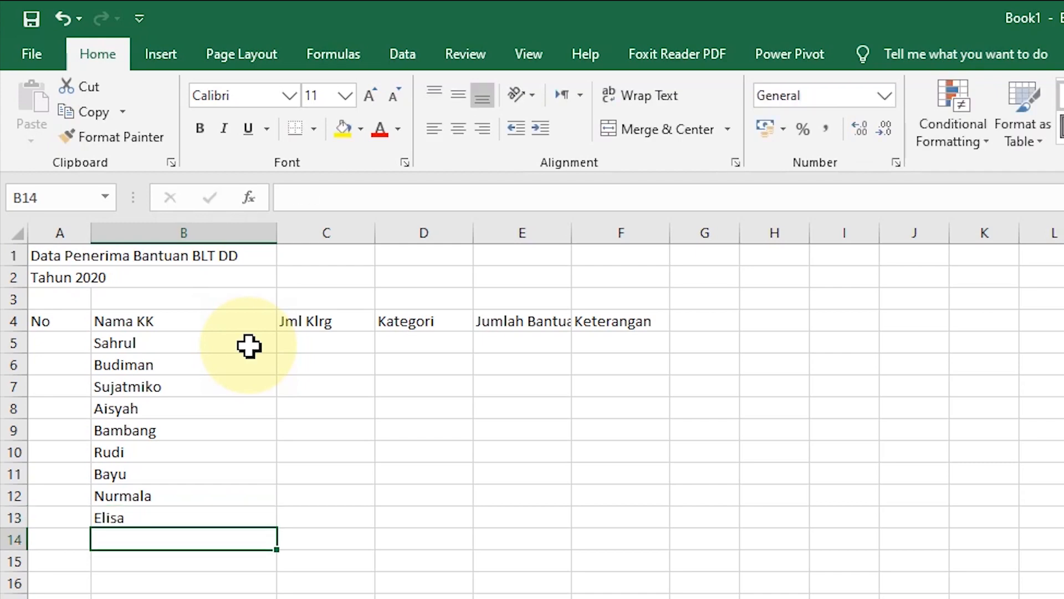
# - Enter the family sizes 5, 4 and 2 in cells C5 to C7 under Jml Klrg
pyautogui.press('Down')
pyautogui.press('Up')
pyautogui.press('Up')
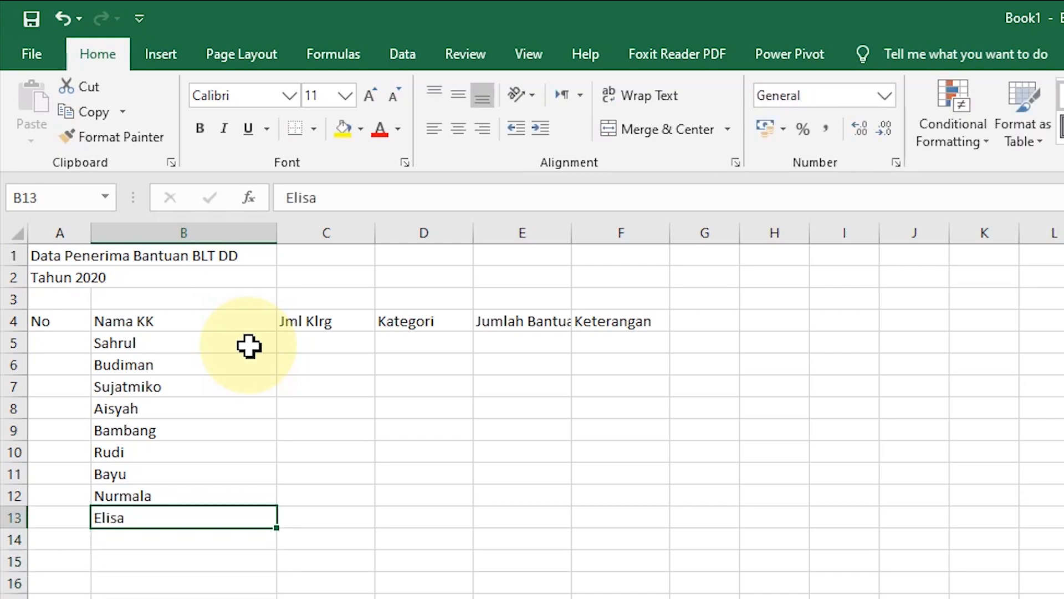
pyautogui.press('Up')
pyautogui.press('Up')
pyautogui.press('Up')
pyautogui.press('Up')
pyautogui.press('Up')
pyautogui.press('Up')
pyautogui.press('Up')
pyautogui.press('Up')
pyautogui.press('Right')
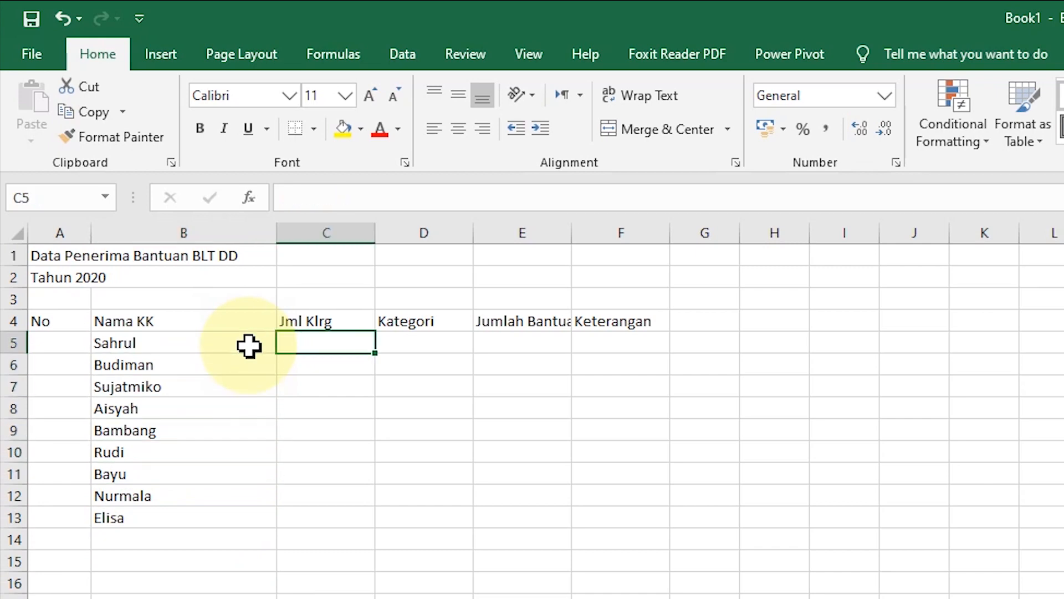
pyautogui.write('5')
pyautogui.press('Return')
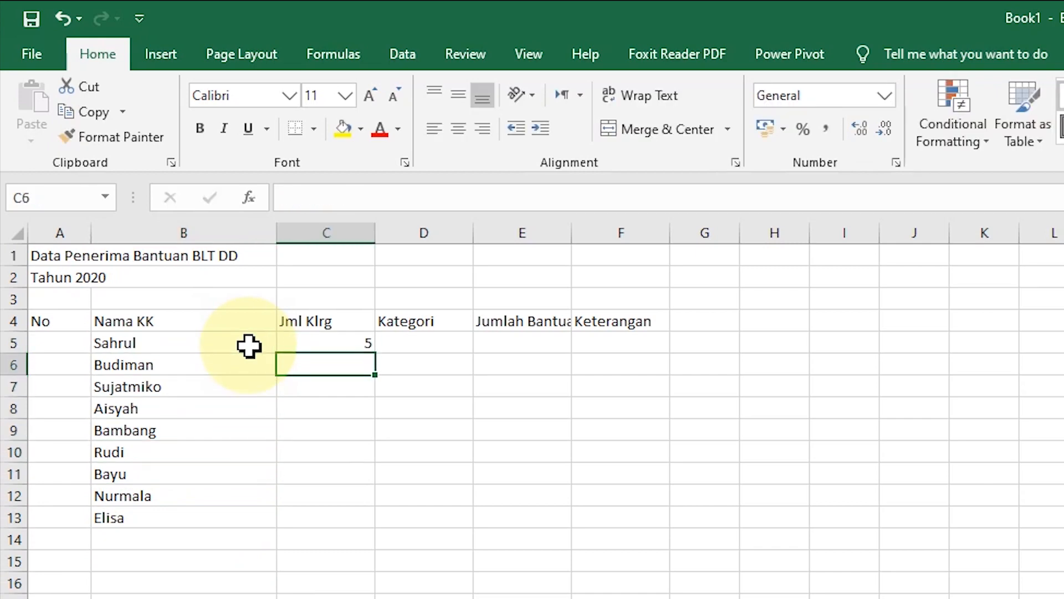
pyautogui.write('4')
pyautogui.press('Return')
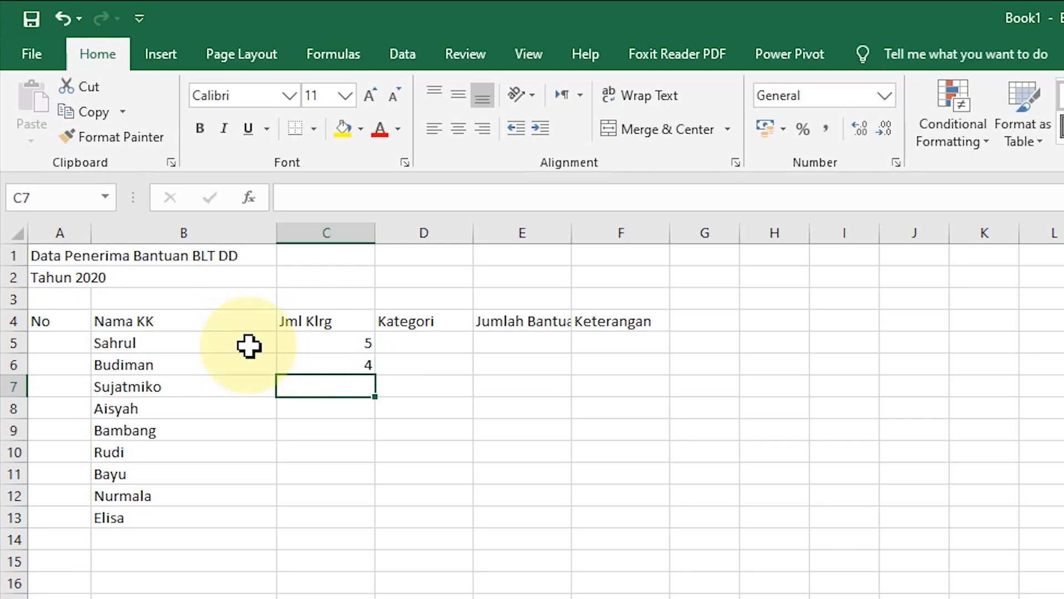
pyautogui.write('2')
pyautogui.press('Return')
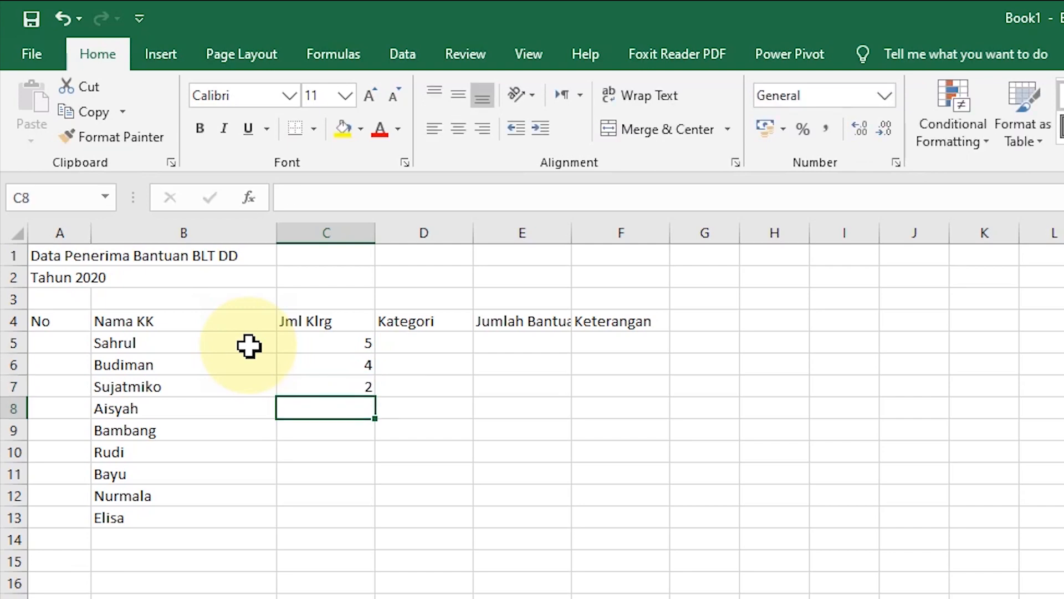
# - Complete the Jml Klrg column by entering 4, 6, 5, 7, 3 and 4 in cells C8 to C13
pyautogui.write('4')
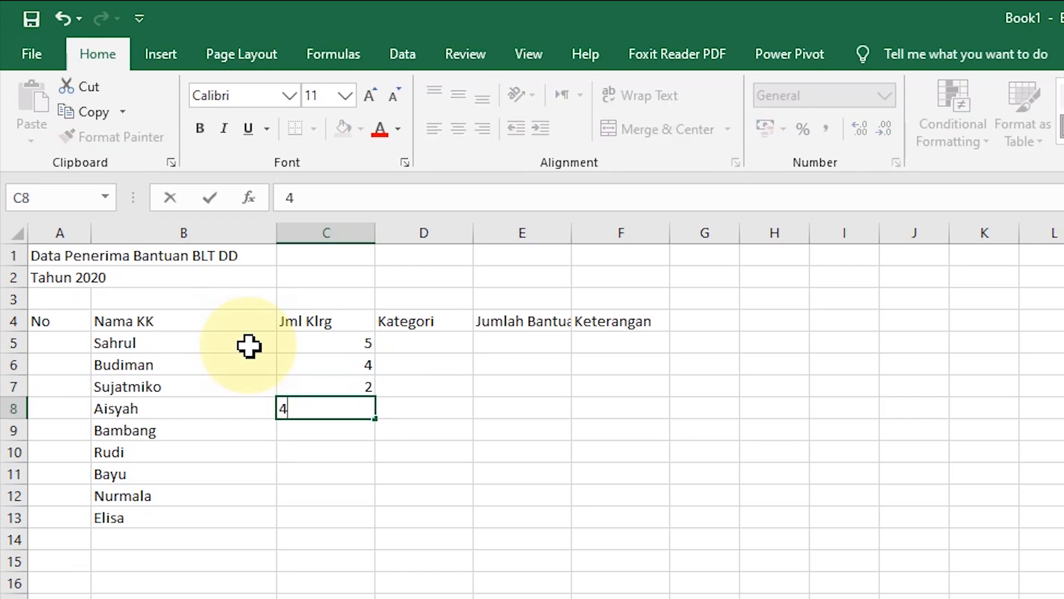
pyautogui.press('Return')
pyautogui.write('6')
pyautogui.press('Return')
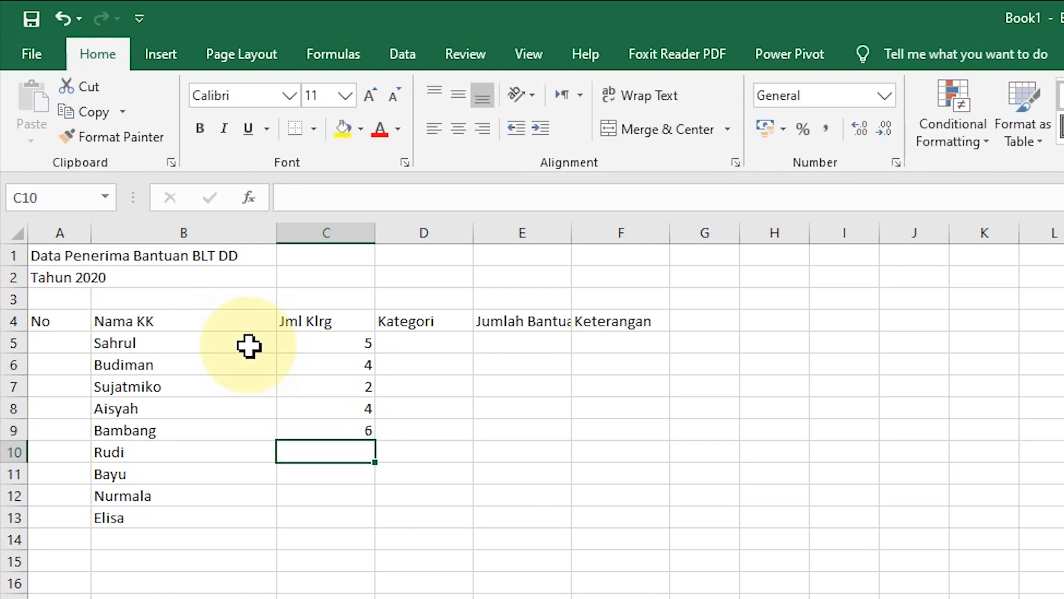
pyautogui.write('5')
pyautogui.press('Return')
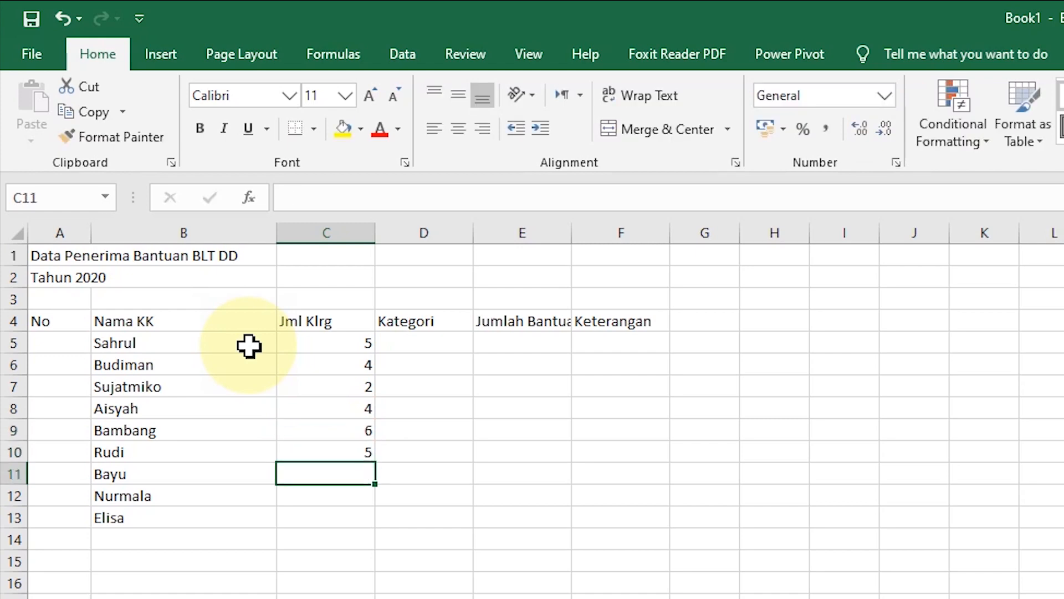
pyautogui.write('7')
pyautogui.press('Return')
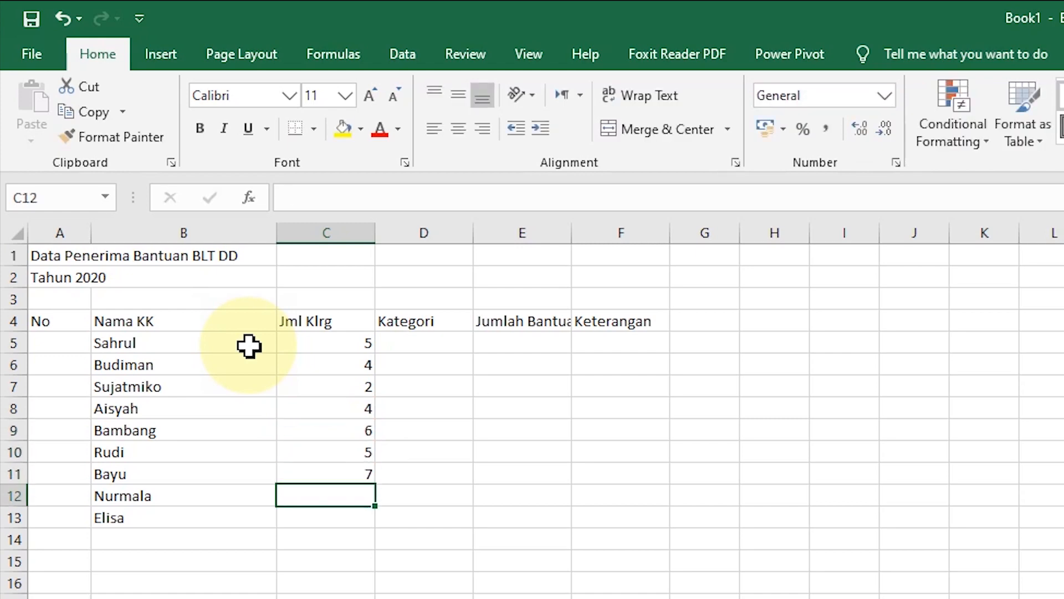
pyautogui.write('3')
pyautogui.press('Return')
pyautogui.write('4')
pyautogui.press('Return')
# - Enter the category values 1, 1 and 3 in cells D5 to D7 under Kategori
pyautogui.press('Up')
pyautogui.press('Up')
pyautogui.press('Up')
pyautogui.press('Up')
pyautogui.press('Up')
pyautogui.press('Up')
pyautogui.press('Up')
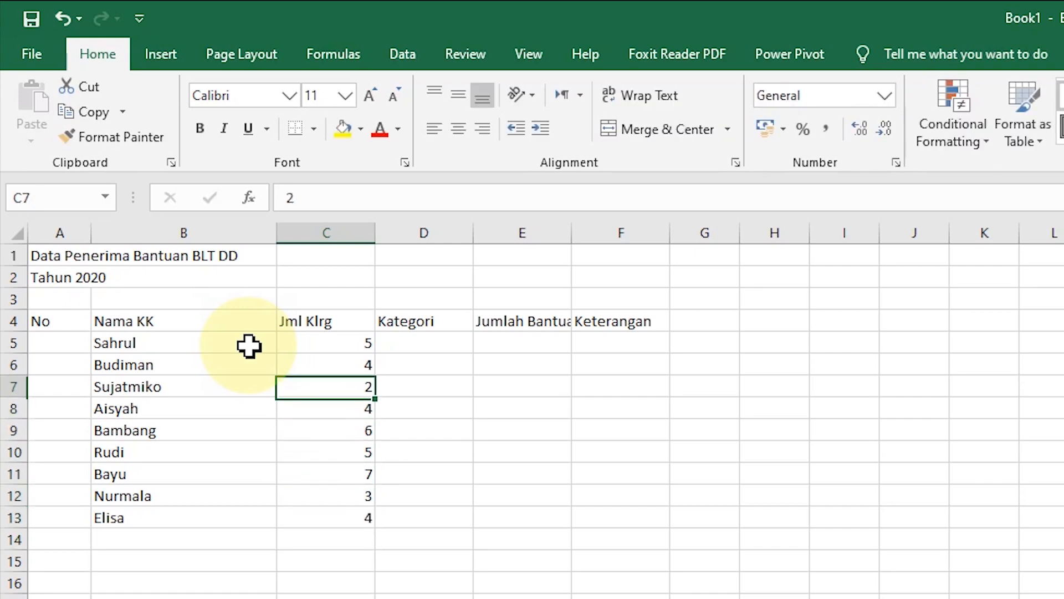
pyautogui.press('Up')
pyautogui.press('Right')
pyautogui.press('Up')
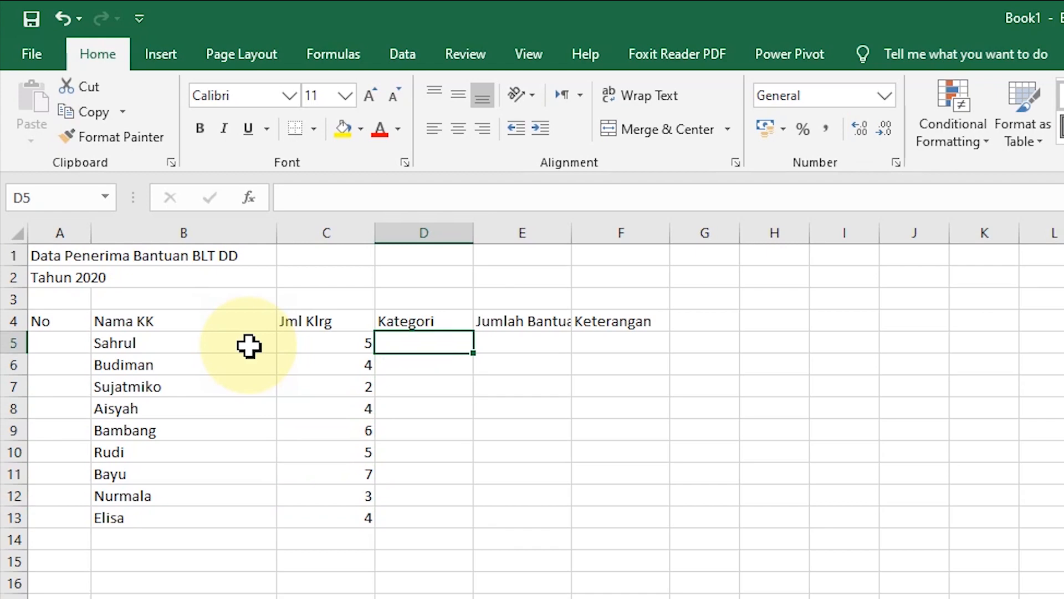
pyautogui.write('1')
pyautogui.press('Return')
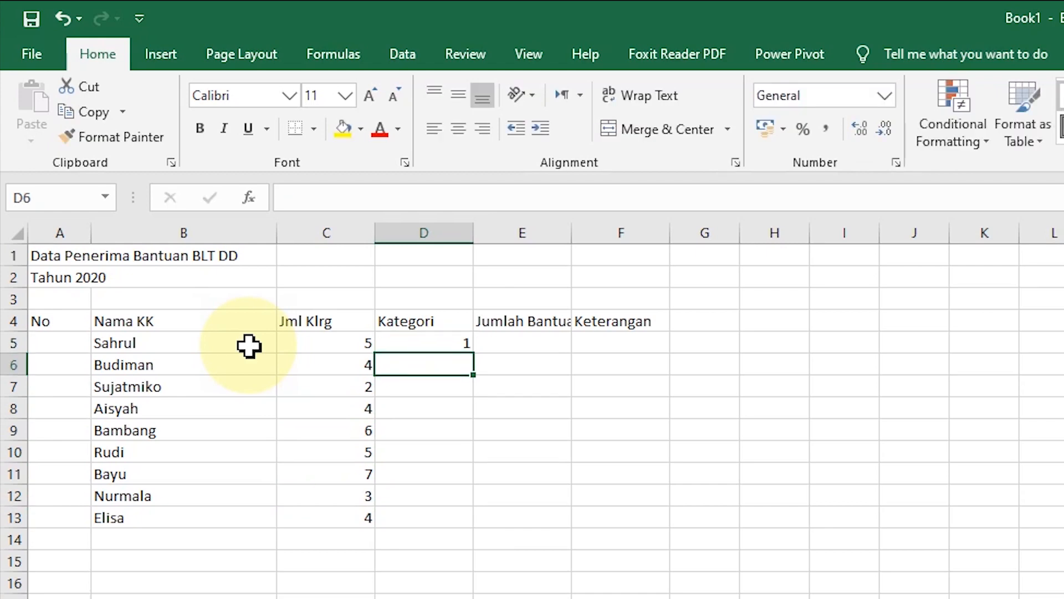
pyautogui.write('1')
pyautogui.press('Return')
pyautogui.write('3')
pyautogui.press('Return')
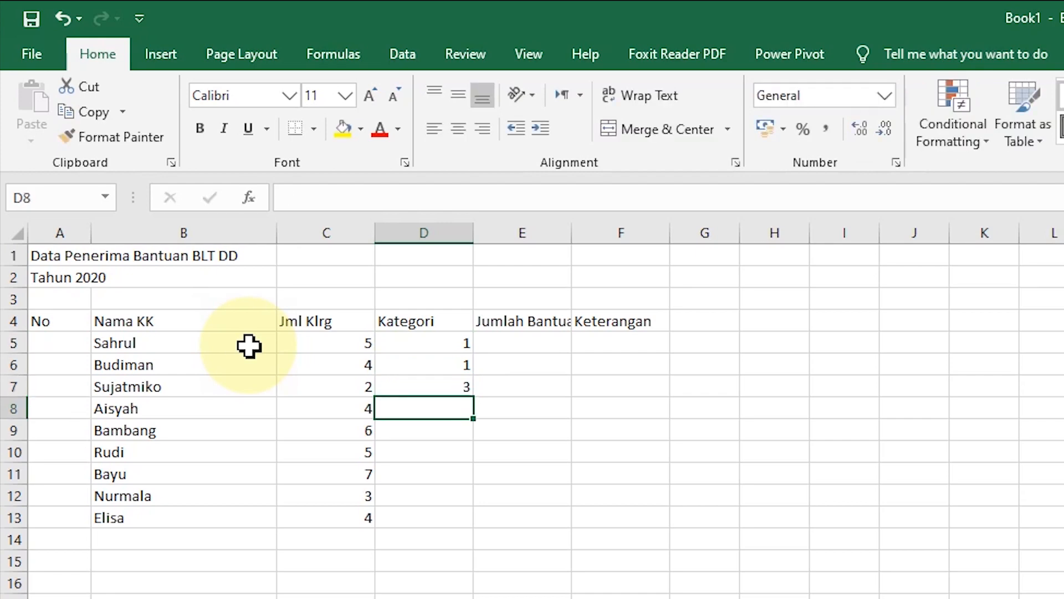
# - Complete the Kategori column by entering 3, 2, 2, 1, 1 and 1 in cells D8 to D13
pyautogui.write('3')
pyautogui.press('Return')
pyautogui.write('2')
pyautogui.press('Return')
pyautogui.write('2')
pyautogui.press('Return')
pyautogui.write('1')
pyautogui.press('Return')
pyautogui.write('1')
pyautogui.press('Return')
pyautogui.write('1')
pyautogui.press('Return')
# - Select cell E5 and widen column E so the Jumlah Bantuan header fits
pyautogui.press('Up')
pyautogui.press('Up')
pyautogui.press('Up')
pyautogui.press('Up')
pyautogui.press('Up')
pyautogui.press('Up')
pyautogui.press('Up')
pyautogui.press('Up')
pyautogui.press('Up')
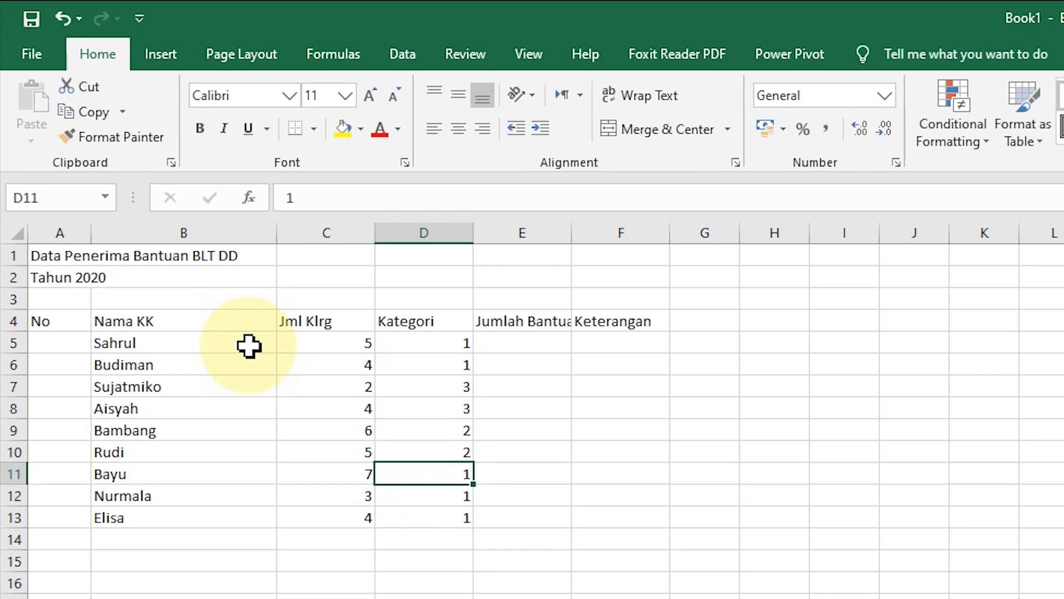
pyautogui.press('Right')
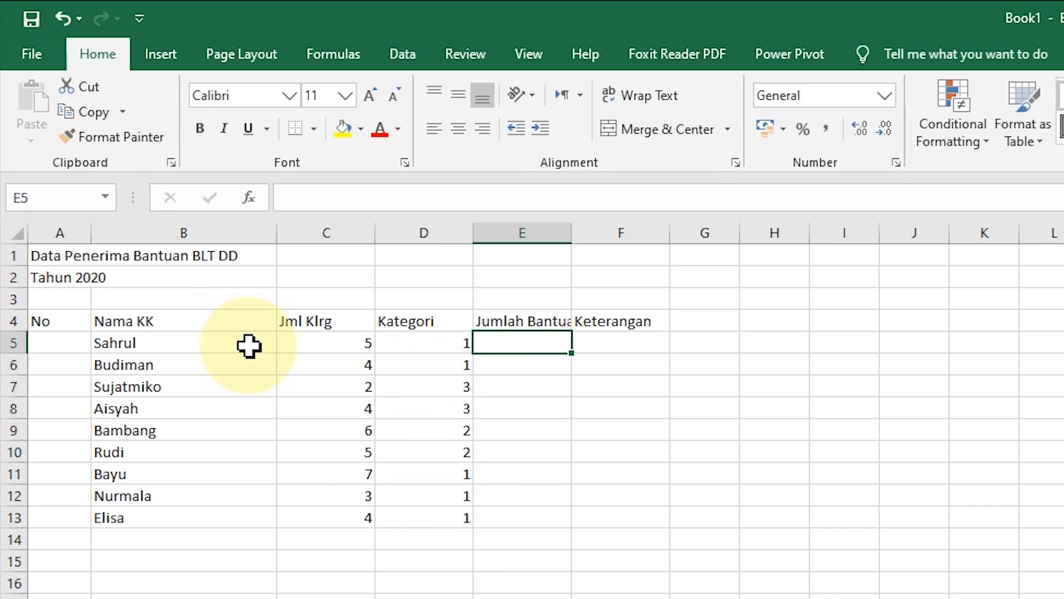
pyautogui.moveTo(571, 237); pyautogui.dragTo(611, 241)
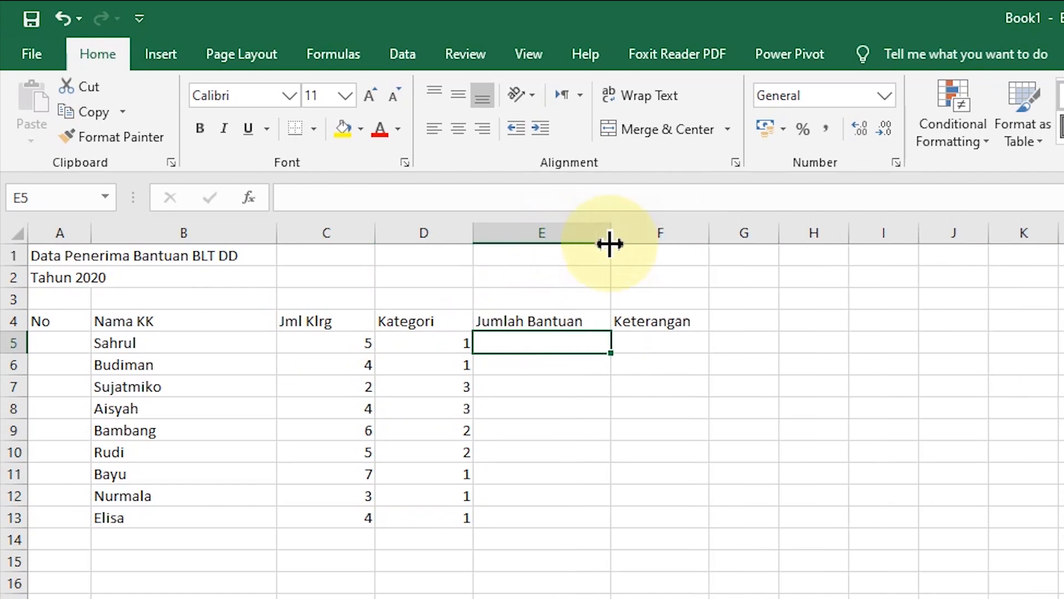
# - Enter an aid amount of 600000 in both cells E5 and E6 under Jumlah Bantuan
pyautogui.click(572, 364)
pyautogui.click(570, 344)
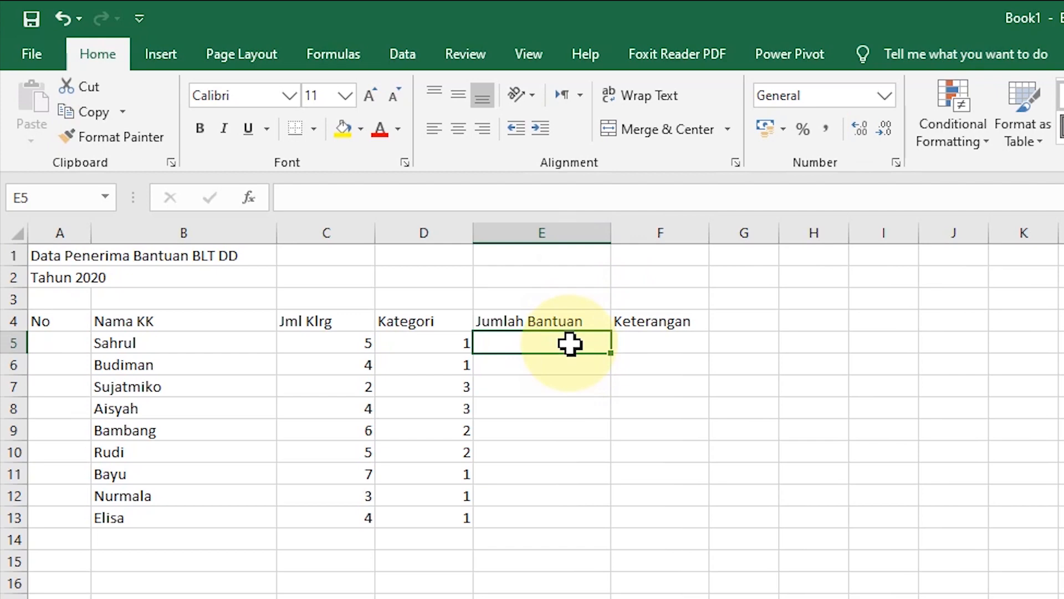
pyautogui.write('600000')
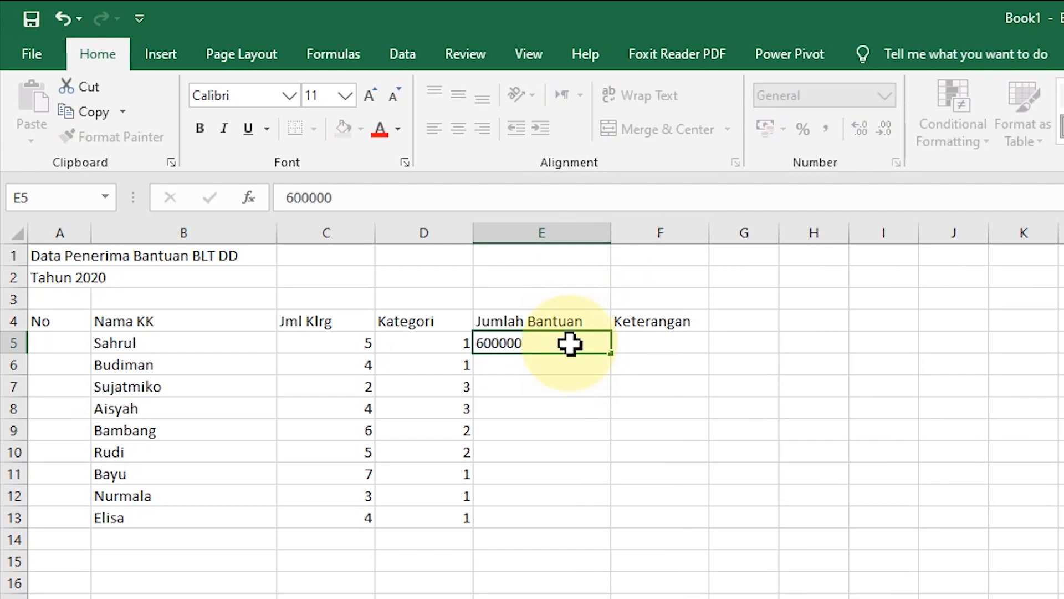
pyautogui.press('Return')
pyautogui.write('60000')
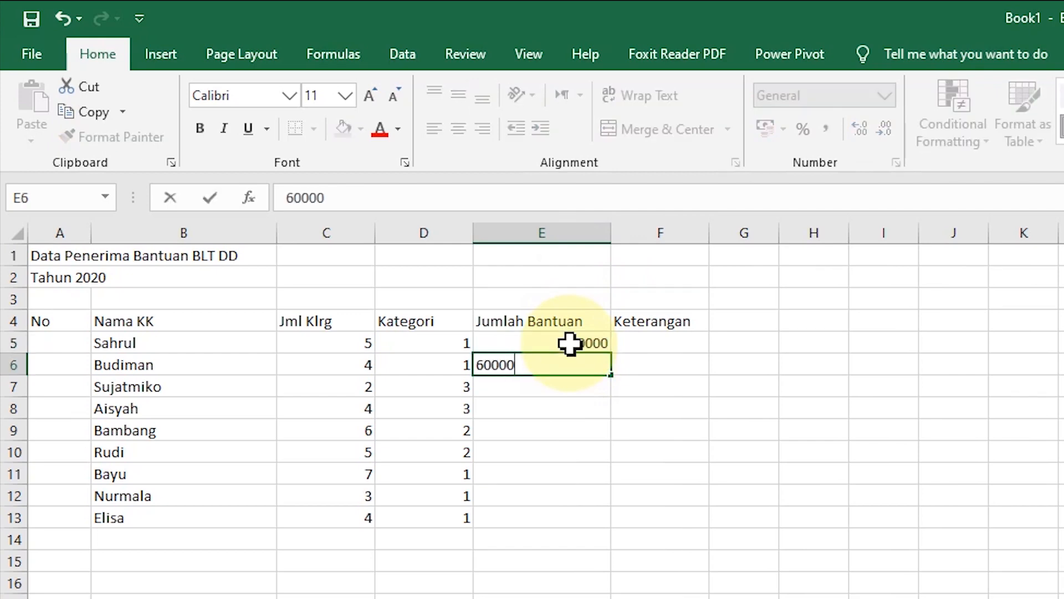
pyautogui.write('0')
pyautogui.press('Return')
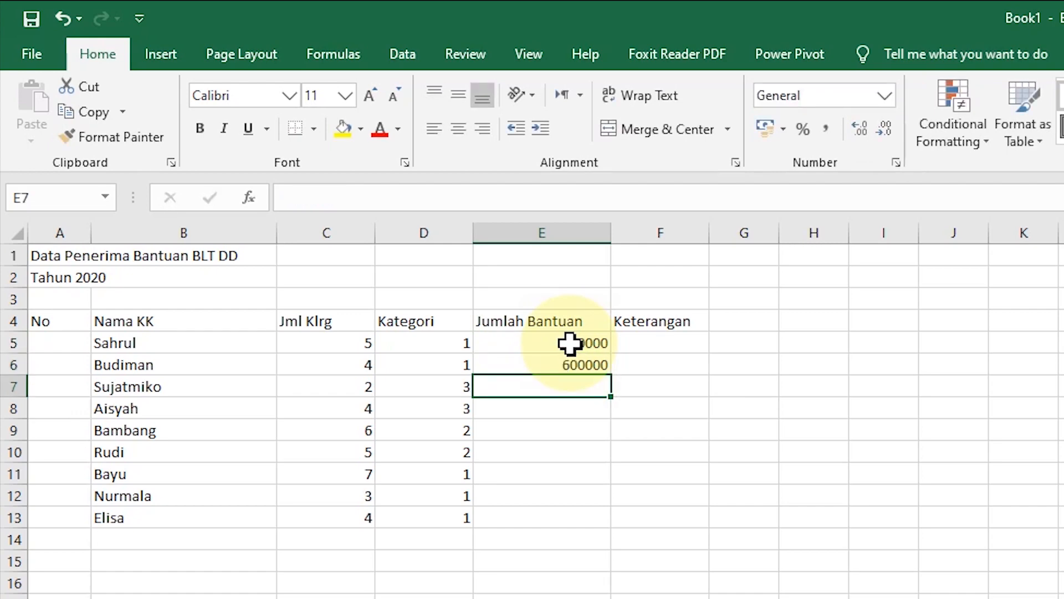
# - Enter aid amounts of 200000 in cells E7 and E8 and 400000 in cells E9 and E10
pyautogui.write('200000')
pyautogui.press('Return')
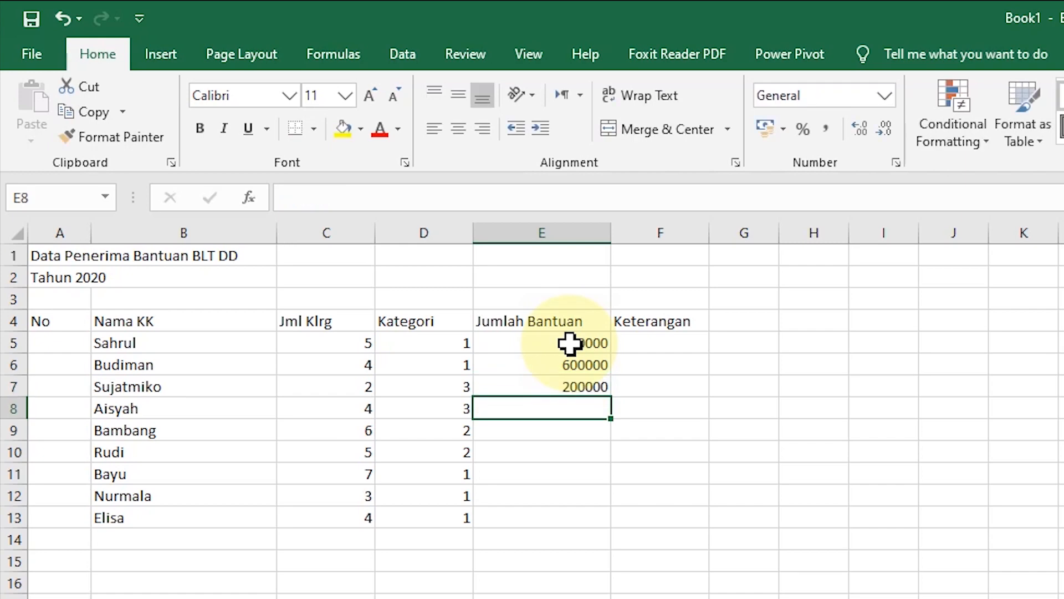
pyautogui.write('200000')
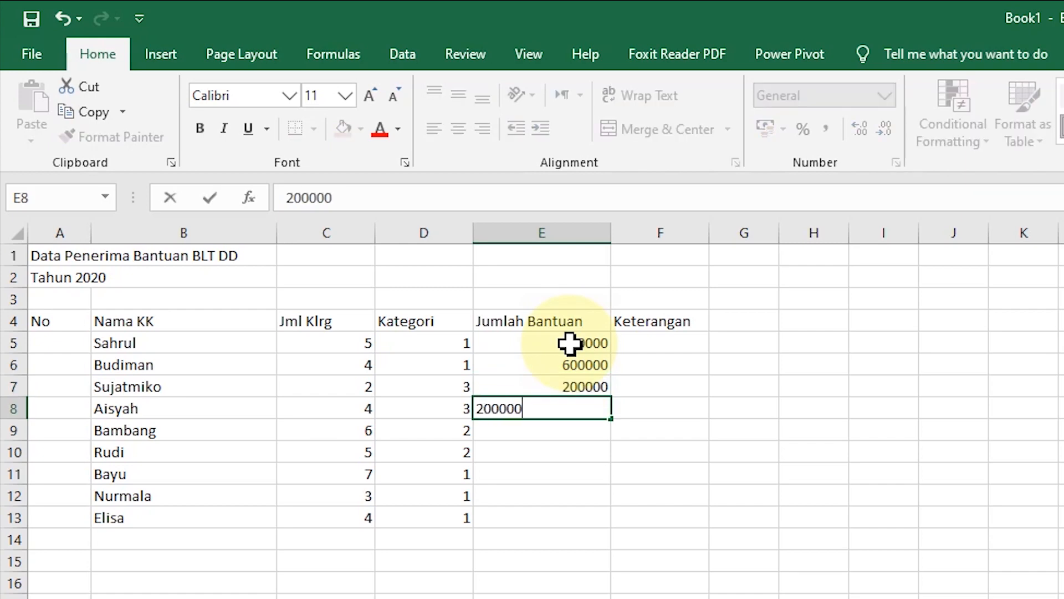
pyautogui.press('Return')
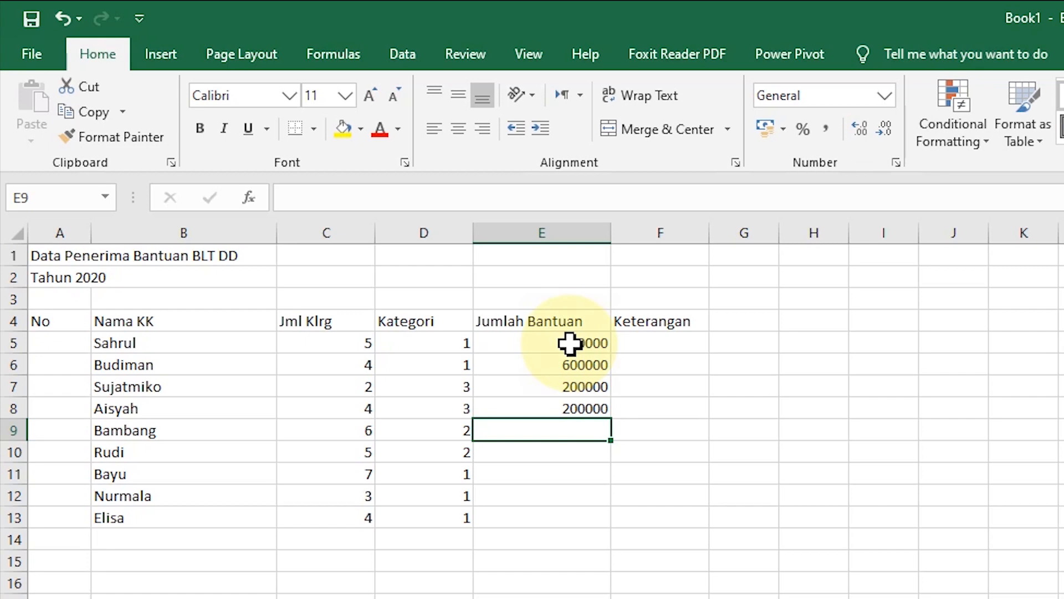
pyautogui.write('400000')
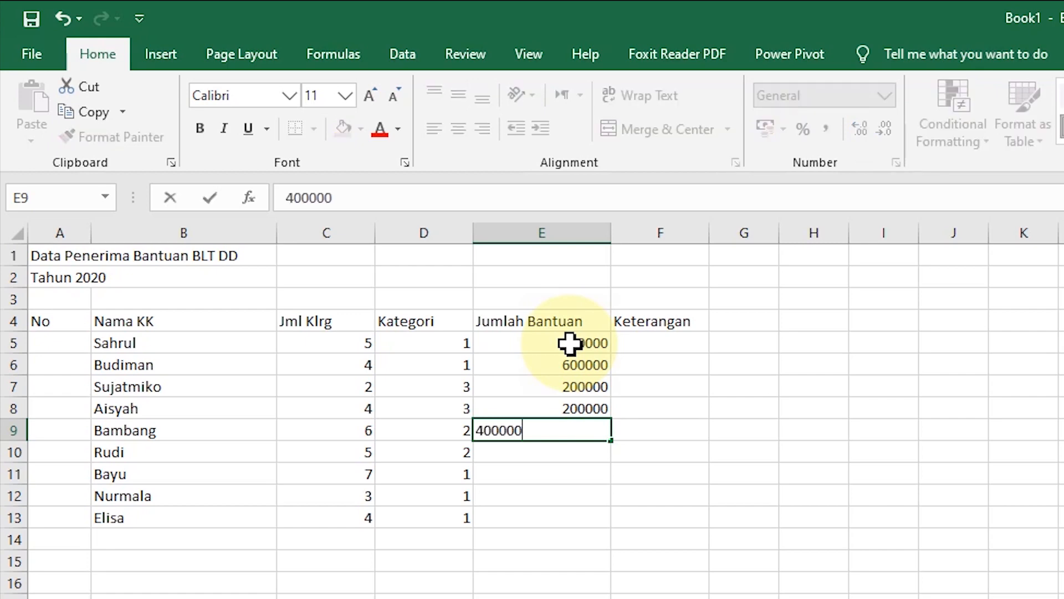
pyautogui.press('Return')
pyautogui.write('400000')
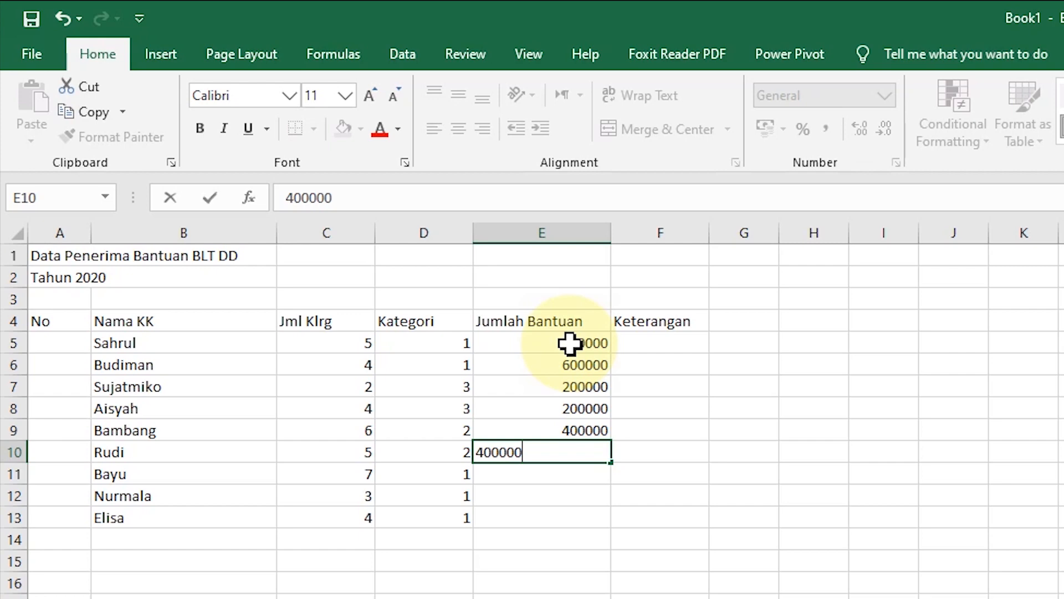
pyautogui.press('Return')
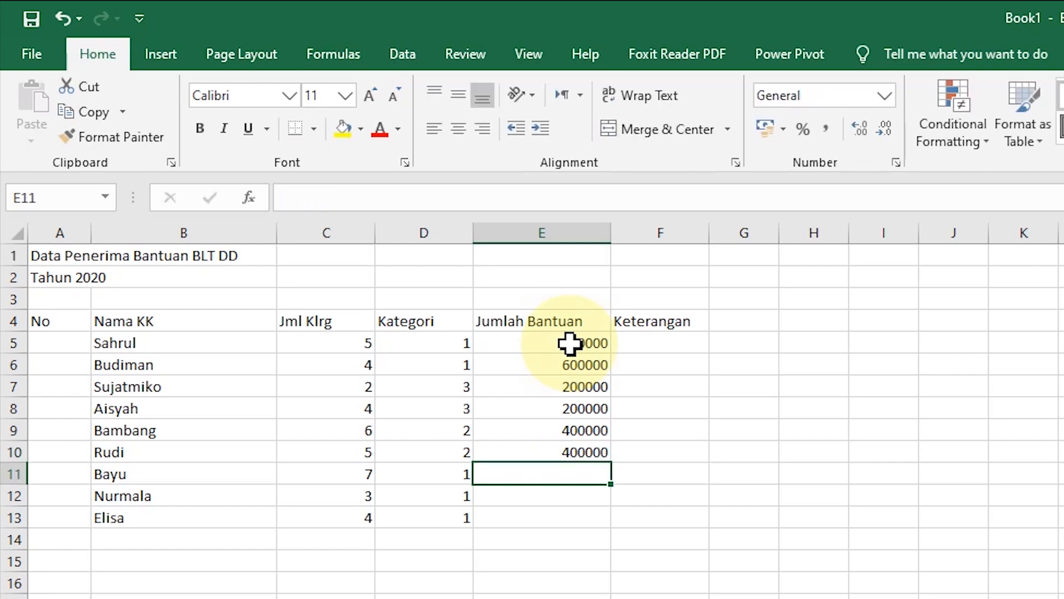
# - Enter an aid amount of 600000 in both cells E11 and E12
pyautogui.write('600000')
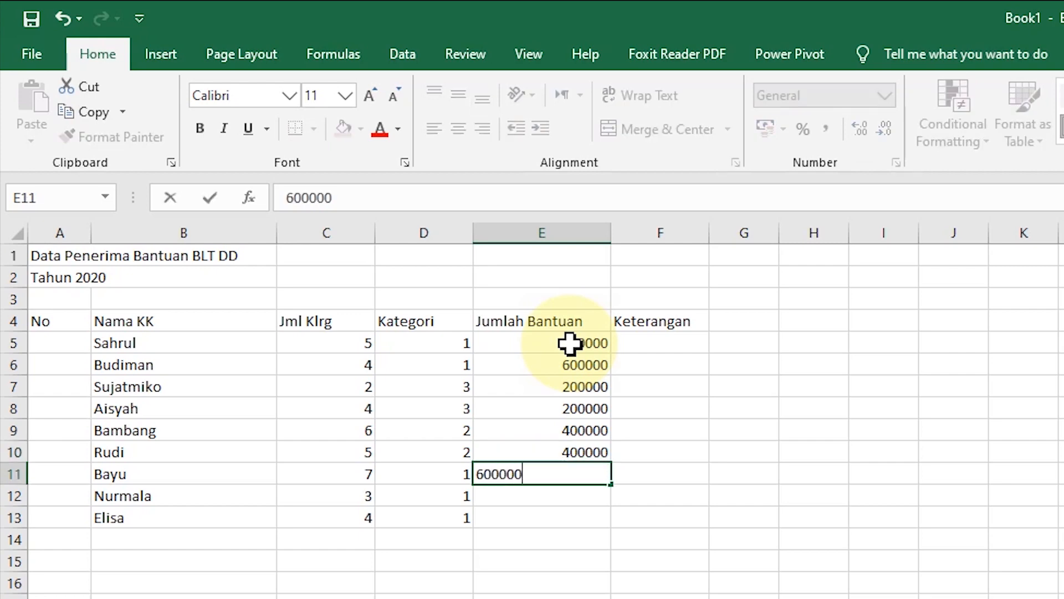
pyautogui.press('Return')
pyautogui.write('600000')
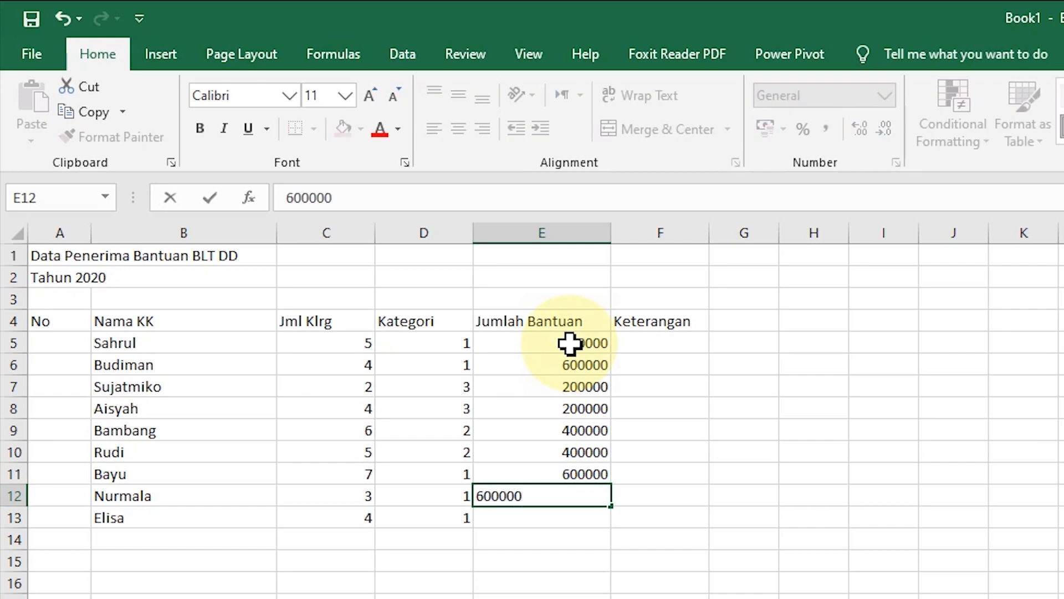
pyautogui.press('Return')
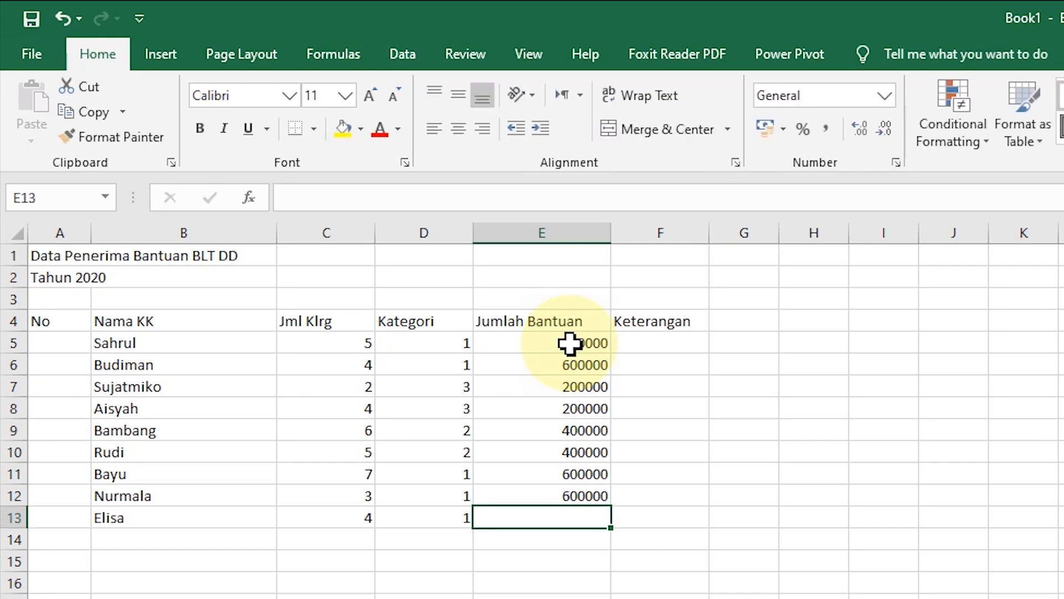
# - Enter an aid amount of 600000 in cell E13 for the last recipient
pyautogui.write('600000')
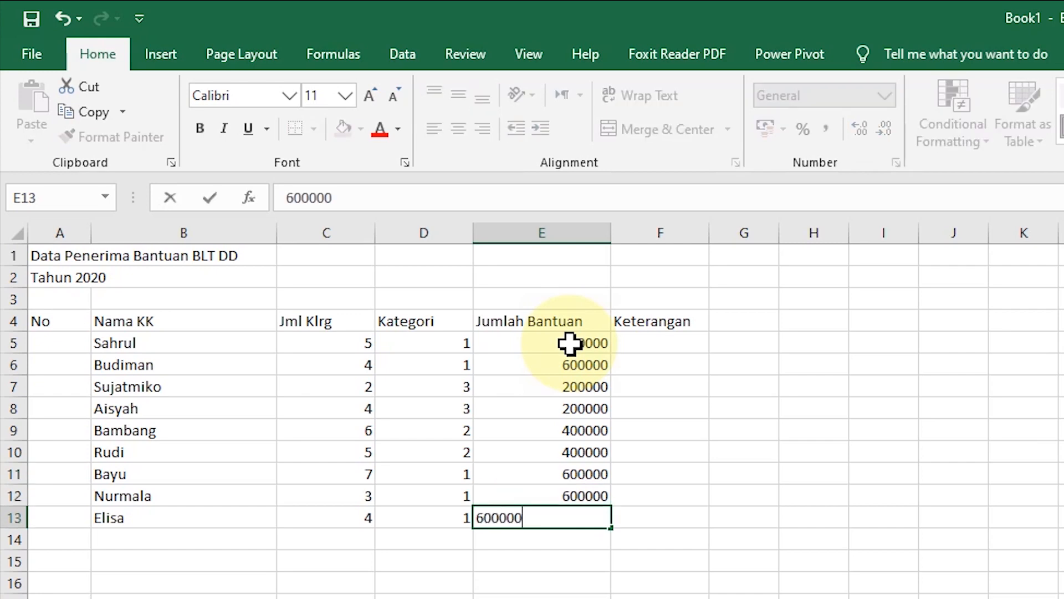
pyautogui.press('Return')
pyautogui.press('Right')
pyautogui.press('Right')
pyautogui.press('Up')
pyautogui.press('Up')
pyautogui.press('Up')
pyautogui.press('Up')
pyautogui.press('Up')
pyautogui.press('Up')
pyautogui.press('Up')
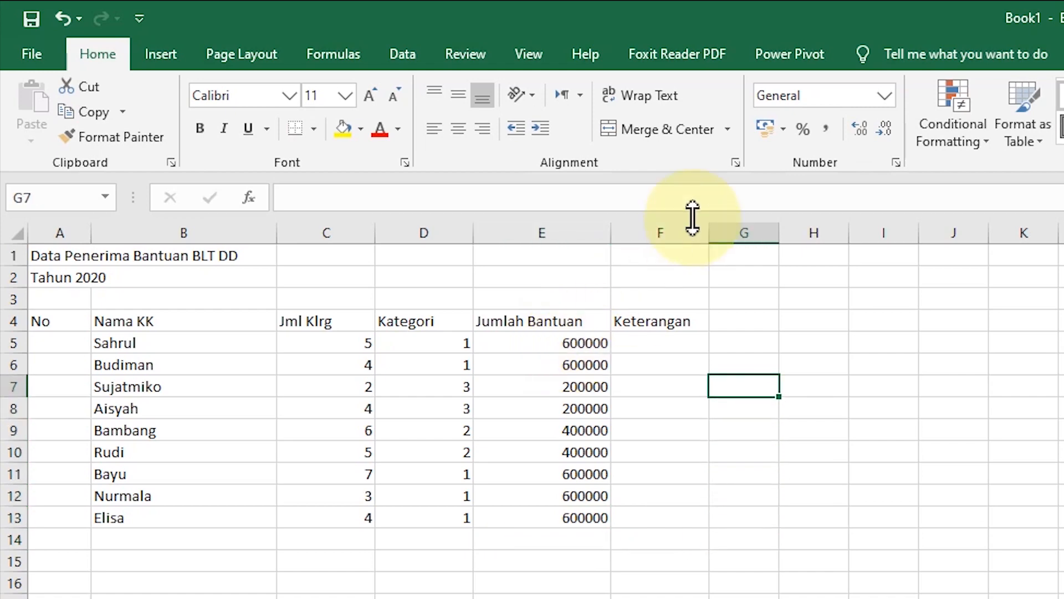
# - Delete the entire Keterangan column (column F) from the sheet
pyautogui.click(676, 229)
pyautogui.rightClick(675, 230)
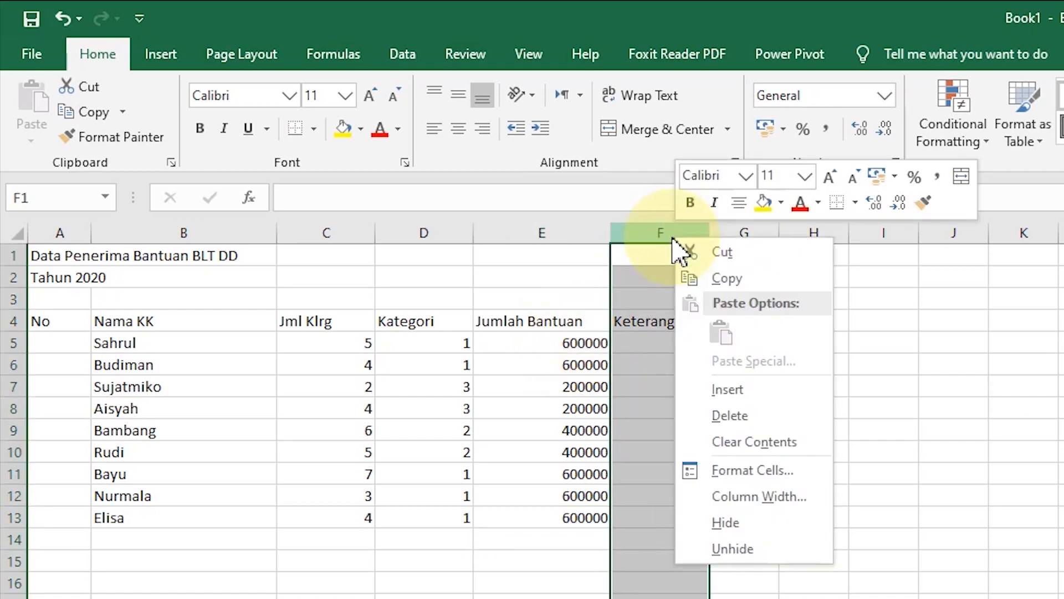
pyautogui.click(738, 422)
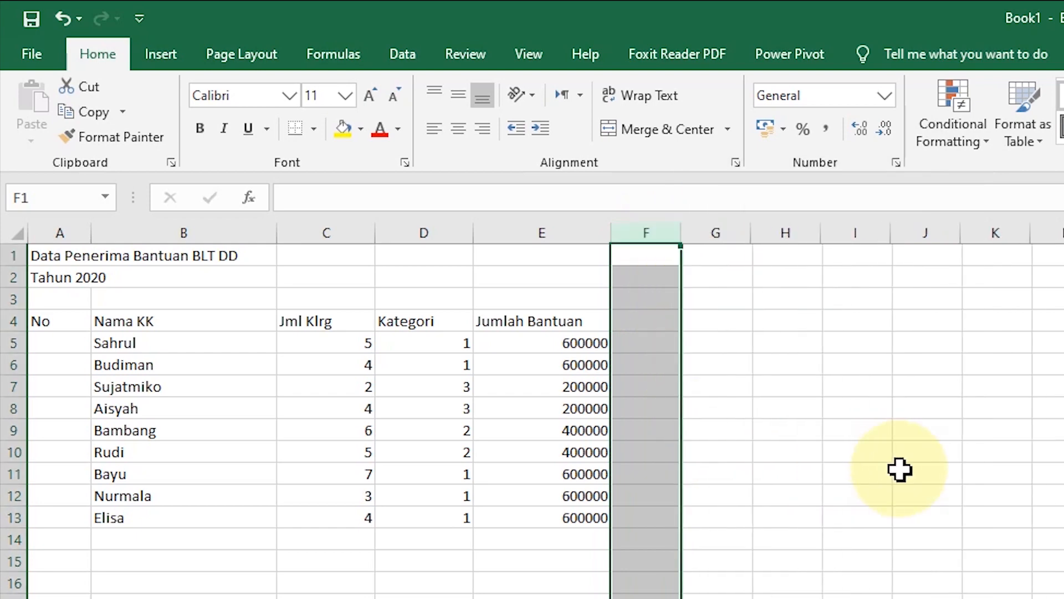
pyautogui.click(903, 468)
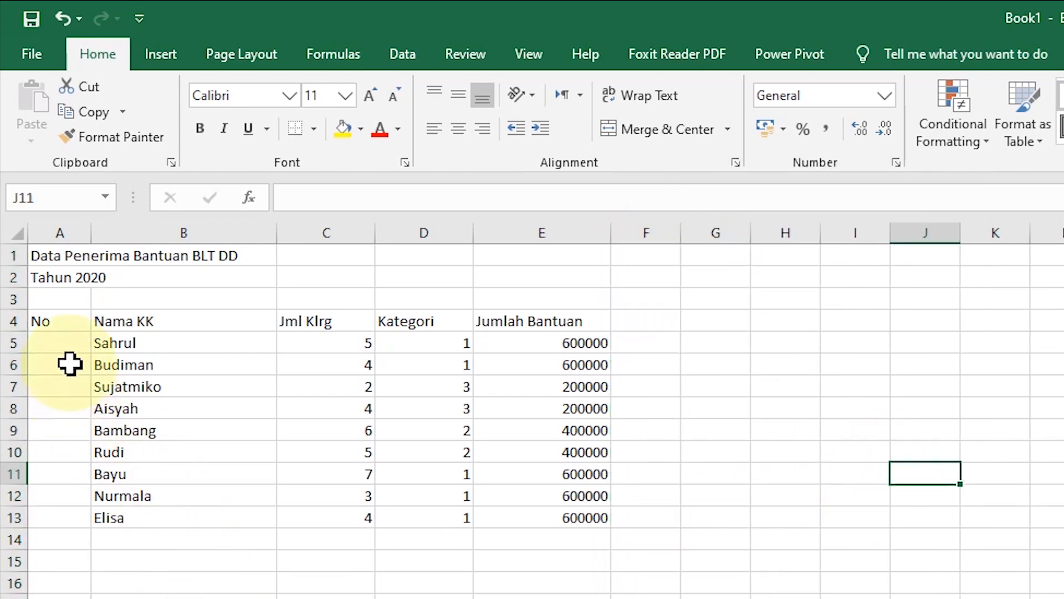
# - Number the first three recipients 1, 2 and 3 in cells A5 to A7 under No
pyautogui.click(68, 346)
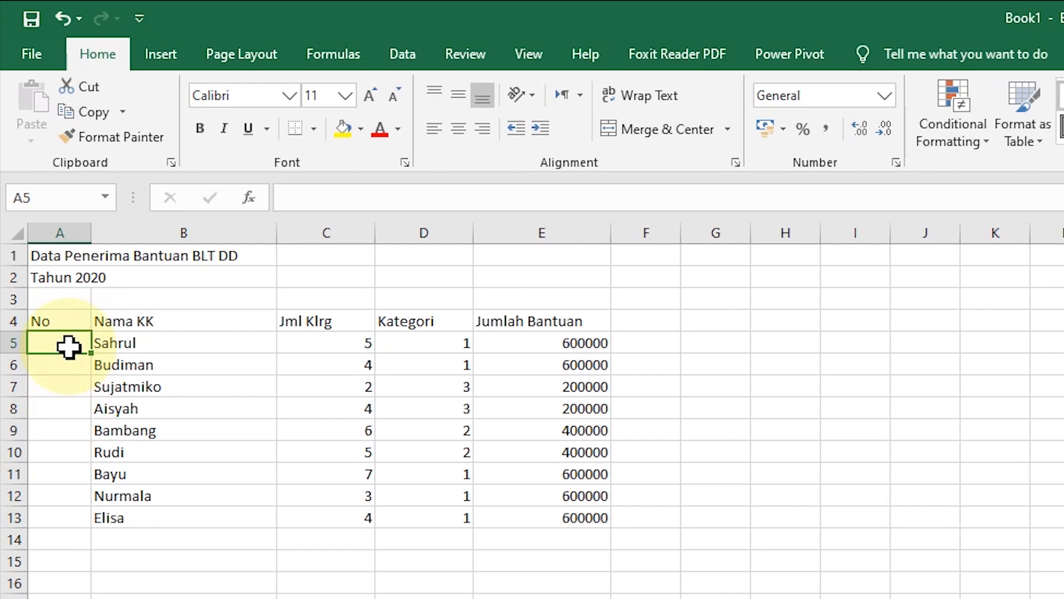
pyautogui.write('1')
pyautogui.press('Return')
pyautogui.write('2')
pyautogui.press('Return')
pyautogui.write('3')
pyautogui.press('Return')
pyautogui.press('Up')
pyautogui.press('Up')
pyautogui.press('Up')
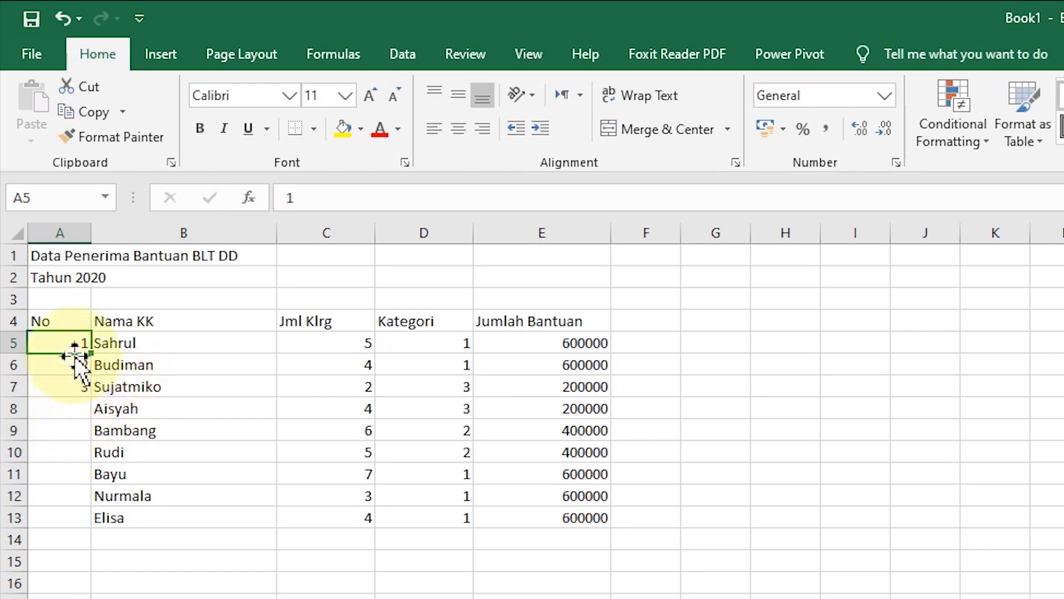
# - Fill the number series from A5:A7 down to A13, and undo the fill
pyautogui.moveTo(64, 340); pyautogui.dragTo(67, 388)
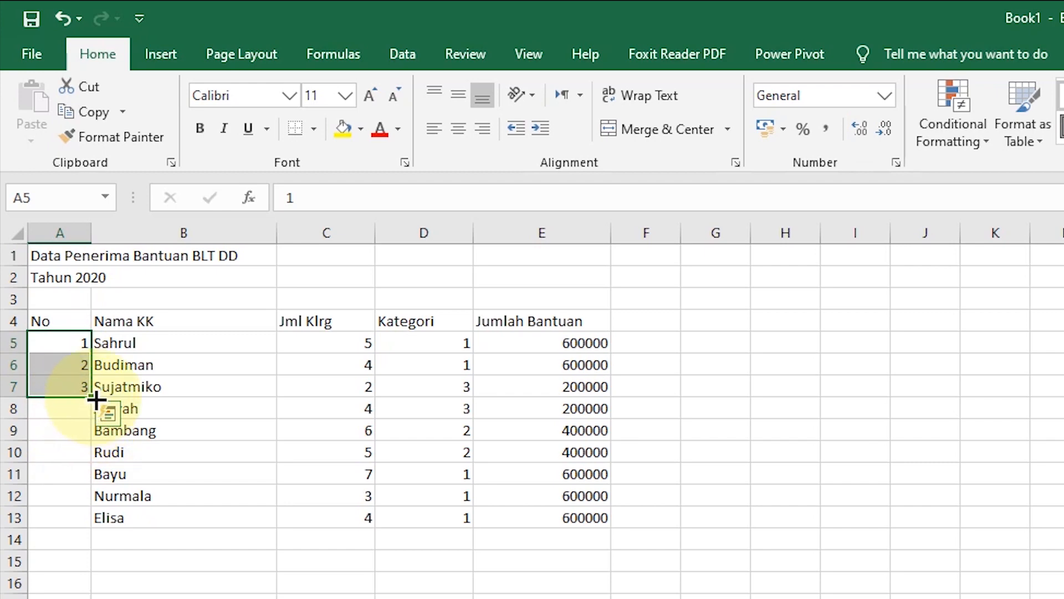
pyautogui.moveTo(95, 399); pyautogui.dragTo(90, 523)
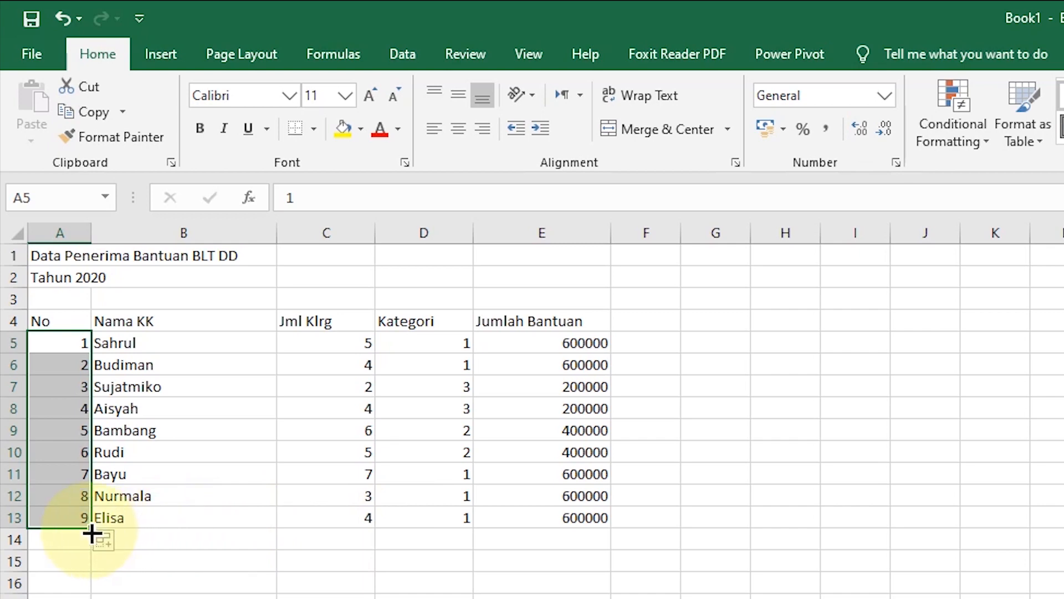
pyautogui.hotkey('ctrl', 'z')
pyautogui.click(287, 476)
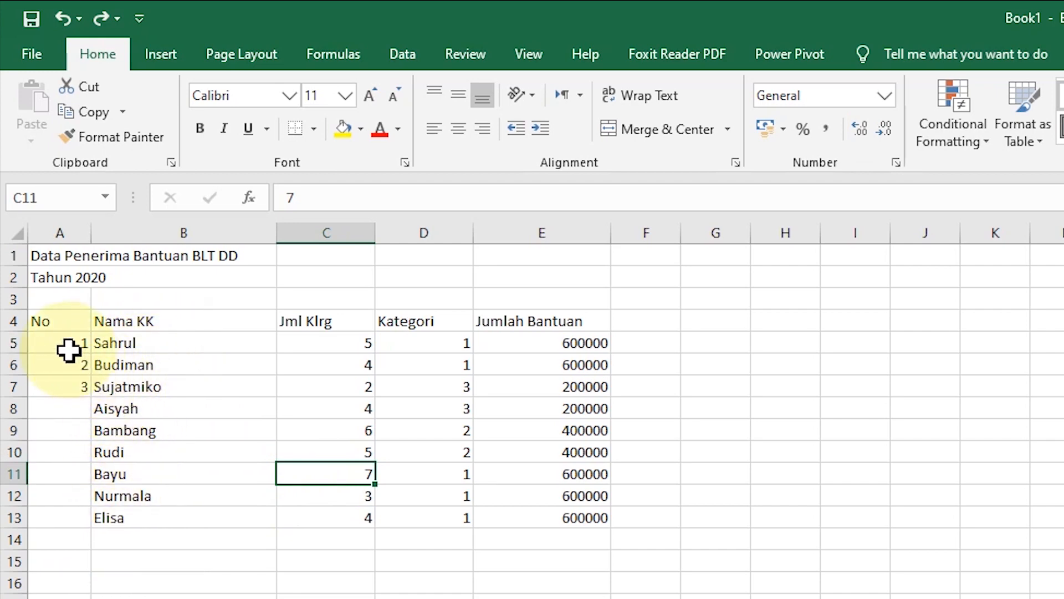
# - Auto-fill the numbering from A5:A7 down the No column so that it ends at A13 beside the last name
pyautogui.moveTo(65, 343); pyautogui.dragTo(60, 388)
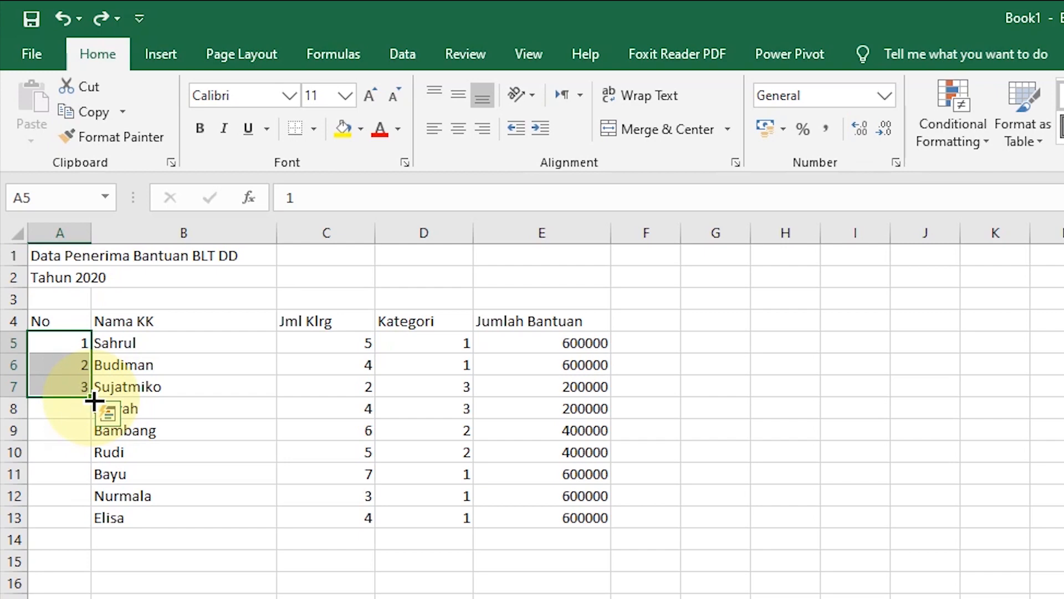
pyautogui.doubleClick(92, 399)
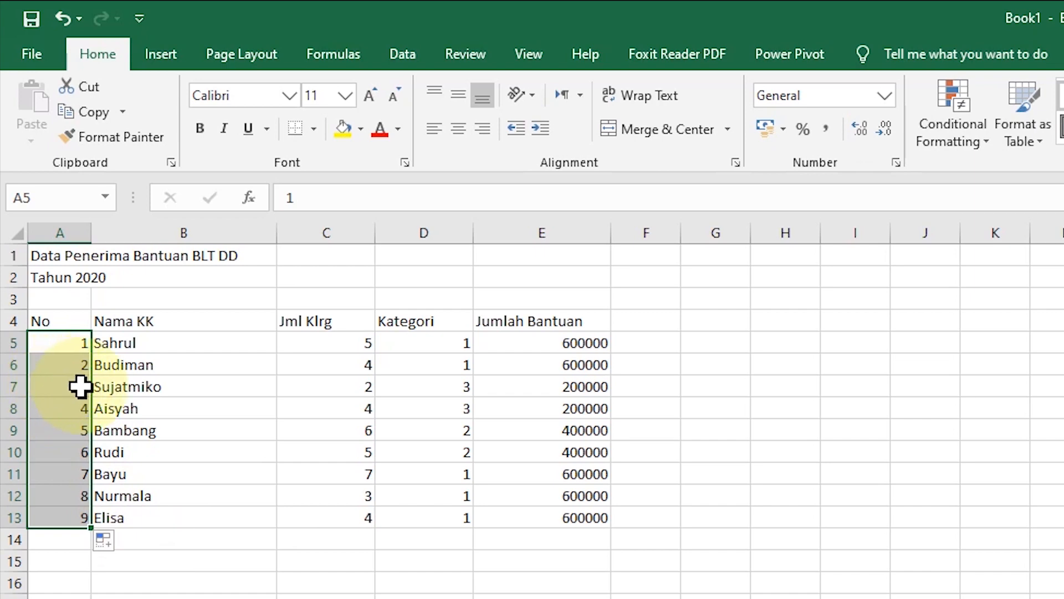
pyautogui.moveTo(91, 527); pyautogui.dragTo(88, 598)
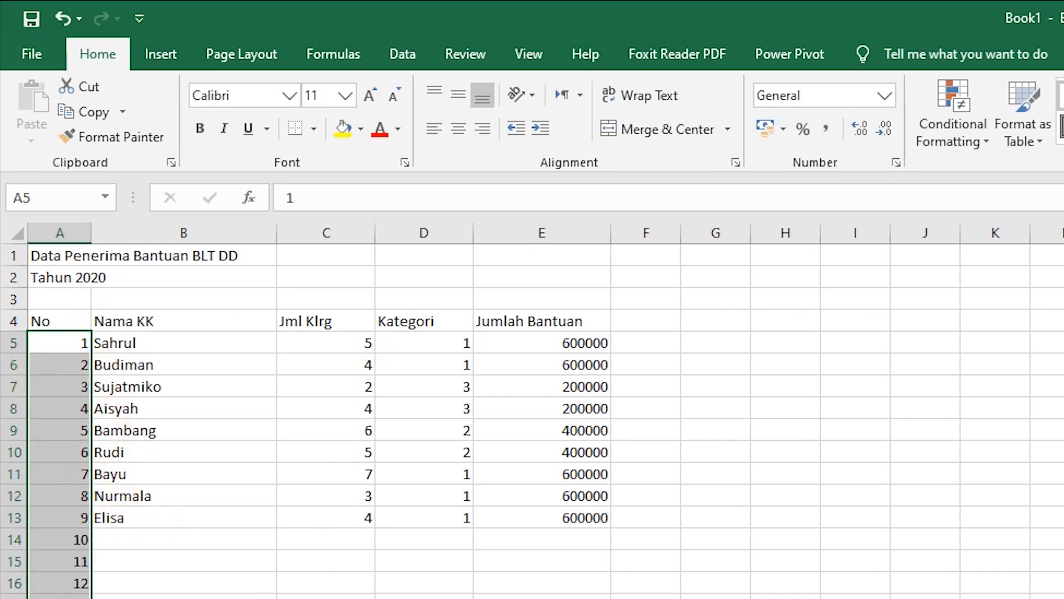
pyautogui.moveTo(89, 598); pyautogui.dragTo(92, 531)
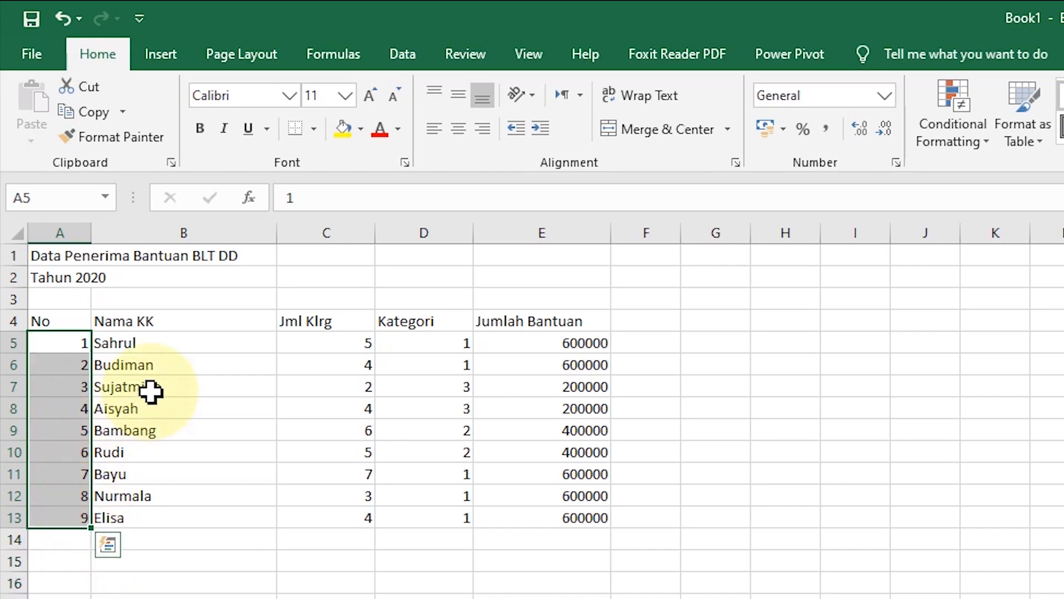
pyautogui.click(206, 415)
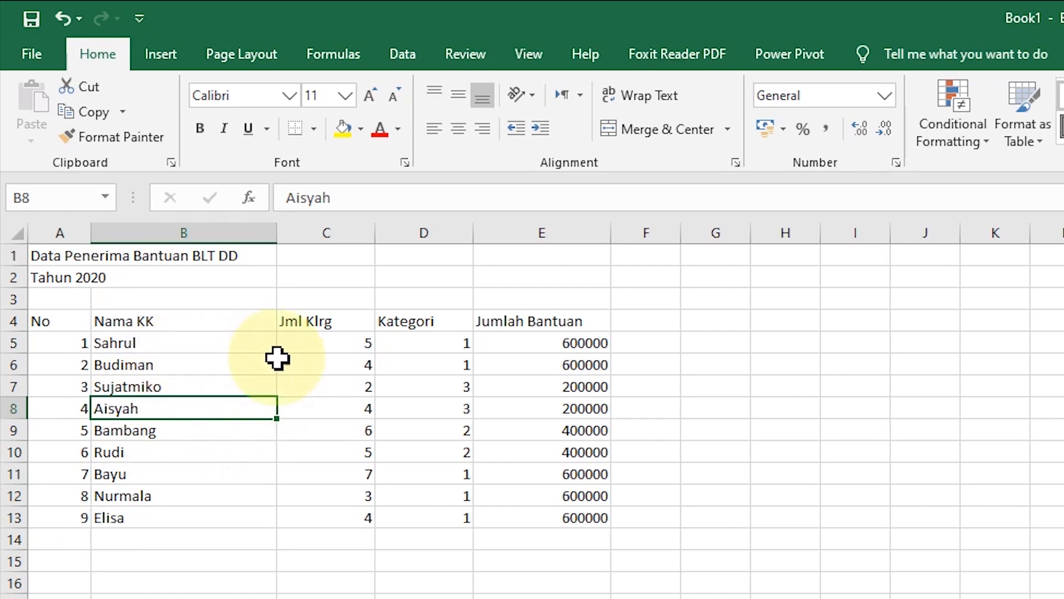
# - Apply All Borders to the table range A4:E13
pyautogui.moveTo(48, 326); pyautogui.dragTo(574, 513)
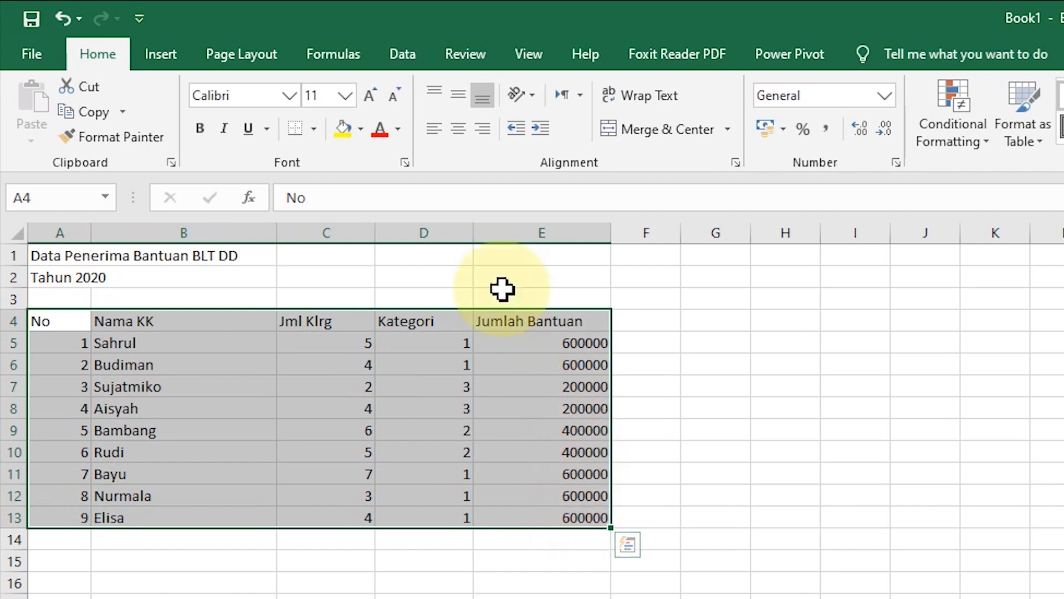
pyautogui.click(312, 130)
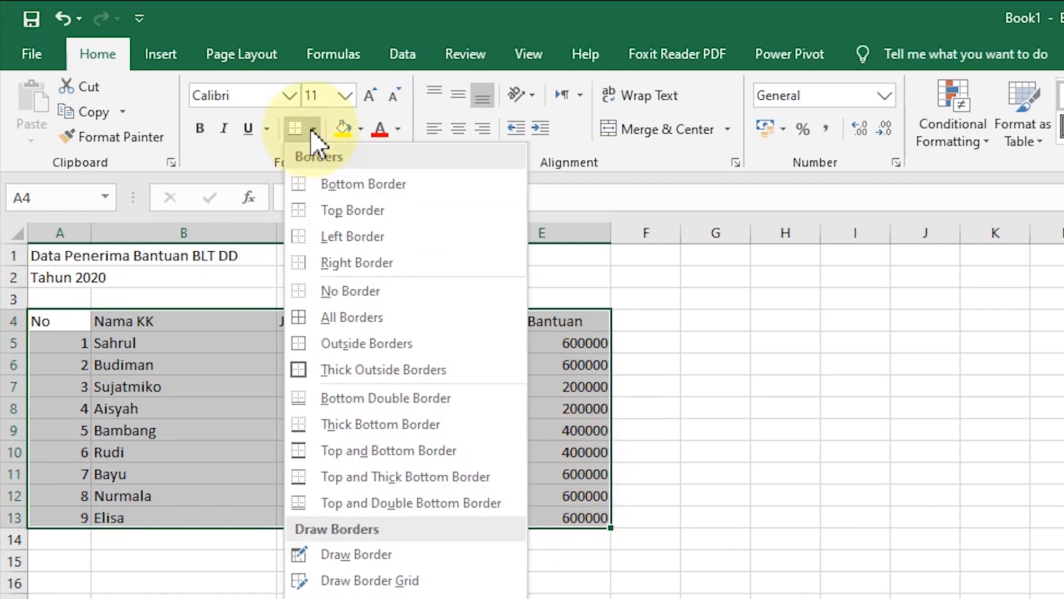
pyautogui.click(351, 317)
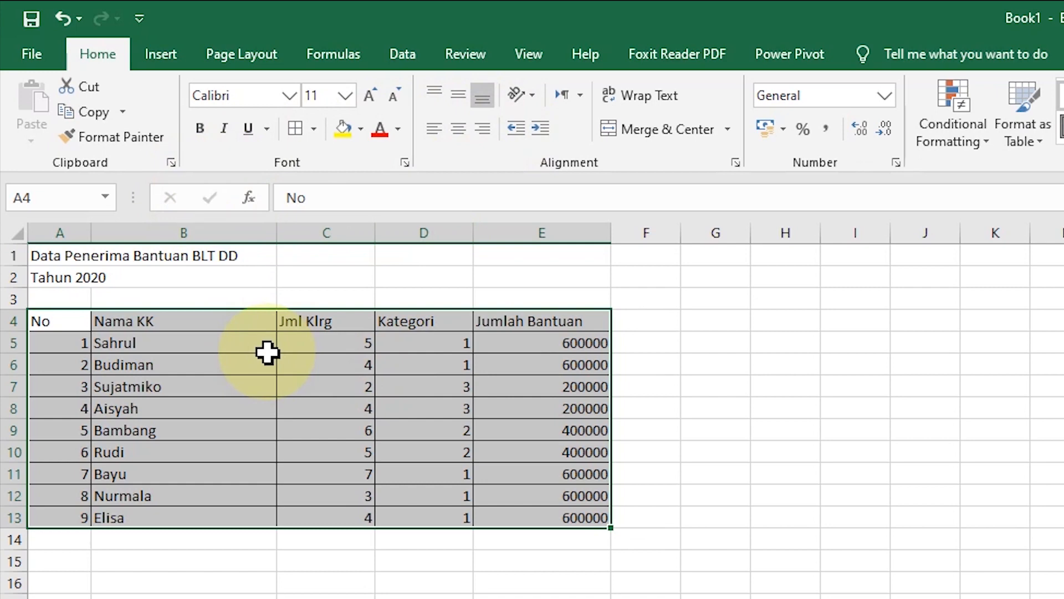
# - In the cell format settings for A4:E13, set the outline border to a double line
pyautogui.hotkey('ctrl', '1')
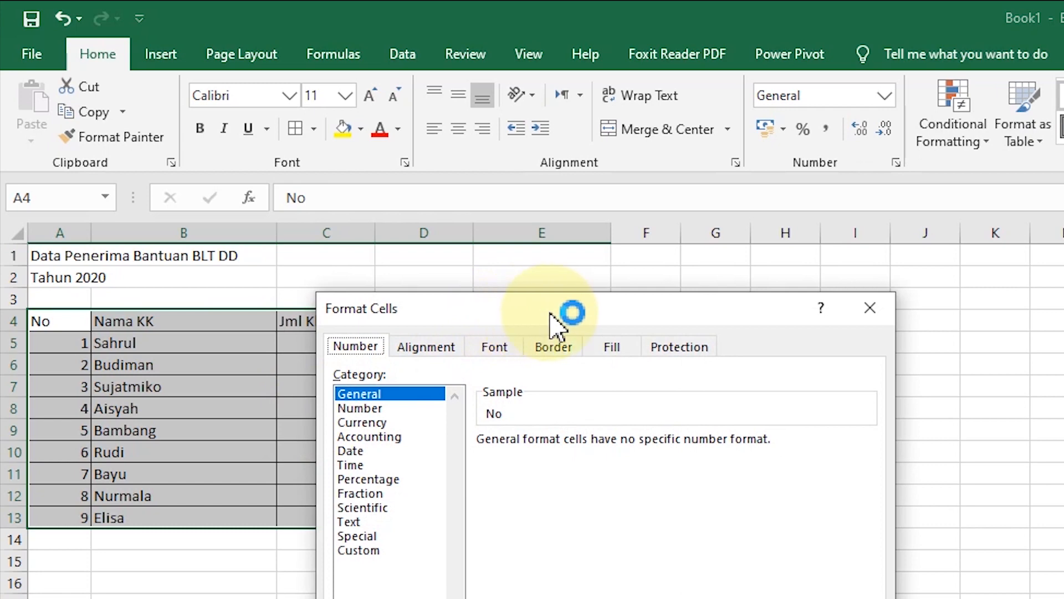
pyautogui.moveTo(563, 315); pyautogui.dragTo(660, 257)
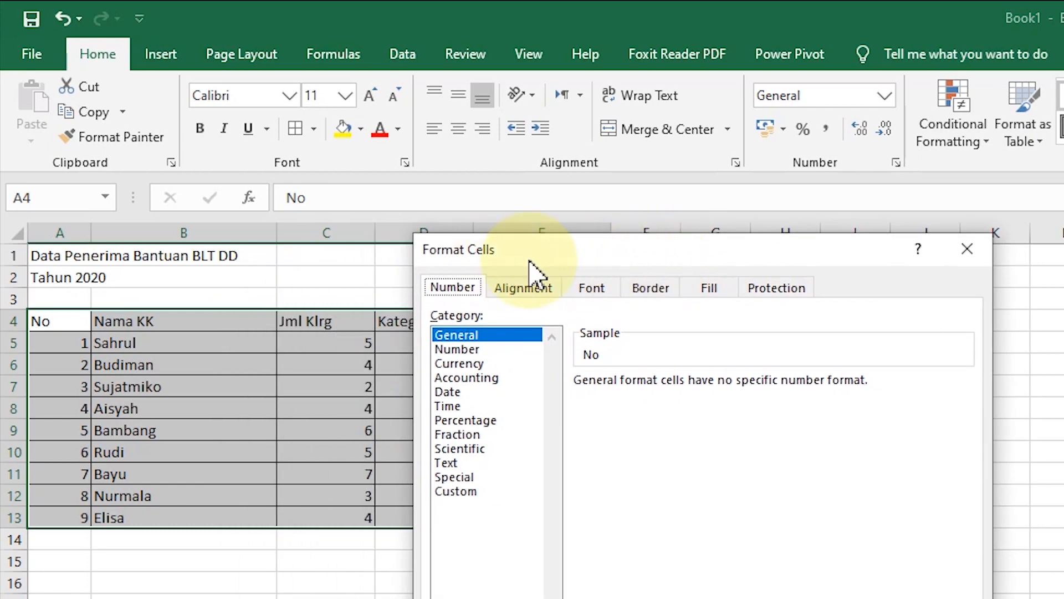
pyautogui.click(645, 293)
pyautogui.moveTo(769, 253); pyautogui.dragTo(829, 229)
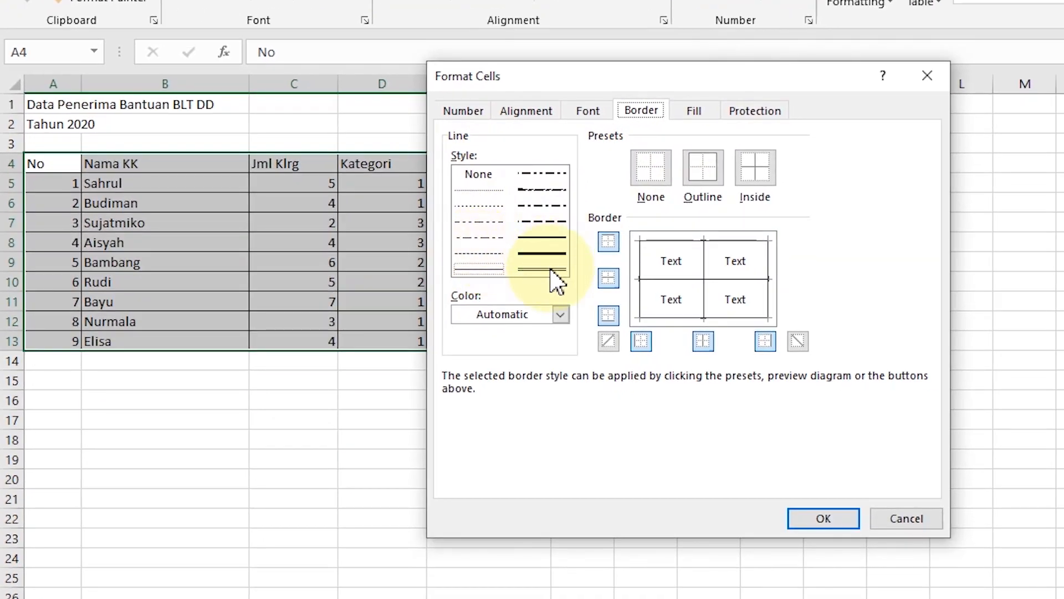
pyautogui.click(549, 270)
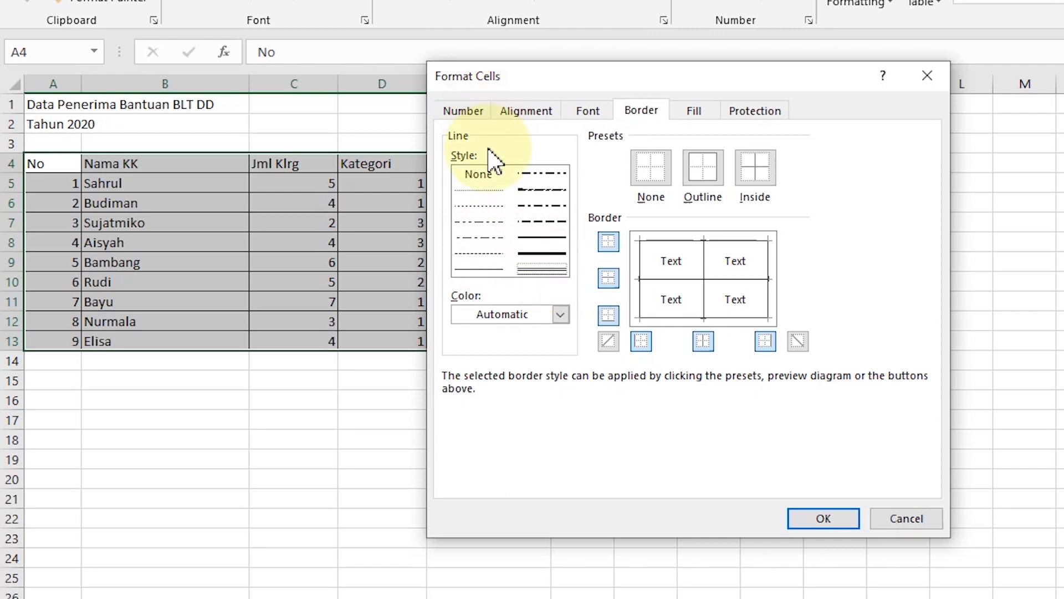
pyautogui.click(699, 165)
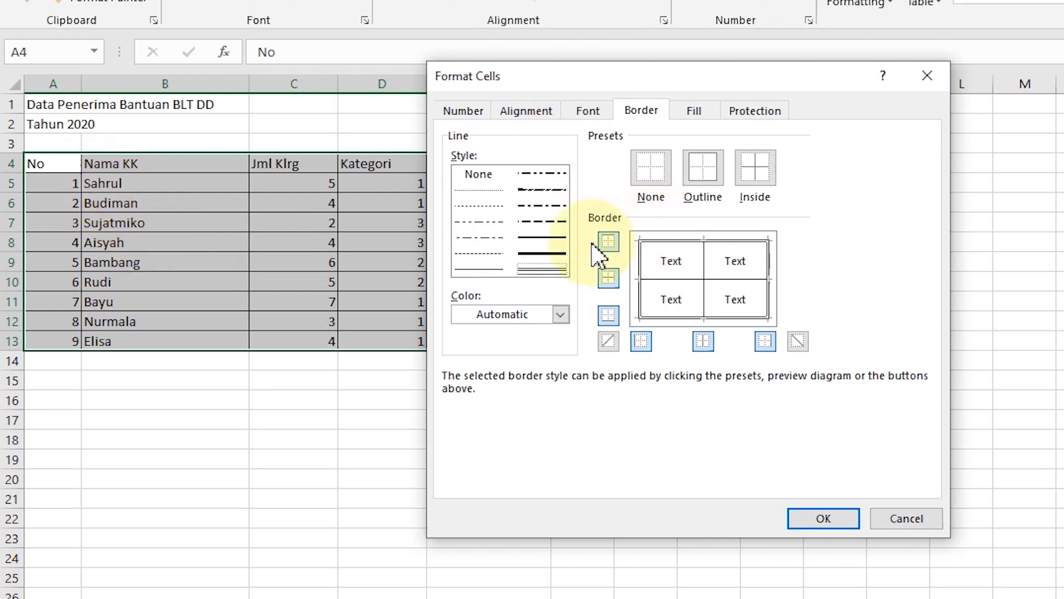
# - Set the table's inner horizontal borders to a dashed line and apply the border formatting
pyautogui.click(471, 206)
pyautogui.click(483, 254)
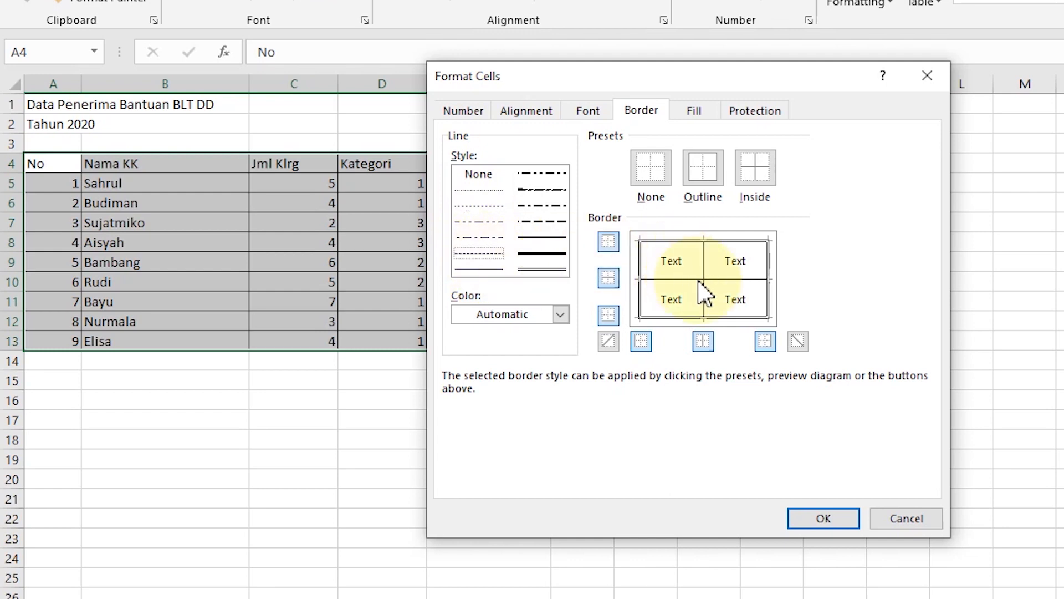
pyautogui.click(611, 284)
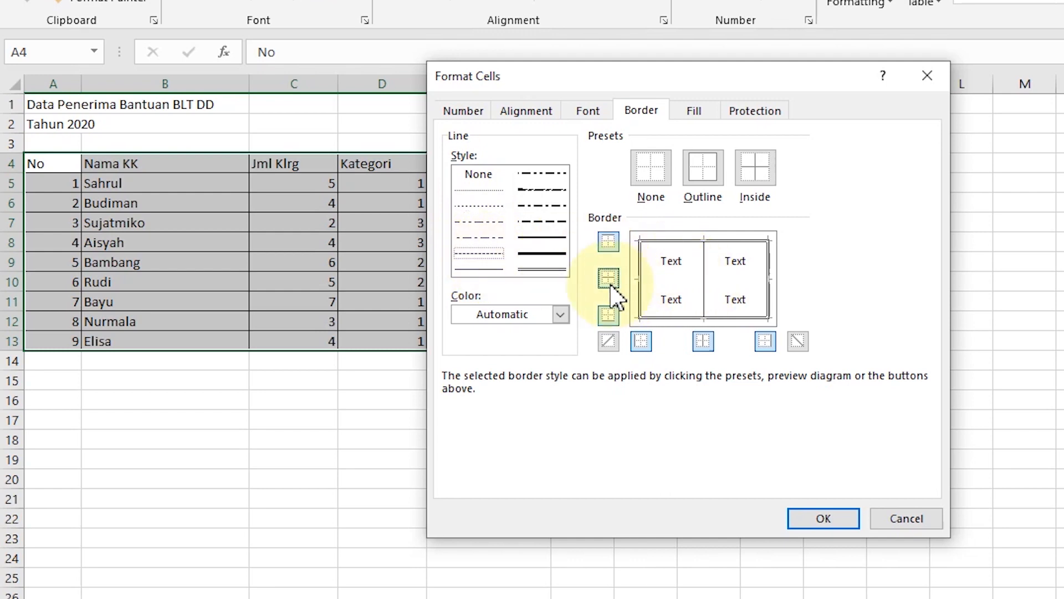
pyautogui.click(819, 519)
pyautogui.click(613, 429)
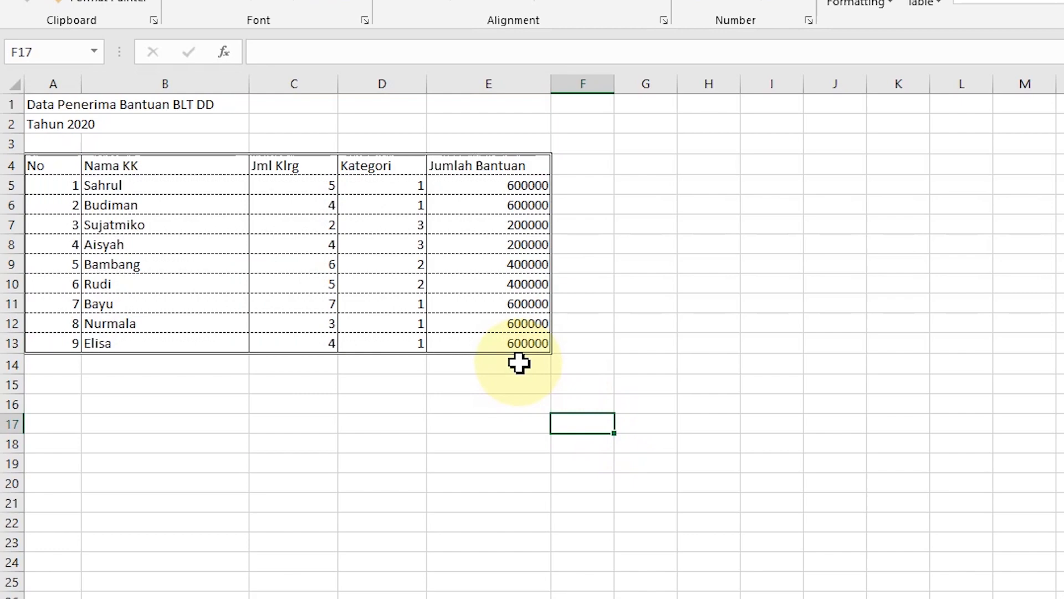
# - Give the header row A4:E4 a double-line bottom border
pyautogui.keyDown('ctrl'); pyautogui.scroll(4, 518, 363); pyautogui.keyUp('ctrl')
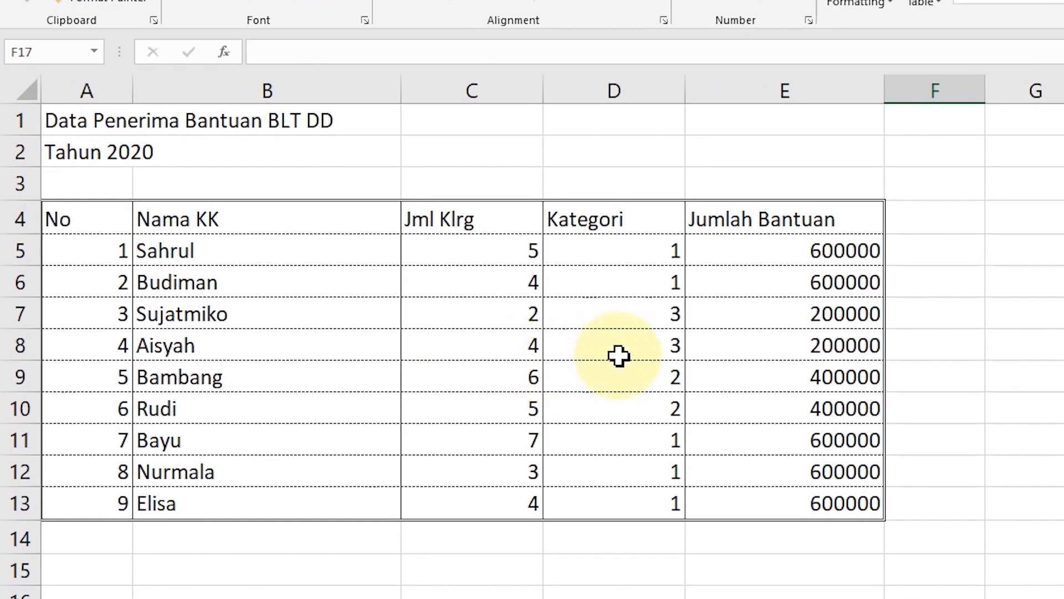
pyautogui.moveTo(108, 225); pyautogui.dragTo(798, 222)
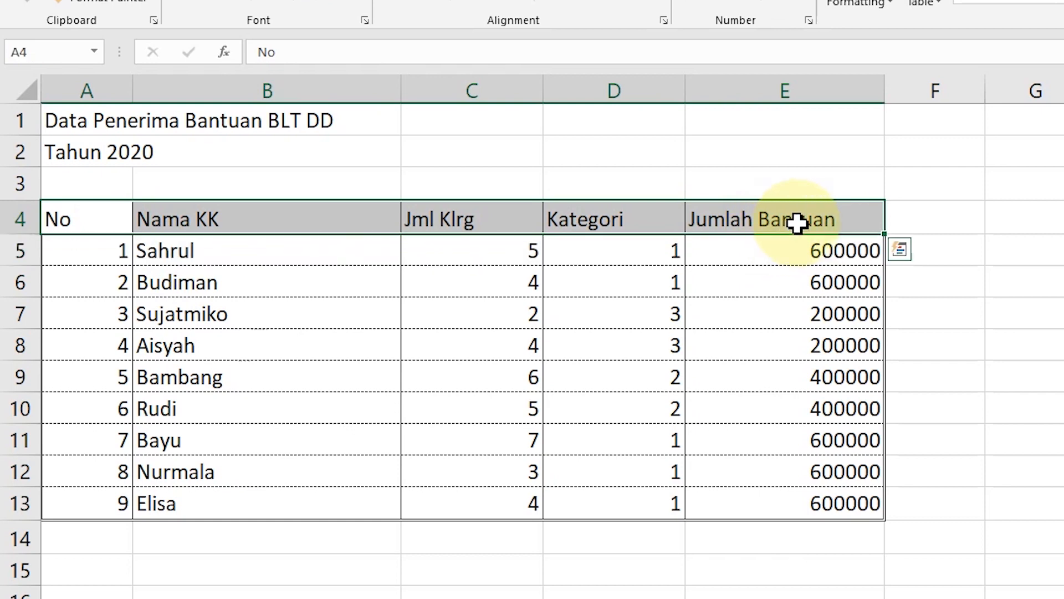
pyautogui.hotkey('ctrl', '1')
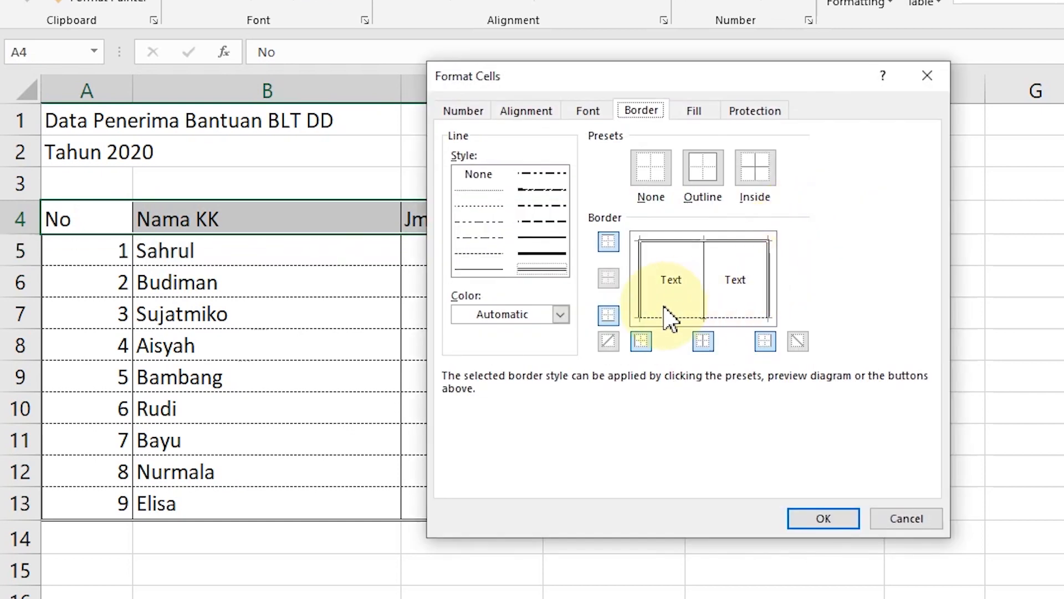
pyautogui.click(546, 270)
pyautogui.click(609, 315)
pyautogui.click(814, 519)
pyautogui.click(641, 449)
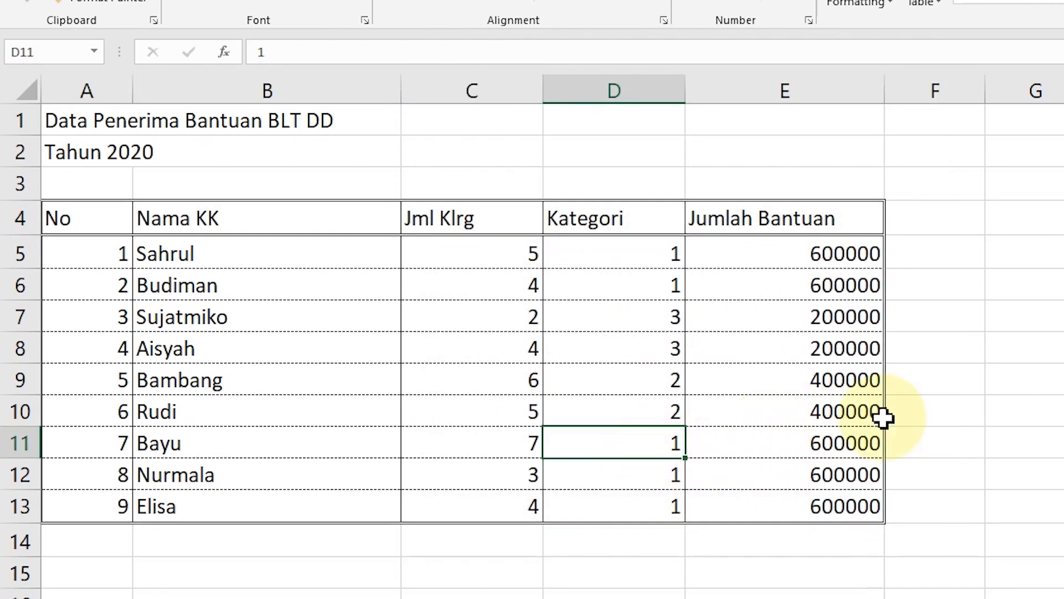
# - Fill the header row A4:E4 with yellow and center its text horizontally
pyautogui.moveTo(69, 221); pyautogui.dragTo(746, 231)
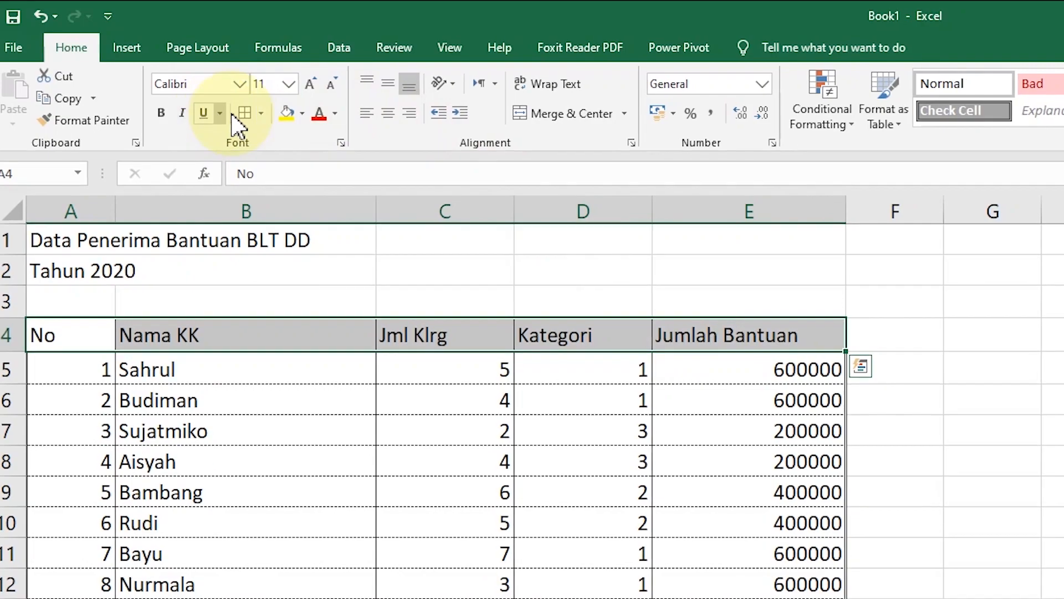
pyautogui.click(295, 112)
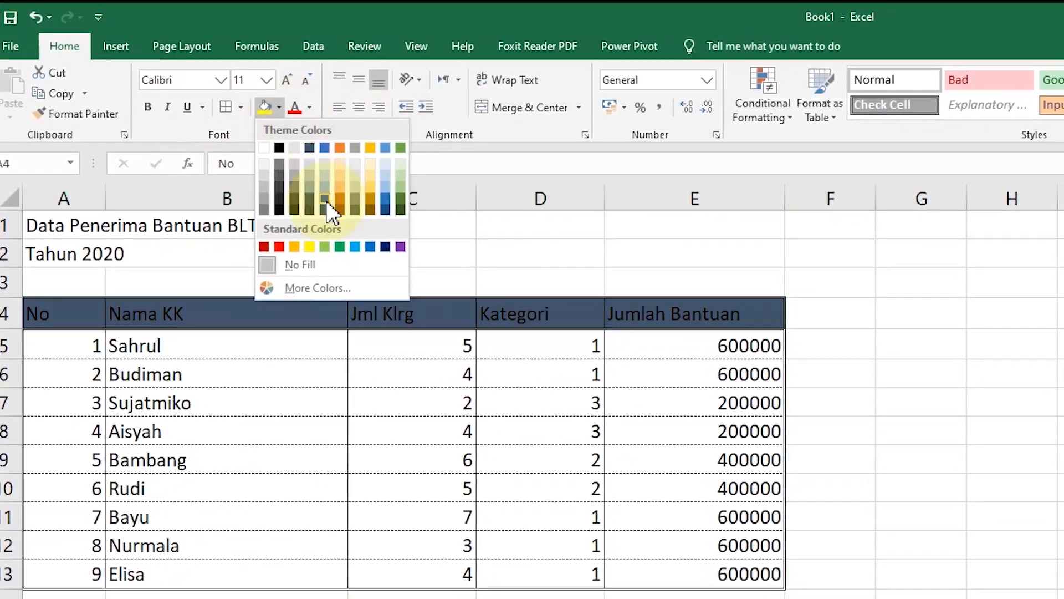
pyautogui.click(305, 242)
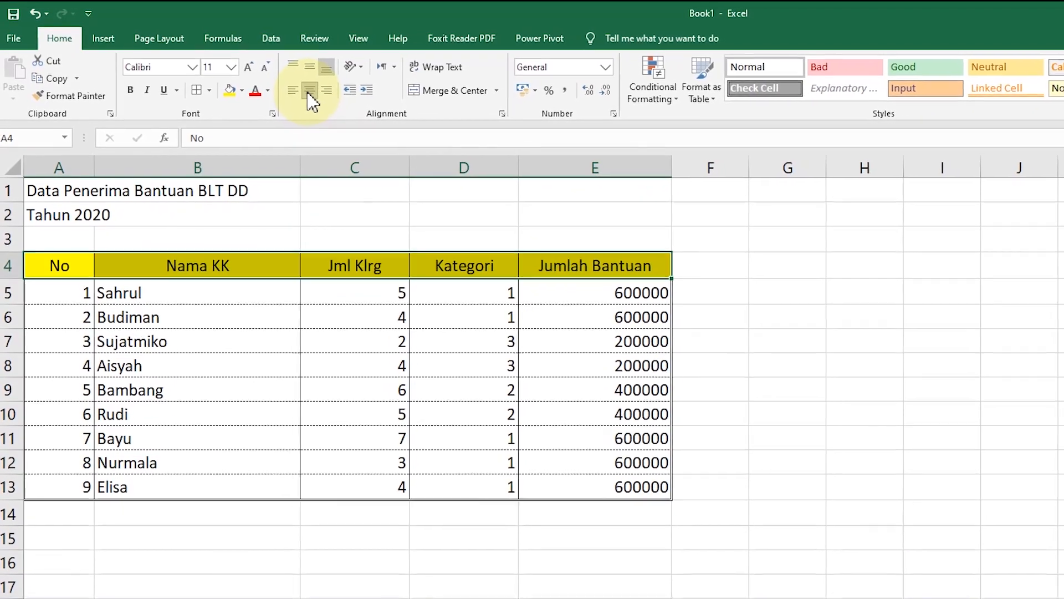
pyautogui.click(328, 97)
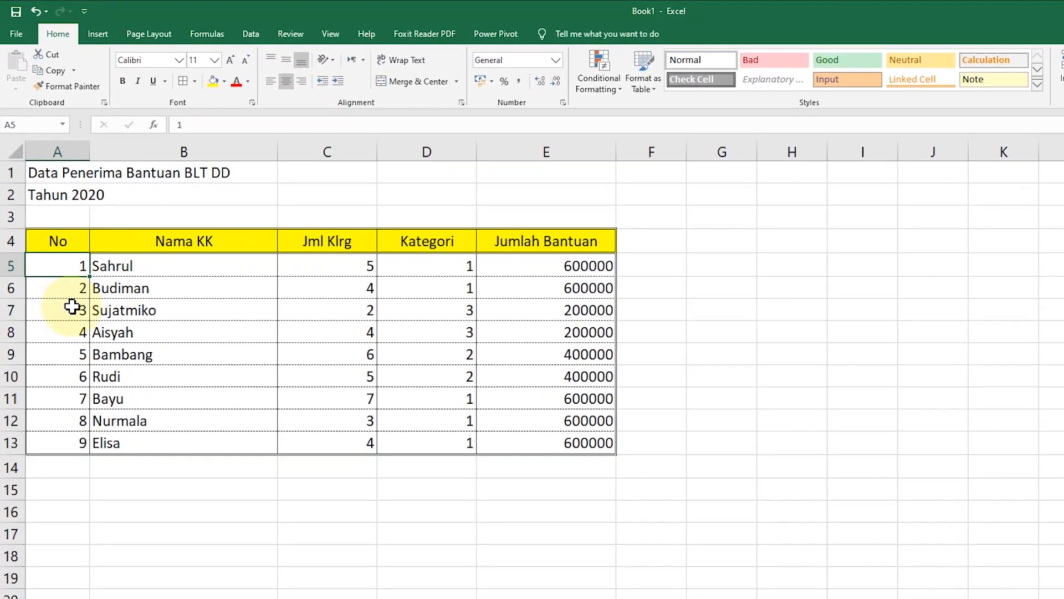
# - Center the numbers in A5:A13 and the Jml Klrg and Kategori values in C5:D13 horizontally
pyautogui.moveTo(74, 287); pyautogui.dragTo(73, 454)
pyautogui.moveTo(71, 412); pyautogui.dragTo(69, 432)
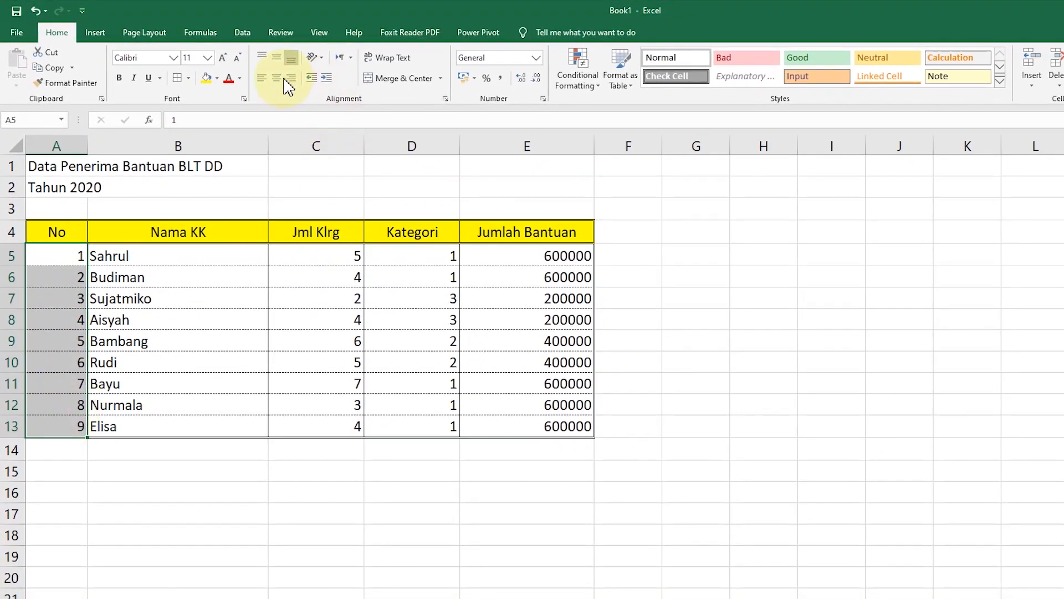
pyautogui.click(281, 79)
pyautogui.click(325, 346)
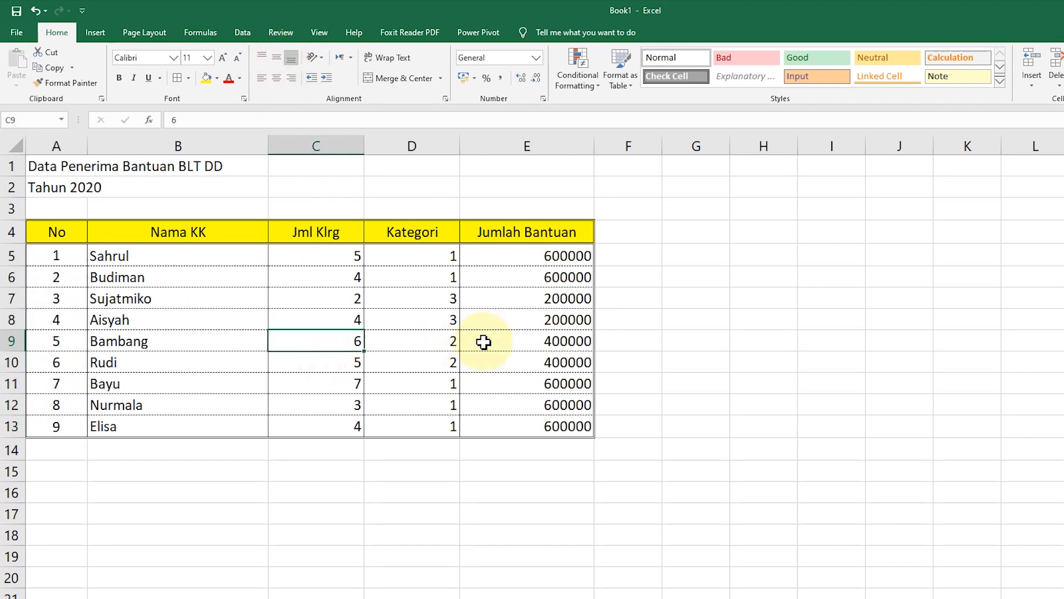
pyautogui.moveTo(349, 265)
pyautogui.mouseDown()
pyautogui.moveTo(439, 380)
pyautogui.moveTo(435, 426)
pyautogui.mouseUp()
pyautogui.click(277, 78)
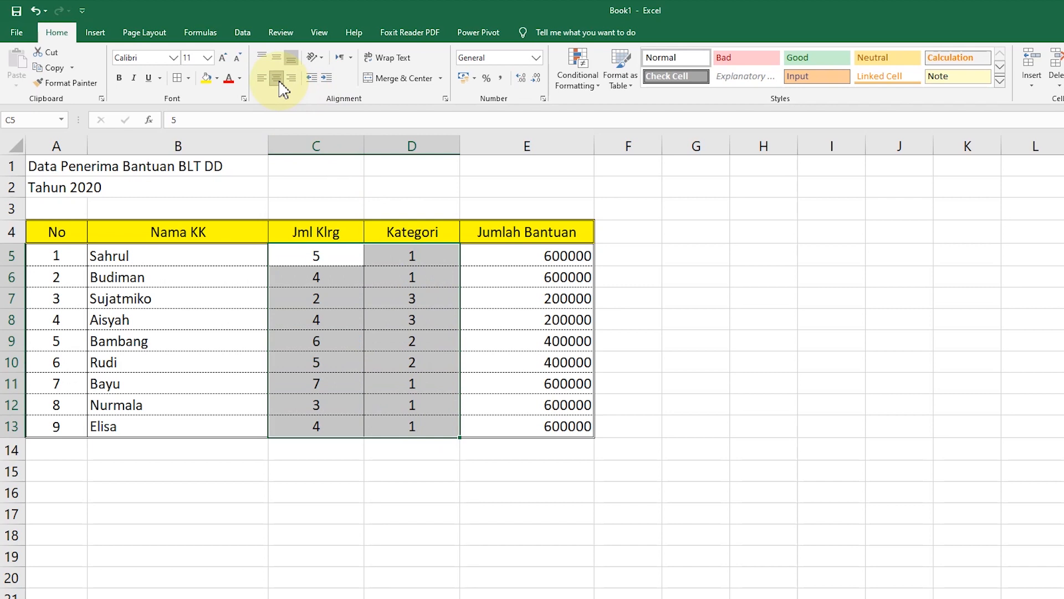
# - Add the text prefix "Rp. " to the first Jumlah Bantuan amount in E5
pyautogui.click(531, 381)
pyautogui.moveTo(537, 260); pyautogui.dragTo(550, 428)
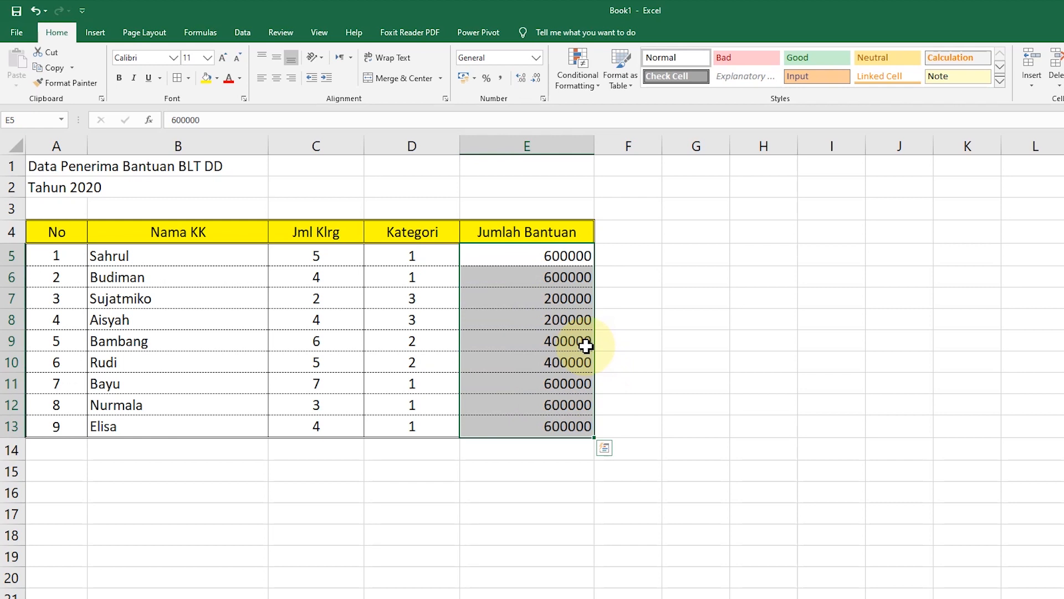
pyautogui.click(534, 263)
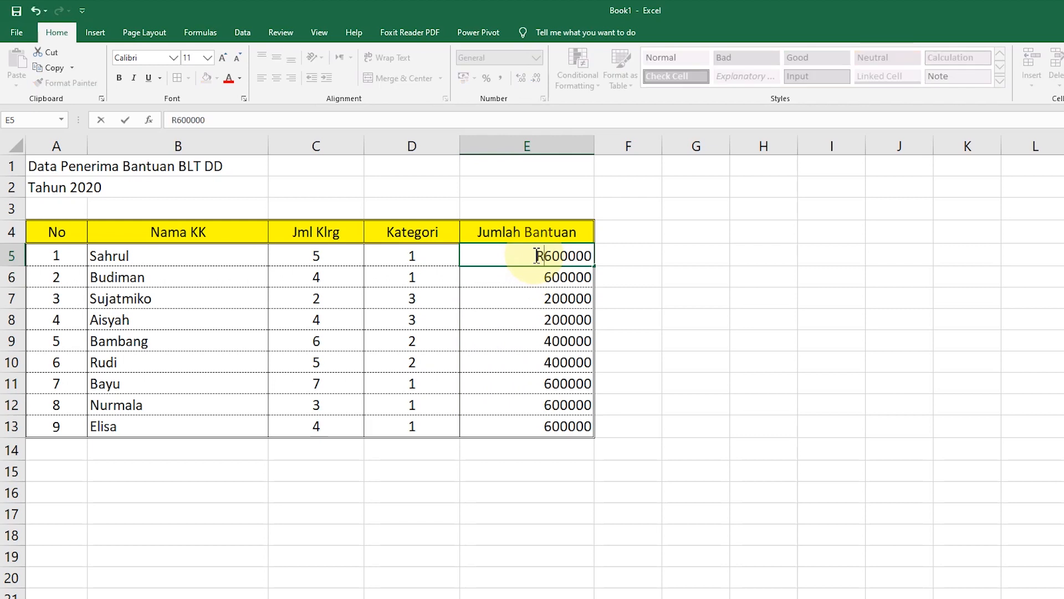
pyautogui.press('Return')
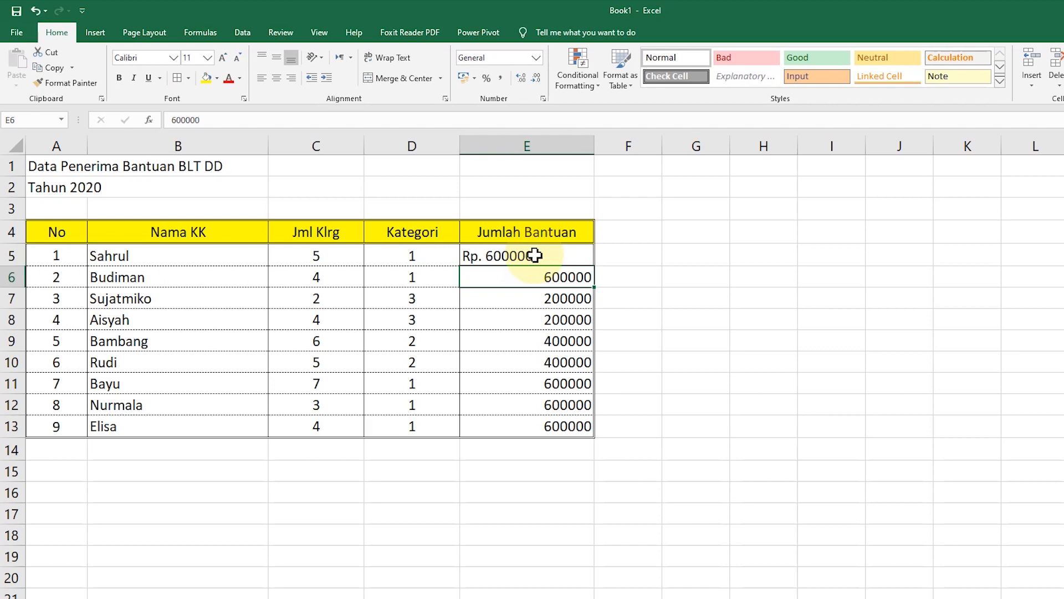
# - Remove the "Rp. " text prefix from the amount in E5, leaving a plain number
pyautogui.click(535, 255)
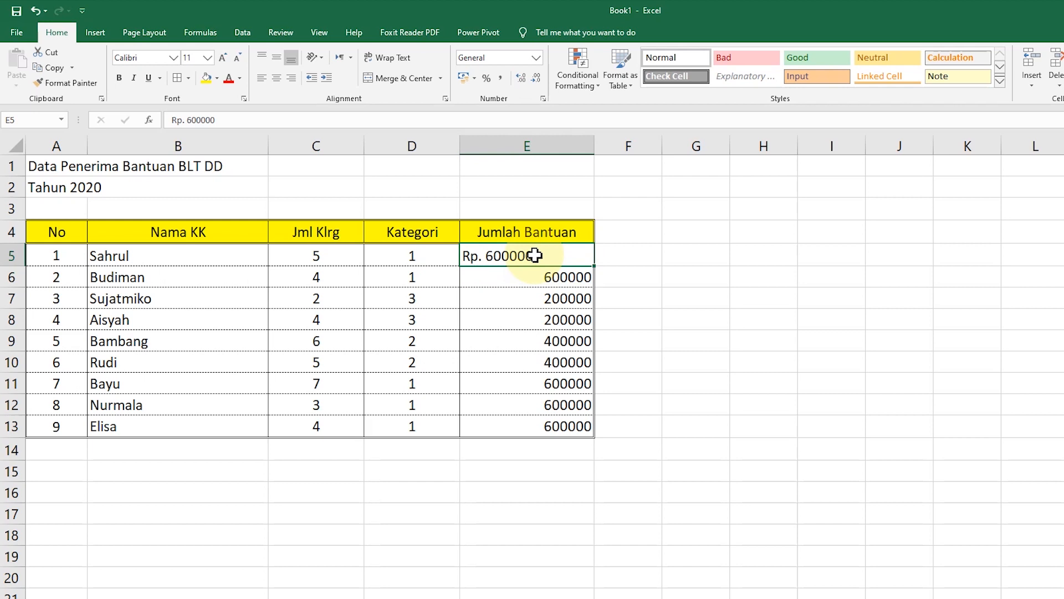
pyautogui.doubleClick(486, 255)
pyautogui.press('BackSpace')
pyautogui.press('BackSpace')
pyautogui.press('BackSpace')
pyautogui.press('BackSpace')
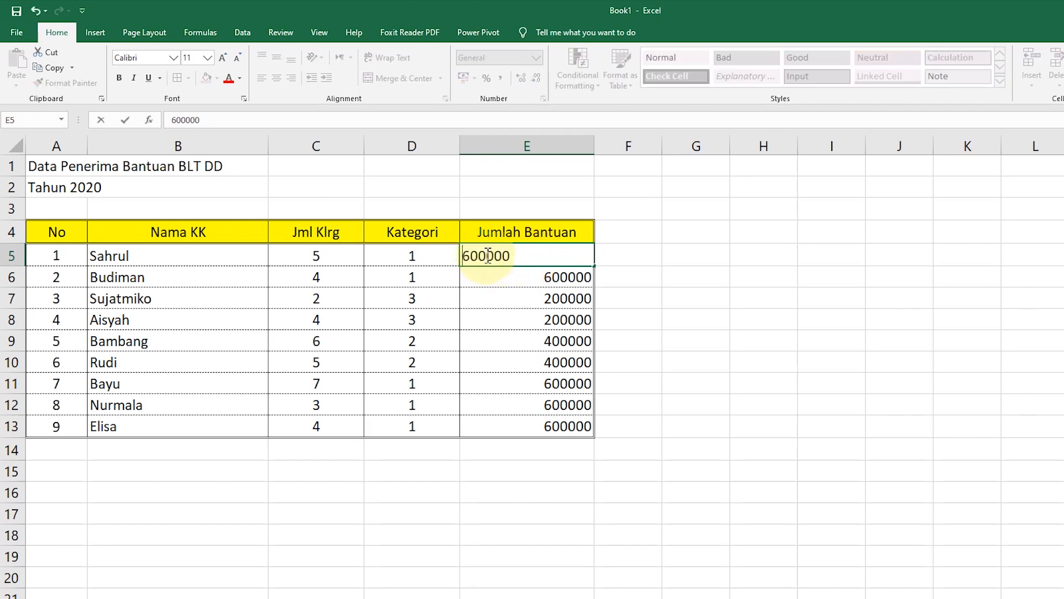
pyautogui.press('Return')
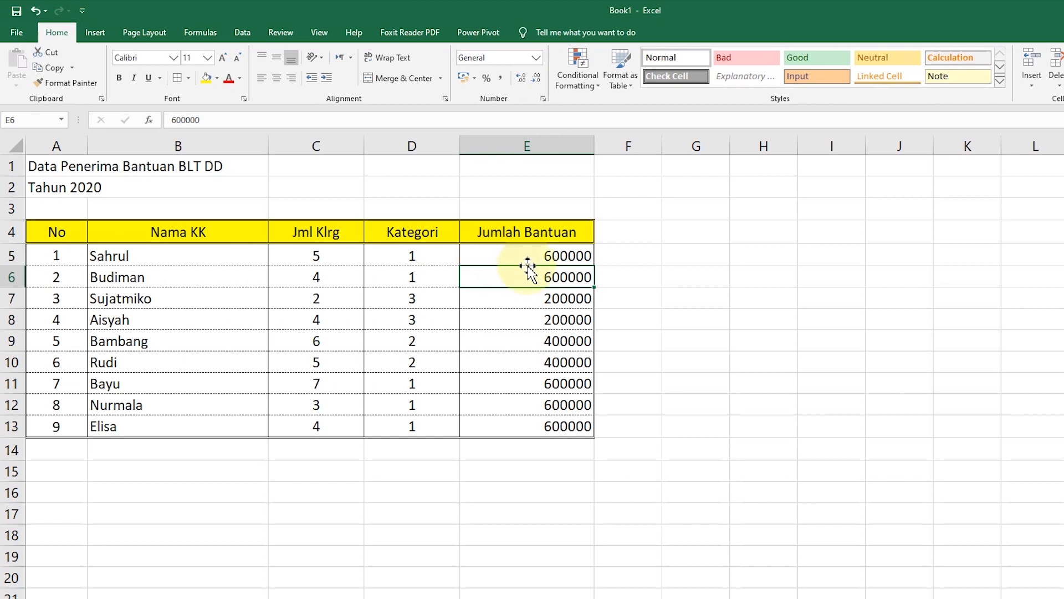
# - Format the amounts in E5:E13 as Rp English (Indonesia) accounting values with zero decimal places
pyautogui.moveTo(531, 256); pyautogui.dragTo(526, 425)
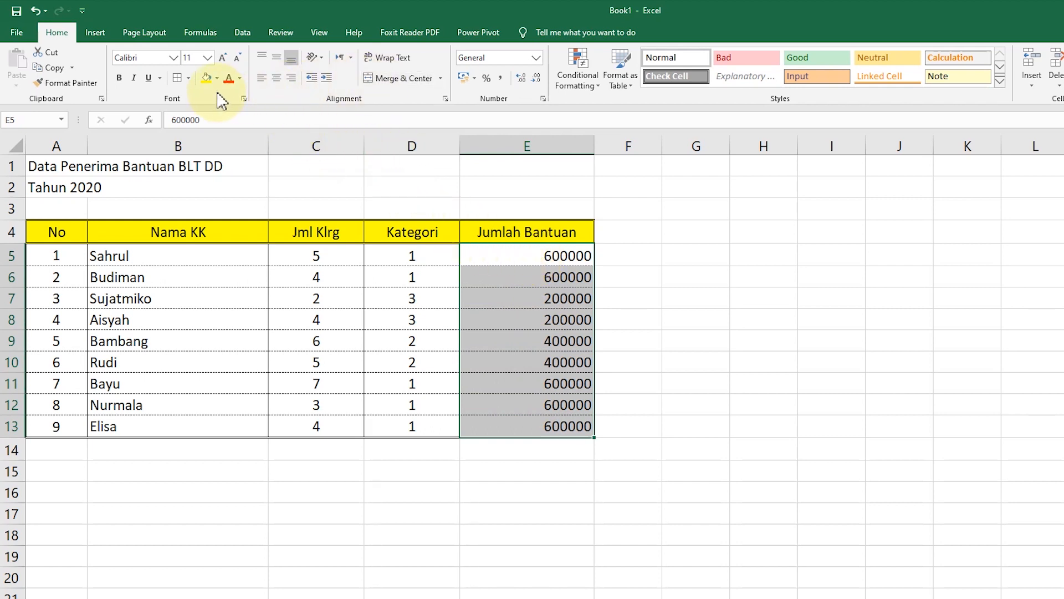
pyautogui.click(476, 78)
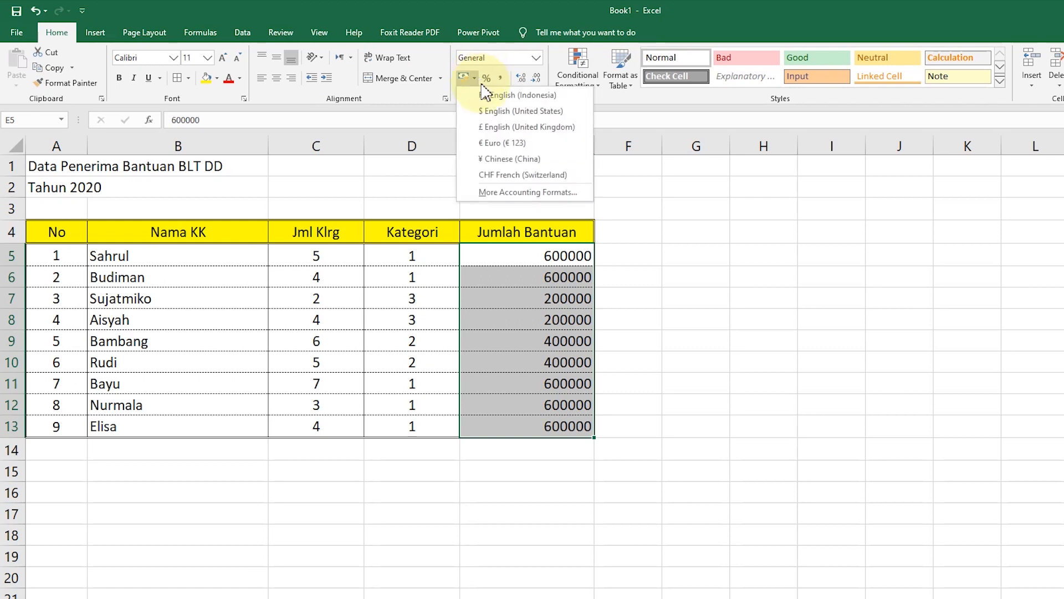
pyautogui.click(514, 96)
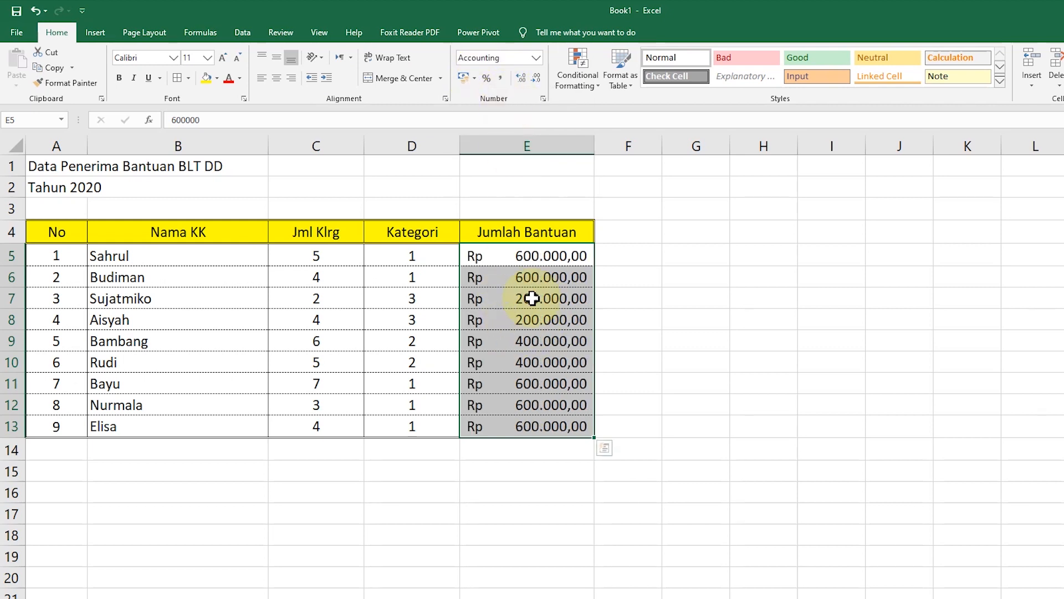
pyautogui.click(537, 80)
pyautogui.click(538, 81)
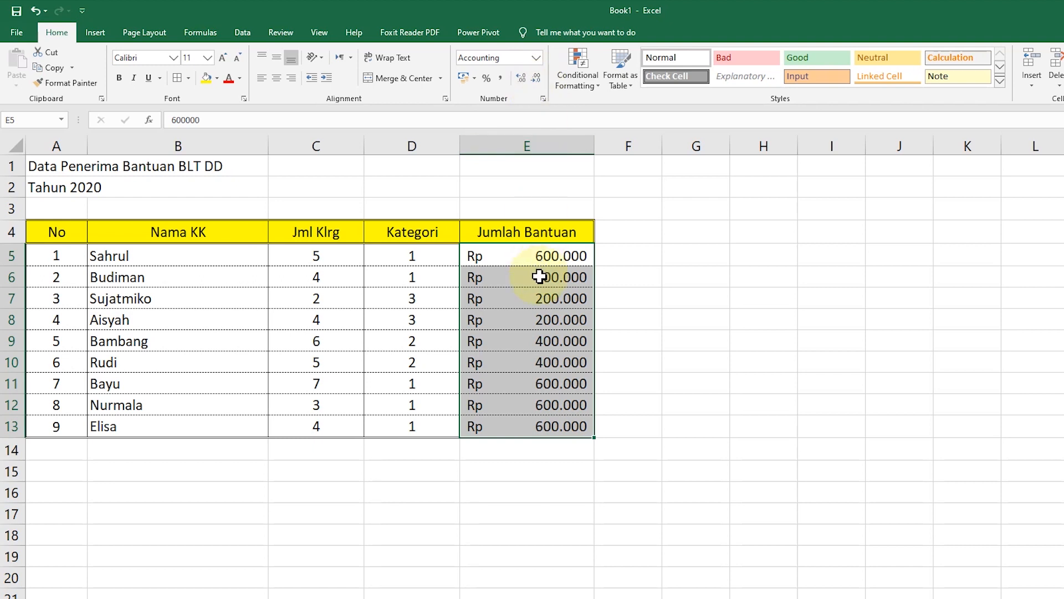
# - Compare the Currency and Accounting categories in the number format settings for E5:E13, keeping Accounting selected
pyautogui.click(476, 78)
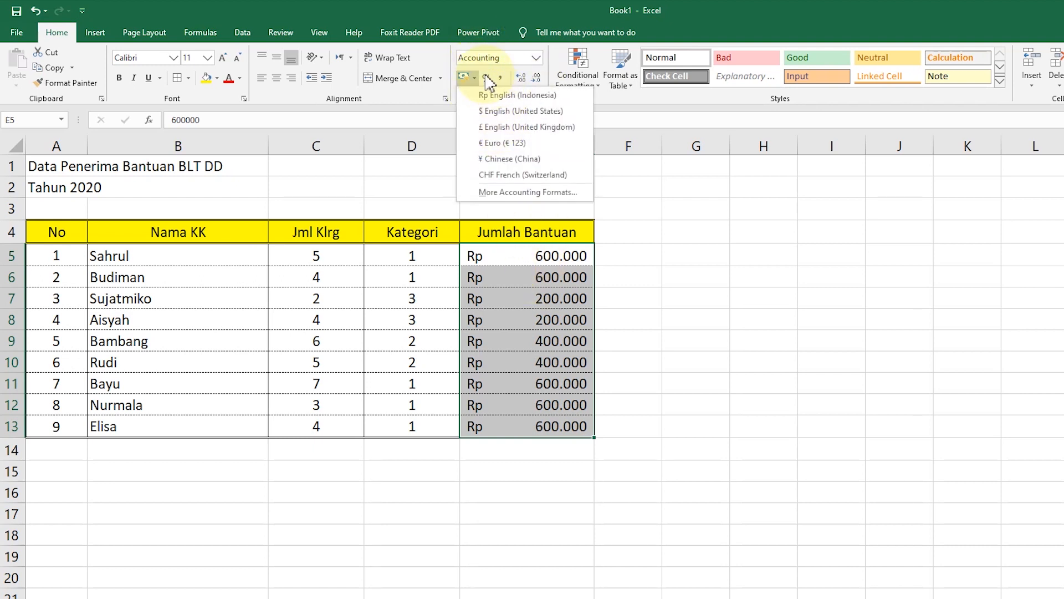
pyautogui.click(503, 14)
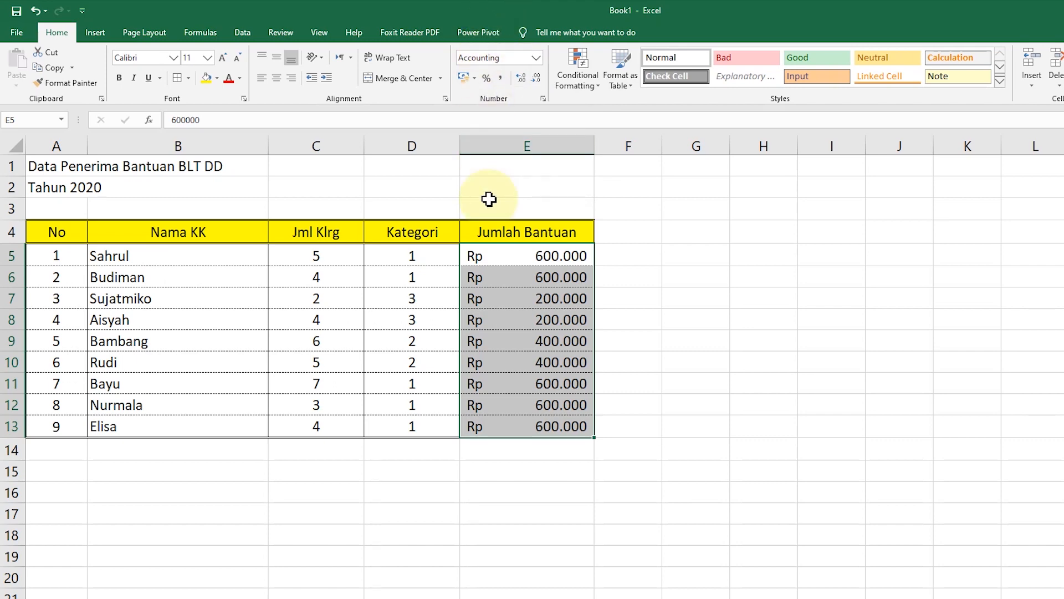
pyautogui.hotkey('ctrl', '1')
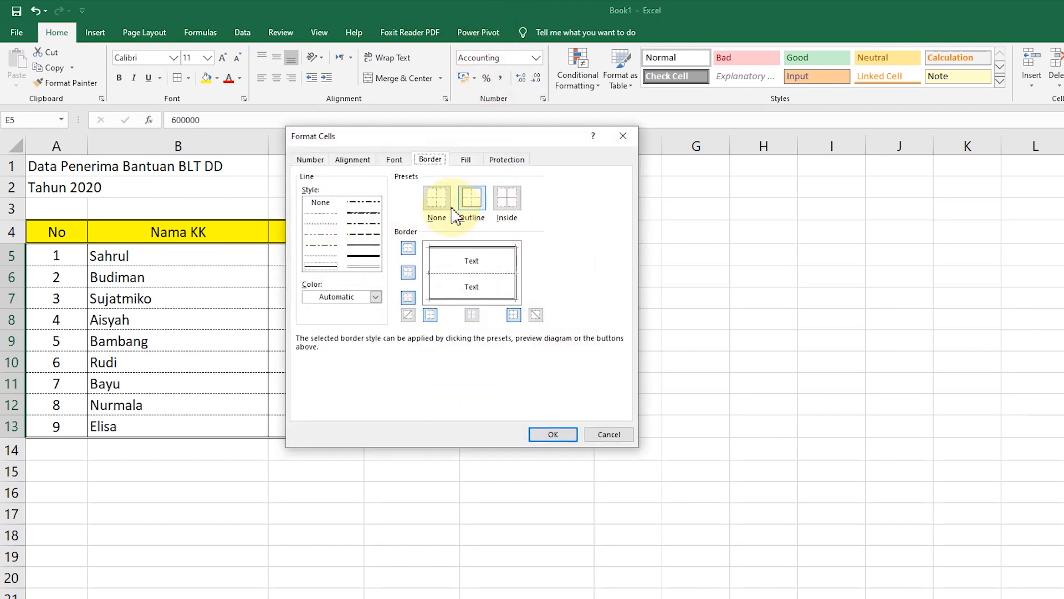
pyautogui.click(310, 160)
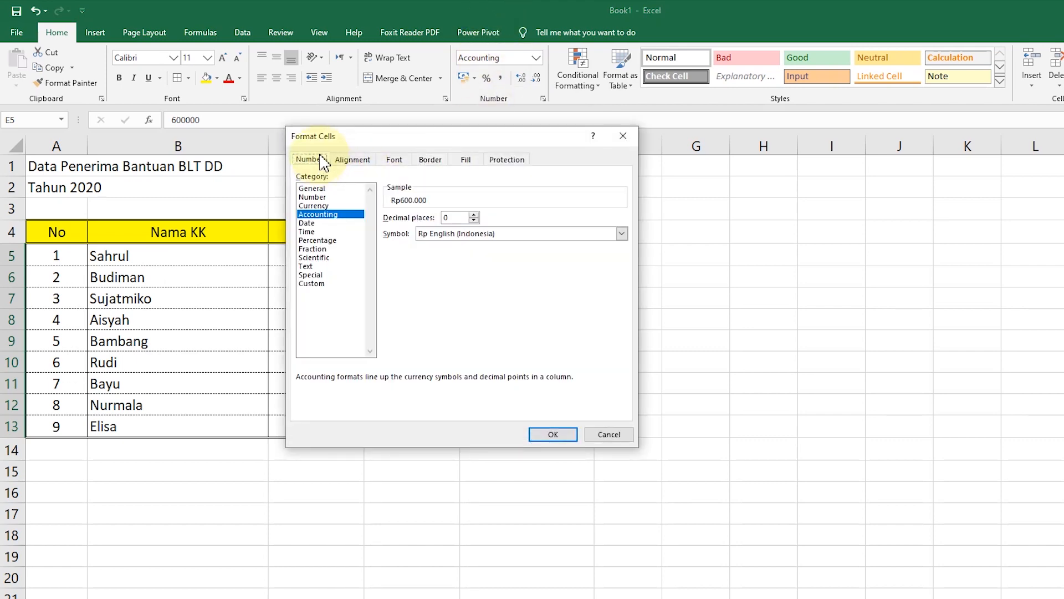
pyautogui.click(320, 205)
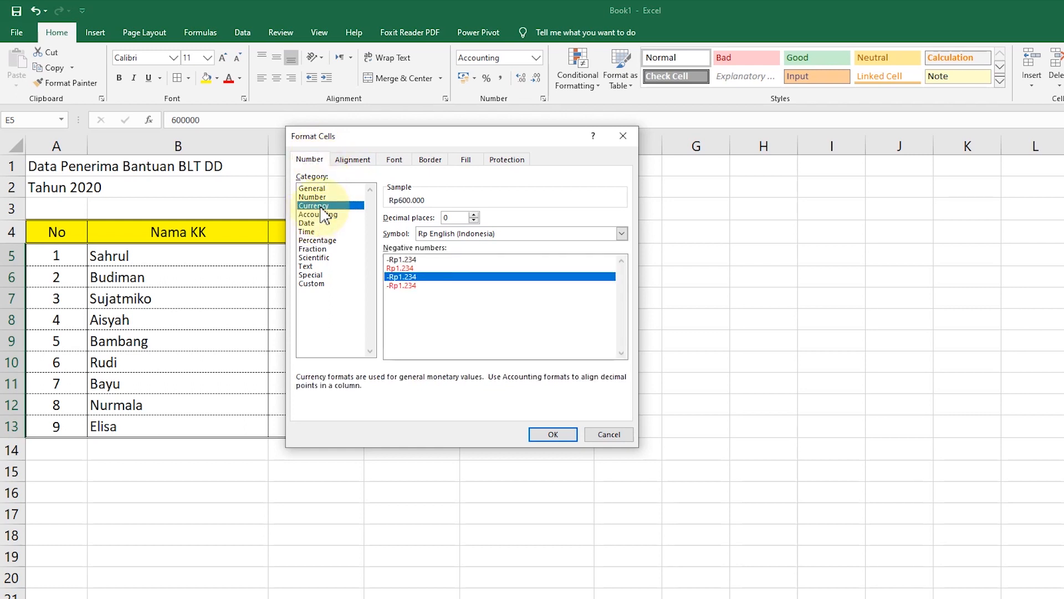
pyautogui.click(324, 214)
pyautogui.click(321, 206)
pyautogui.click(322, 215)
pyautogui.click(320, 206)
pyautogui.click(320, 216)
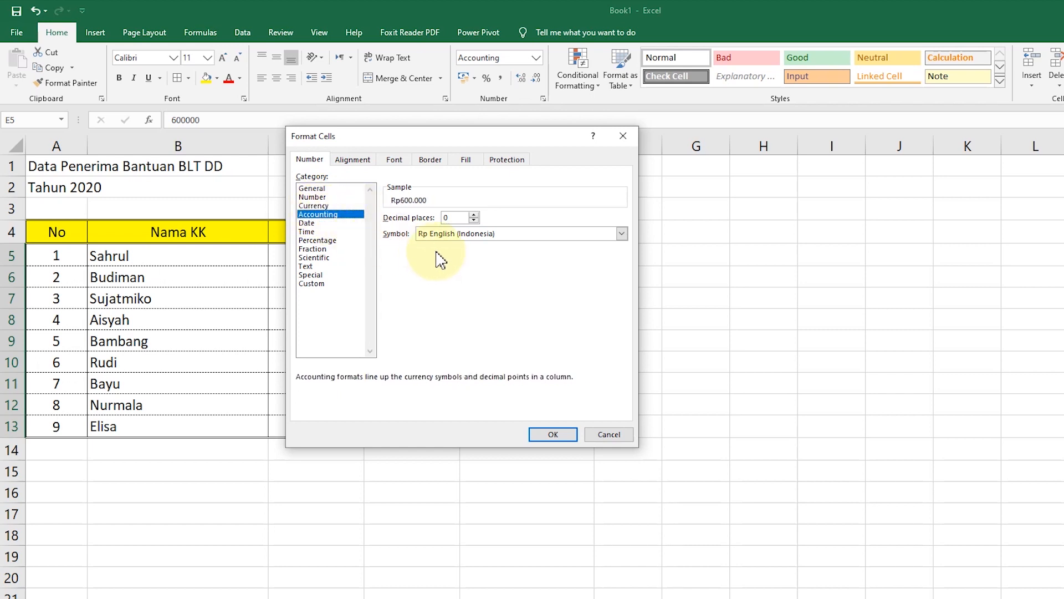
pyautogui.click(561, 436)
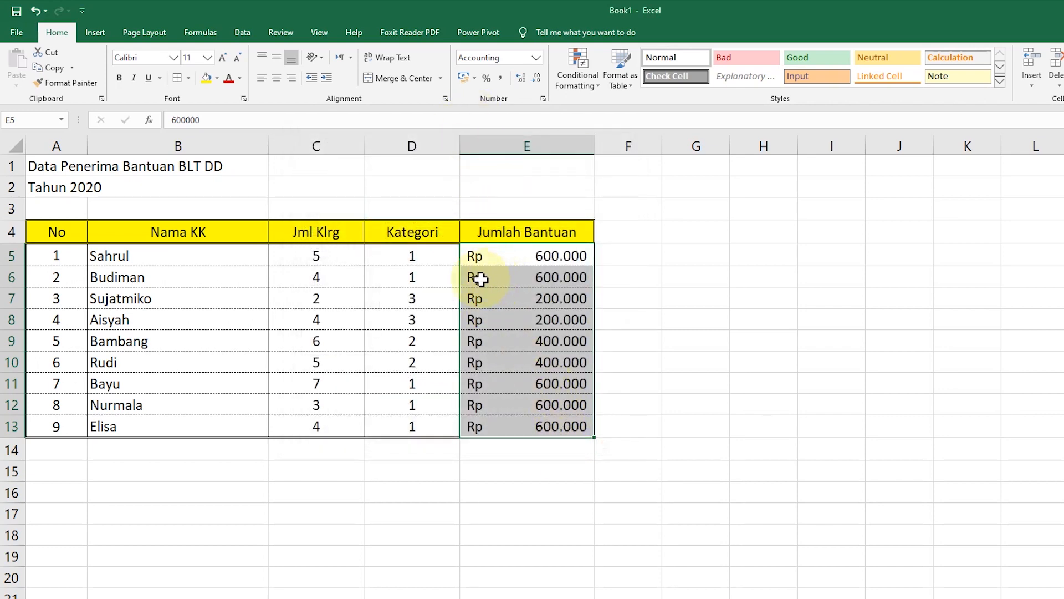
# - Enter the summary labels "Menjumlahkan" in A14 and "Mencari Banyak Data" in A15 below the table
pyautogui.click(487, 449)
pyautogui.click(80, 456)
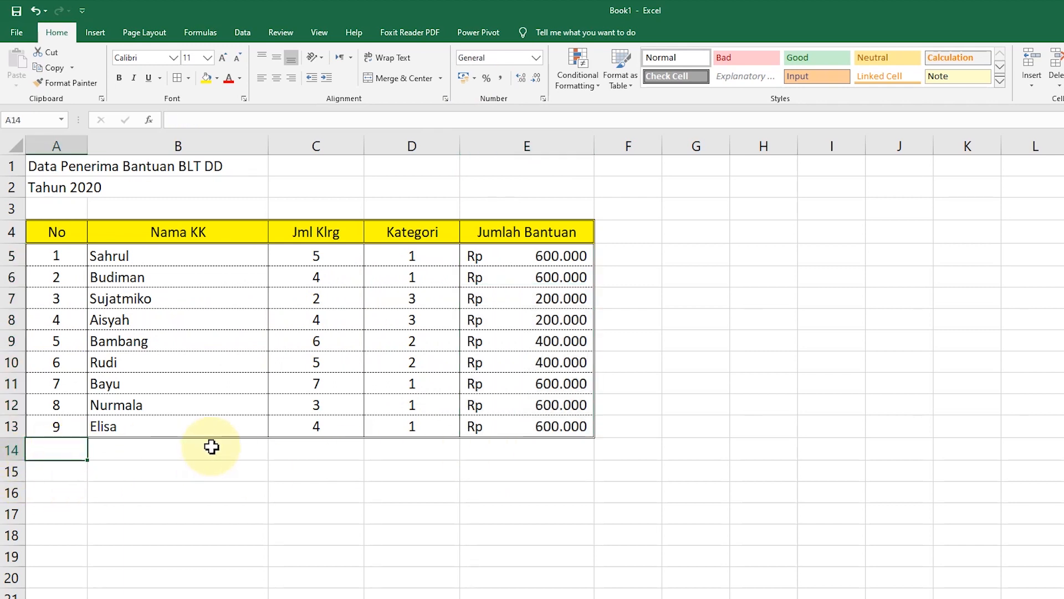
pyautogui.write('Menj')
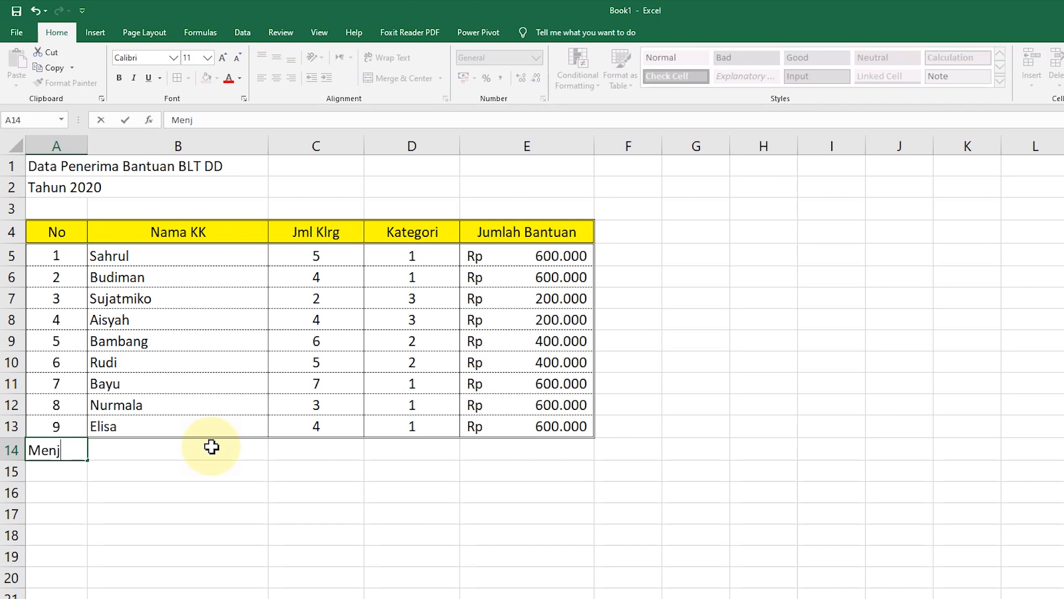
pyautogui.write('umlahkan')
pyautogui.press('Return')
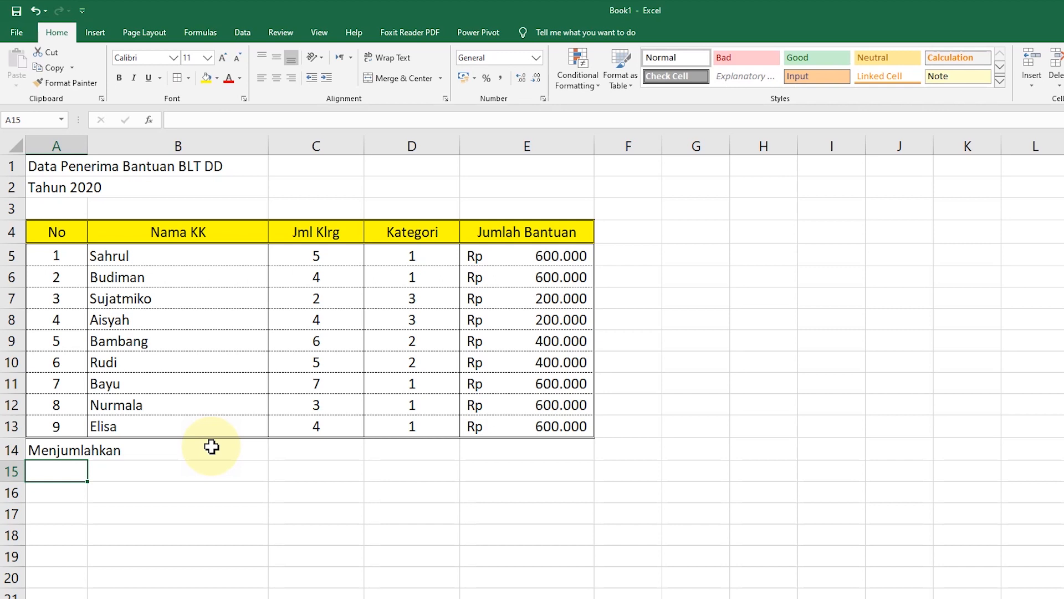
pyautogui.write('Mencari Banyak Data')
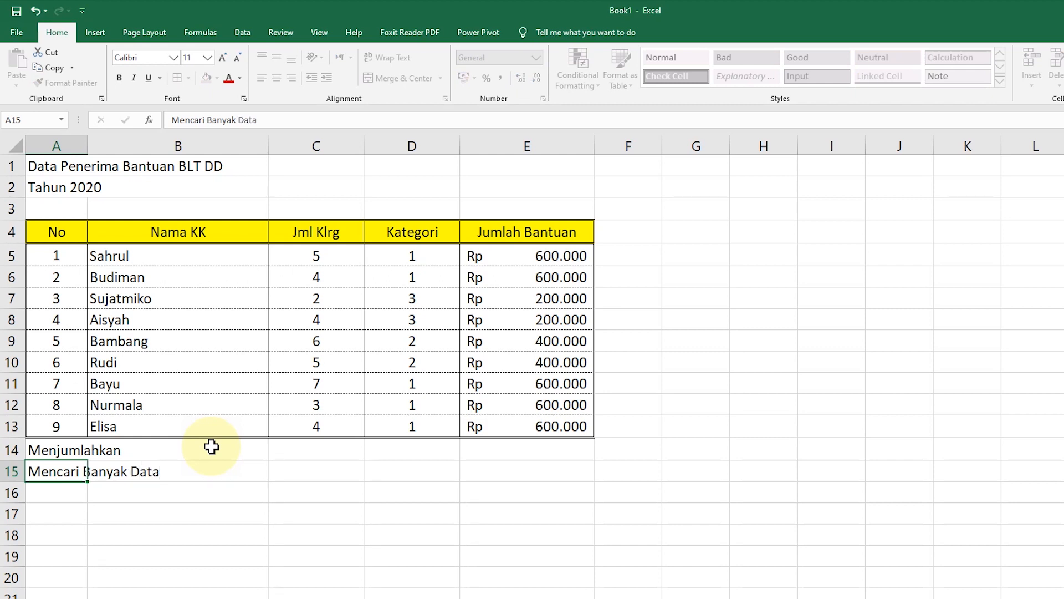
pyautogui.press('Return')
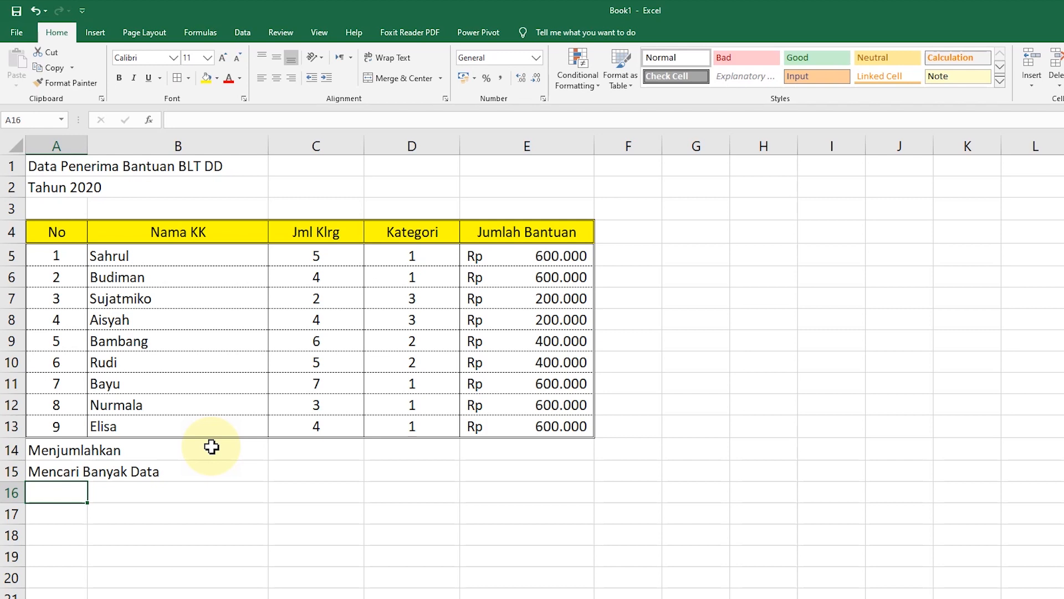
# - Enter the summary label "Mencari Rata-rata" in A16
pyautogui.write('M')
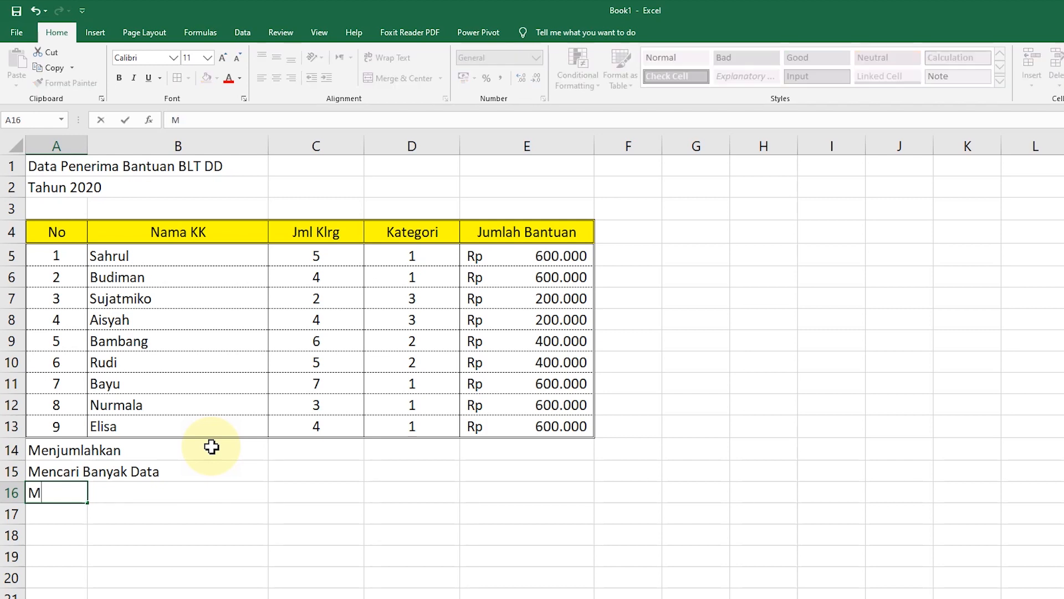
pyautogui.write('encari ')
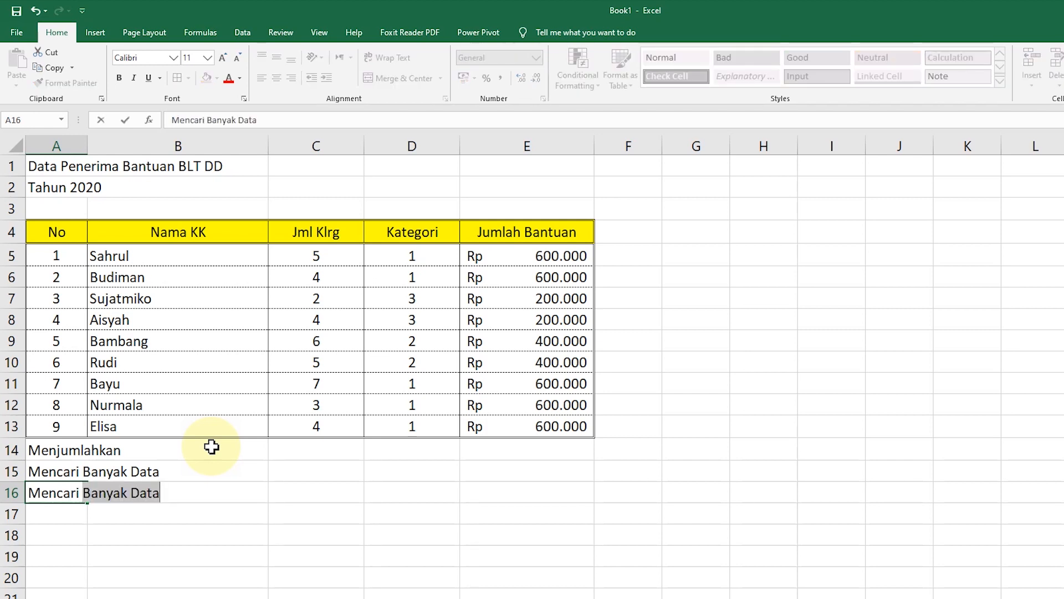
pyautogui.write('Rata-rata')
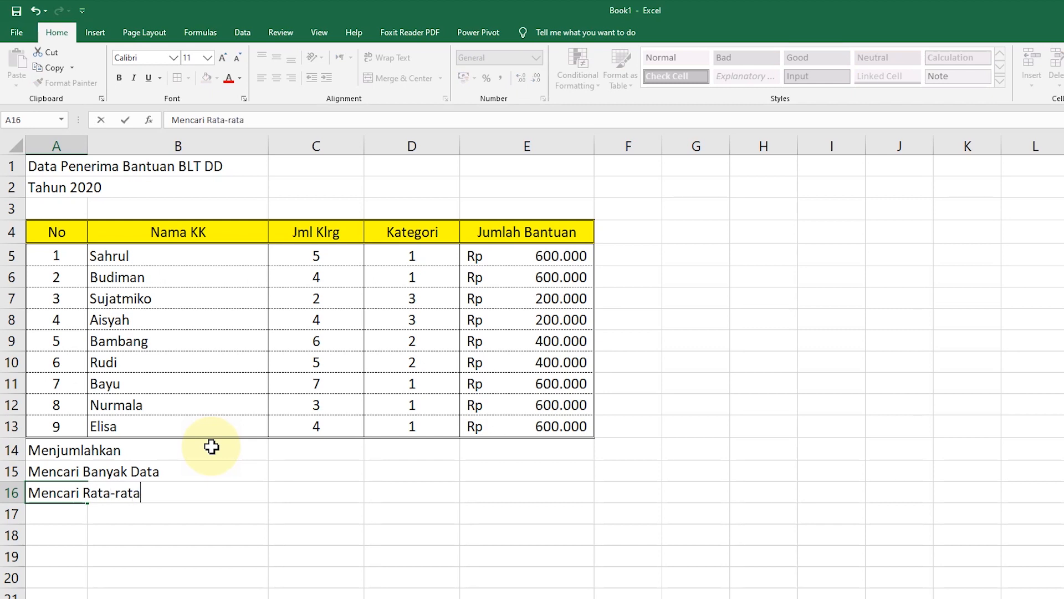
pyautogui.press('Return')
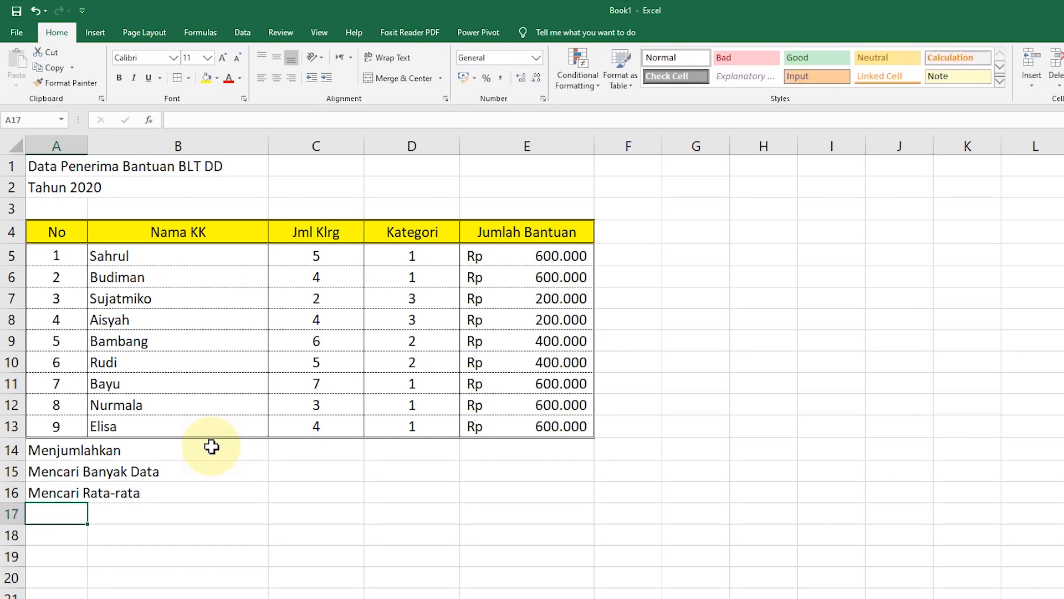
# - Enter the summary labels "Mencari nilai tertinggi" in A17 and "Mencari nilai terendah" in A18
pyautogui.write('Mencari nilai tertinggi')
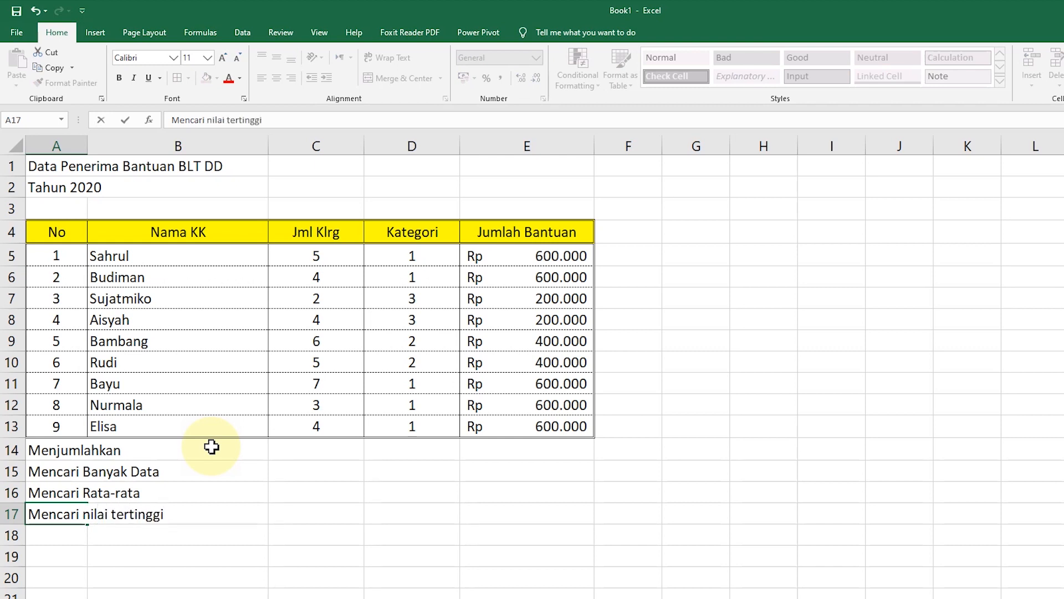
pyautogui.press('Return')
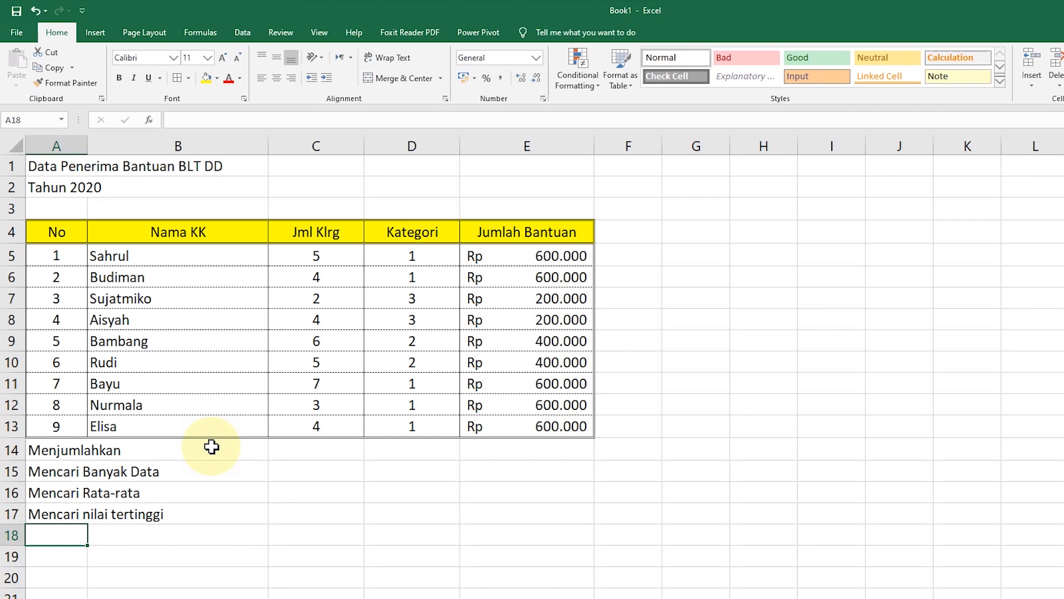
pyautogui.write('Mencar')
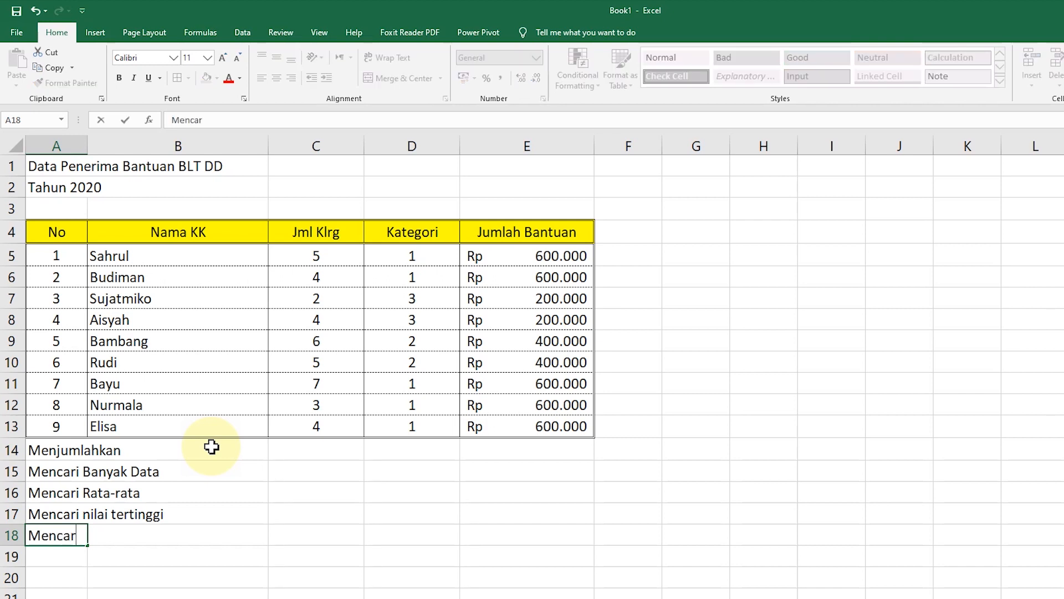
pyautogui.write('i  nilai t')
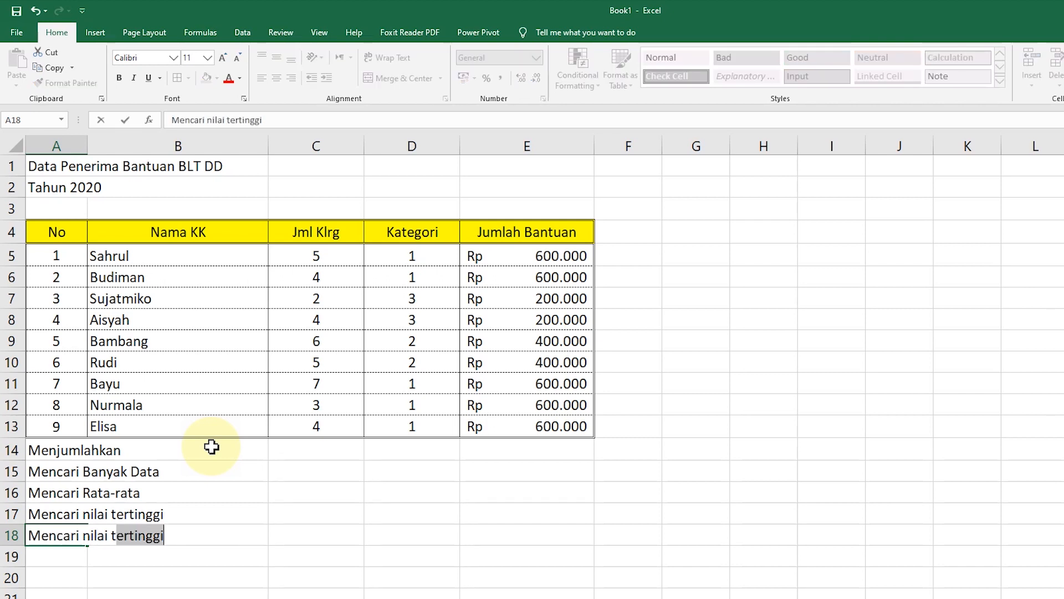
pyautogui.write('erendah')
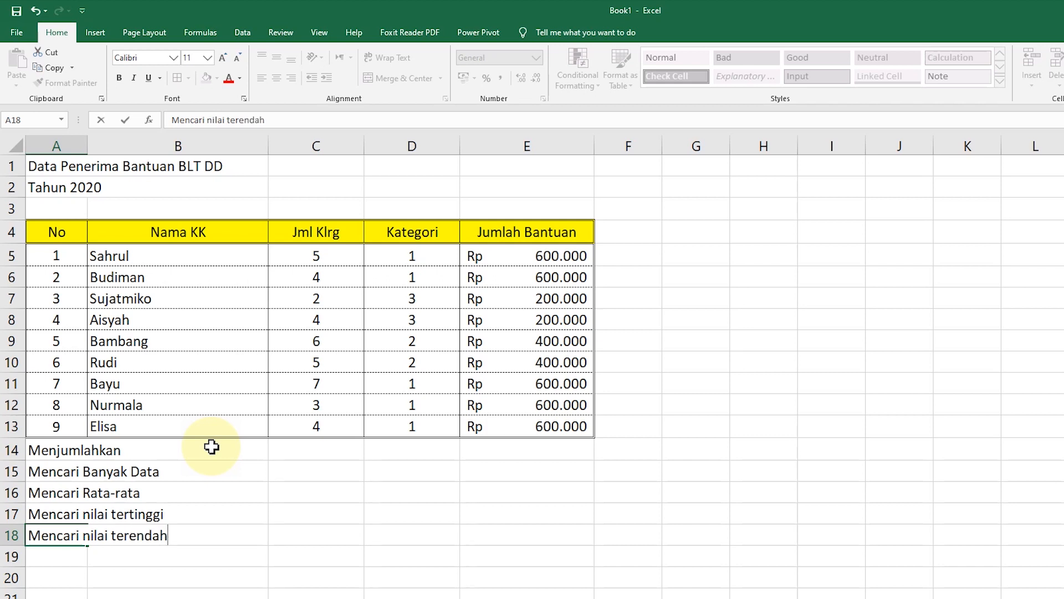
pyautogui.press('Return')
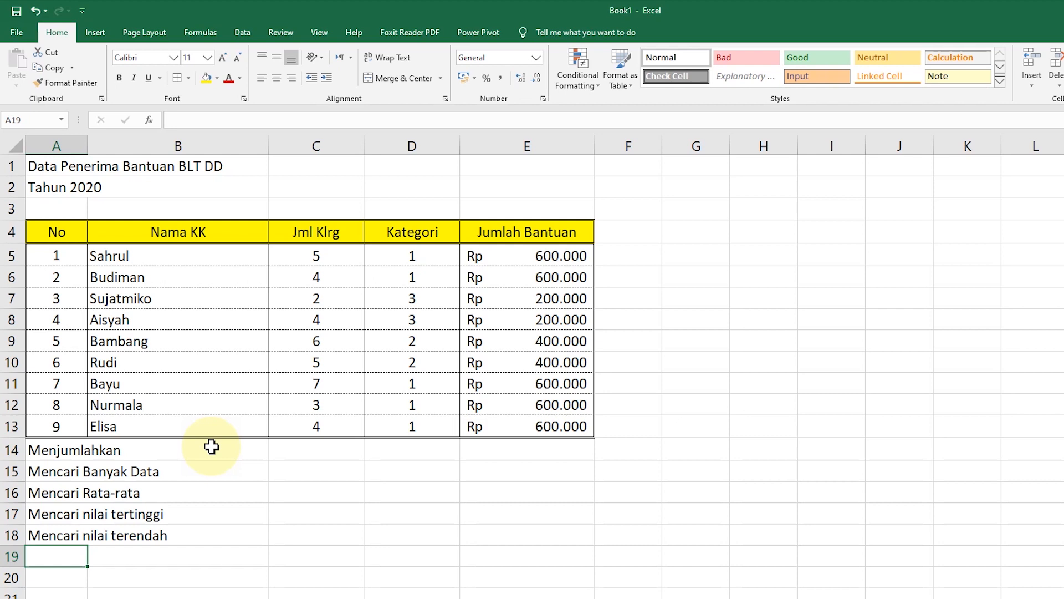
# - Enter the summary label "Mencari banyak data dengan kriteria tertentu" in A19
pyautogui.write('MEnca')
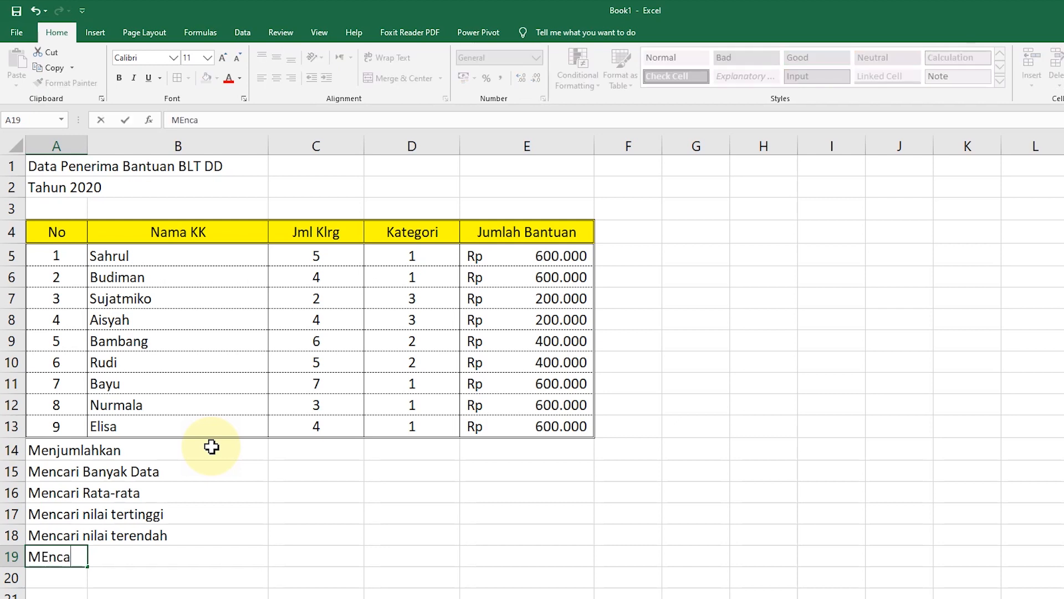
pyautogui.write('ri banyak ')
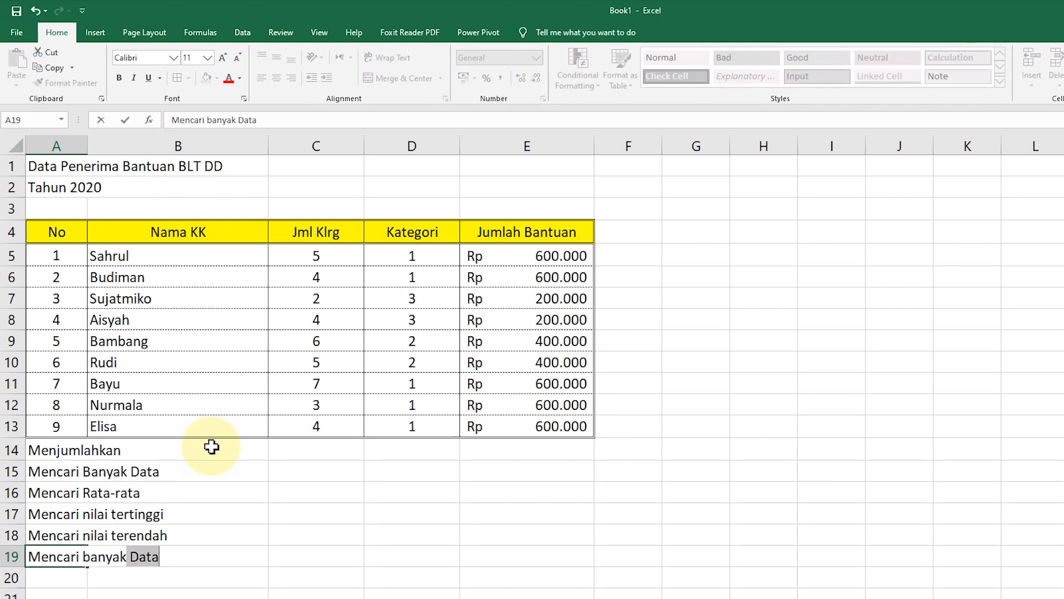
pyautogui.write('data ta')
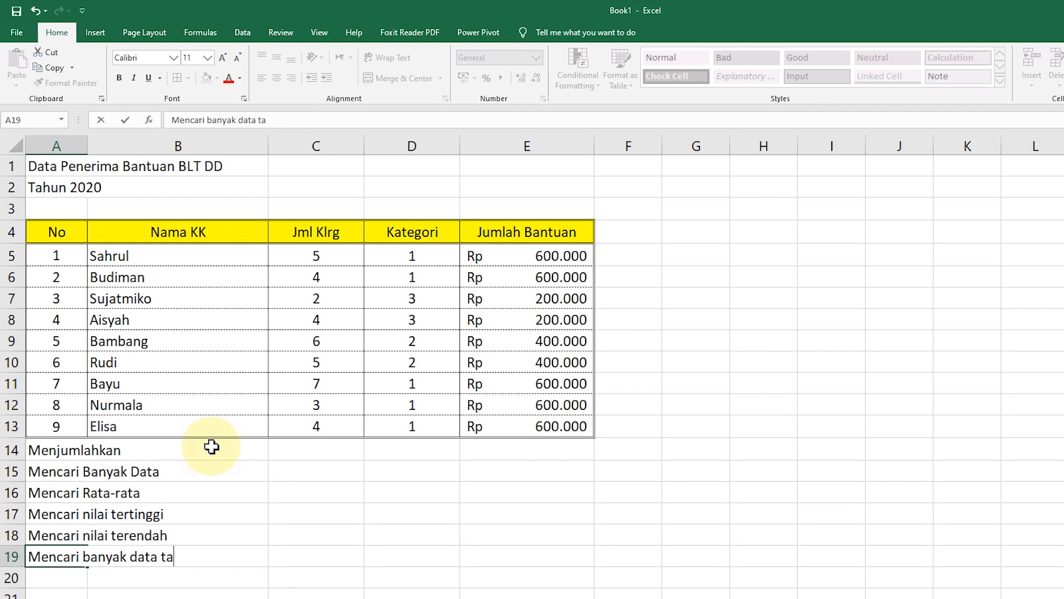
pyautogui.press('BackSpace')
pyautogui.press('BackSpace')
pyautogui.write('dengan kriteria ')
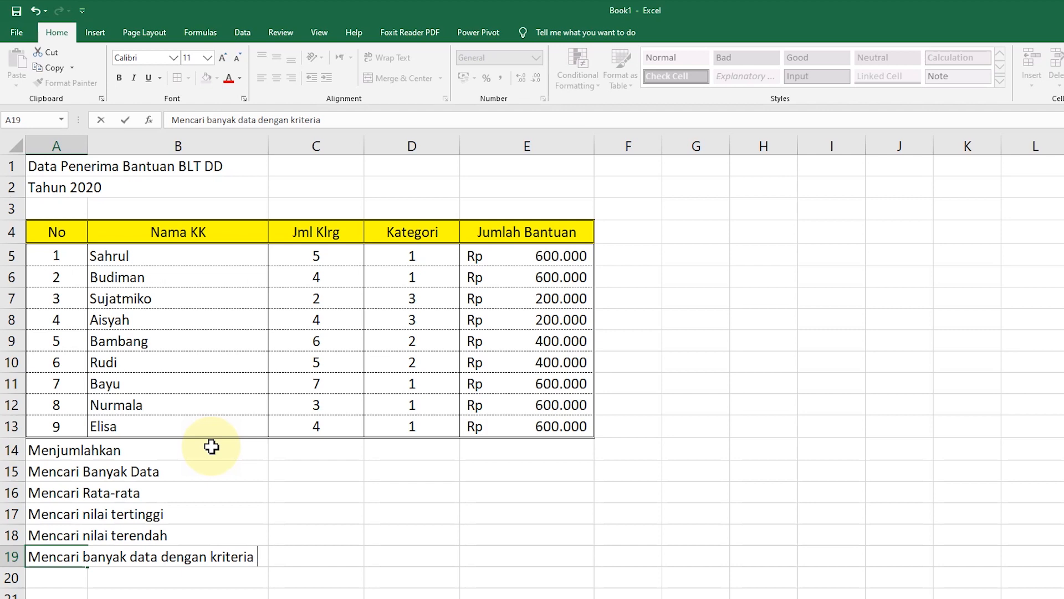
pyautogui.write('tertentu')
pyautogui.press('Return')
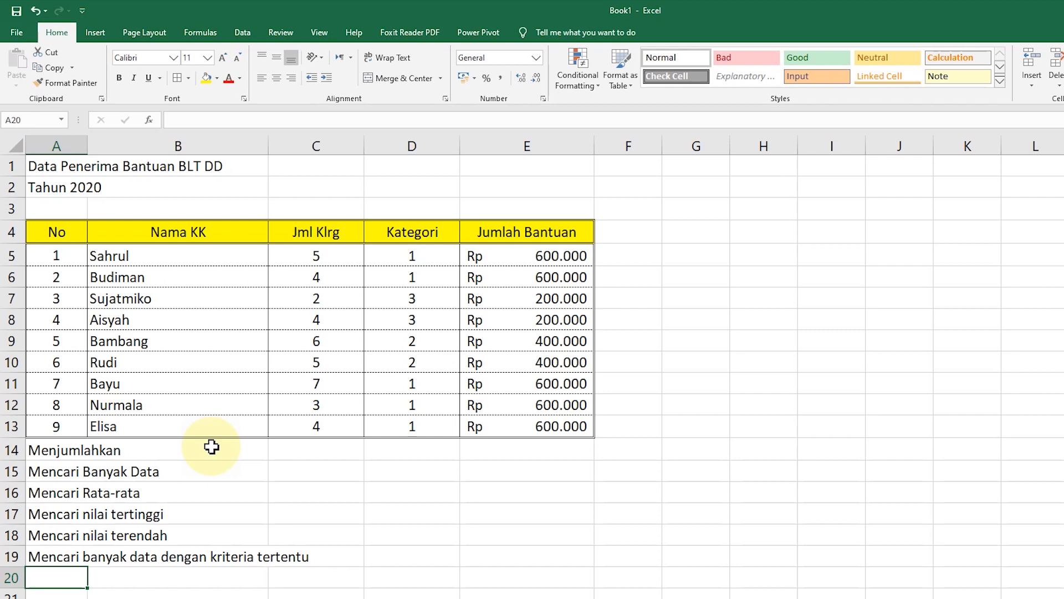
# - Enter the summary label "Mencari jumlah dengan kriteria tertentu" in A20
pyautogui.write('Mencari')
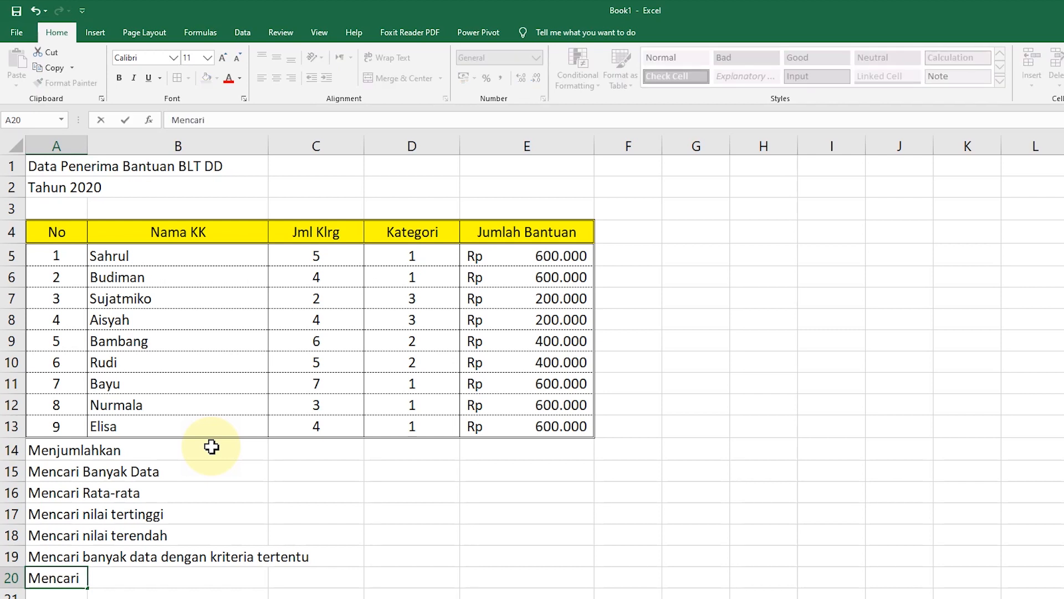
pyautogui.write(' jumlah dengan kriter')
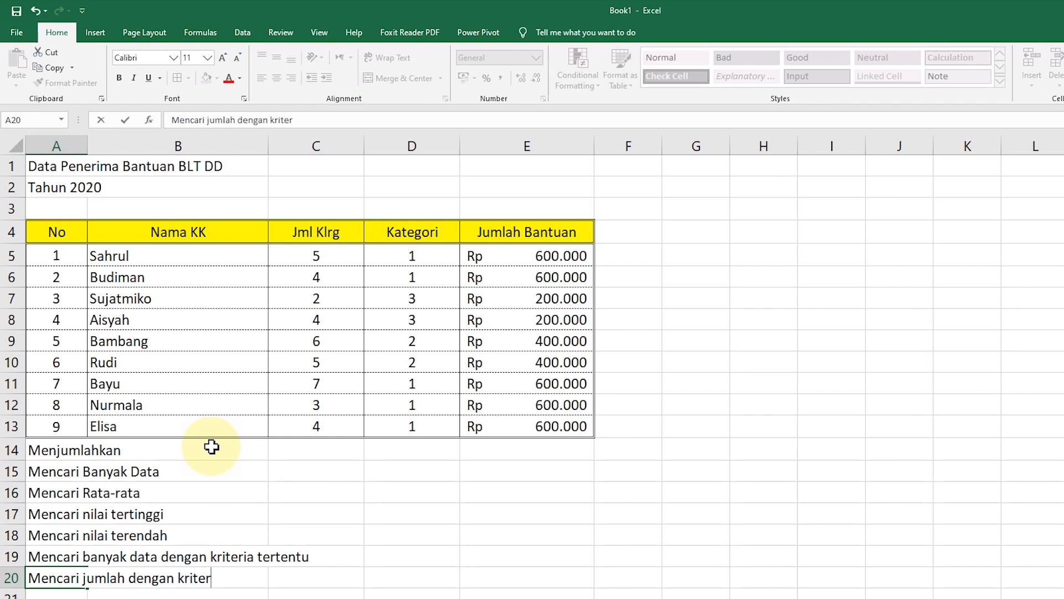
pyautogui.write('ia tertentu')
pyautogui.press('Return')
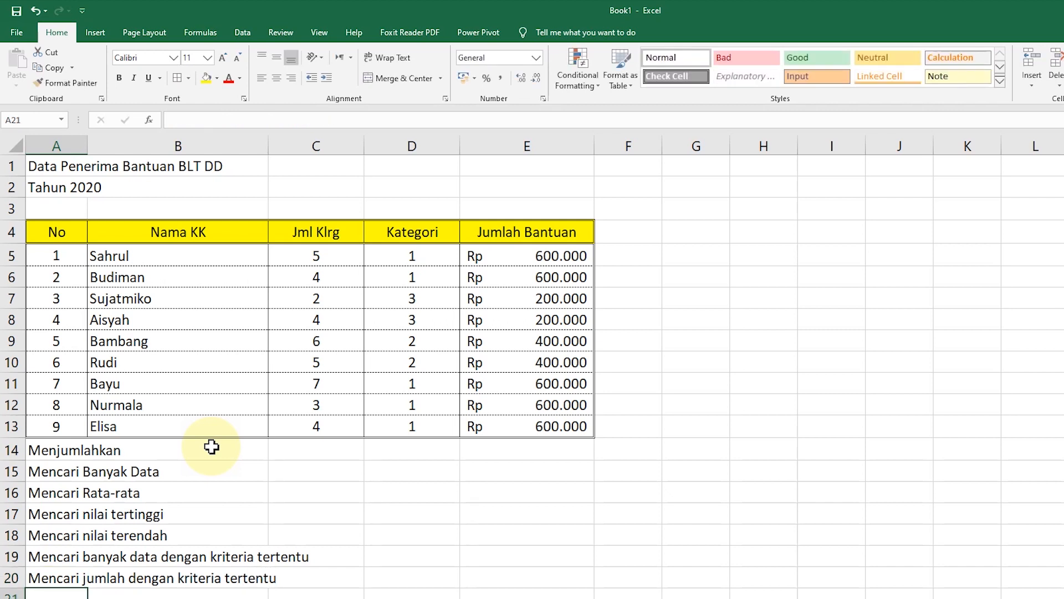
# - Review the summary labels in A14:A20 and the result cell E14 for the Menjumlahkan row
pyautogui.press('Up')
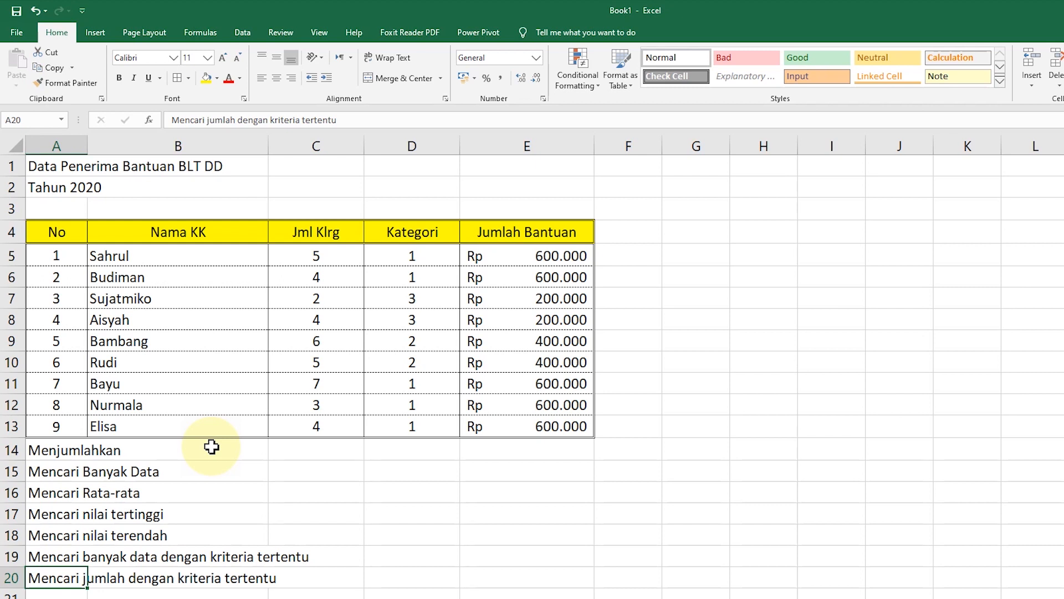
pyautogui.press('Up')
pyautogui.press('Up')
pyautogui.press('Up')
pyautogui.press('Up')
pyautogui.press('Up')
pyautogui.press('Up')
pyautogui.press('Up')
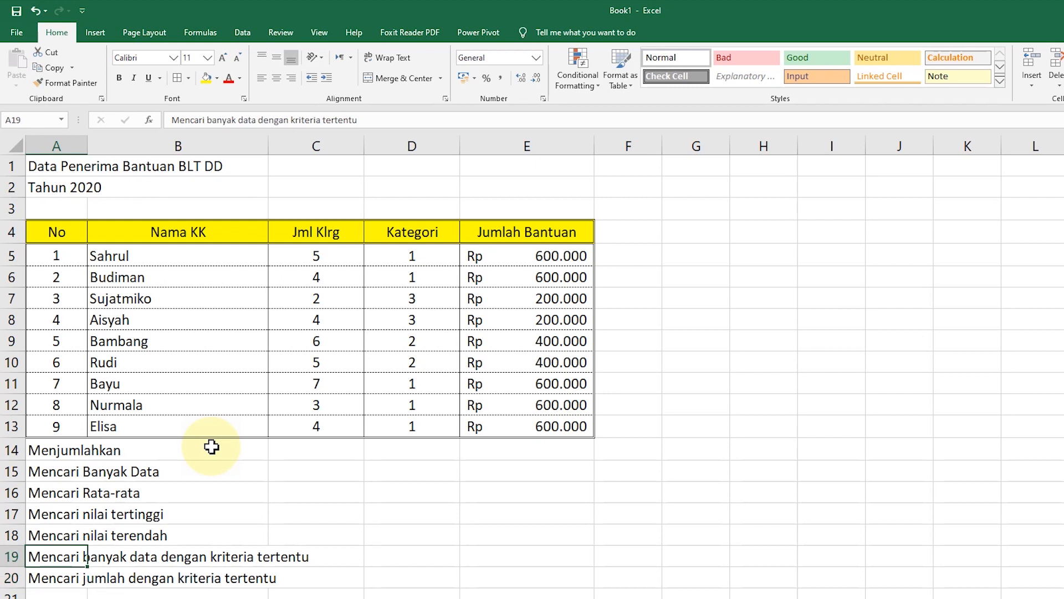
pyautogui.press('Right')
pyautogui.press('Down')
pyautogui.press('Down')
pyautogui.press('Up')
pyautogui.press('Left')
pyautogui.press('Right')
pyautogui.press('Right')
pyautogui.press('Right')
pyautogui.press('Right')
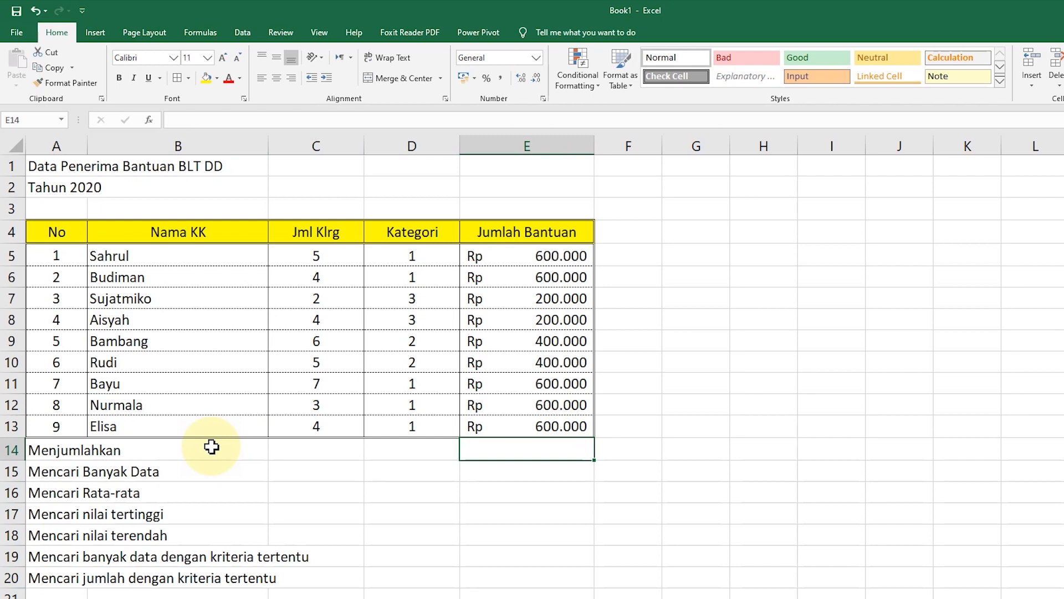
pyautogui.press('Up')
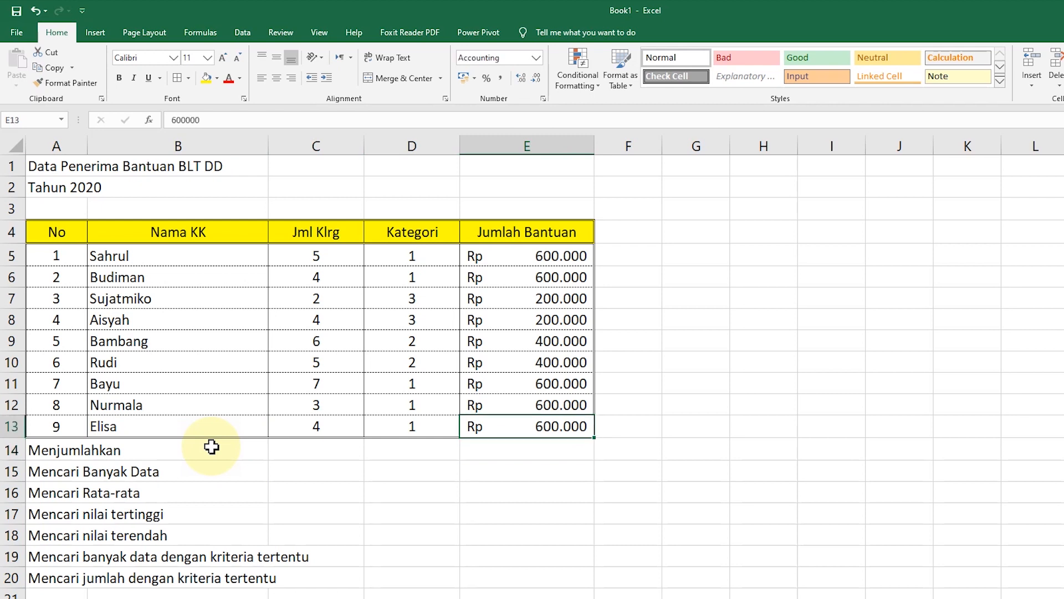
pyautogui.press('Down')
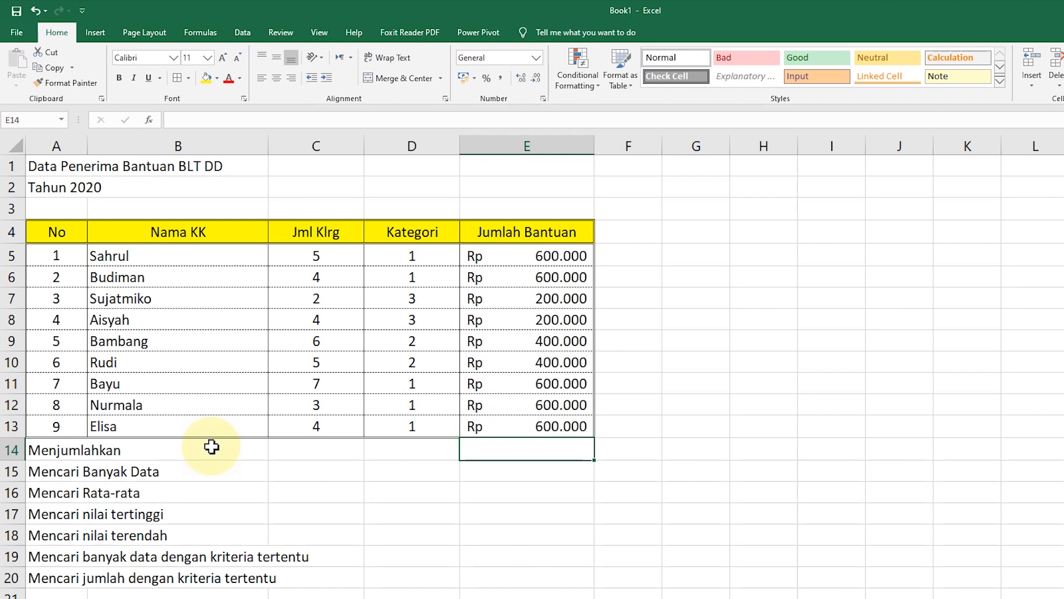
pyautogui.press('Left')
pyautogui.press('Left')
pyautogui.press('Left')
pyautogui.press('Right')
pyautogui.press('Right')
pyautogui.press('Right')
pyautogui.press('Down')
pyautogui.press('Up')
# - Start a SUM formula in E14 with the Jumlah Bantuan amounts in E5:E13 as its range
pyautogui.write('=')
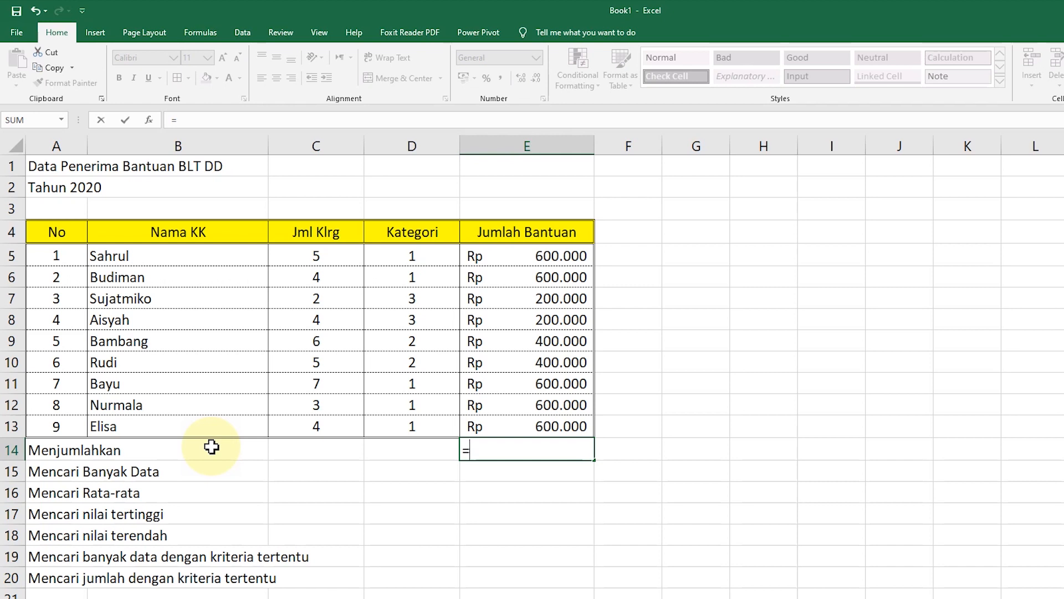
pyautogui.press('BackSpace')
pyautogui.write('==')
pyautogui.press('BackSpace')
pyautogui.write('sum')
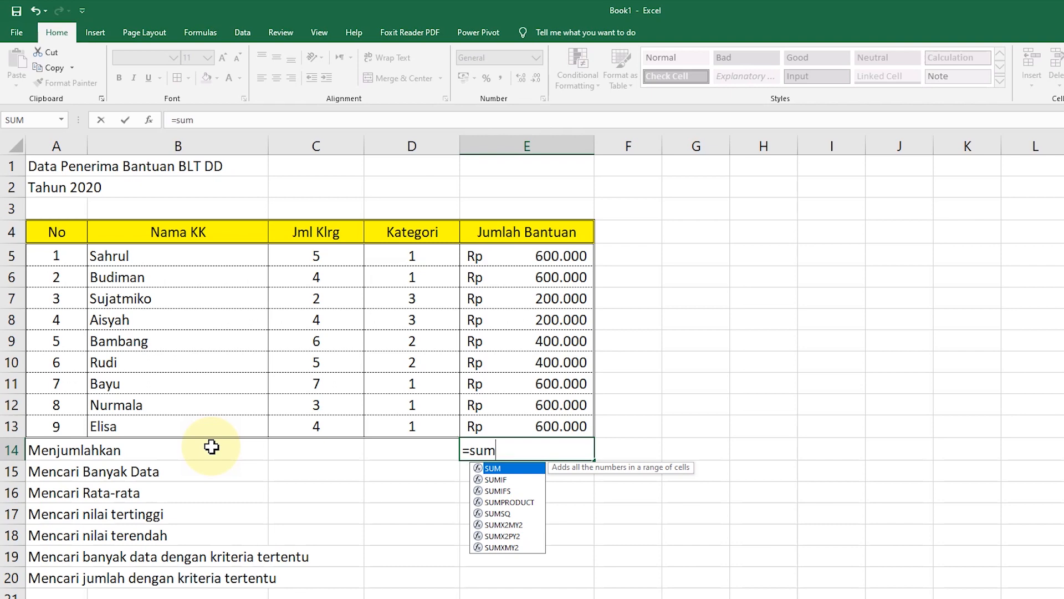
pyautogui.write('(')
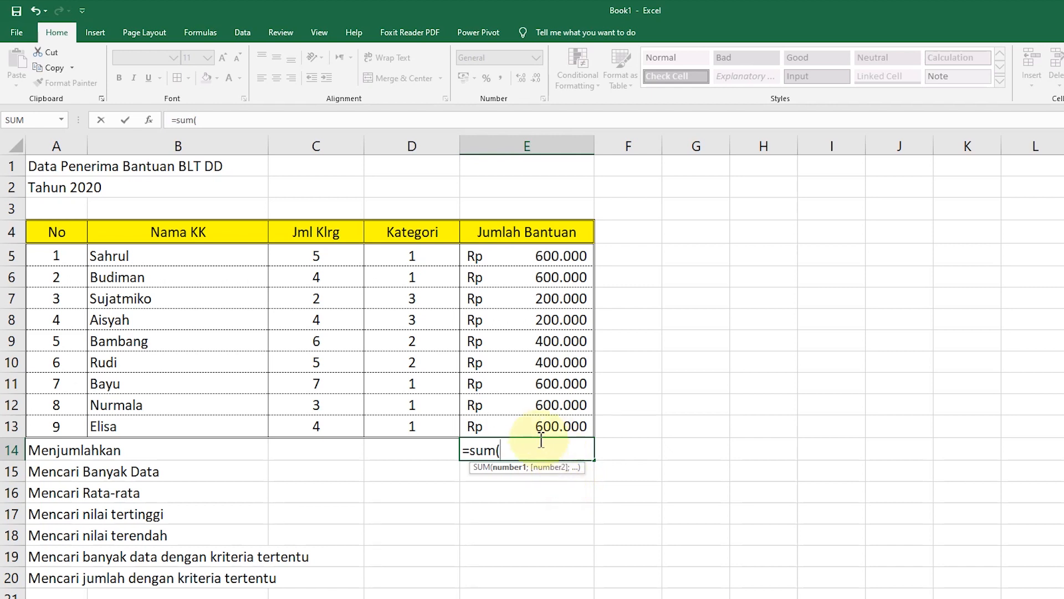
pyautogui.click(522, 254)
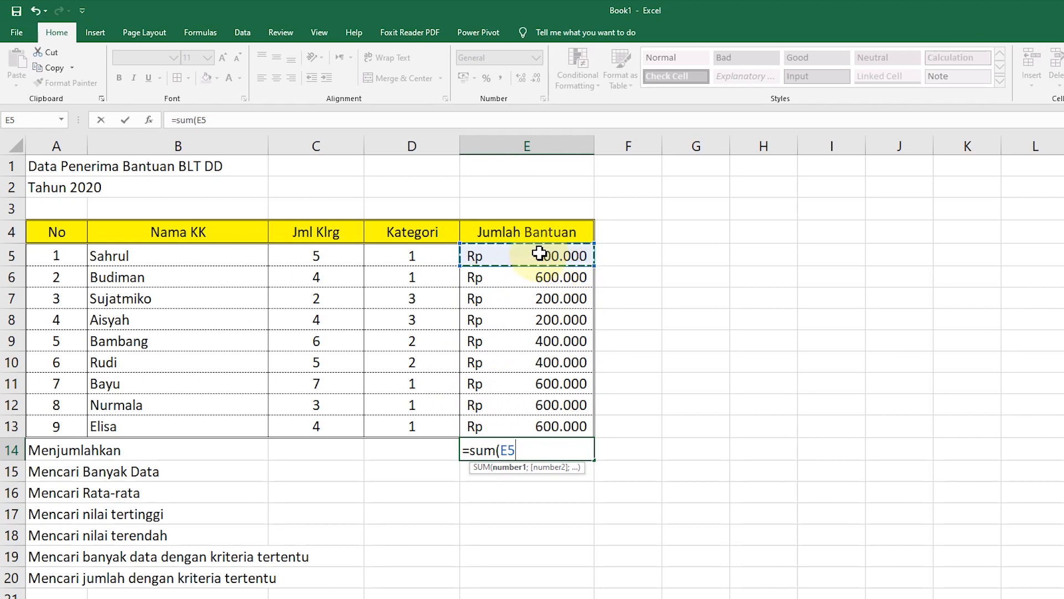
pyautogui.moveTo(540, 254); pyautogui.dragTo(528, 419)
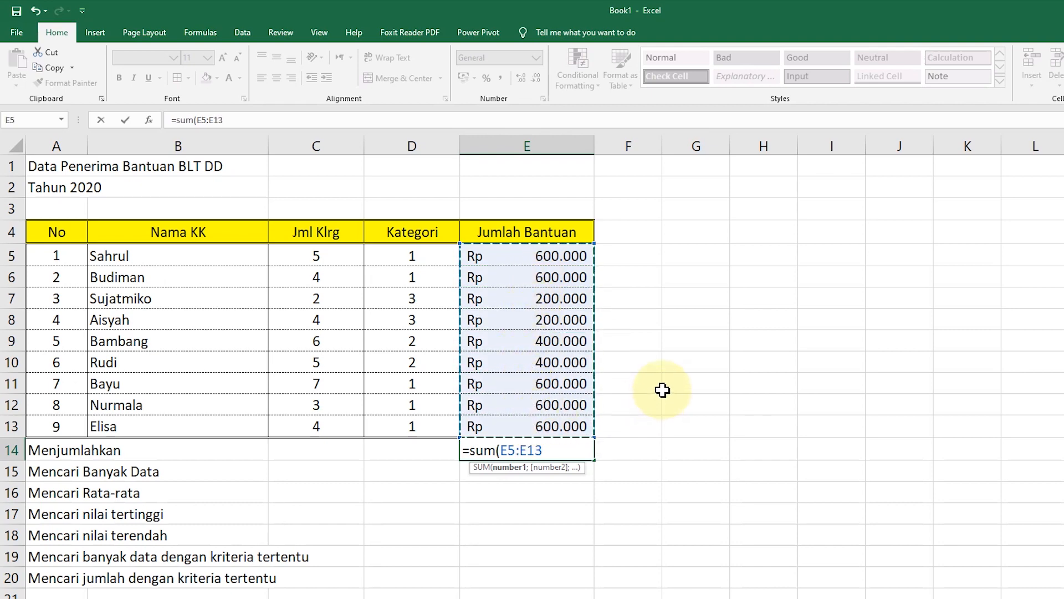
# - Re-enter E5:E13 as the range of the SUM formula in E14 and complete the formula
pyautogui.press('BackSpace')
pyautogui.press('BackSpace')
pyautogui.press('BackSpace')
pyautogui.press('BackSpace')
pyautogui.press('BackSpace')
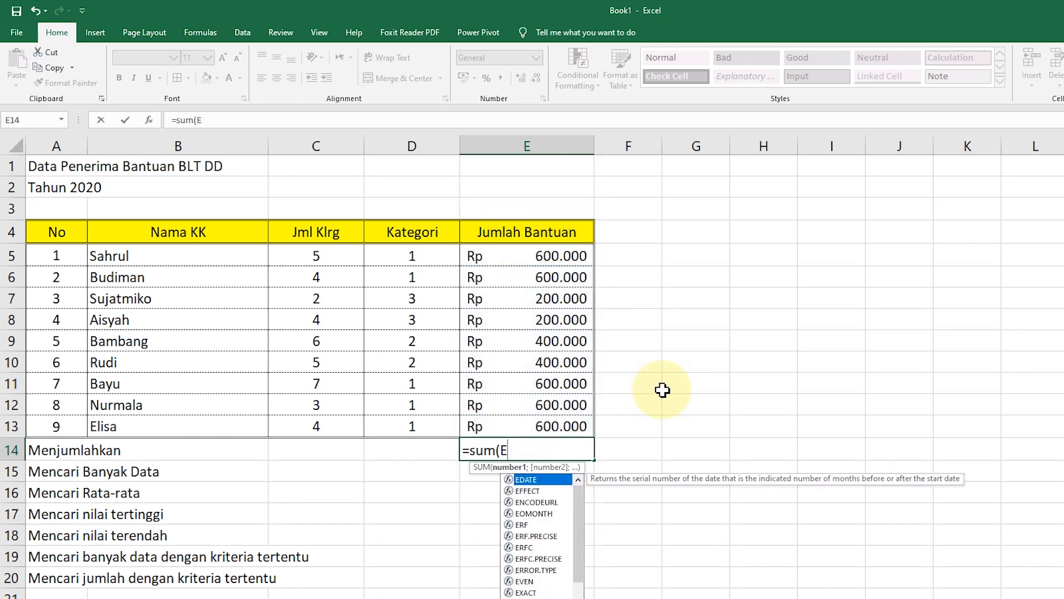
pyautogui.write('5')
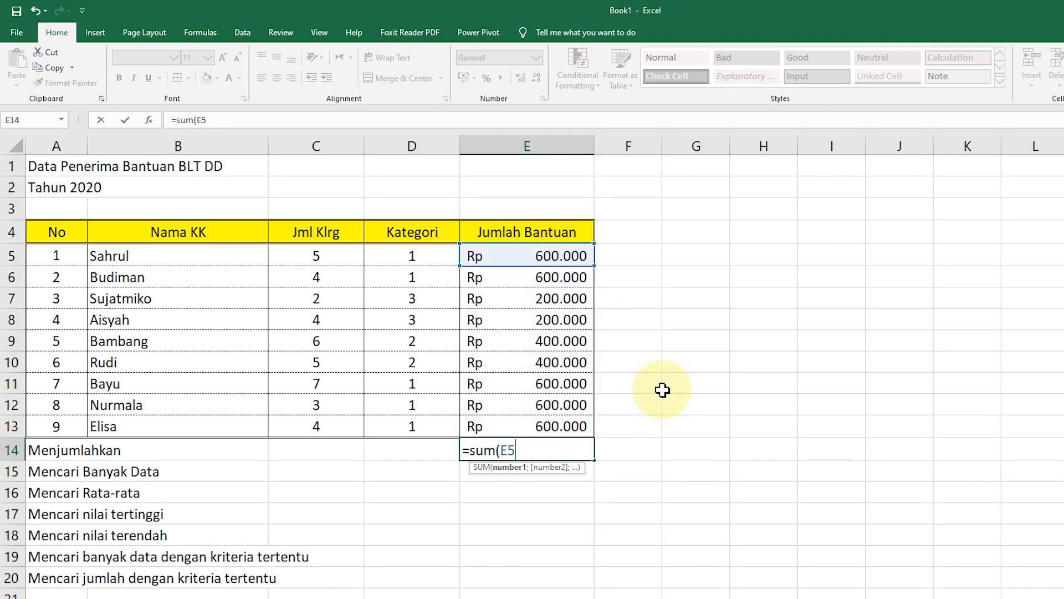
pyautogui.write(':e')
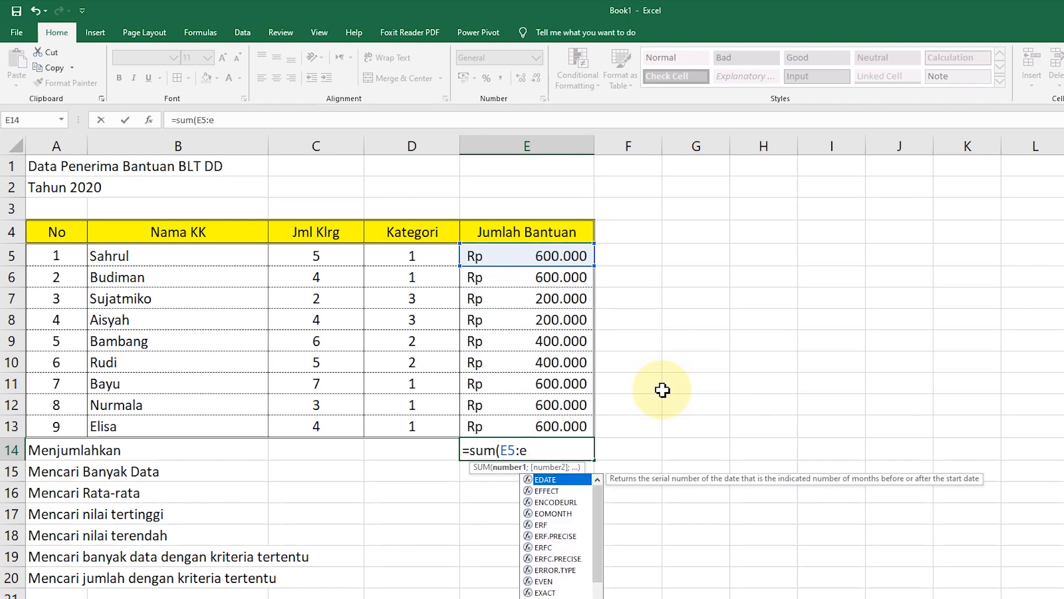
pyautogui.write('13')
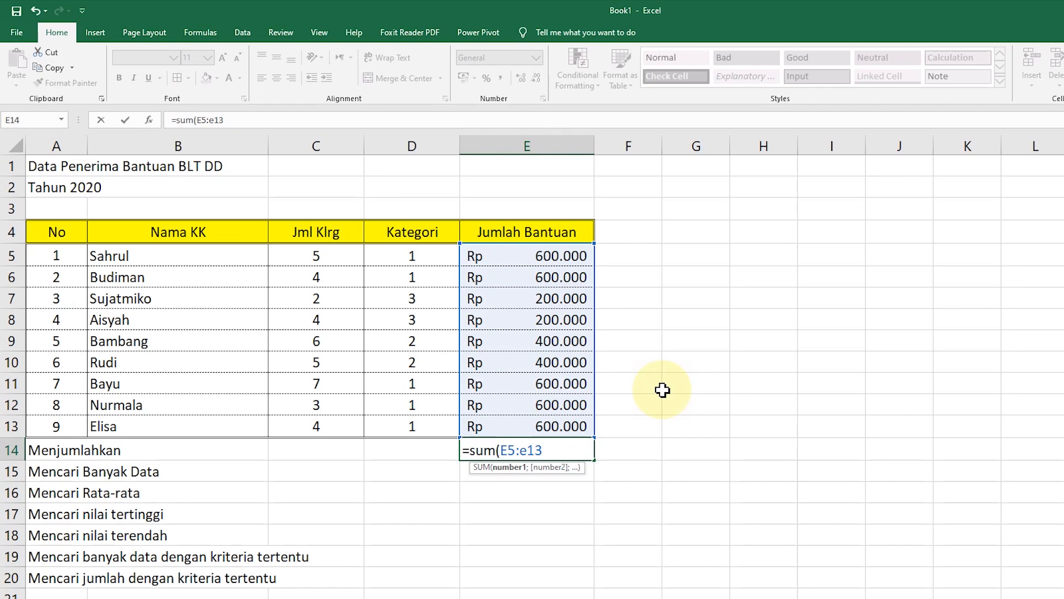
pyautogui.write(')')
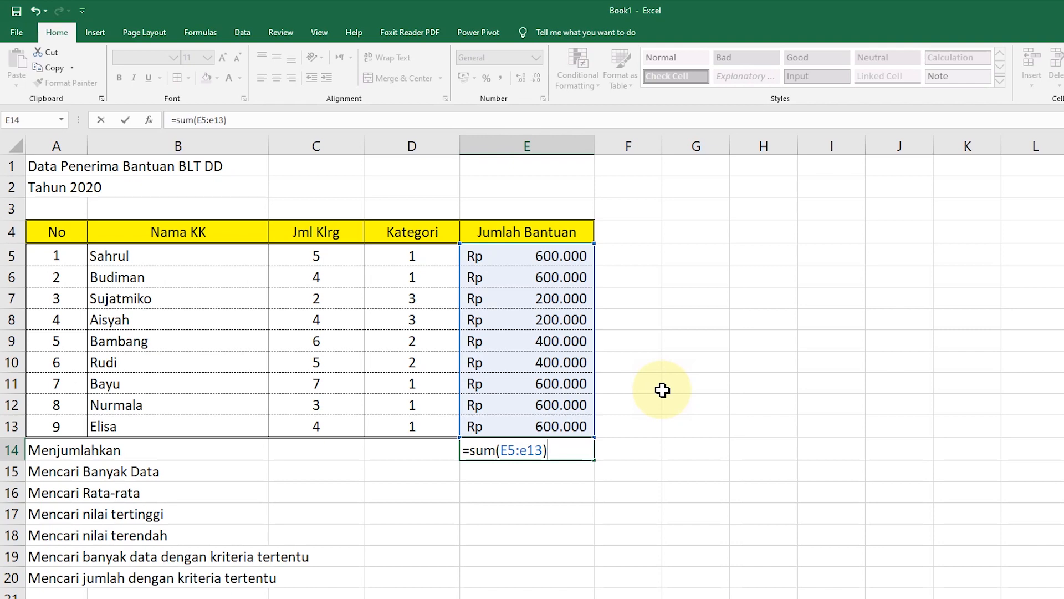
pyautogui.press('BackSpace')
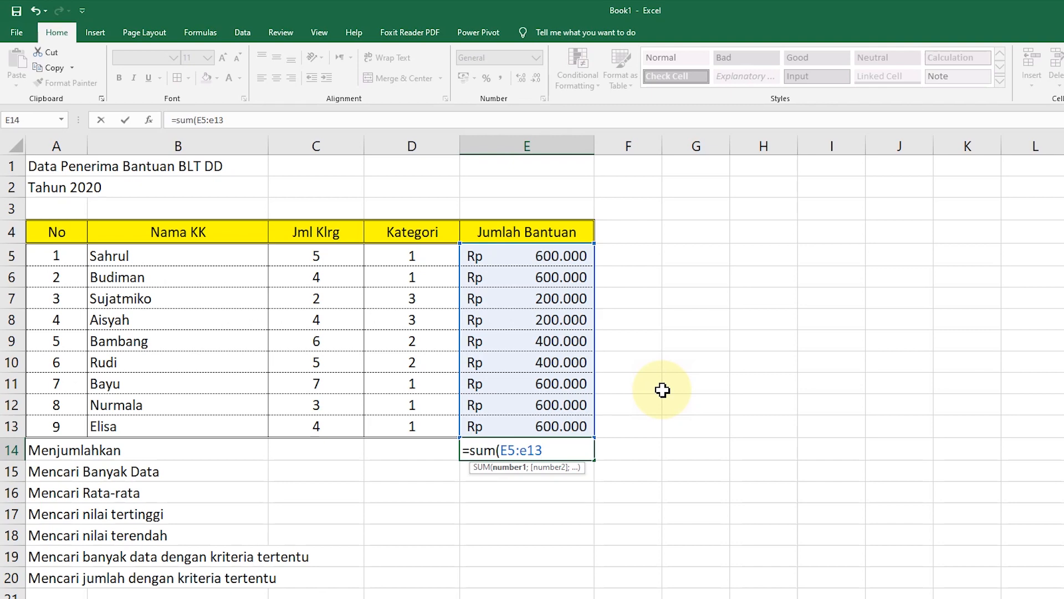
pyautogui.press('Return')
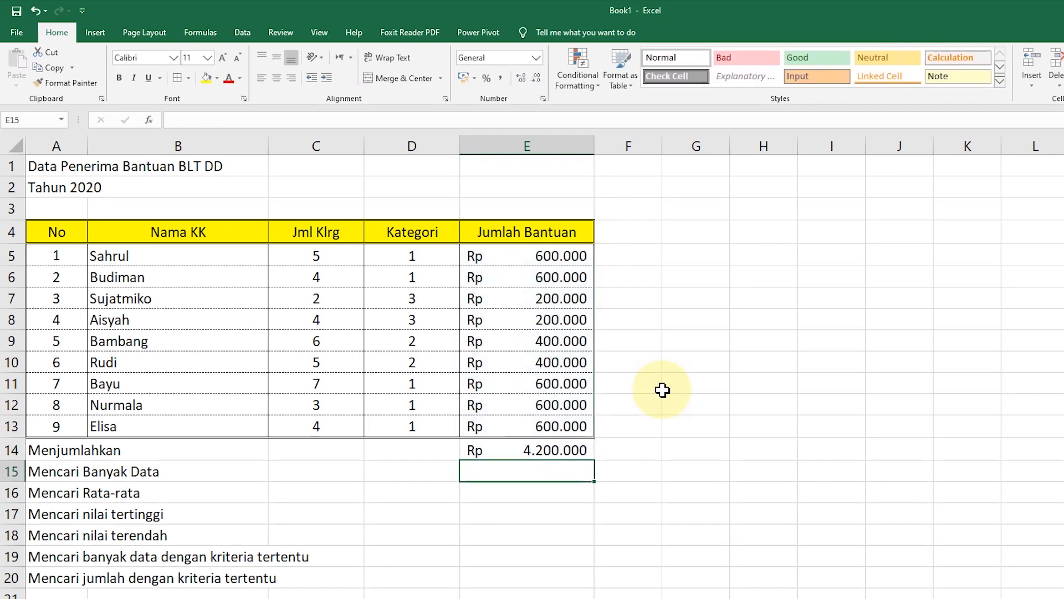
# - Look through the Jumlah Bantuan amounts above the total in column E
pyautogui.press('Up')
pyautogui.press('Up')
pyautogui.press('Up')
pyautogui.press('Up')
pyautogui.press('Up')
pyautogui.press('Up')
pyautogui.press('Up')
pyautogui.press('Down')
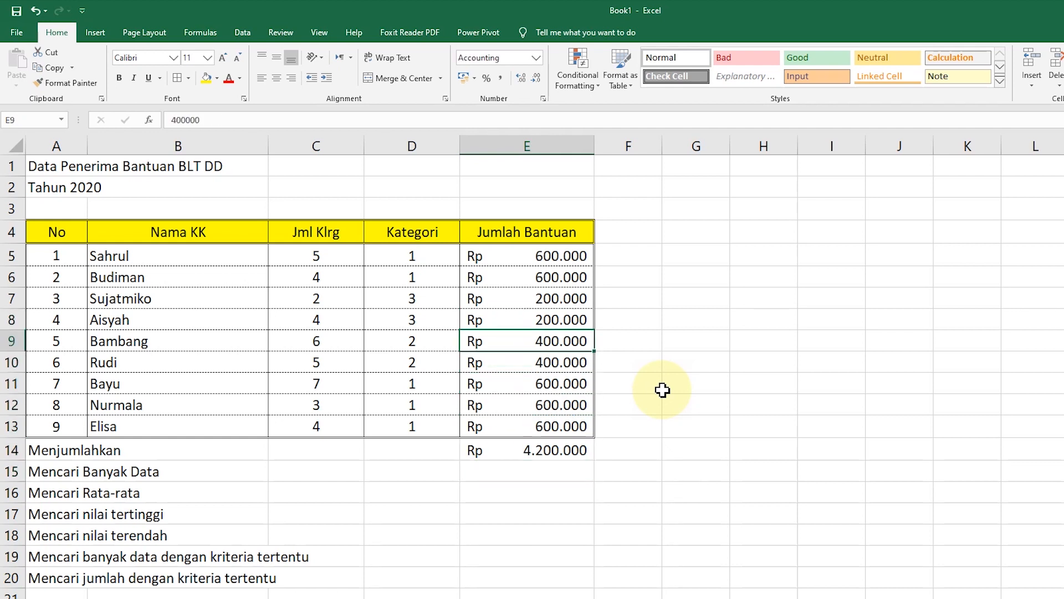
pyautogui.press('Down')
pyautogui.press('Down')
pyautogui.press('Down')
pyautogui.press('Down')
pyautogui.press('Down')
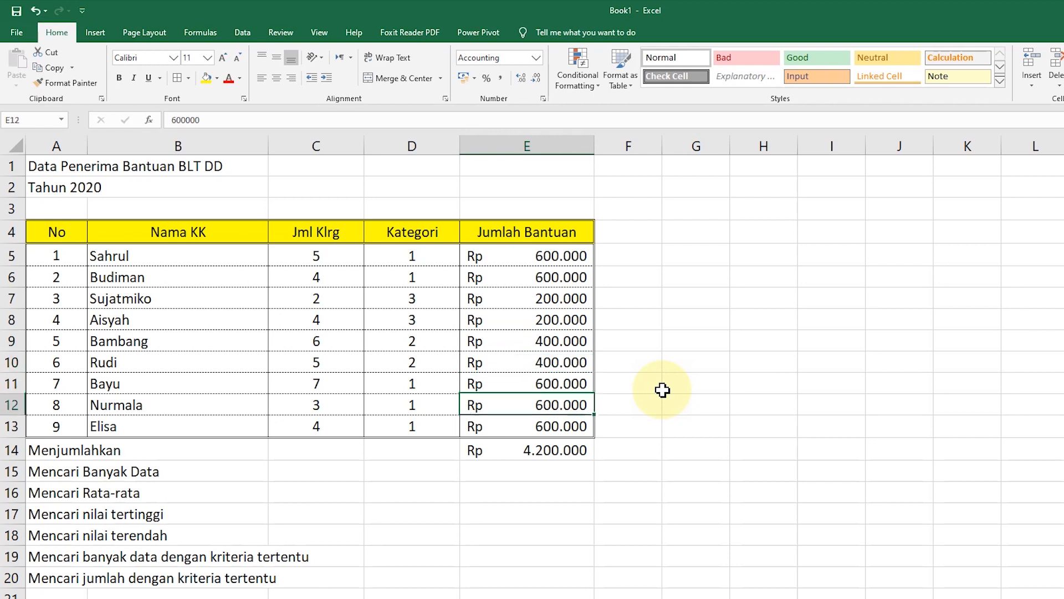
pyautogui.press('Up')
pyautogui.press('Up')
pyautogui.press('Up')
pyautogui.press('Up')
pyautogui.press('Up')
pyautogui.press('Up')
pyautogui.press('Up')
pyautogui.press('Up')
pyautogui.press('Up')
pyautogui.press('Down')
pyautogui.press('Down')
pyautogui.press('Down')
pyautogui.press('Down')
pyautogui.press('Down')
pyautogui.press('Down')
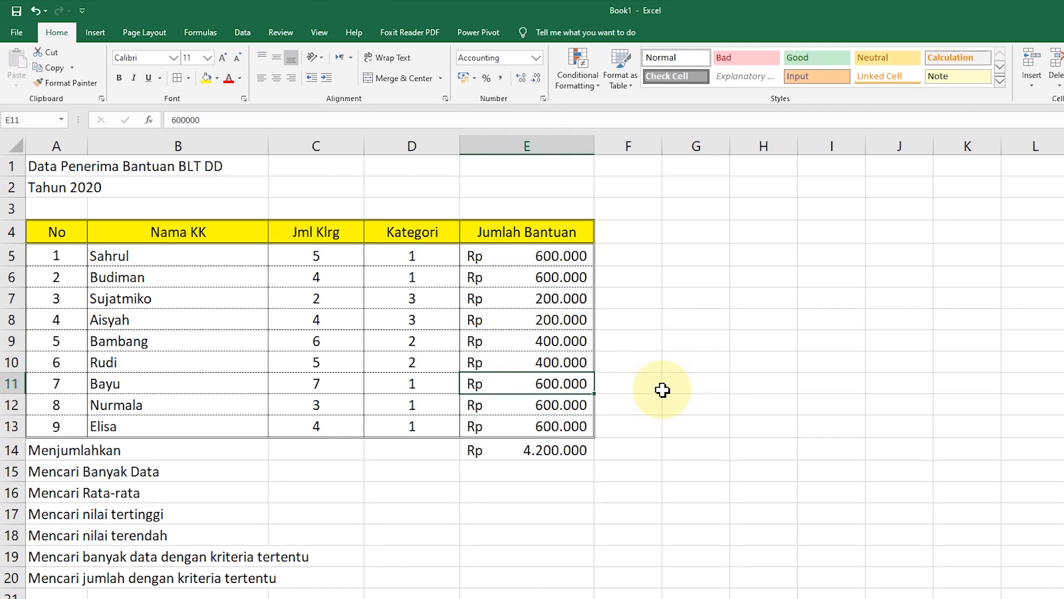
pyautogui.press('Up')
pyautogui.press('Up')
pyautogui.press('Down')
pyautogui.press('Down')
pyautogui.press('Down')
pyautogui.press('Down')
pyautogui.press('Down')
pyautogui.press('Up')
pyautogui.press('Up')
pyautogui.press('Up')
pyautogui.press('Up')
pyautogui.press('Up')
pyautogui.press('Down')
pyautogui.press('Down')
# - Change recipient number 6's Kategori in D10 to 1 and Jumlah Bantuan in E10 to 600000
pyautogui.press('Left')
pyautogui.press('Up')
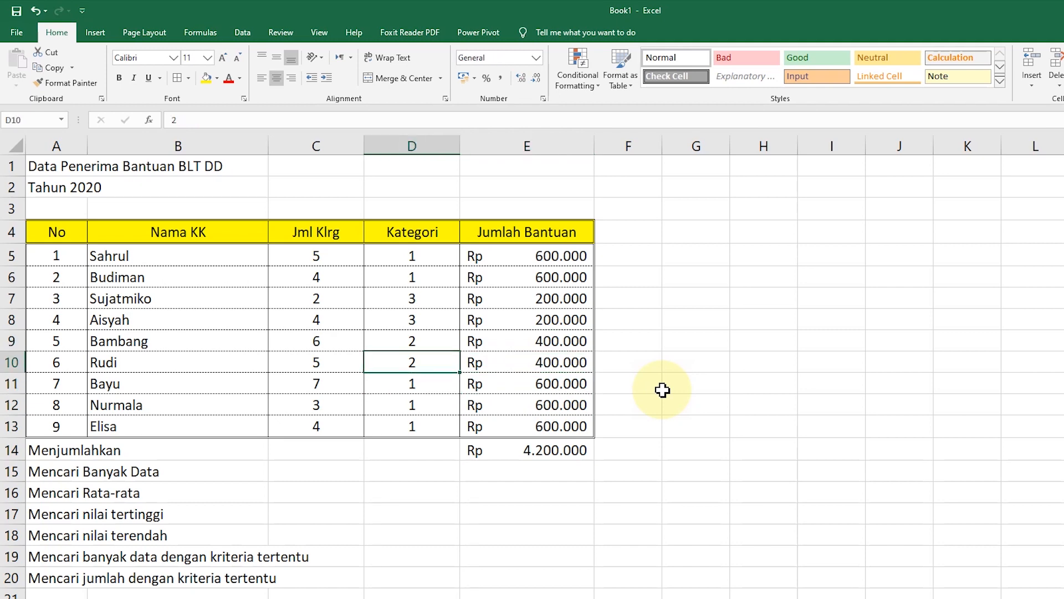
pyautogui.write('1')
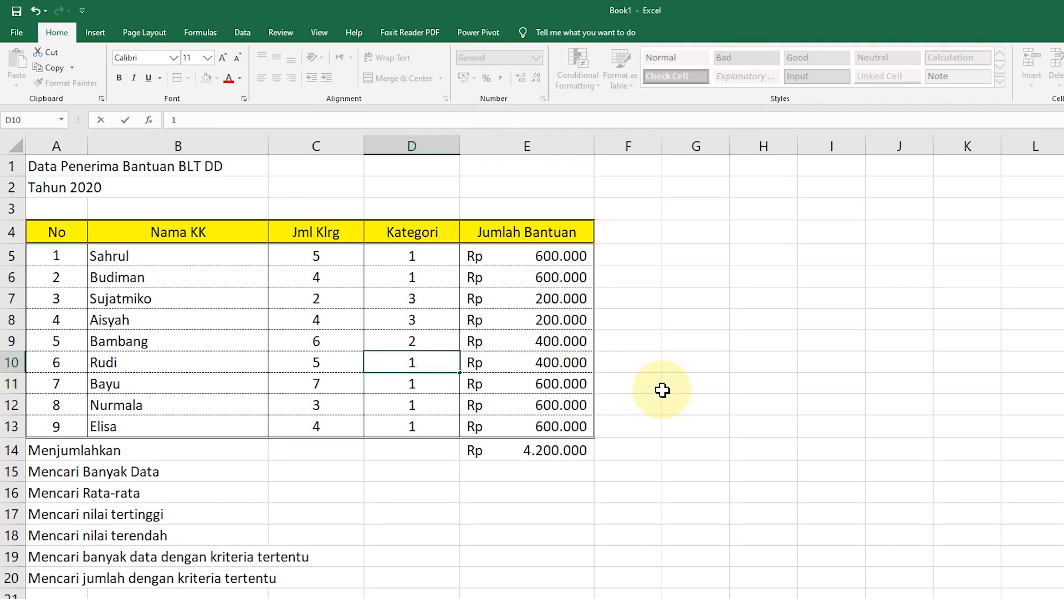
pyautogui.press('Right')
pyautogui.press('Right')
pyautogui.press('Left')
pyautogui.write('6')
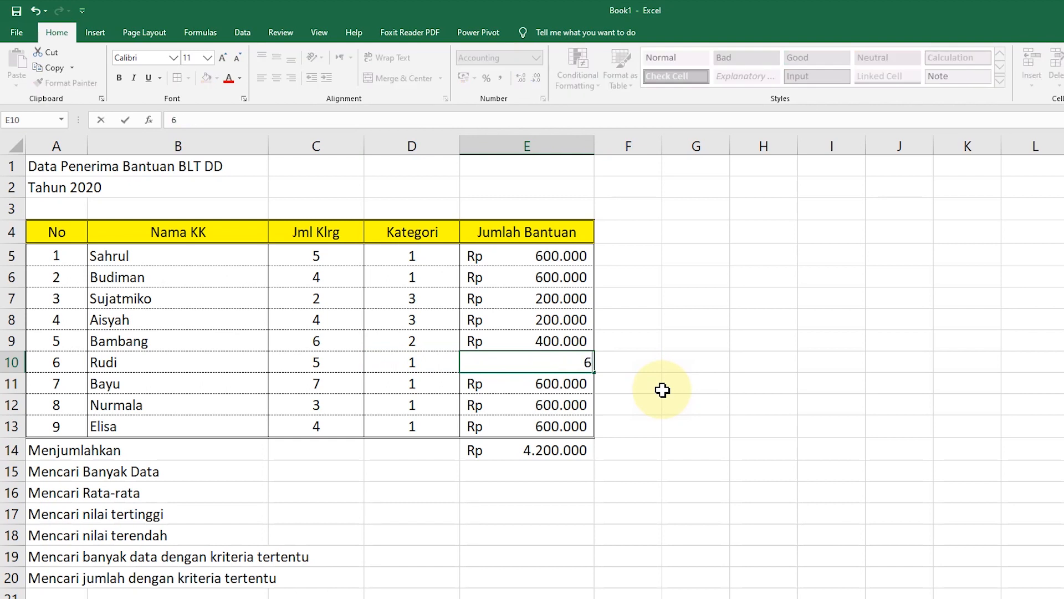
pyautogui.write('00000')
pyautogui.press('Return')
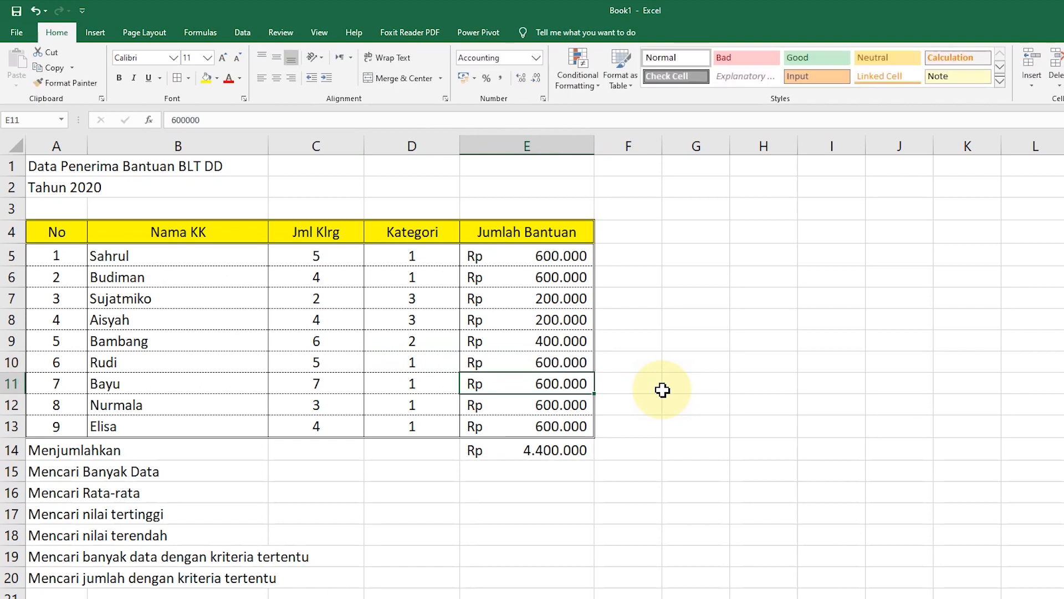
# - Examine the Mencari Banyak Data row up to E15 and the row numbers under No in column A
pyautogui.press('Down')
pyautogui.press('Down')
pyautogui.press('Down')
pyautogui.press('Down')
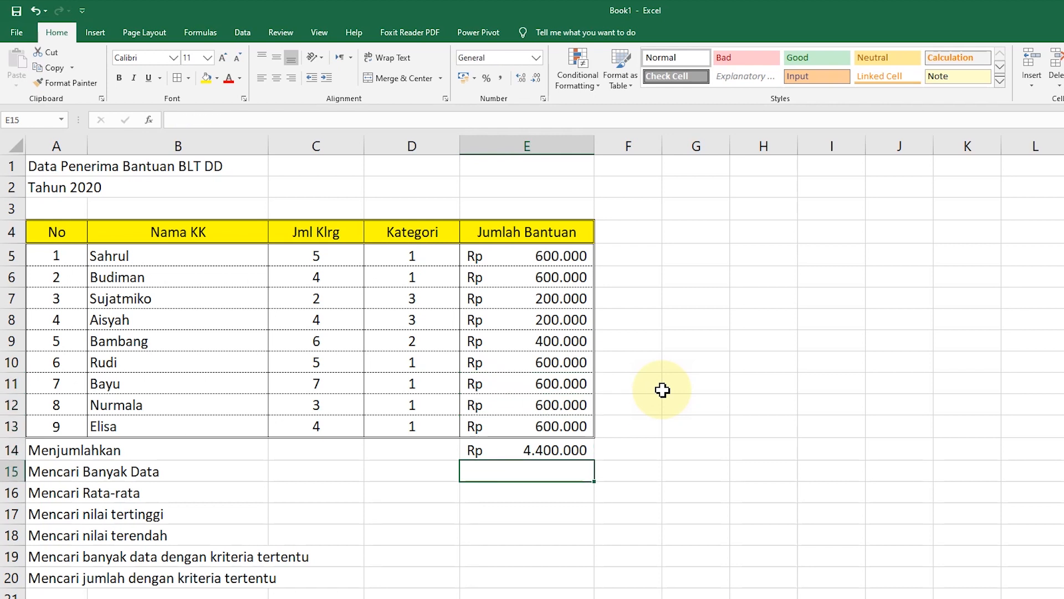
pyautogui.press('Left')
pyautogui.press('Left')
pyautogui.press('Left')
pyautogui.press('Left')
pyautogui.press('Right')
pyautogui.press('Right')
pyautogui.press('Right')
pyautogui.press('Right')
pyautogui.moveTo(61, 256); pyautogui.dragTo(69, 410)
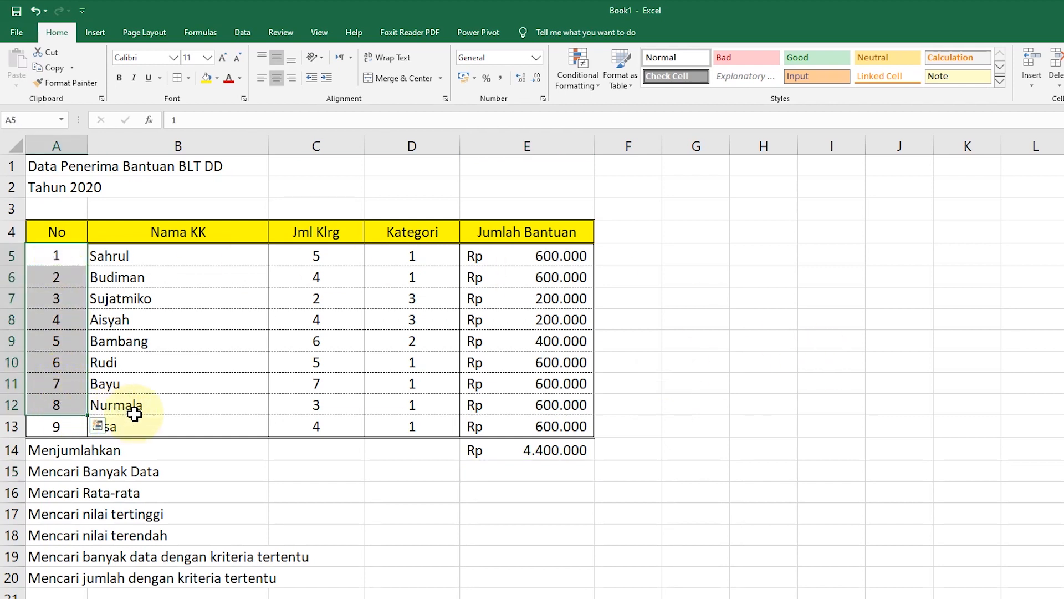
pyautogui.click(161, 384)
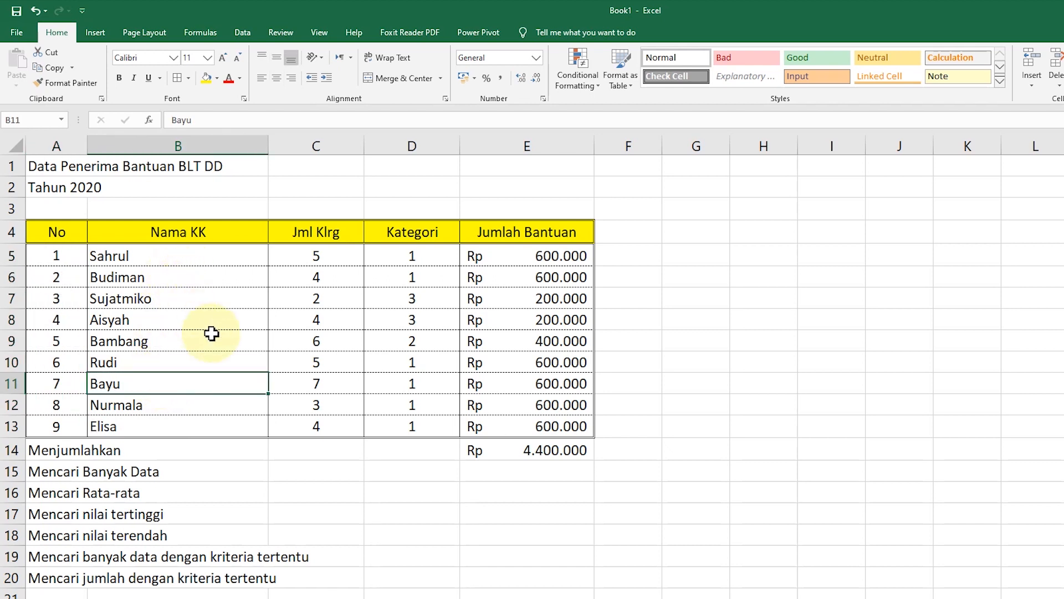
# - Begin a COUNT formula in E15 for the Mencari Banyak Data row and try to give it the Jumlah Bantuan amounts E5:E13
pyautogui.click(491, 475)
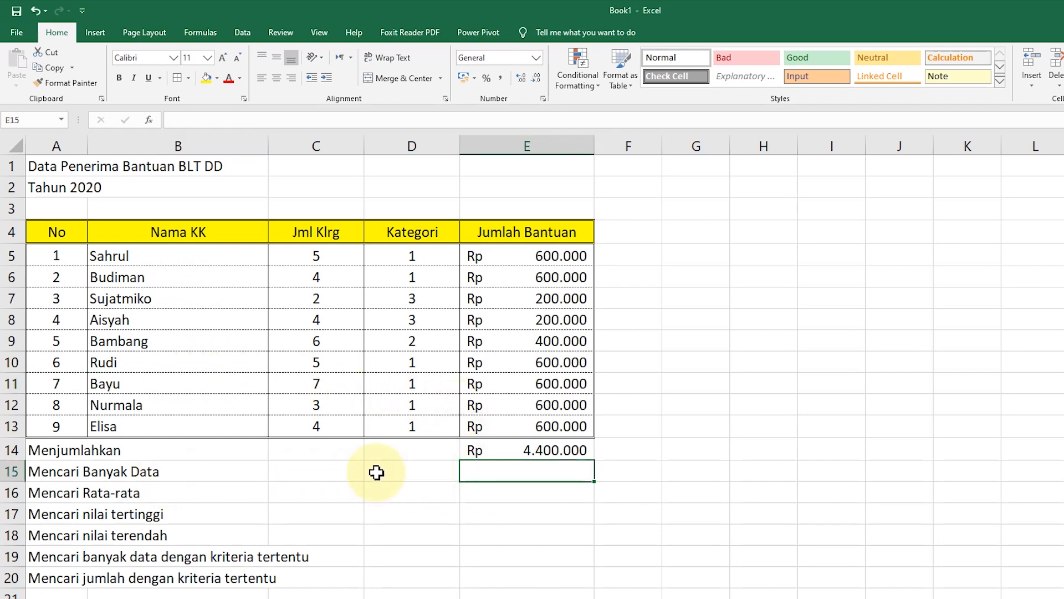
pyautogui.write('=')
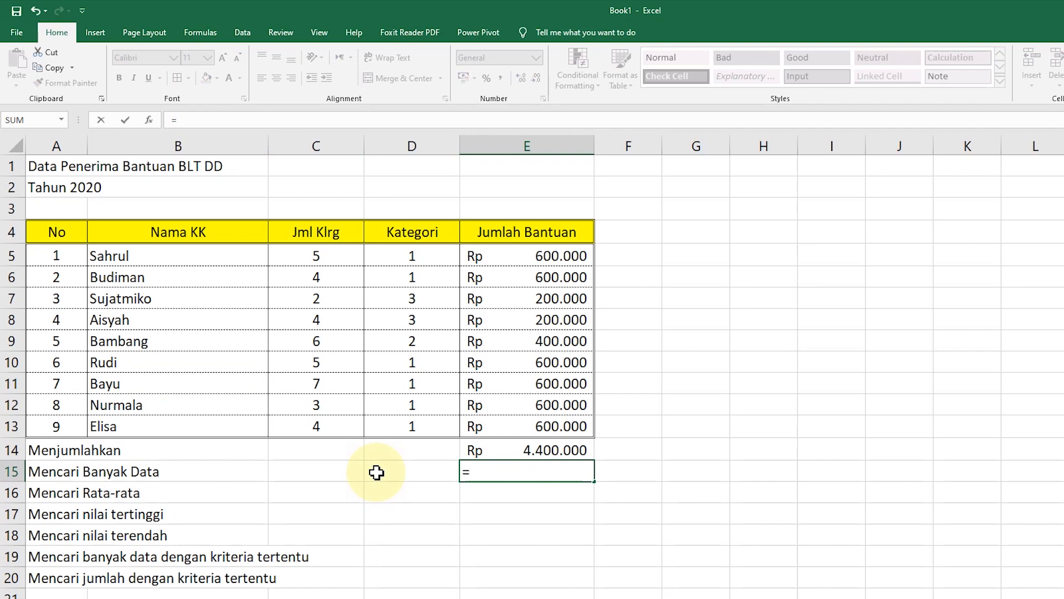
pyautogui.write('co')
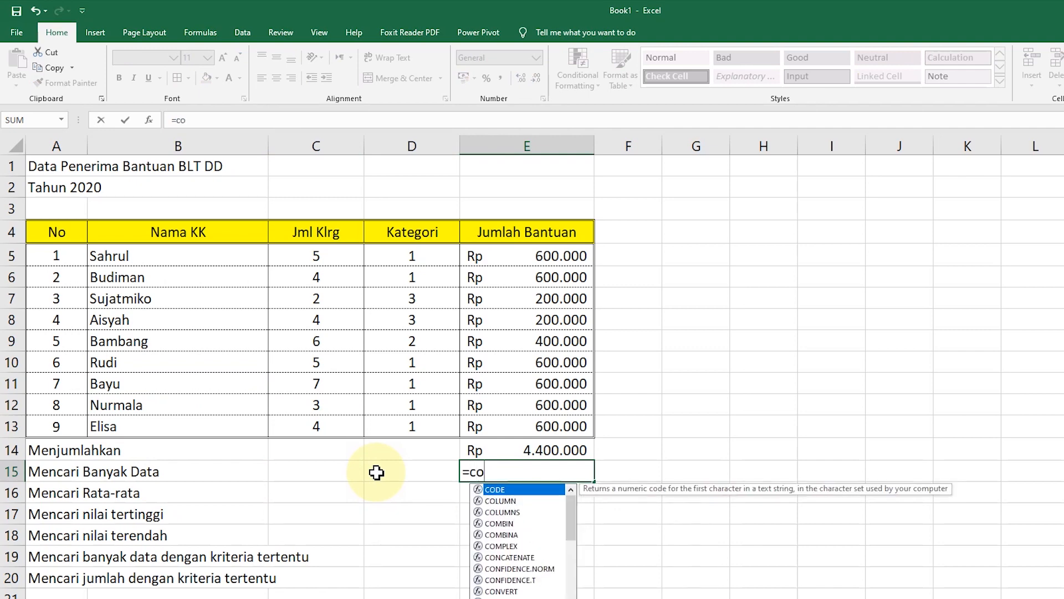
pyautogui.write('unt')
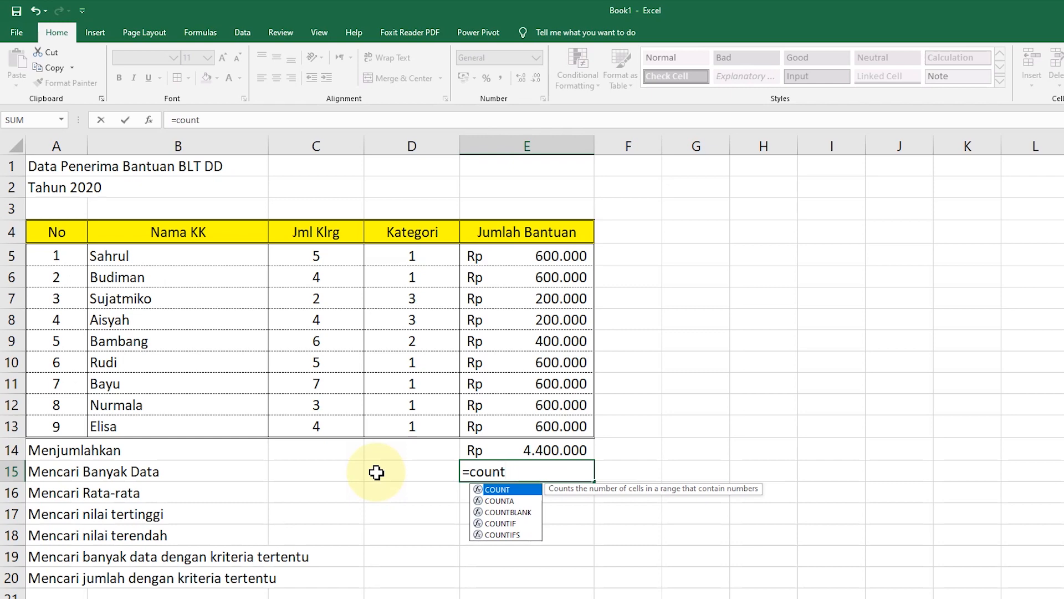
pyautogui.write('a')
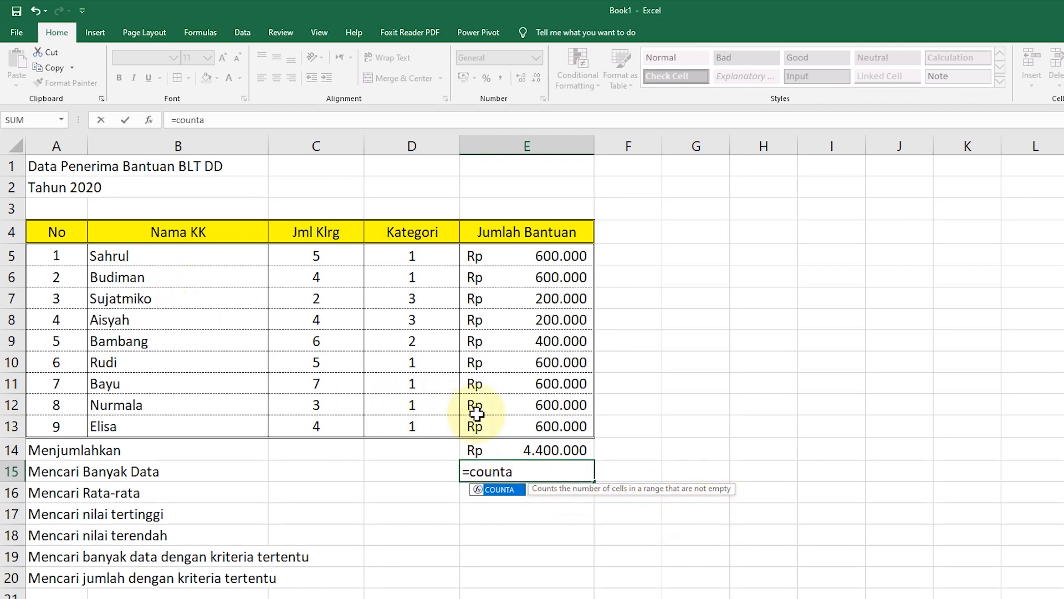
pyautogui.press('BackSpace')
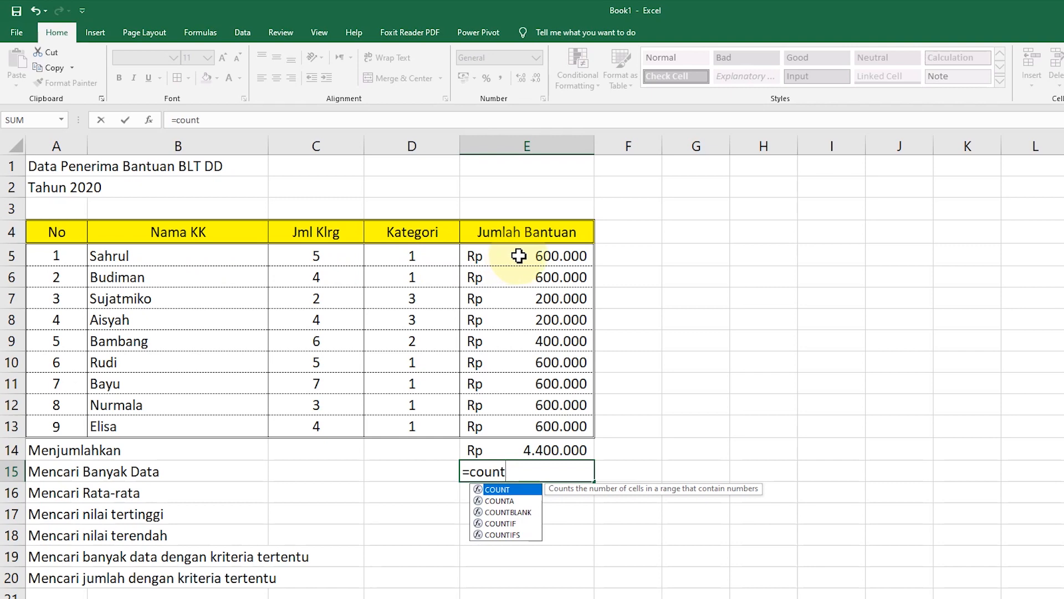
pyautogui.moveTo(511, 257); pyautogui.dragTo(519, 421)
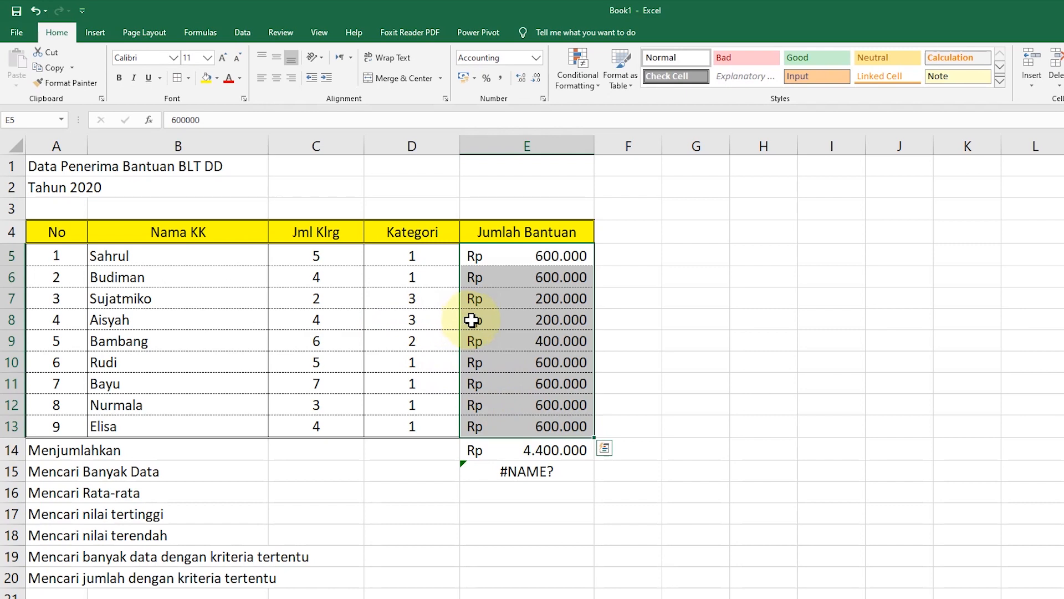
# - Correct the COUNT formula in E15 so that it counts the range E5:E13
pyautogui.click(516, 472)
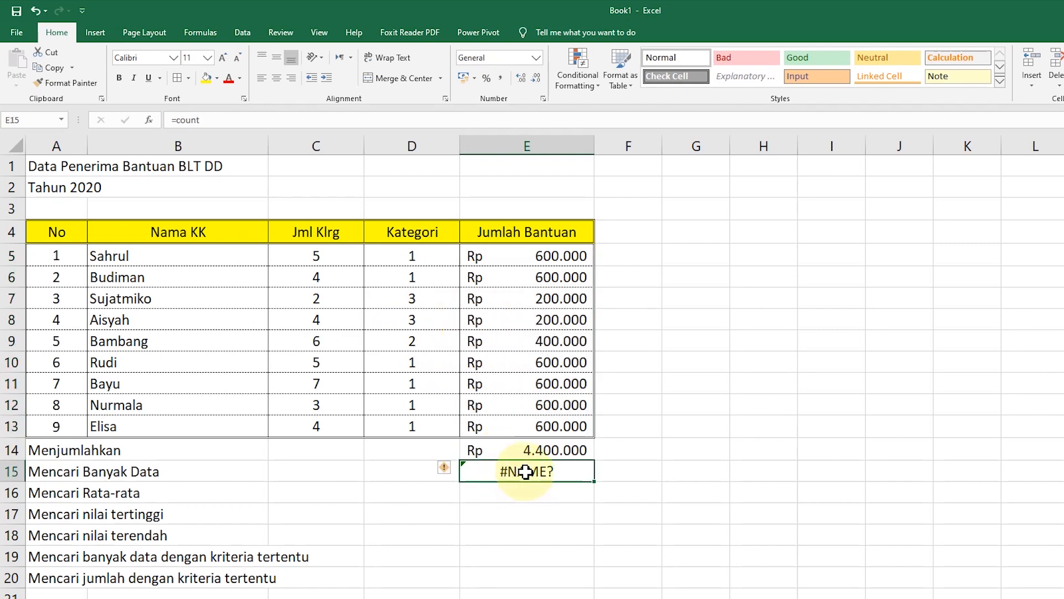
pyautogui.doubleClick(549, 471)
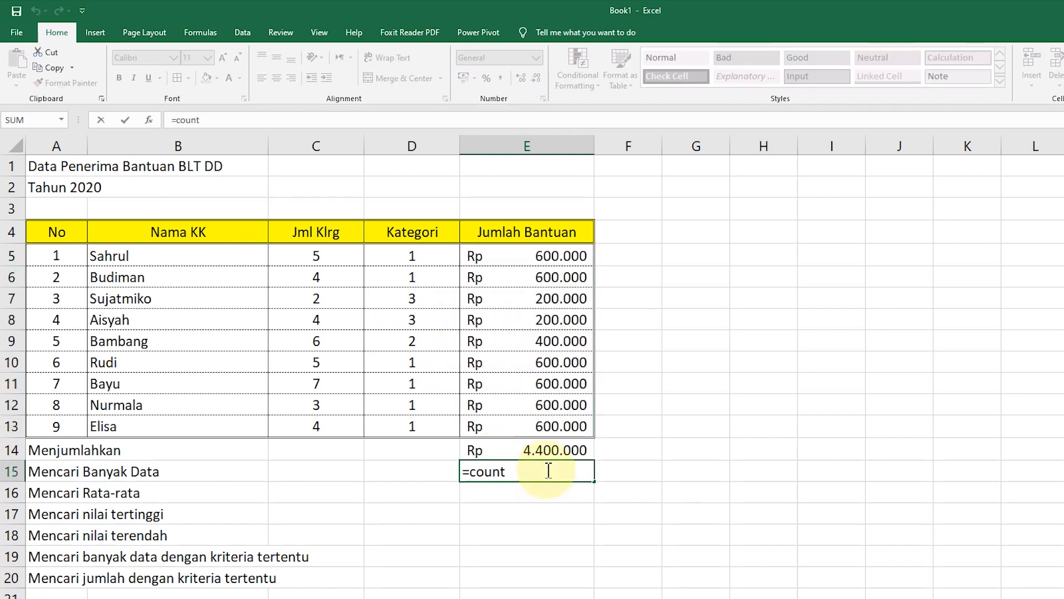
pyautogui.write('(')
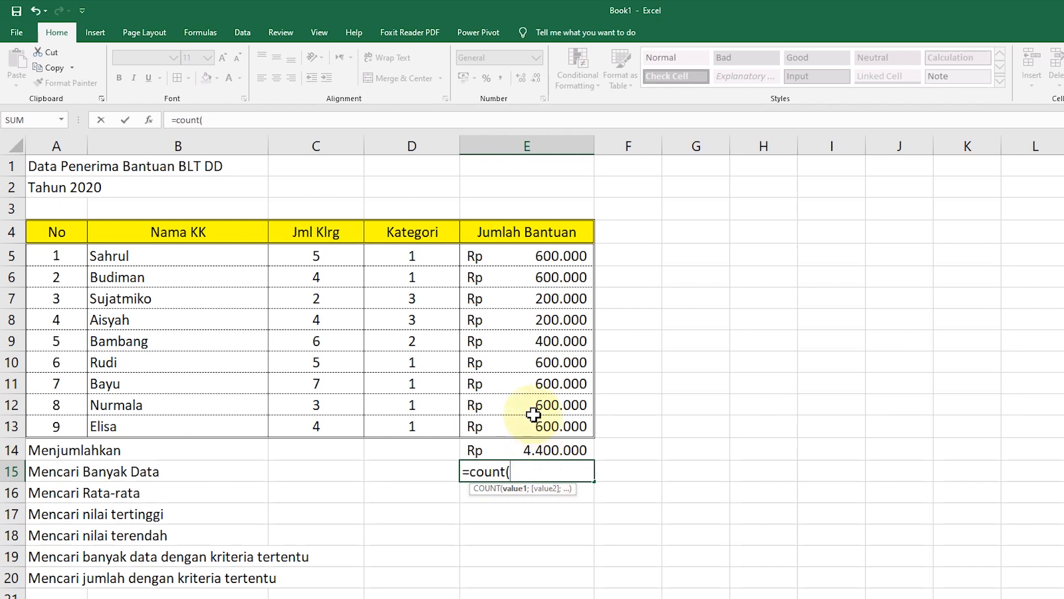
pyautogui.moveTo(516, 256); pyautogui.dragTo(516, 426)
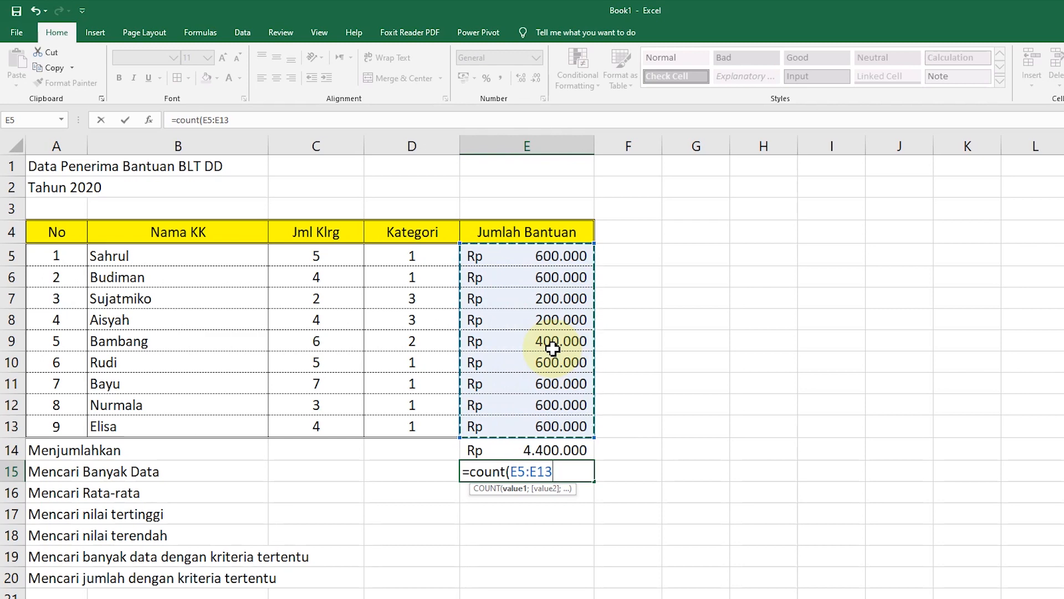
pyautogui.press('Return')
pyautogui.click(535, 471)
# - Test the count by clearing recipient number 7's Jumlah Bantuan in E11, re-enter 600000 there and check E15
pyautogui.click(545, 391)
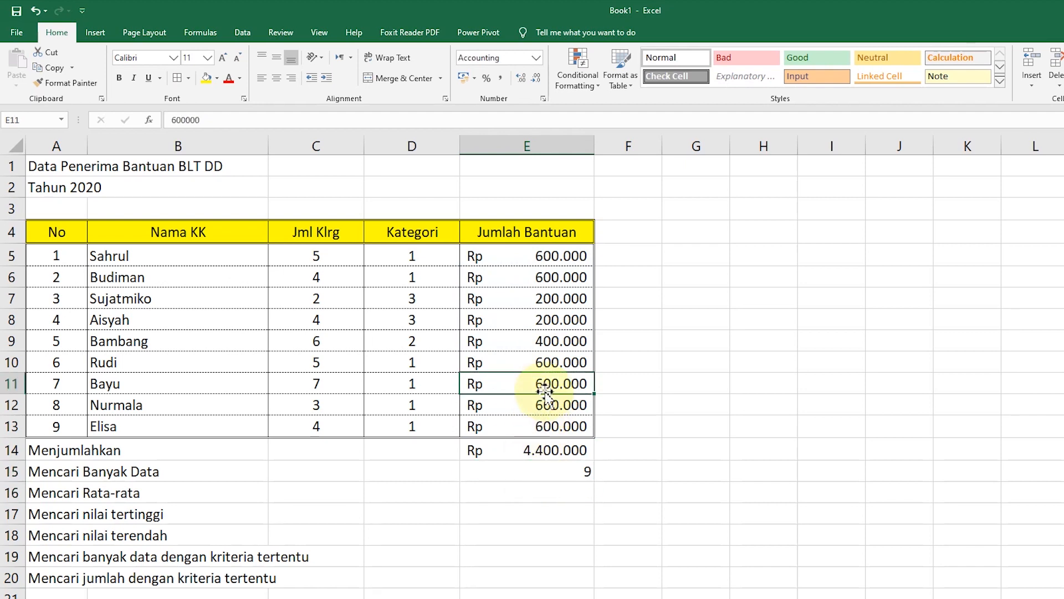
pyautogui.press('Delete')
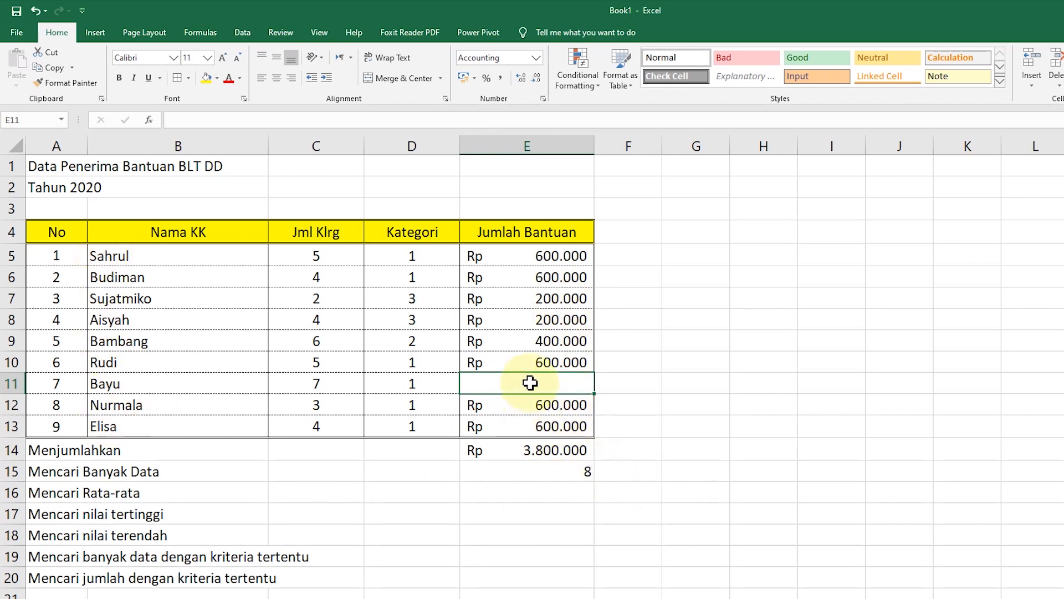
pyautogui.write('6')
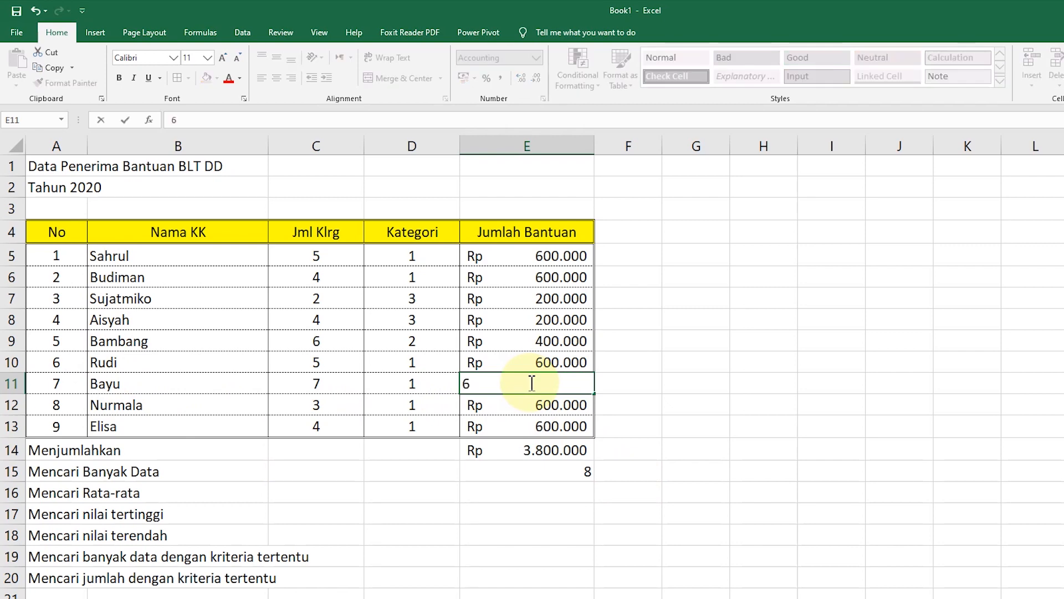
pyautogui.write('00000')
pyautogui.press('Return')
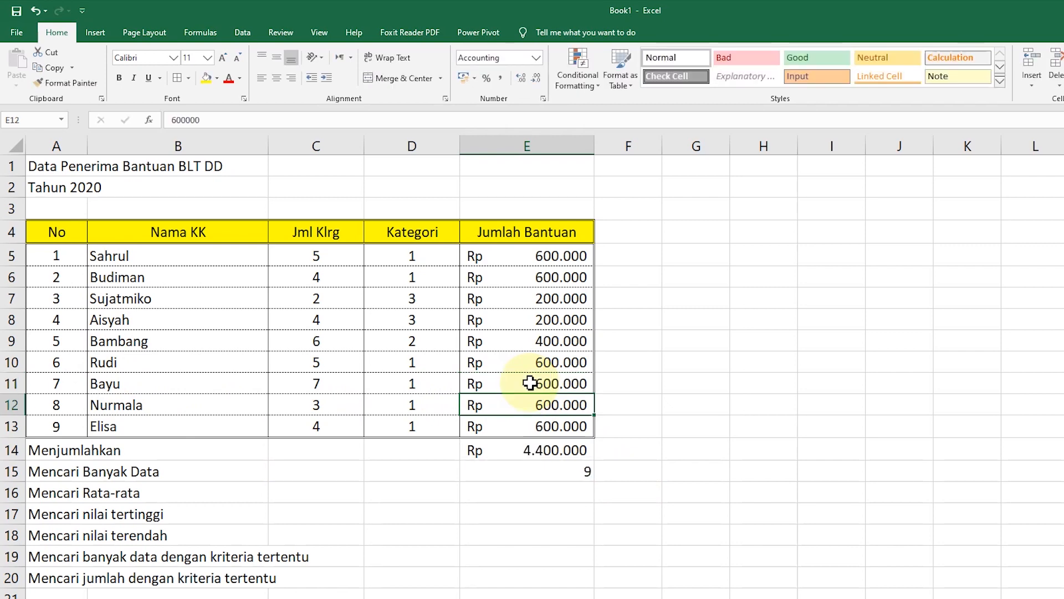
pyautogui.click(526, 470)
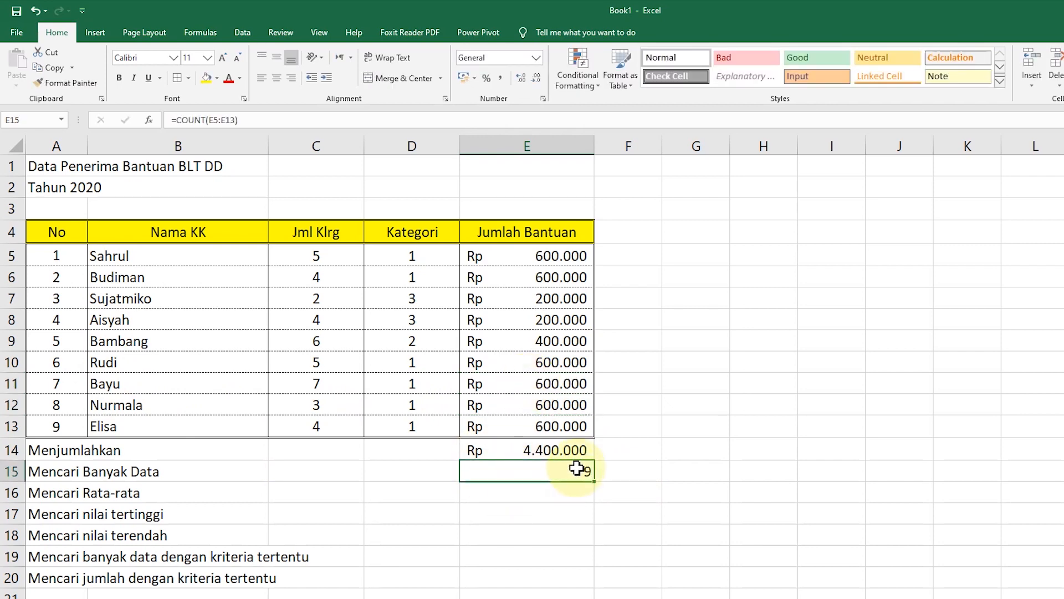
# - Calculate the average of E5:E13 in E16 with AVERAGE and compare it with the sum and count above
pyautogui.click(478, 496)
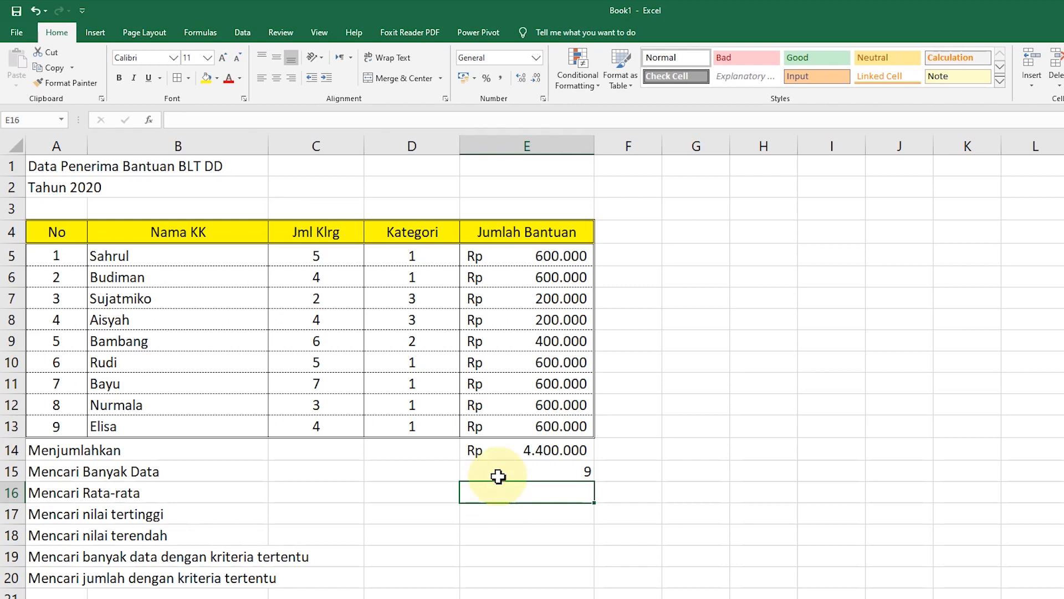
pyautogui.click(499, 455)
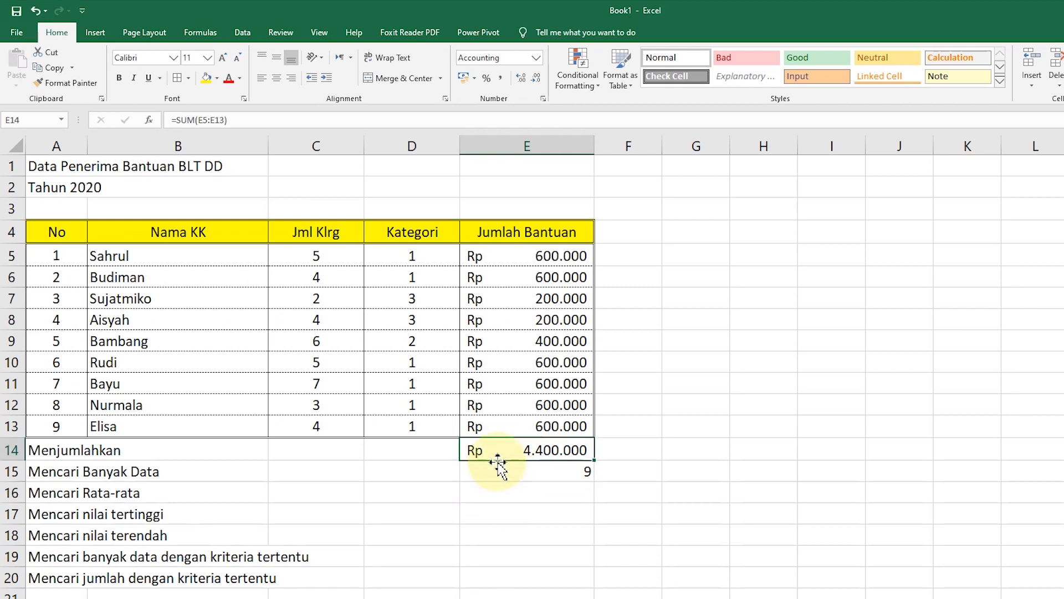
pyautogui.click(495, 473)
pyautogui.click(499, 497)
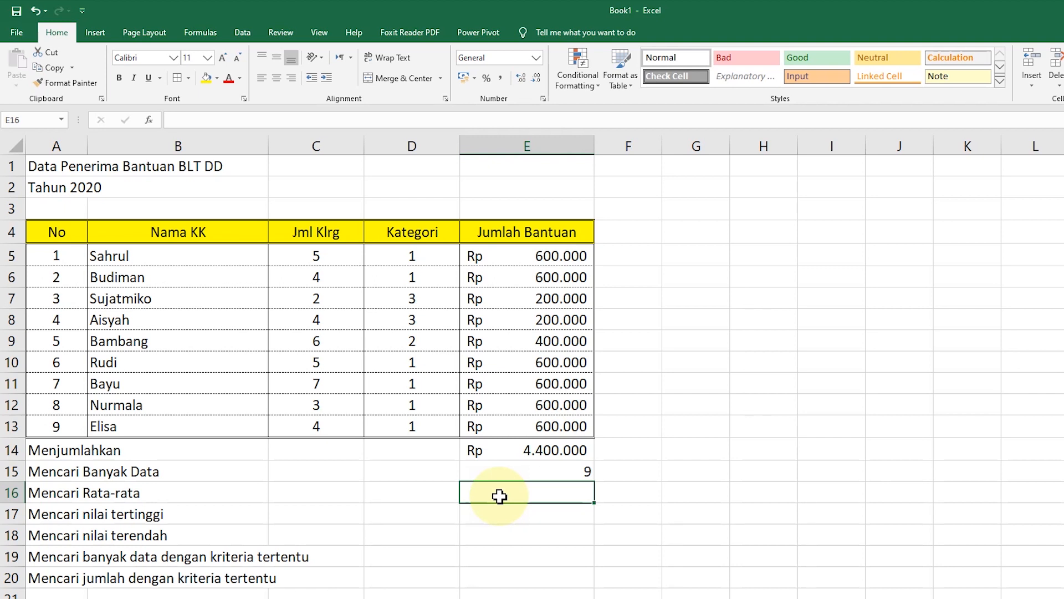
pyautogui.write('=')
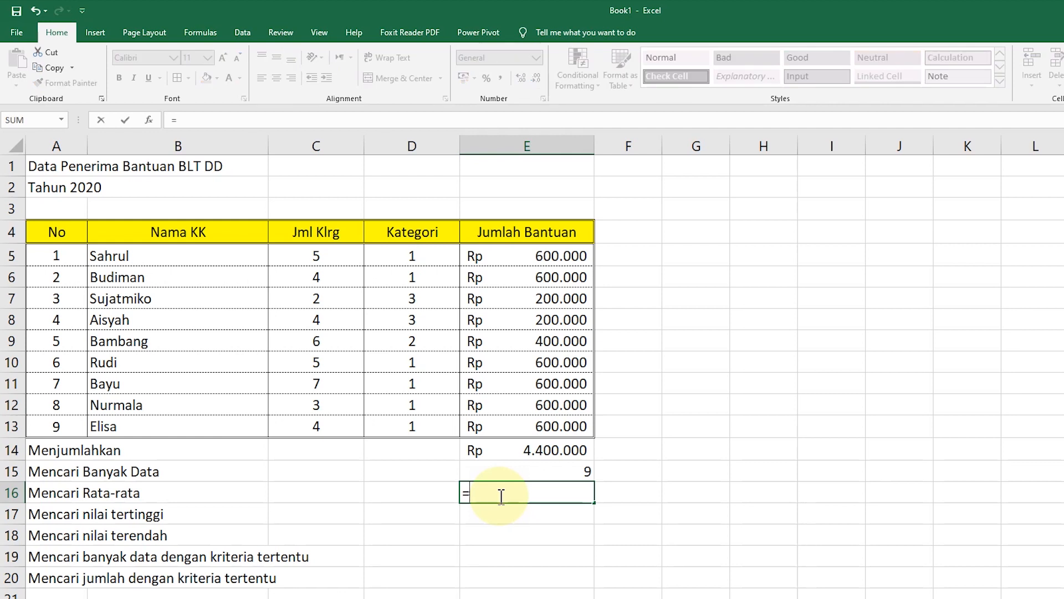
pyautogui.write('aver')
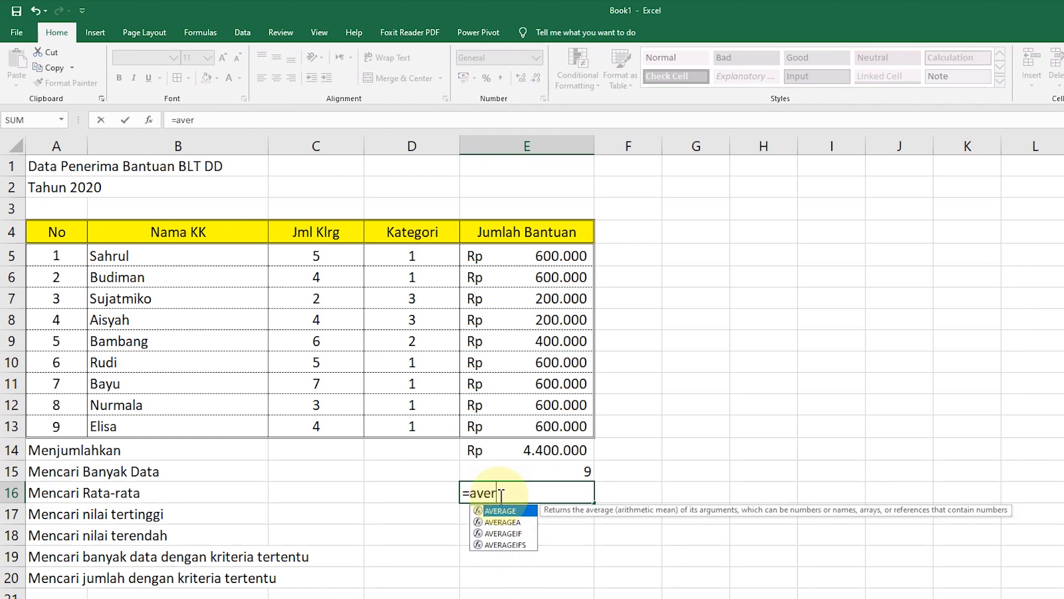
pyautogui.write('age(')
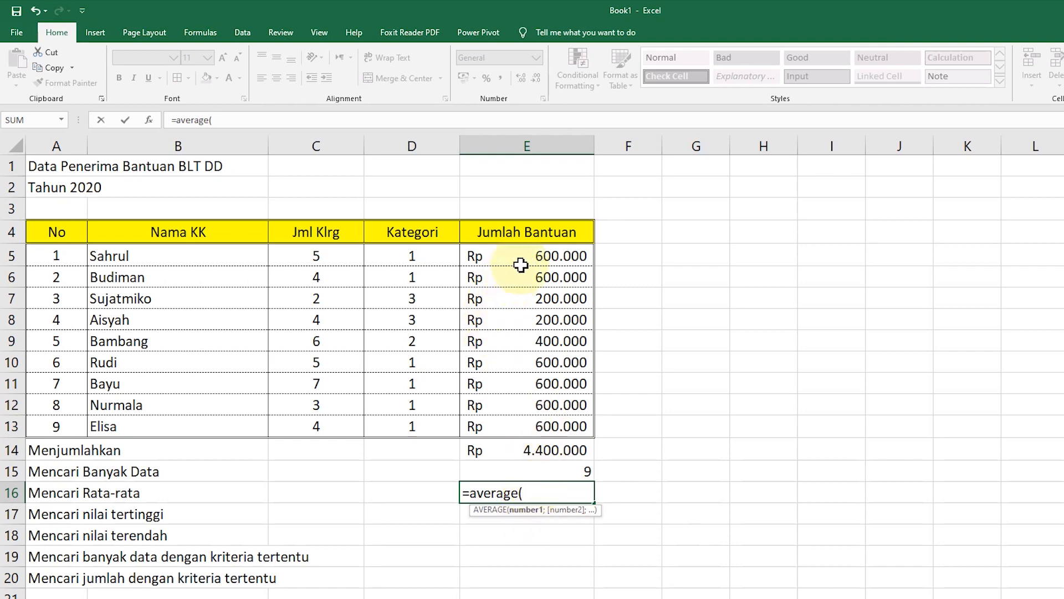
pyautogui.moveTo(537, 258); pyautogui.dragTo(532, 417)
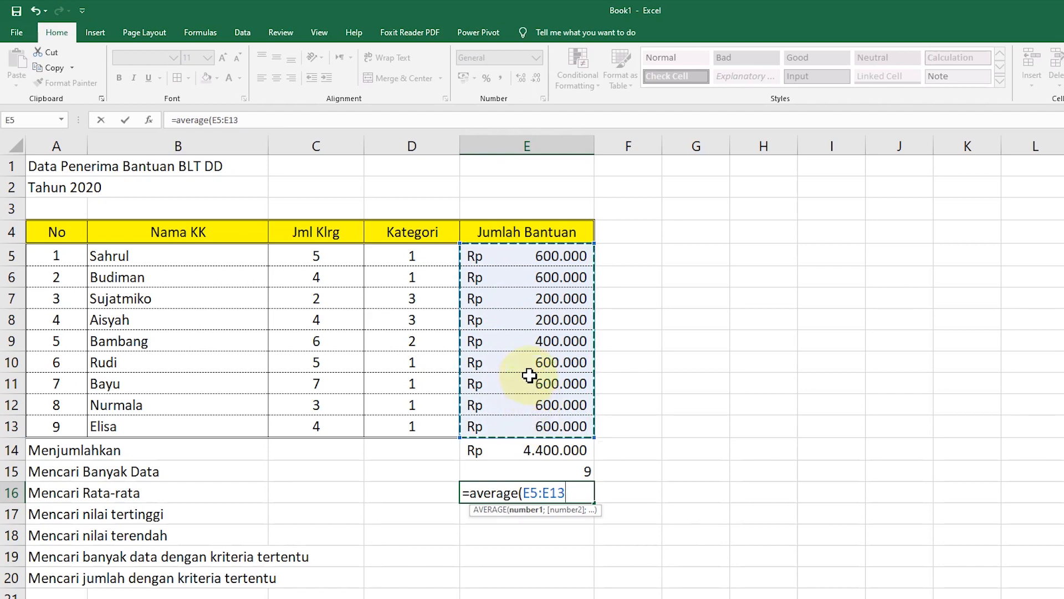
pyautogui.write(')')
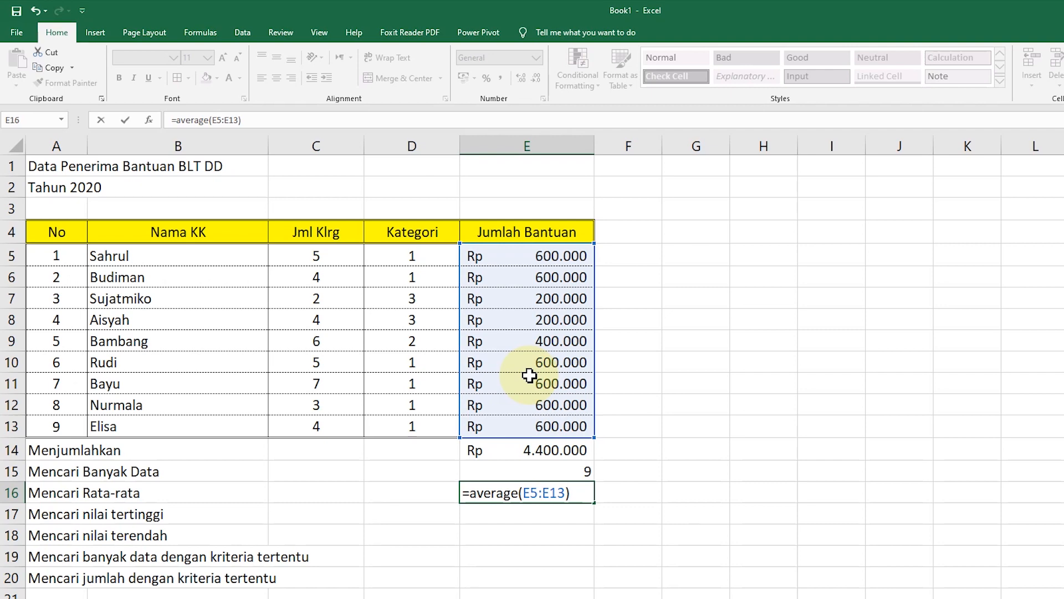
pyautogui.press('Return')
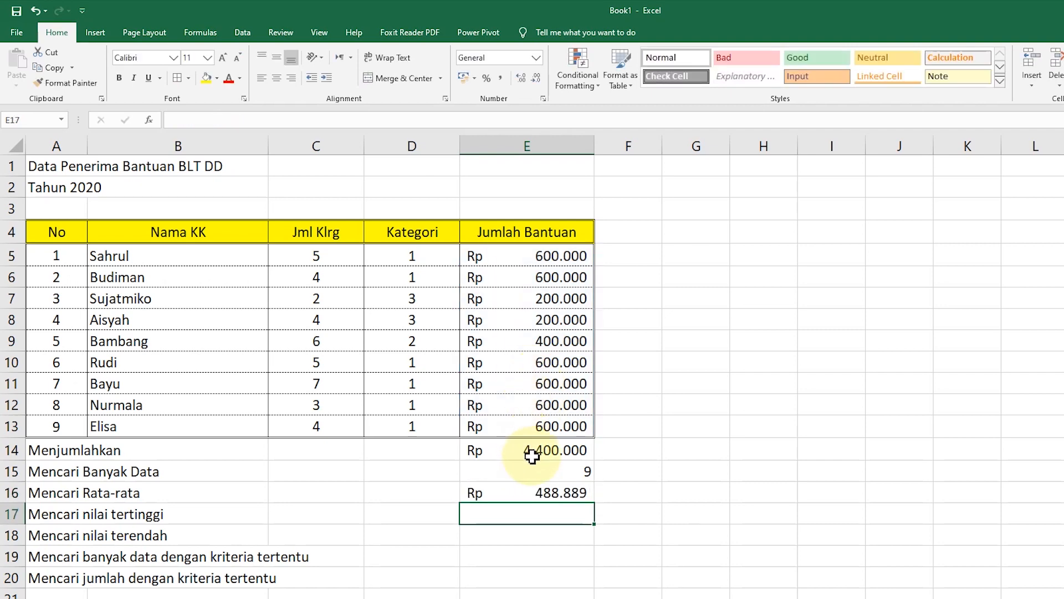
pyautogui.click(555, 452)
pyautogui.click(557, 471)
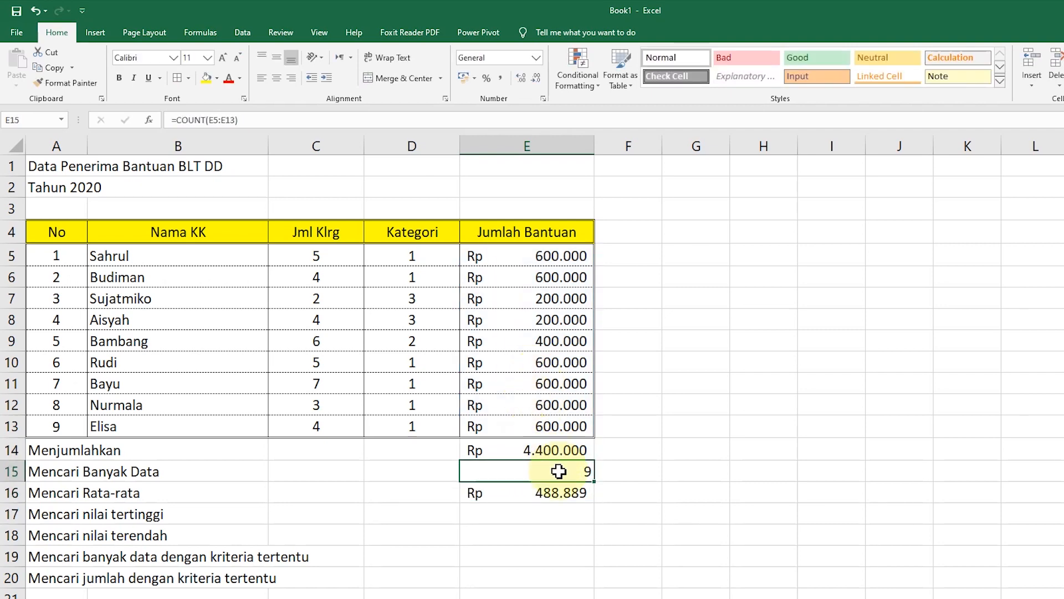
pyautogui.click(551, 493)
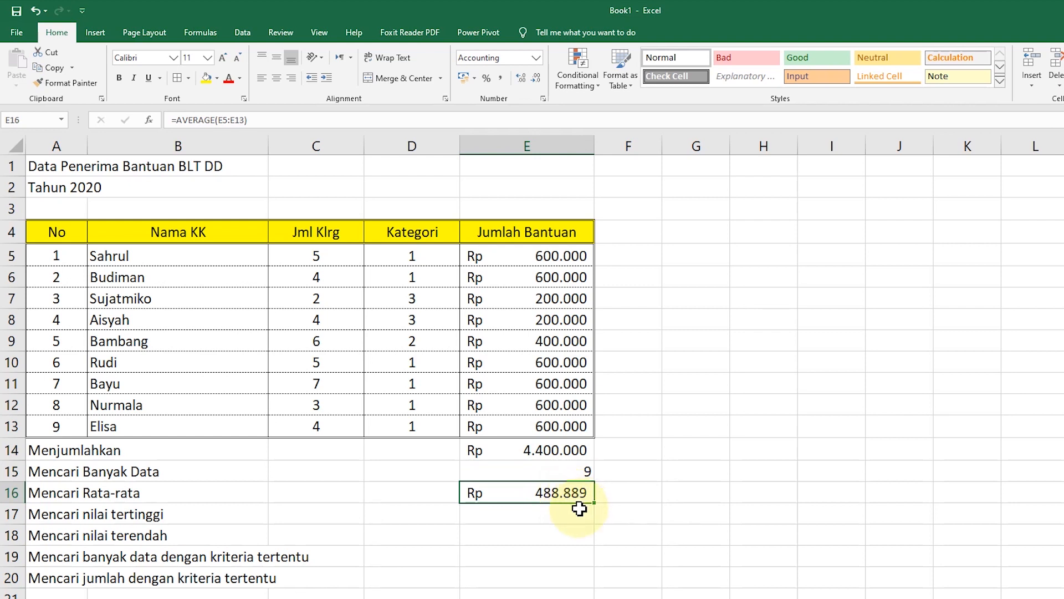
# - Find the highest Jumlah Bantuan in E17 with the MAX function over E5:E13
pyautogui.click(524, 514)
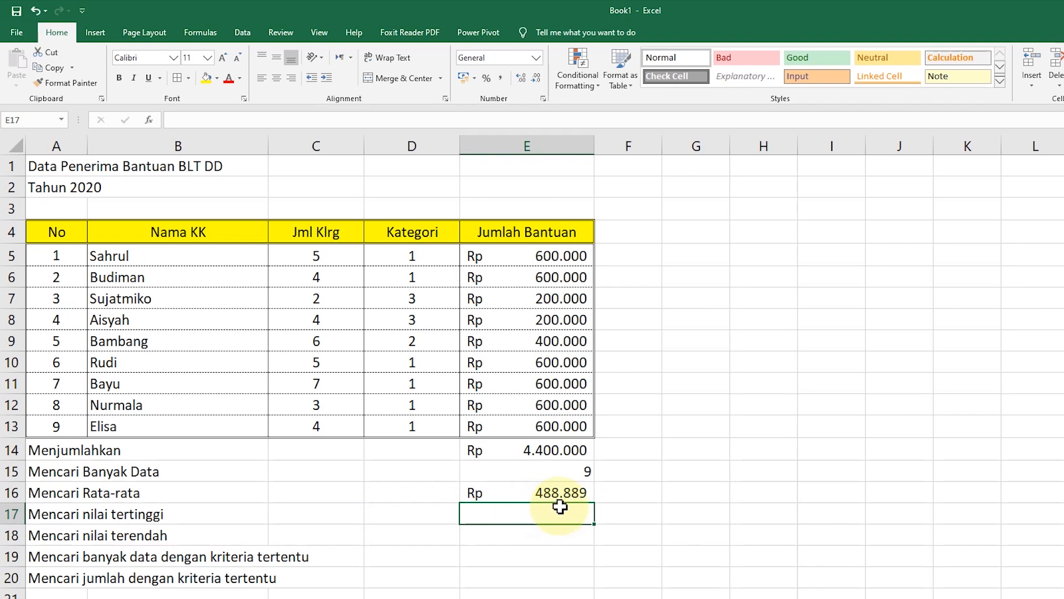
pyautogui.write('=max')
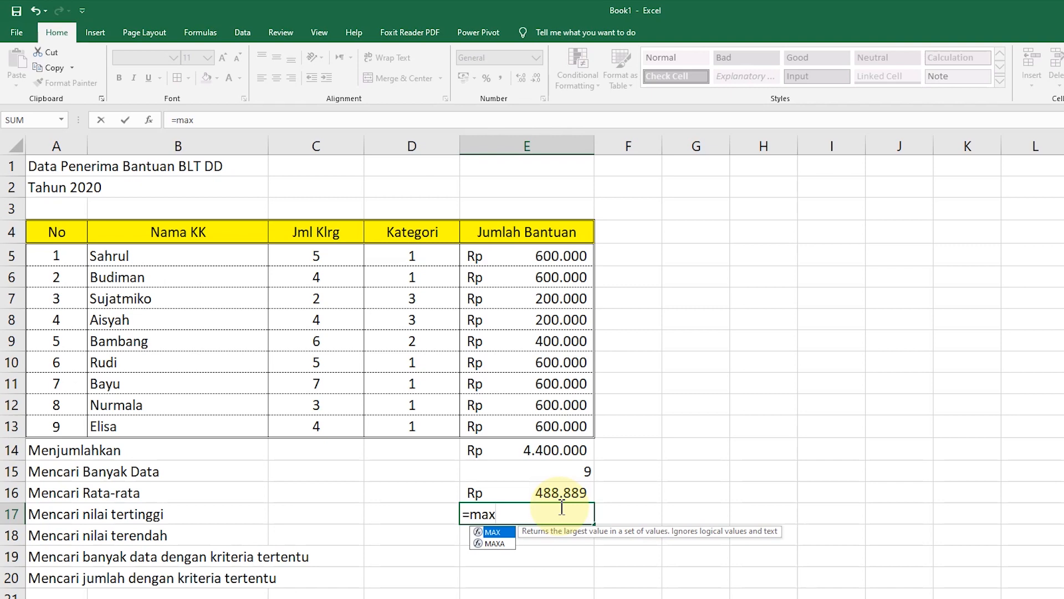
pyautogui.write('(')
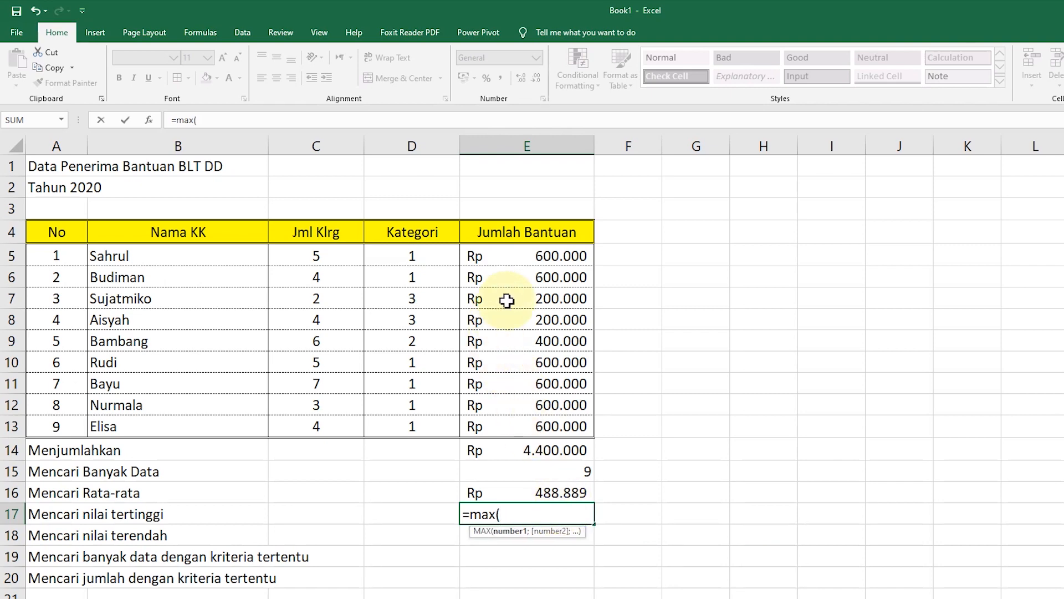
pyautogui.click(524, 259)
pyautogui.moveTo(524, 259); pyautogui.dragTo(531, 429)
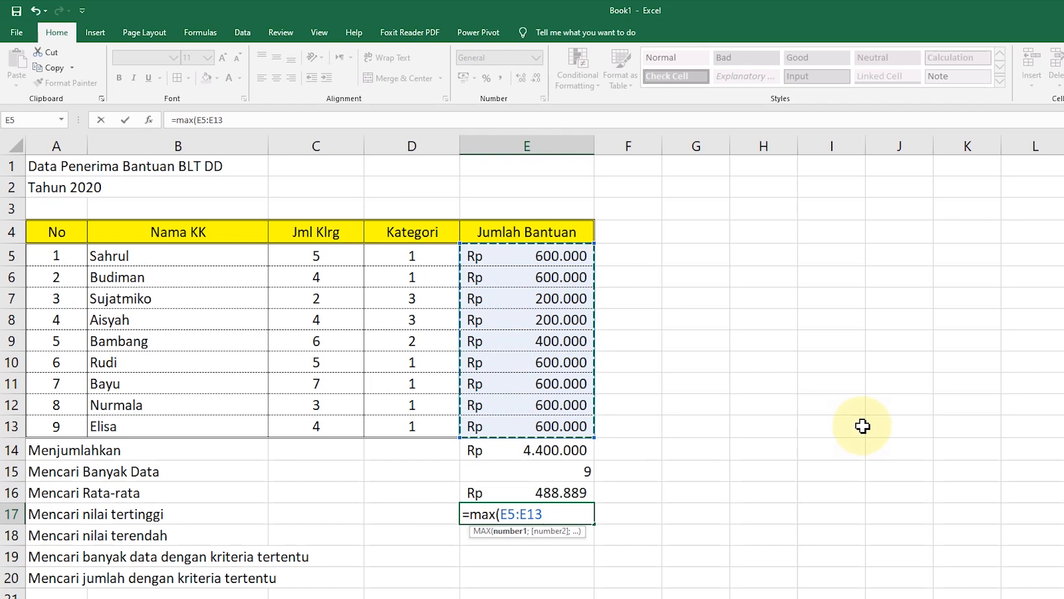
pyautogui.press('Return')
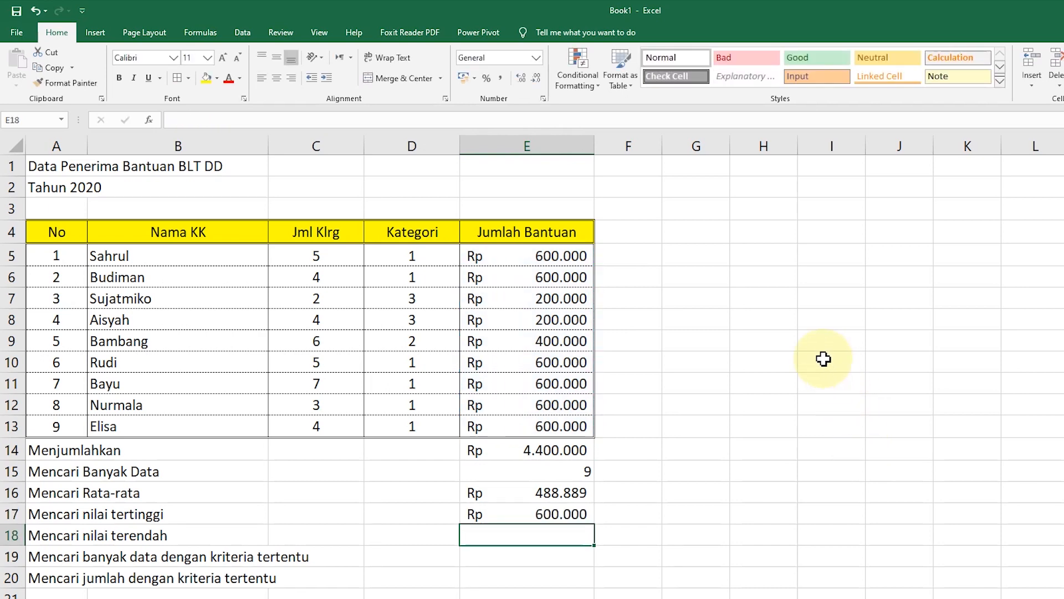
# - Change recipient number 1's Jumlah Bantuan in E5 to 750000 and check the maximum in E17
pyautogui.click(571, 256)
pyautogui.write('750000')
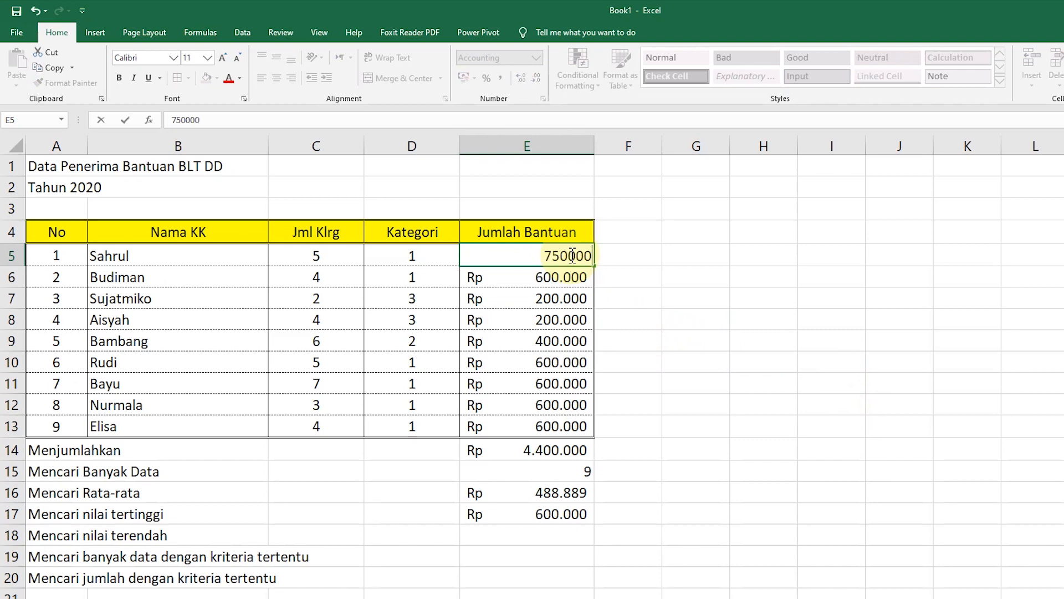
pyautogui.press('Return')
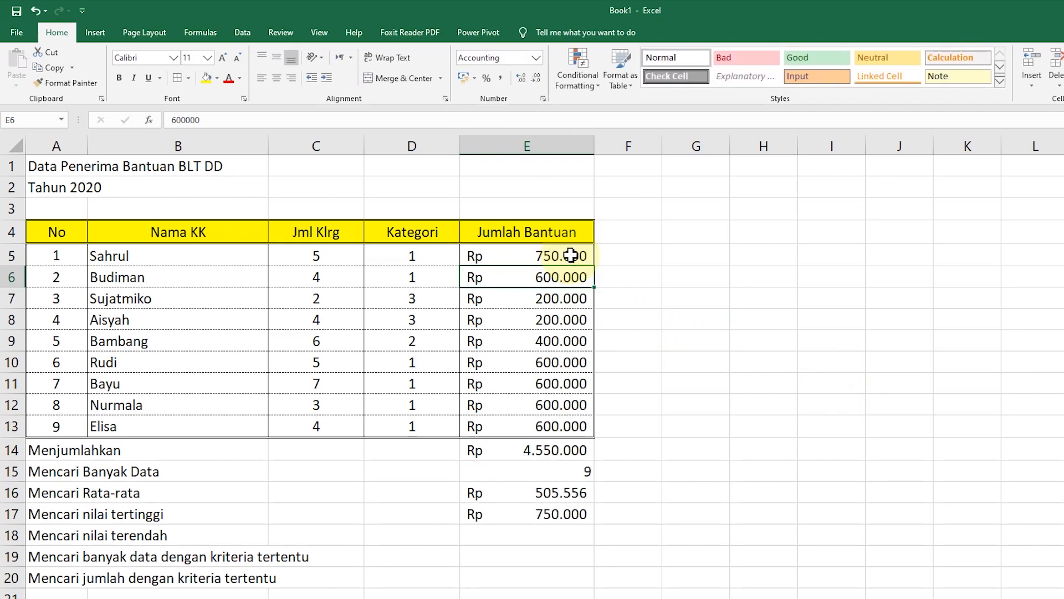
pyautogui.click(559, 519)
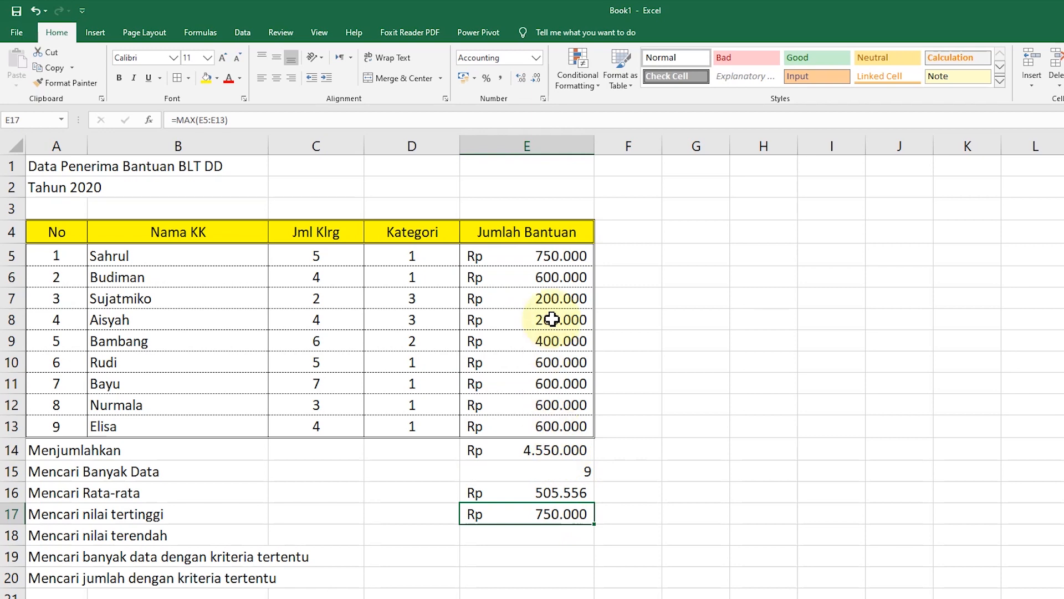
# - Set recipient number 1's Jumlah Bantuan in E5 back to 600000
pyautogui.click(542, 259)
pyautogui.write('600000')
pyautogui.press('Return')
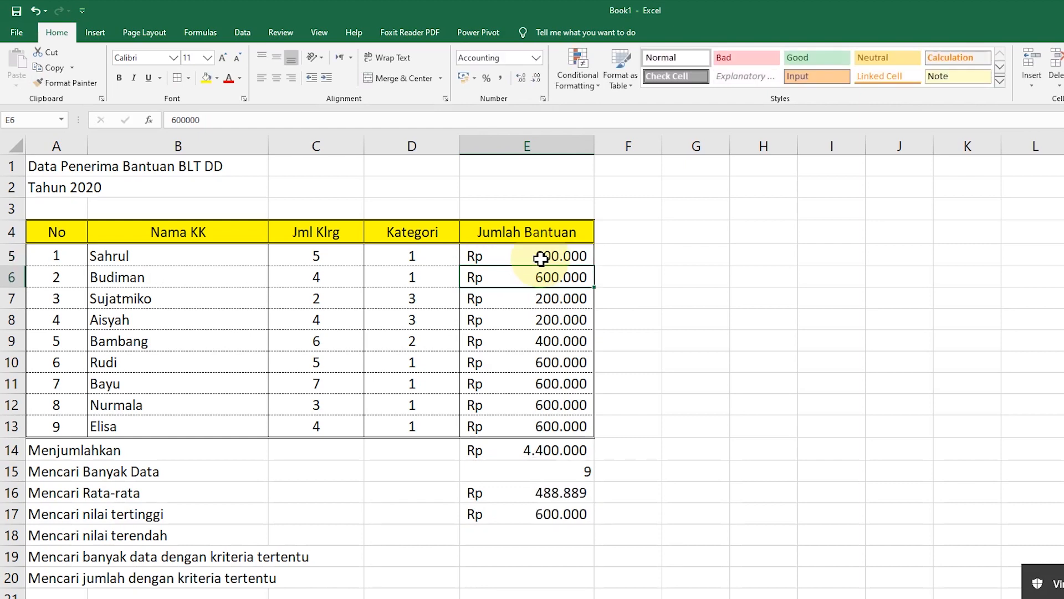
# - Find the lowest Jumlah Bantuan in E18 with the MIN function over E5:E13
pyautogui.click(547, 536)
pyautogui.write('=')
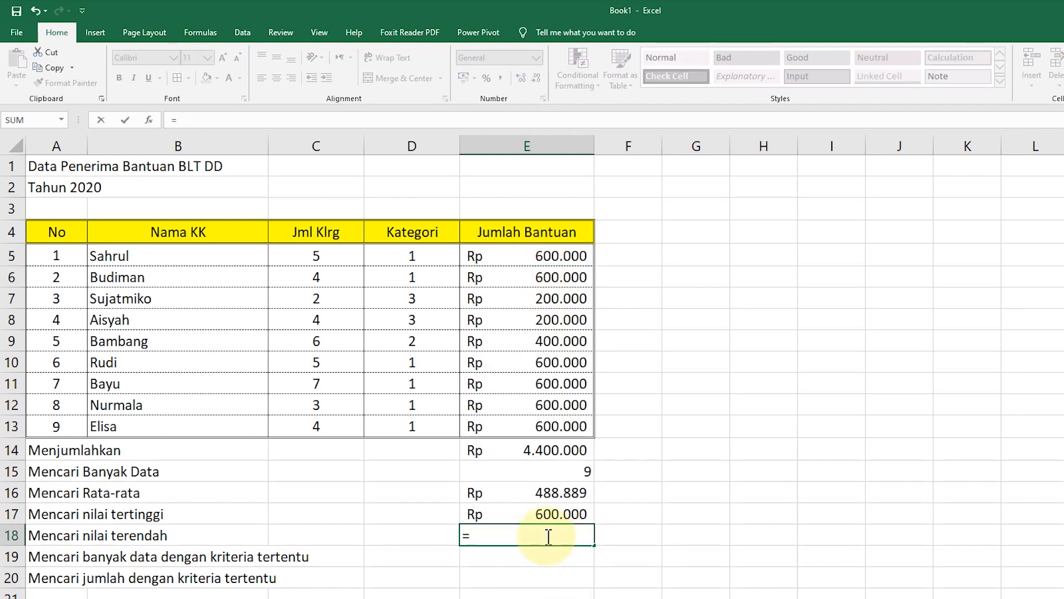
pyautogui.write('mi')
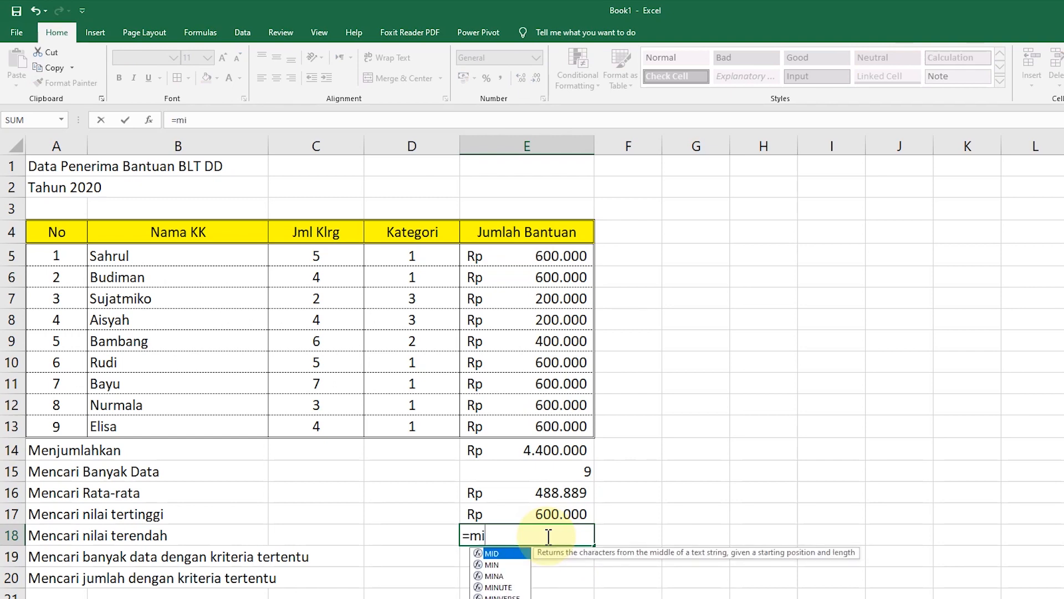
pyautogui.write('n(')
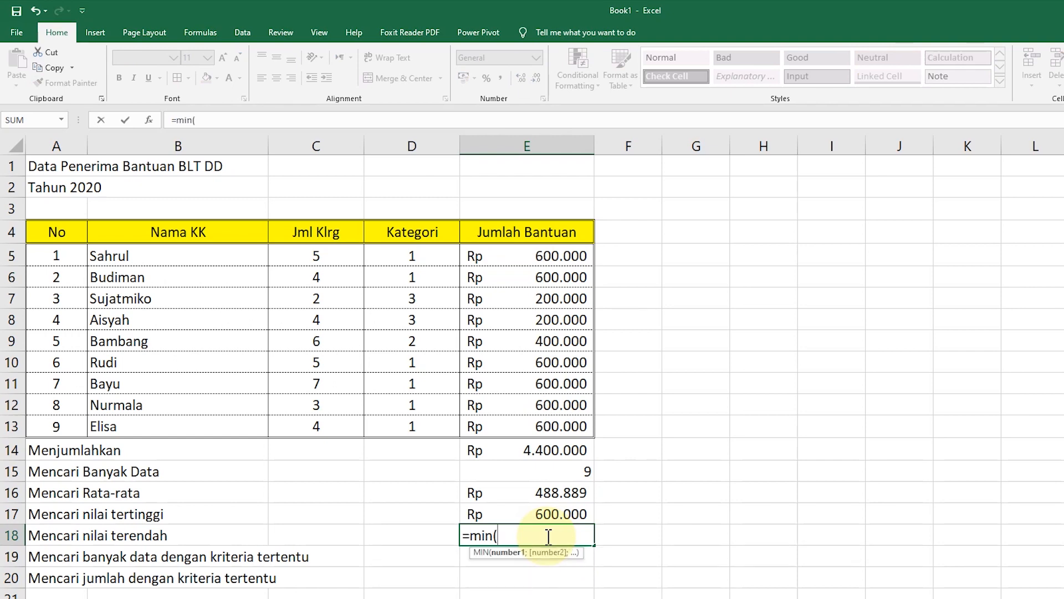
pyautogui.moveTo(533, 251); pyautogui.dragTo(535, 350)
pyautogui.moveTo(536, 412); pyautogui.dragTo(537, 425)
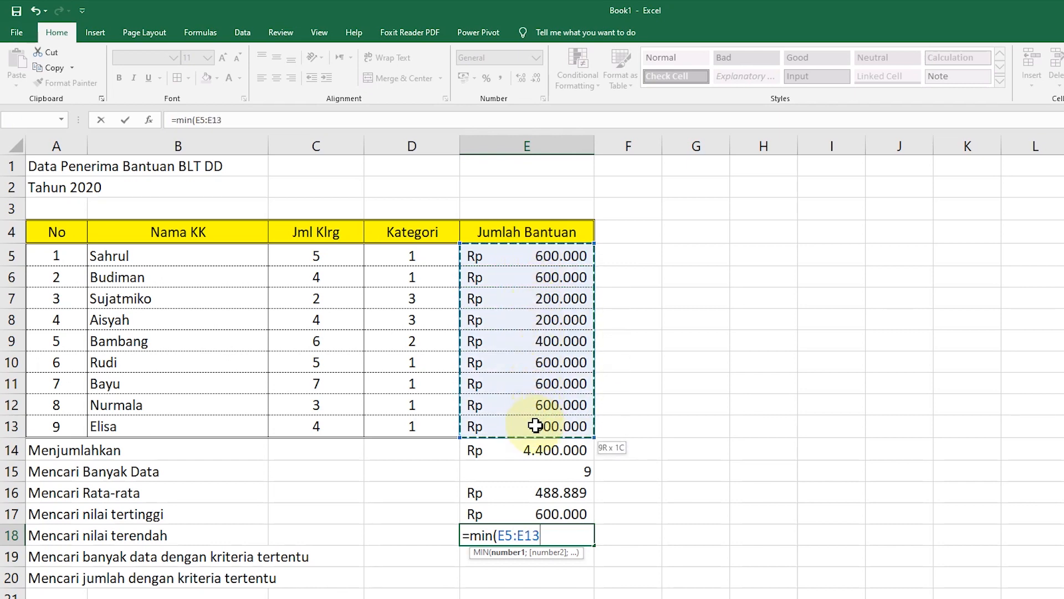
pyautogui.press('Return')
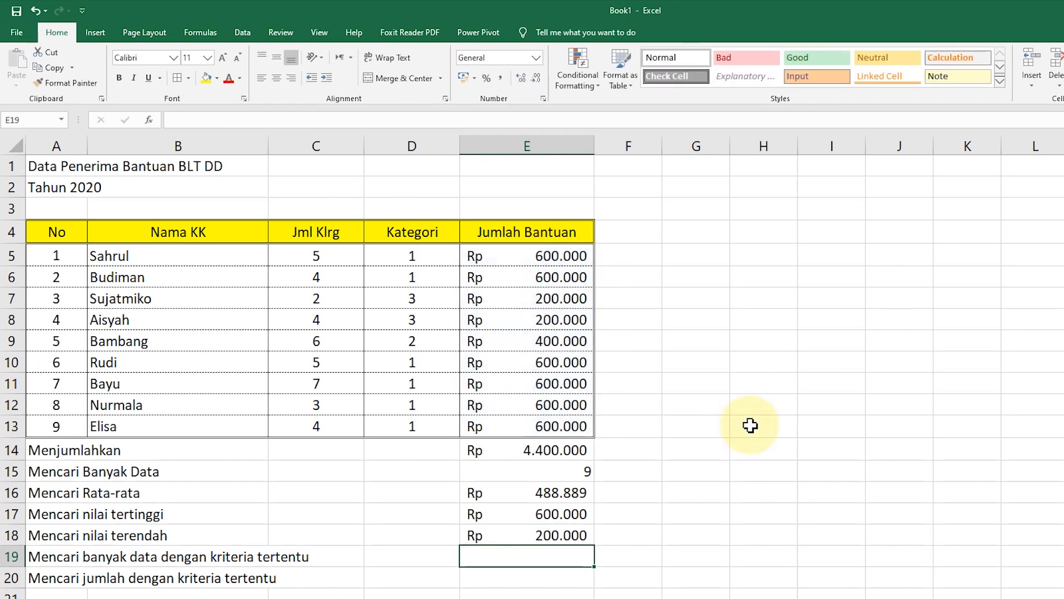
# - Change recipient number 3's Jumlah Bantuan in E7 to 100000 and check the minimum in E18
pyautogui.click(553, 299)
pyautogui.press('F2')
pyautogui.press('BackSpace')
pyautogui.press('BackSpace')
pyautogui.press('BackSpace')
pyautogui.press('BackSpace')
pyautogui.press('BackSpace')
pyautogui.press('BackSpace')
pyautogui.write('1')
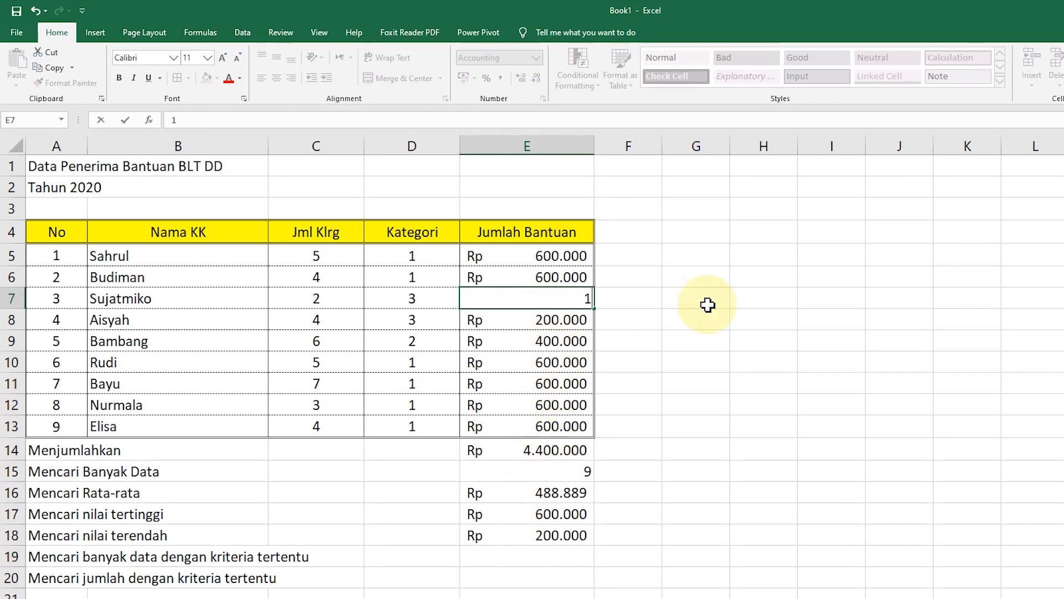
pyautogui.write('00.000')
pyautogui.press('Return')
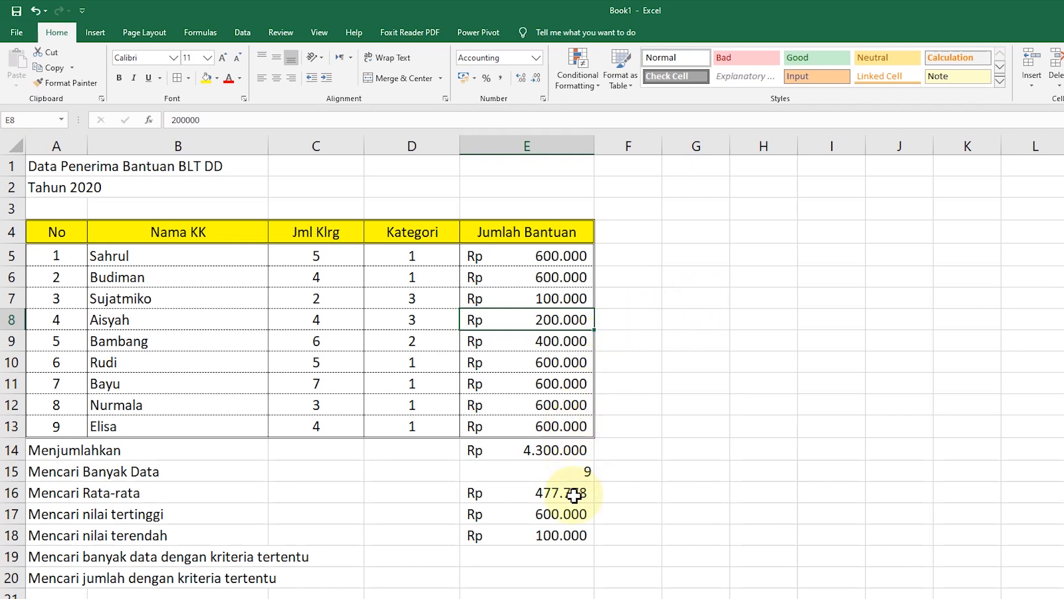
pyautogui.click(564, 538)
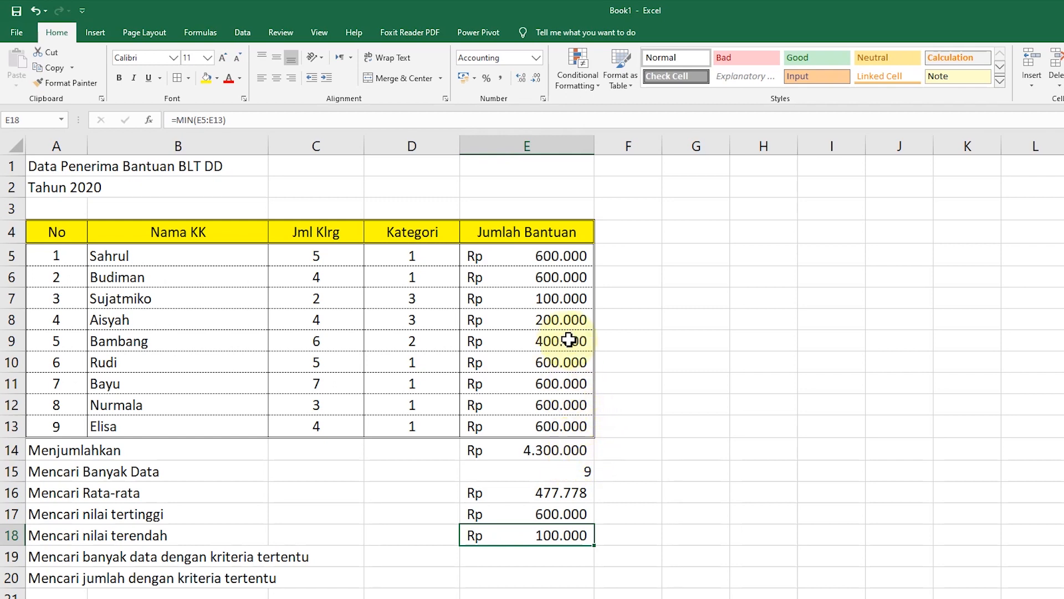
# - Restore recipient number 3's Jumlah Bantuan in E7 to 200000
pyautogui.click(564, 300)
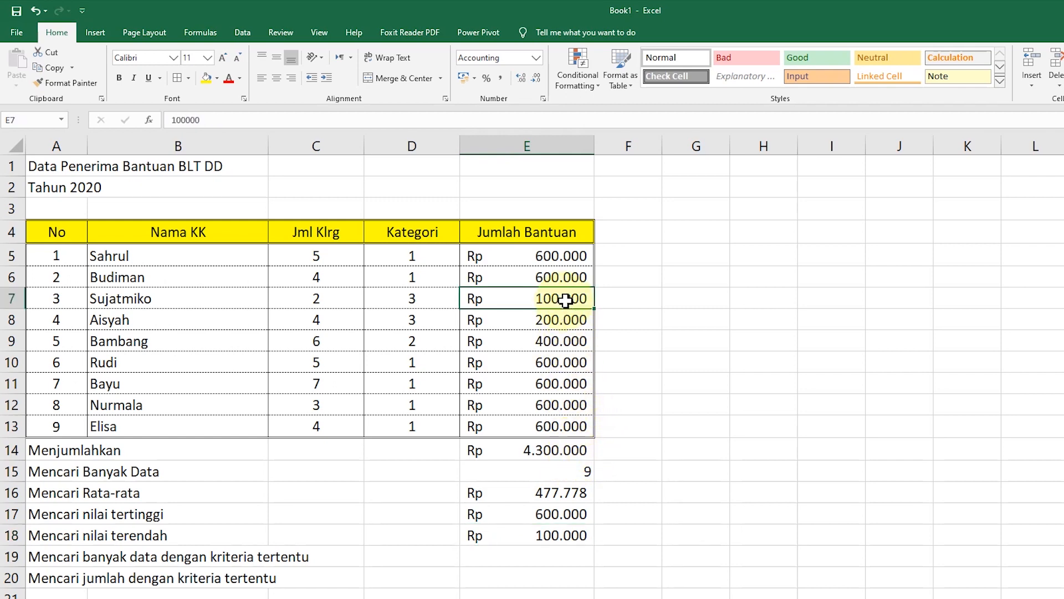
pyautogui.write('200000')
pyautogui.press('Return')
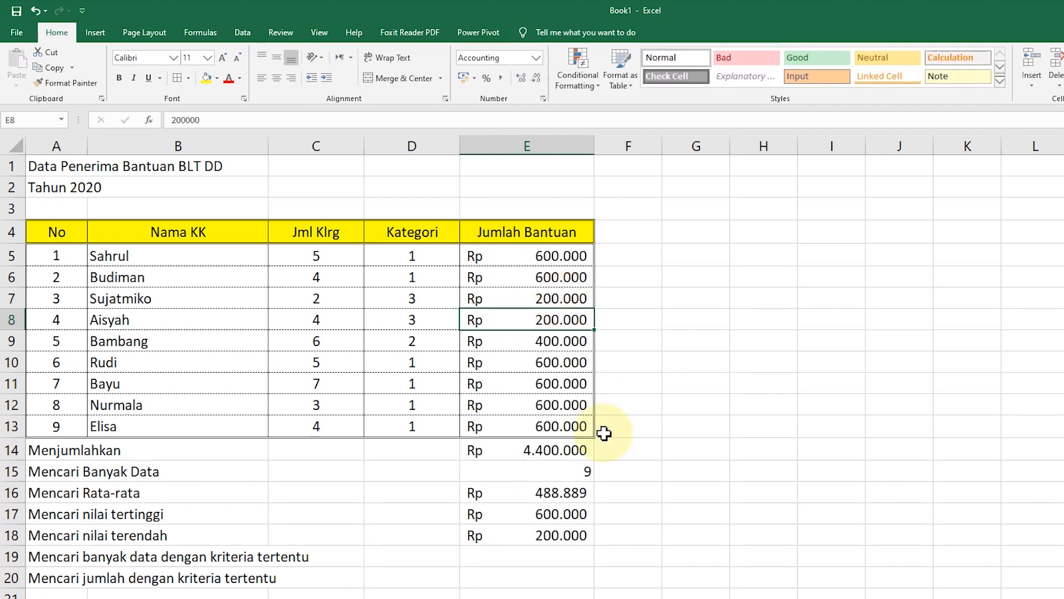
# - Examine the Kategori cells in column D that contain 1 and the plain COUNT formula in E15
pyautogui.scroll(-2, 605, 435)
pyautogui.scroll(2, 560, 471)
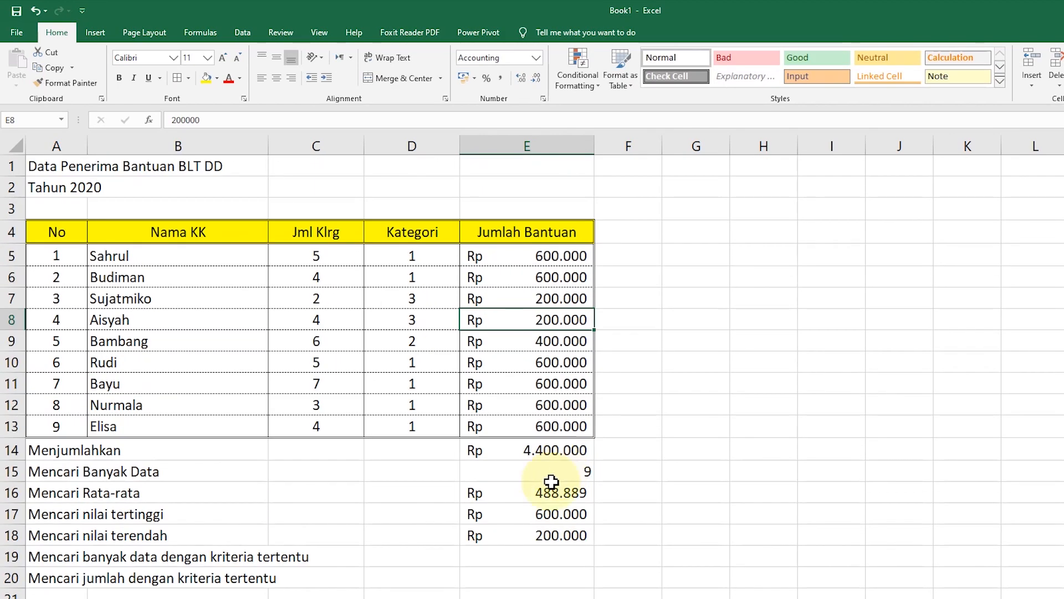
pyautogui.click(518, 557)
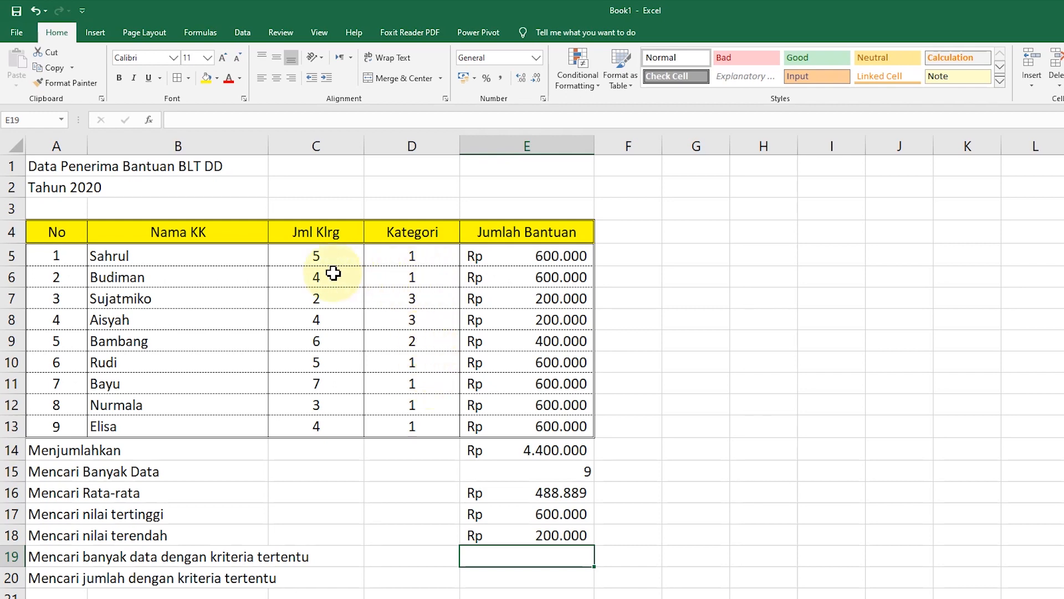
pyautogui.click(418, 258)
pyautogui.click(418, 276)
pyautogui.click(433, 362)
pyautogui.click(432, 392)
pyautogui.click(435, 408)
pyautogui.click(435, 424)
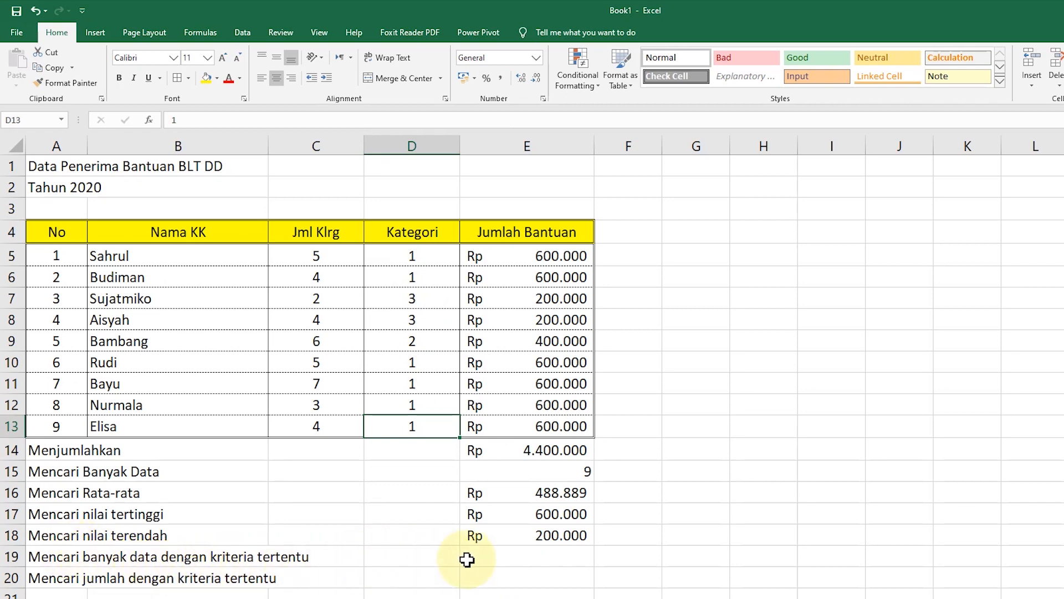
pyautogui.click(499, 560)
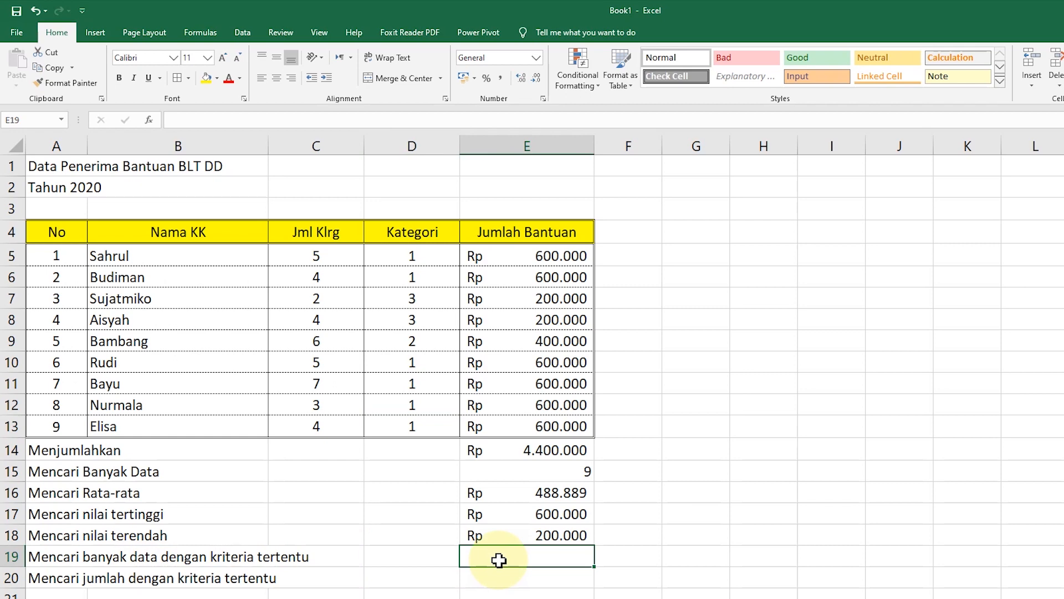
pyautogui.click(513, 470)
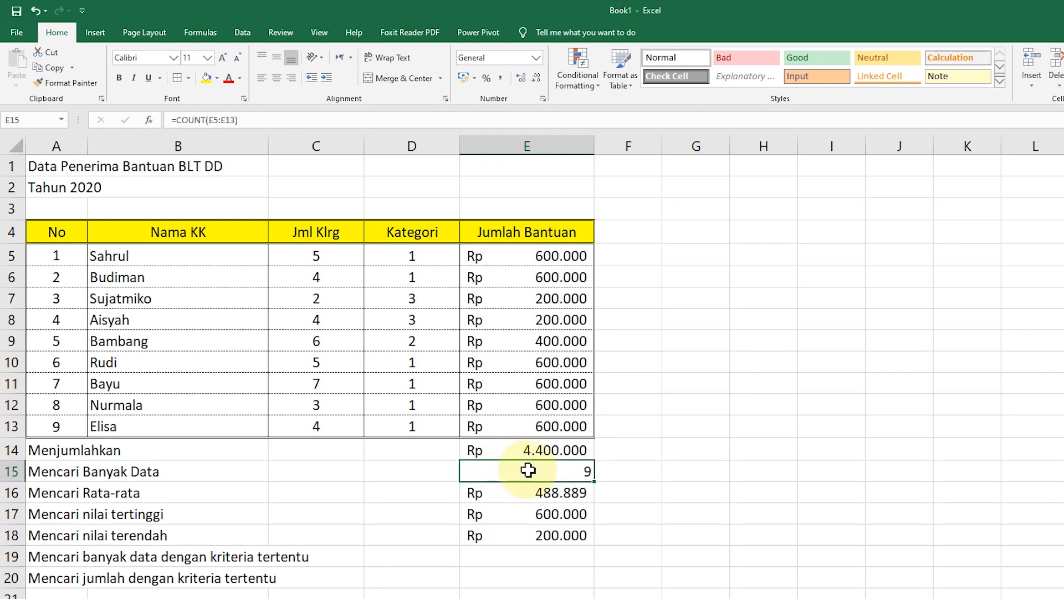
# - Start a COUNTIF formula in E19 with the Kategori cells D5:D13 as its range
pyautogui.click(487, 559)
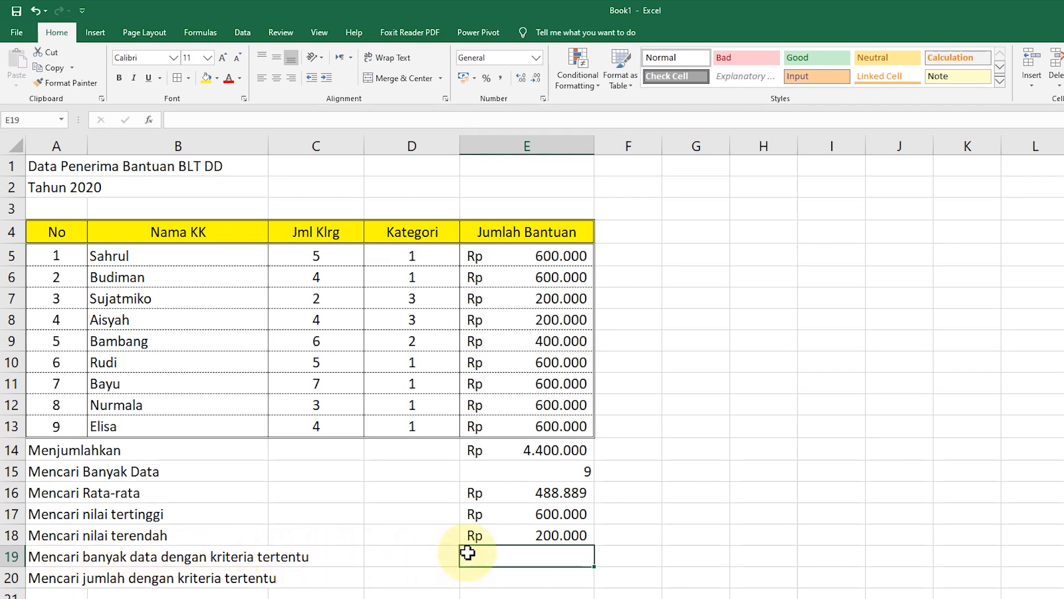
pyautogui.write('=')
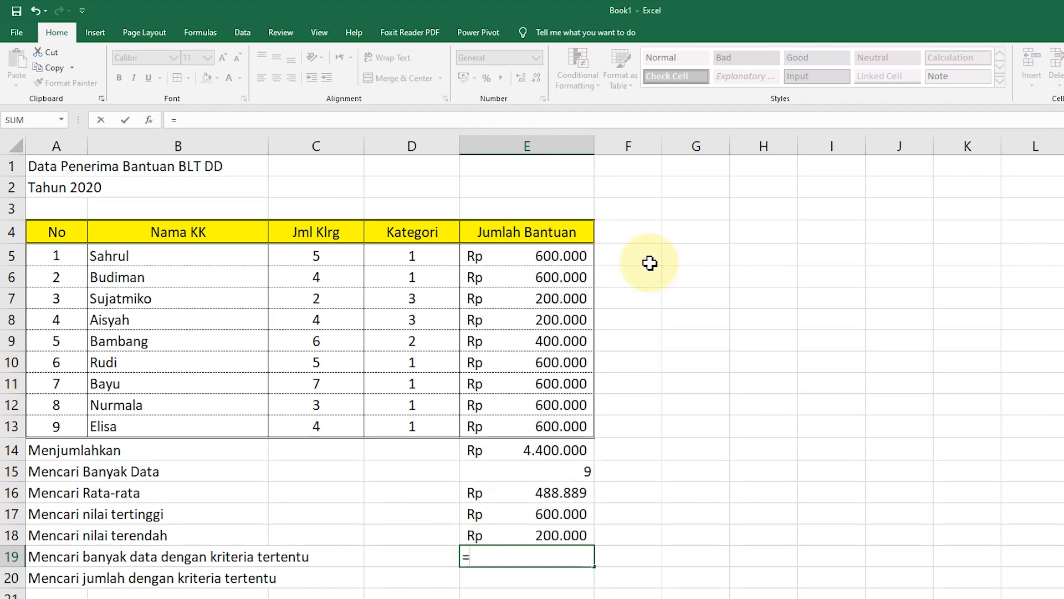
pyautogui.write('count')
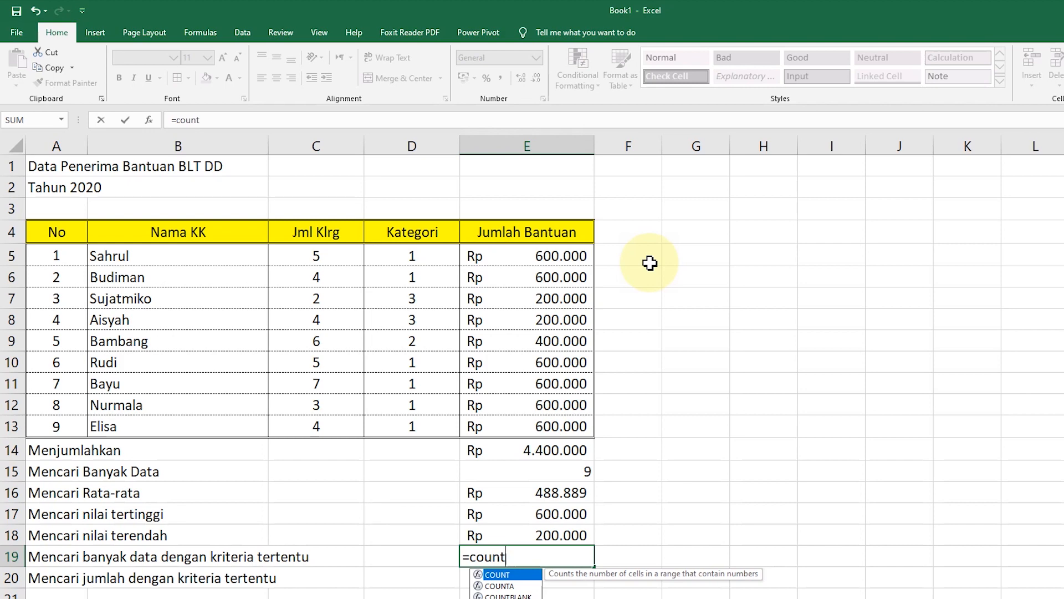
pyautogui.write('if')
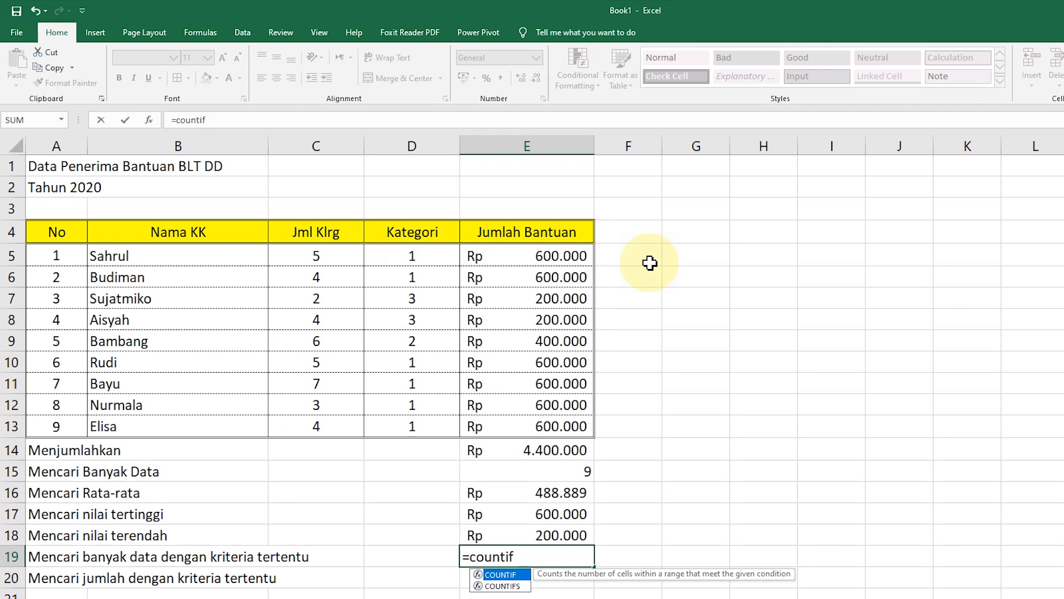
pyautogui.write('(')
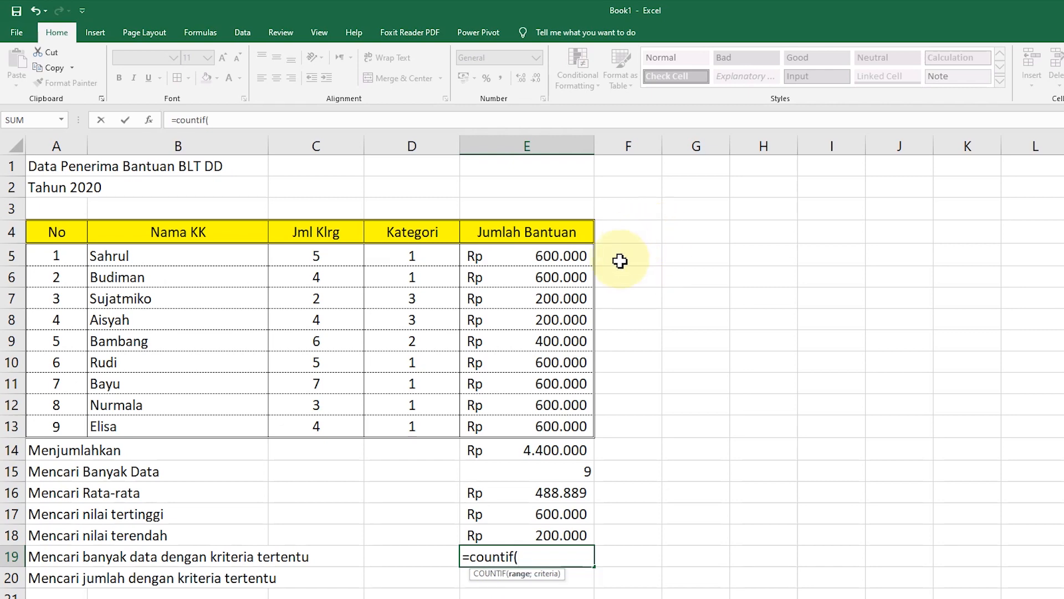
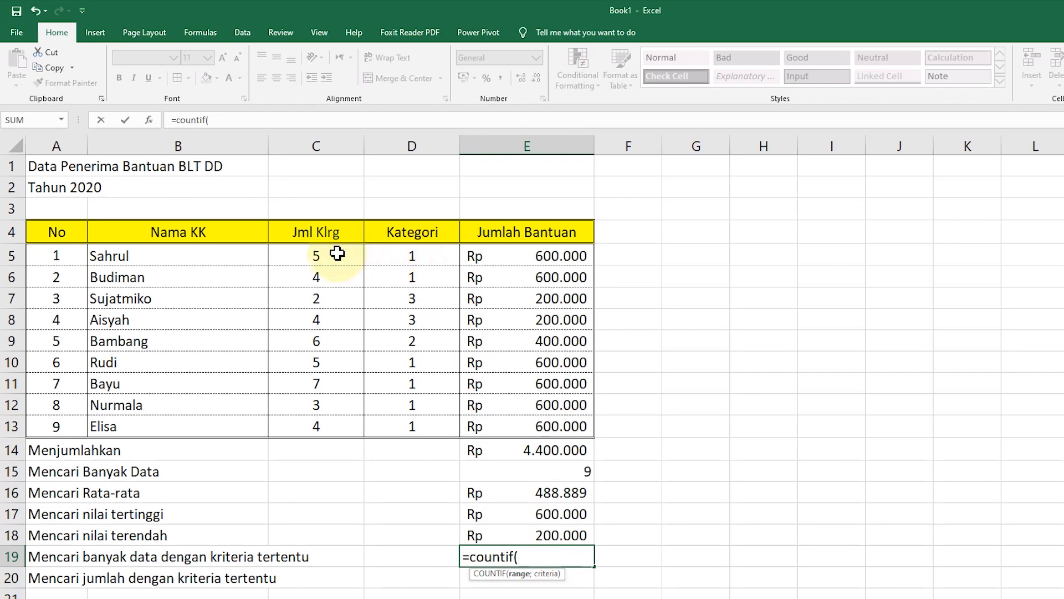
pyautogui.moveTo(233, 256); pyautogui.dragTo(266, 406)
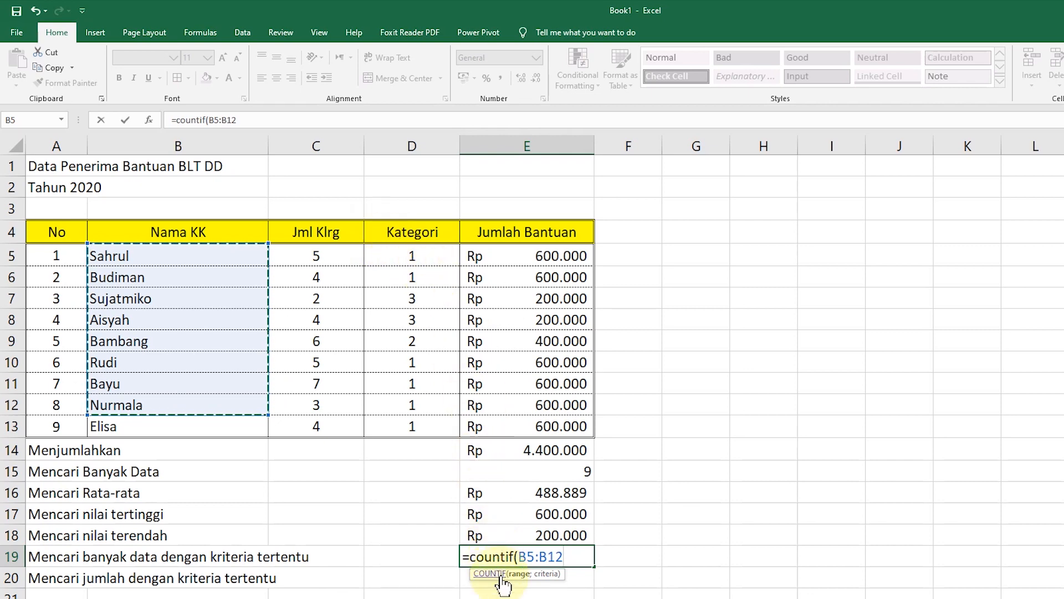
pyautogui.click(401, 252)
pyautogui.moveTo(401, 253); pyautogui.dragTo(411, 417)
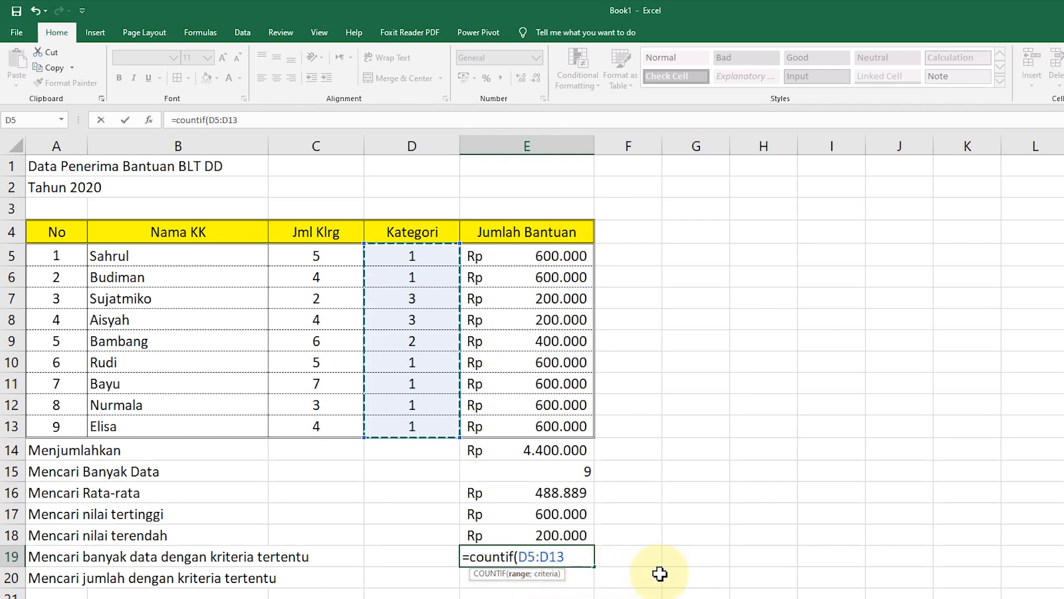
# - Try a semicolon and a comma as the argument separator after D5:D13 in the COUNTIF formula
pyautogui.write(';')
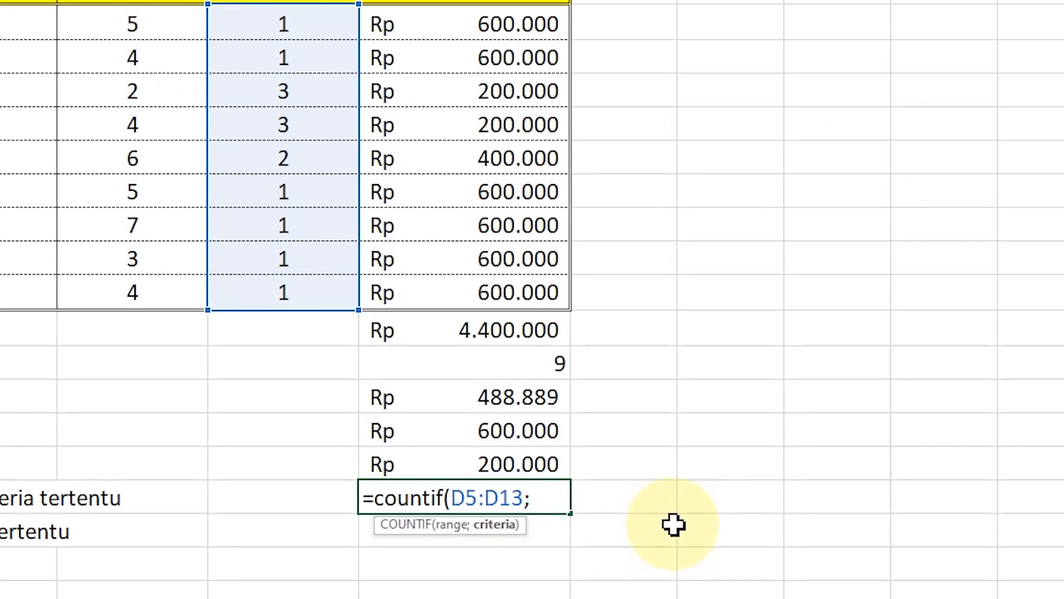
pyautogui.press('BackSpace')
pyautogui.write(',')
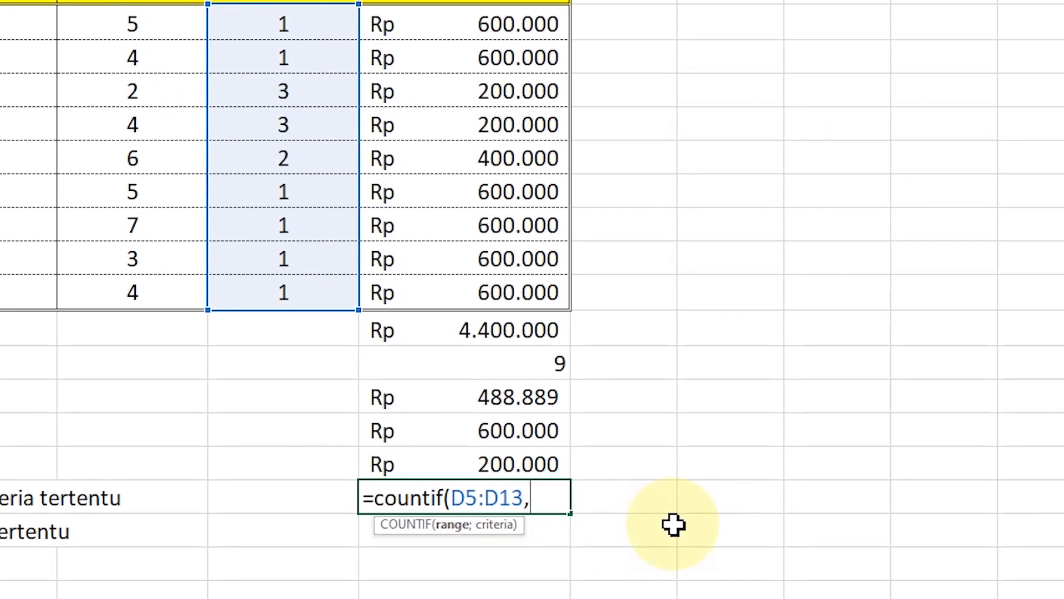
pyautogui.press('BackSpace')
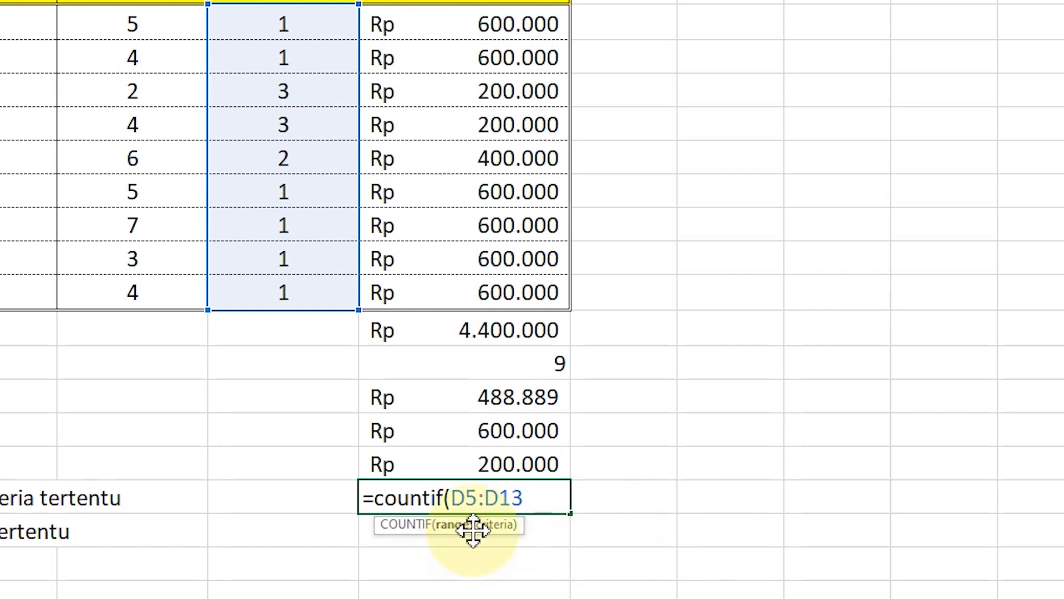
pyautogui.write(';')
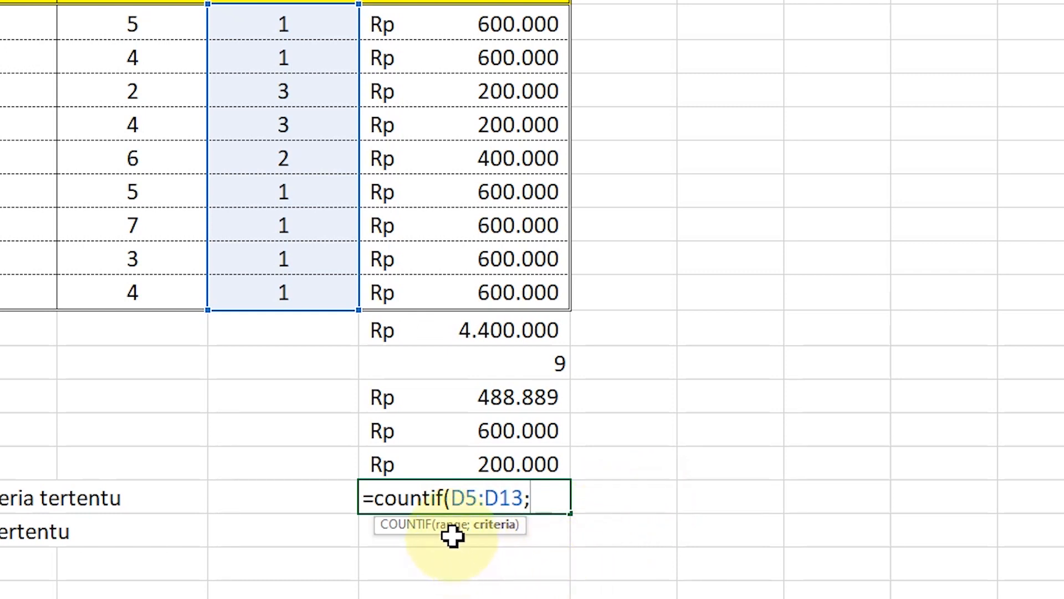
pyautogui.press('BackSpace')
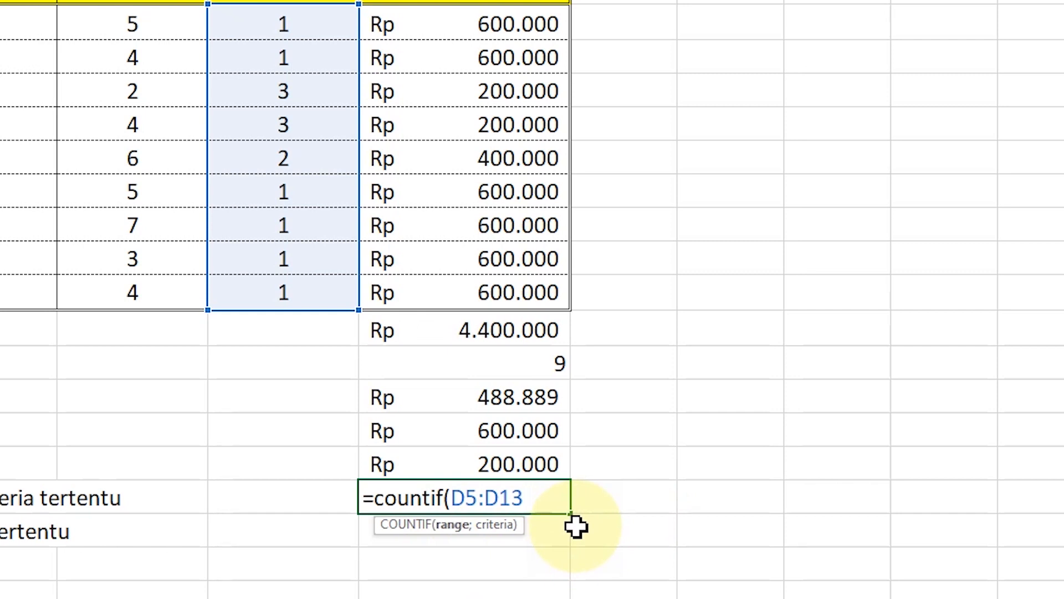
# - Complete the COUNTIF formula in E19 with a semicolon and the criterion "1", and select the cell to check its result
pyautogui.write(';')
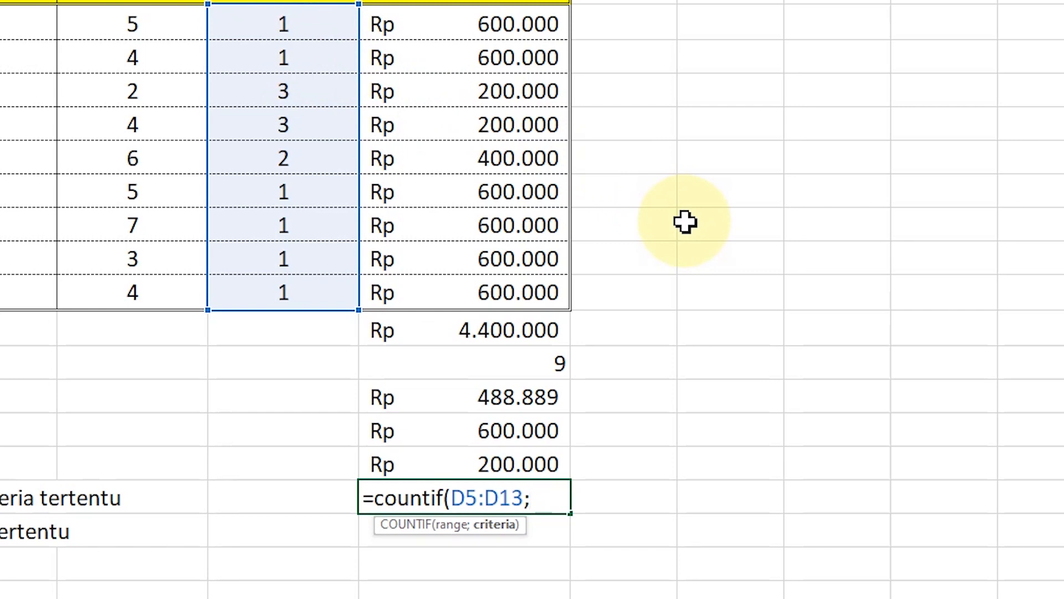
pyautogui.write('"')
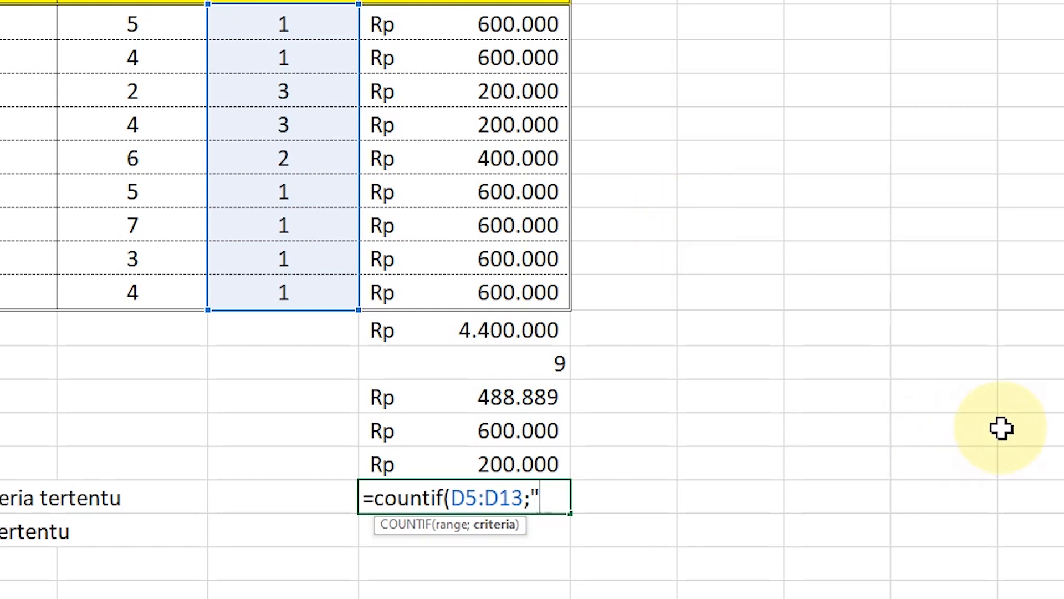
pyautogui.write('1"')
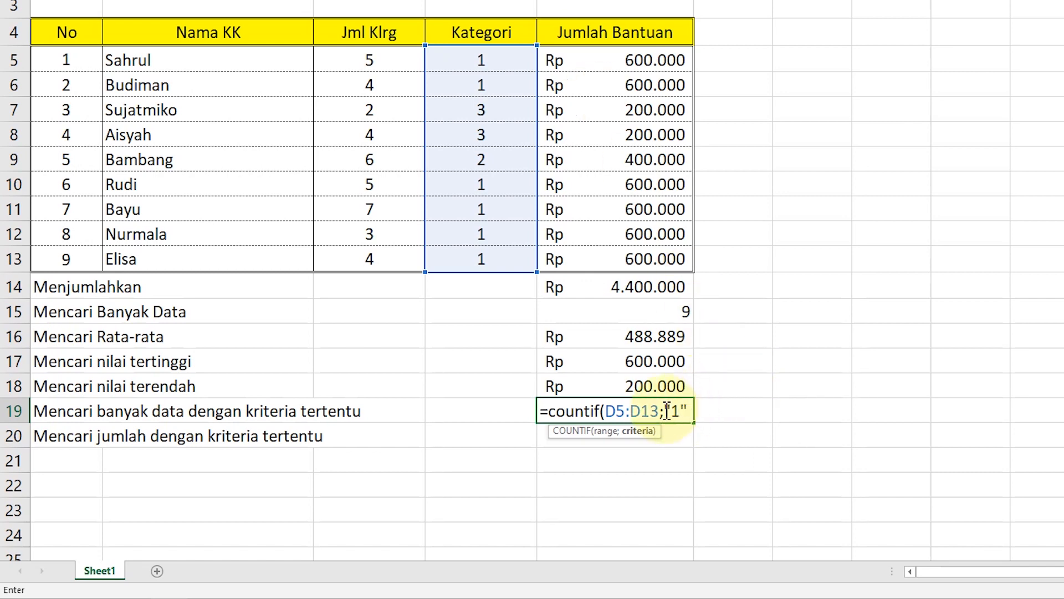
pyautogui.click(617, 411)
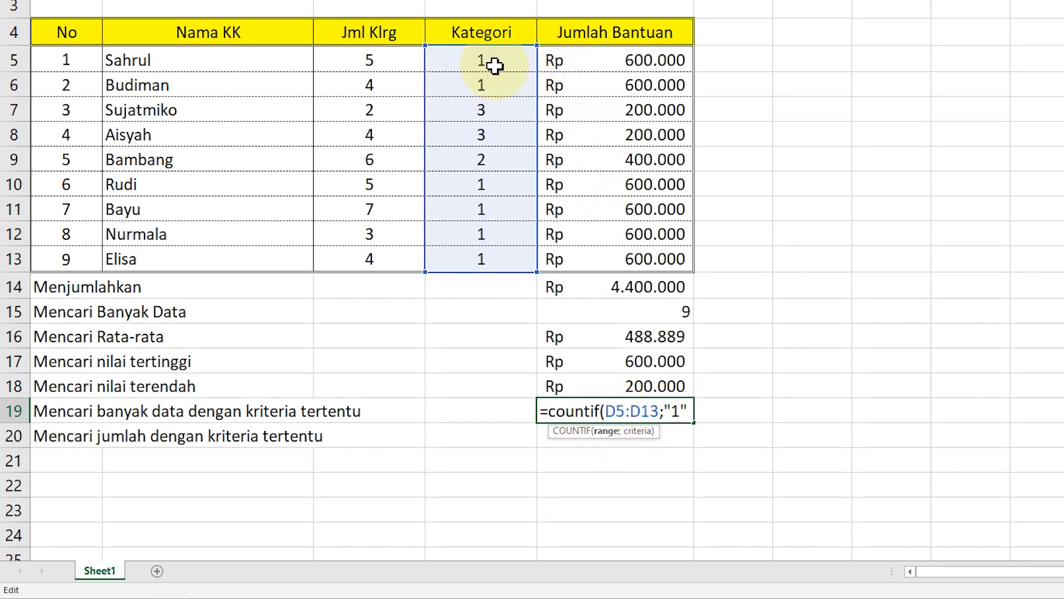
pyautogui.click(683, 410)
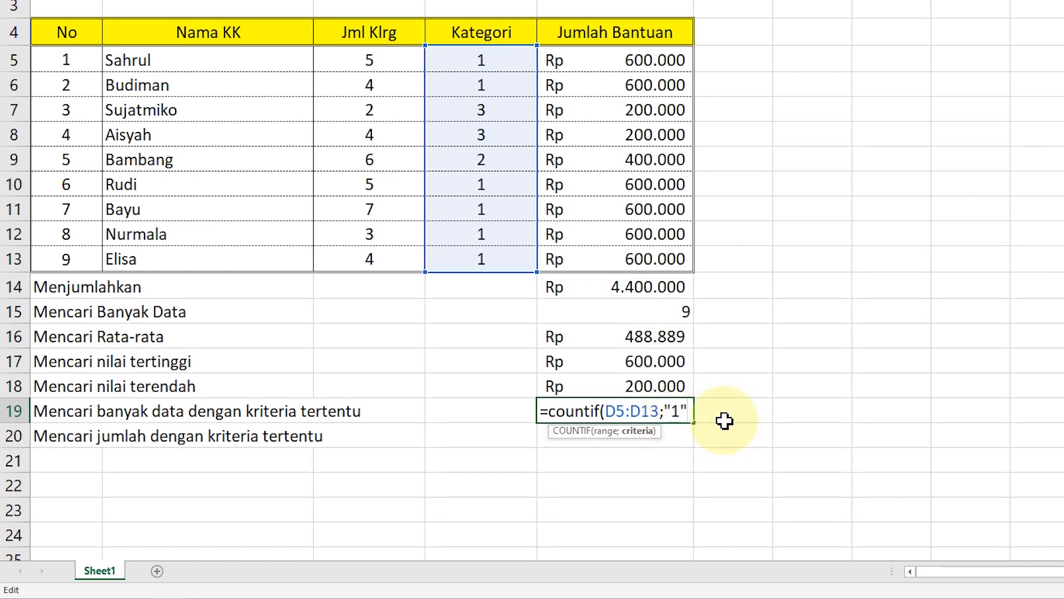
pyautogui.press('Return')
pyautogui.click(654, 413)
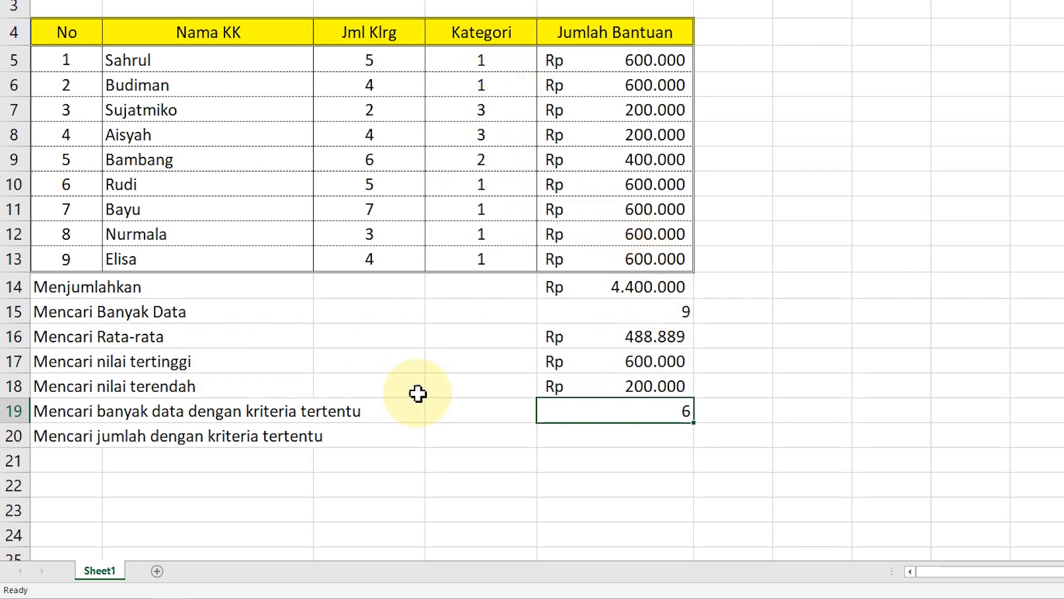
# - Start a SUMIF formula in E20 with the Kategori cells D5:D13 as its range
pyautogui.scroll(-1, 637, 397)
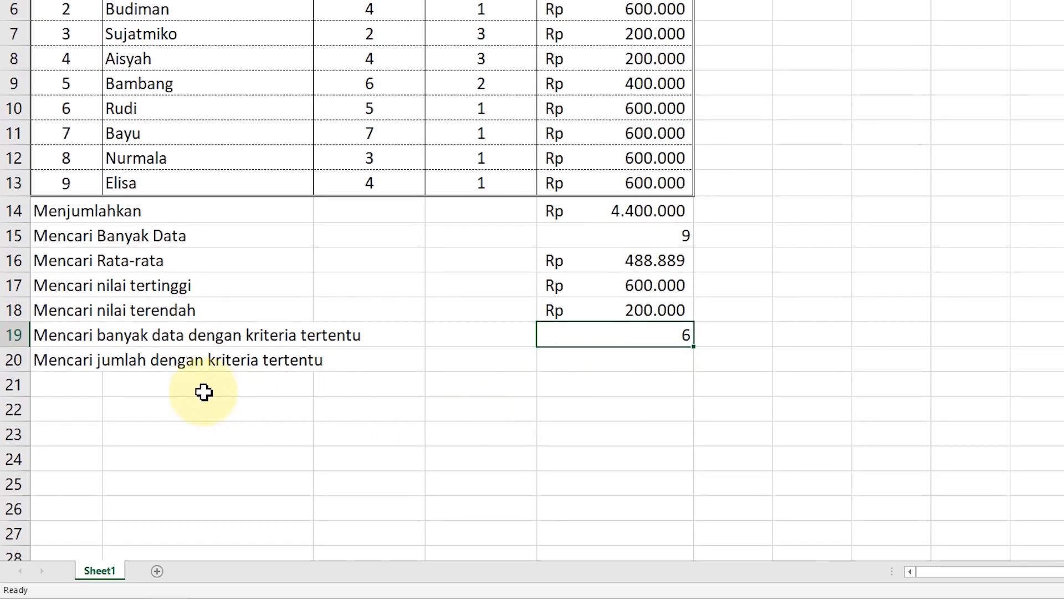
pyautogui.click(623, 359)
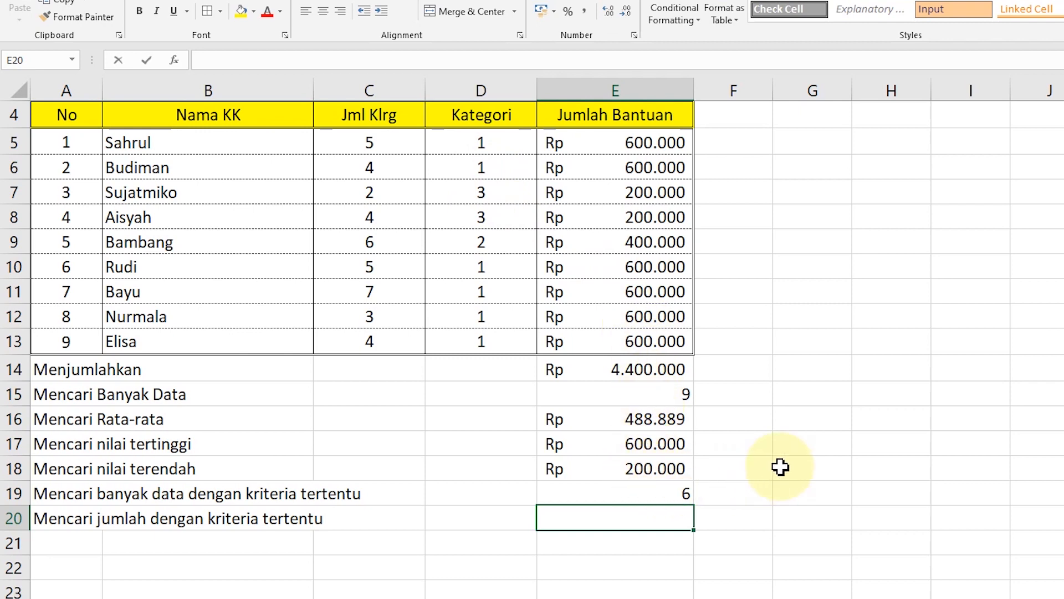
pyautogui.write('=')
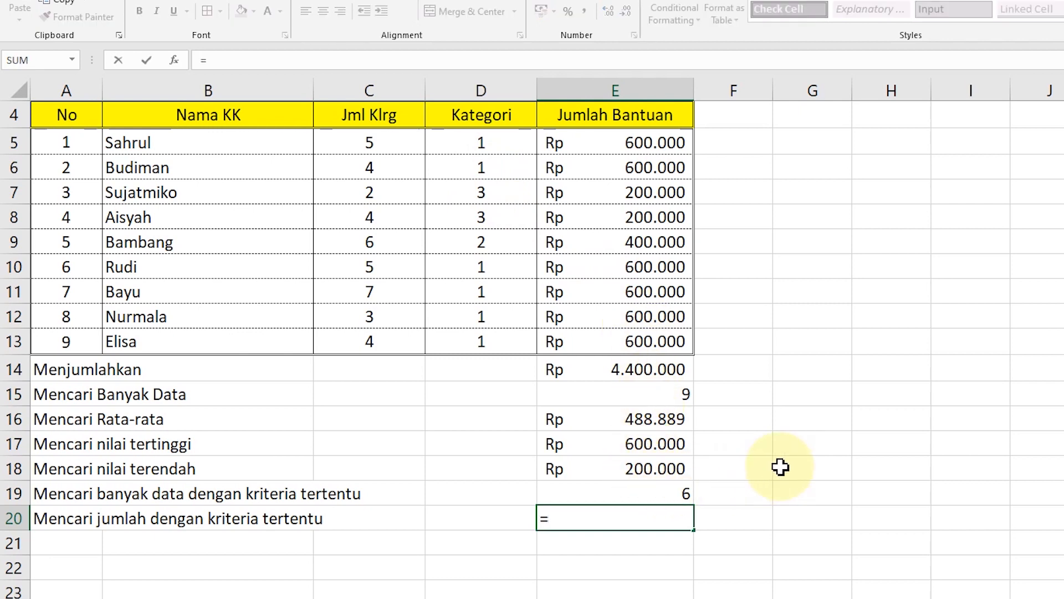
pyautogui.write('su')
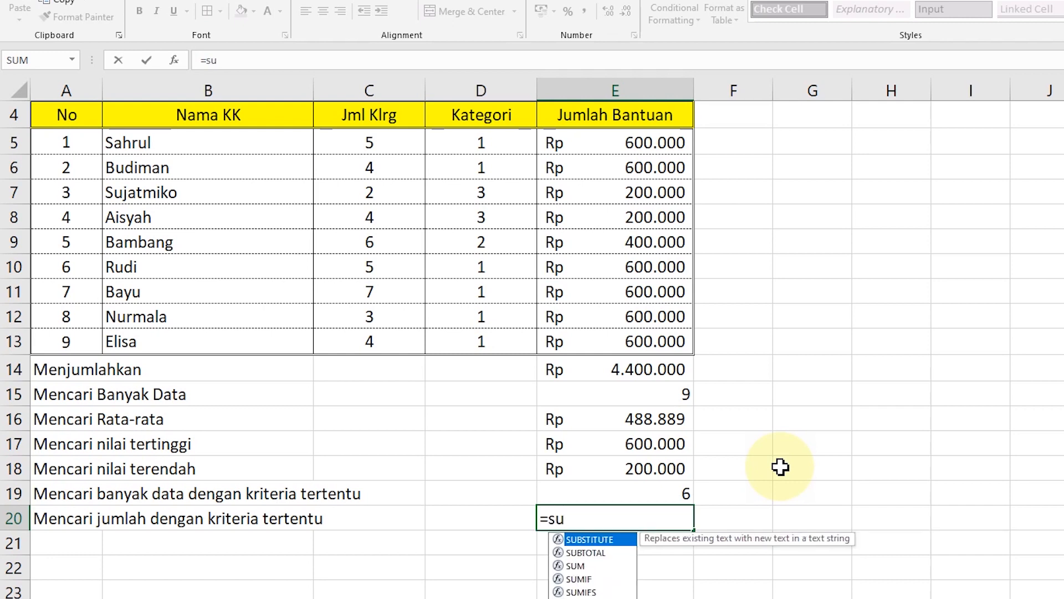
pyautogui.write('mif')
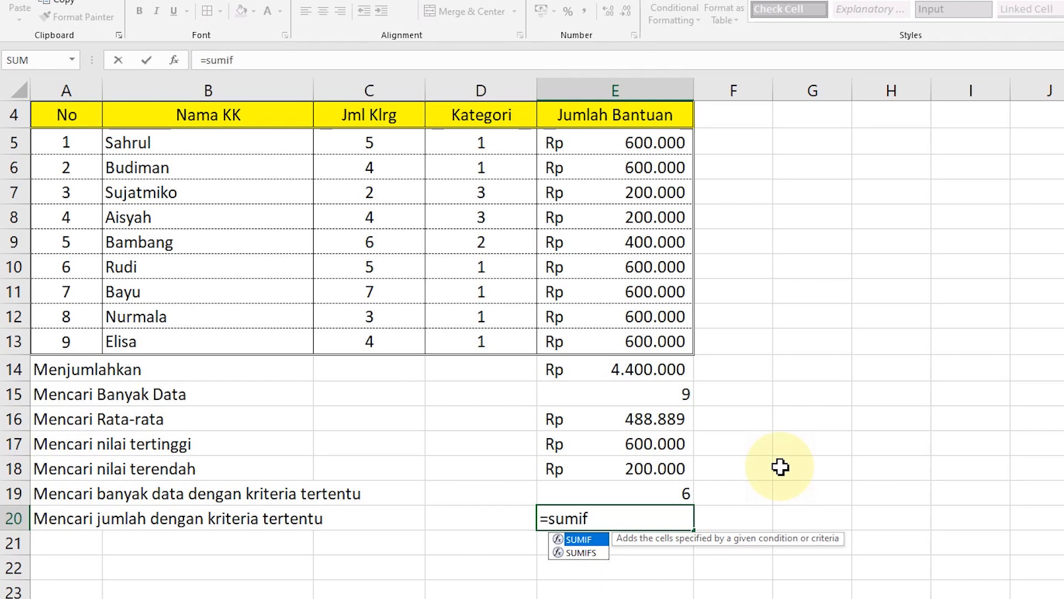
pyautogui.write('(')
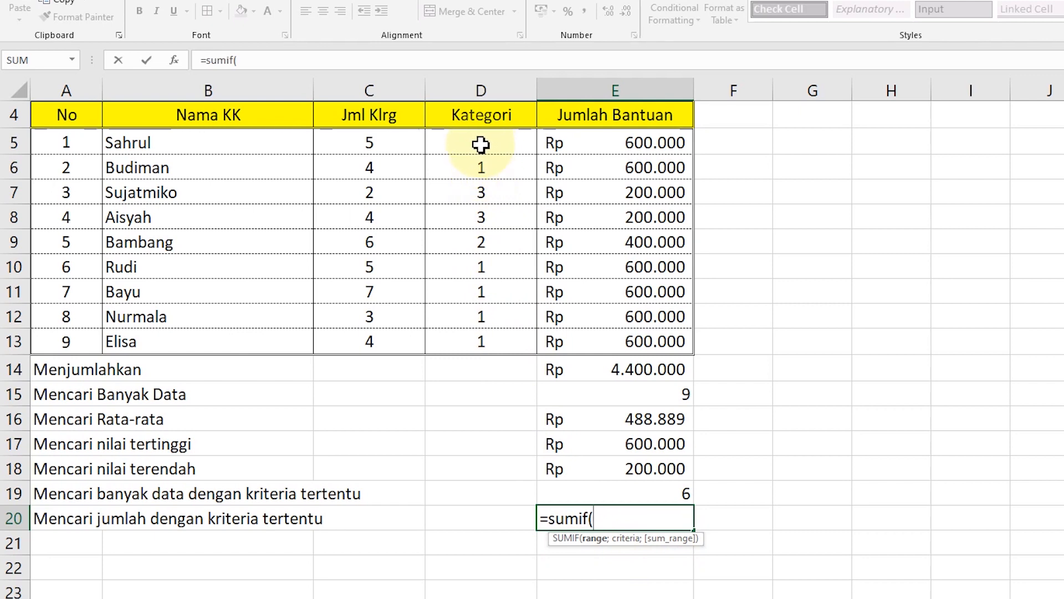
pyautogui.moveTo(481, 144); pyautogui.dragTo(524, 335)
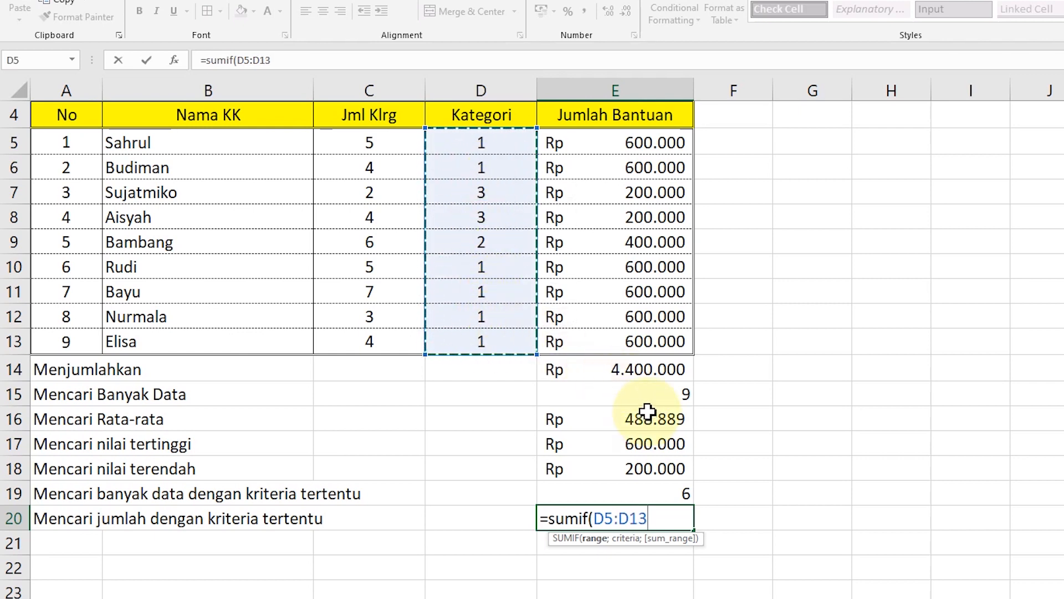
# - Complete the SUMIF formula in E20 with the criterion "1" and the Jumlah Bantuan cells E5:E13 as the sum range
pyautogui.write(';')
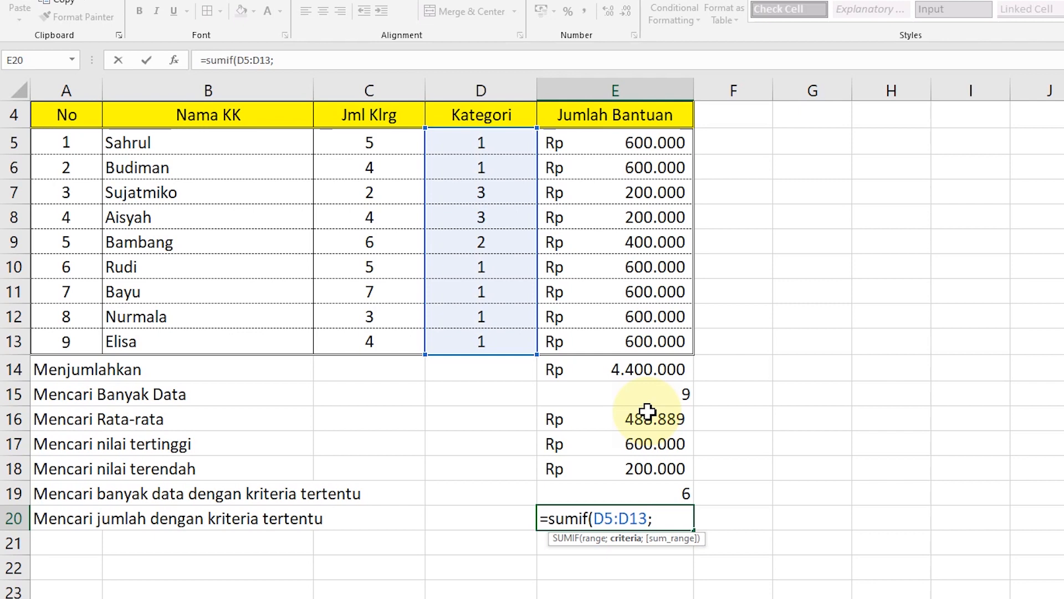
pyautogui.write('1')
pyautogui.write(';')
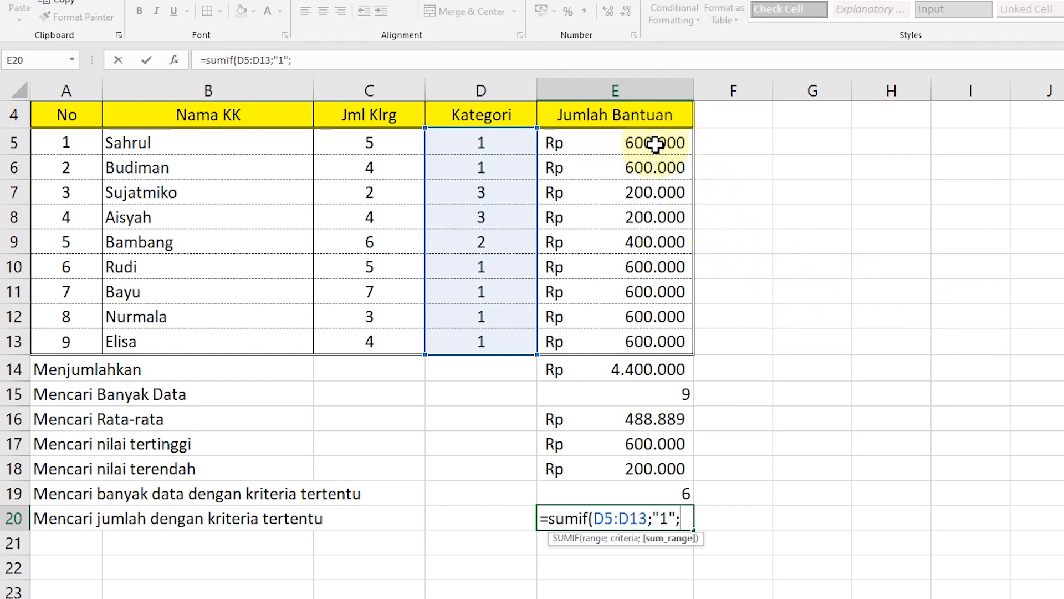
pyautogui.click(616, 146)
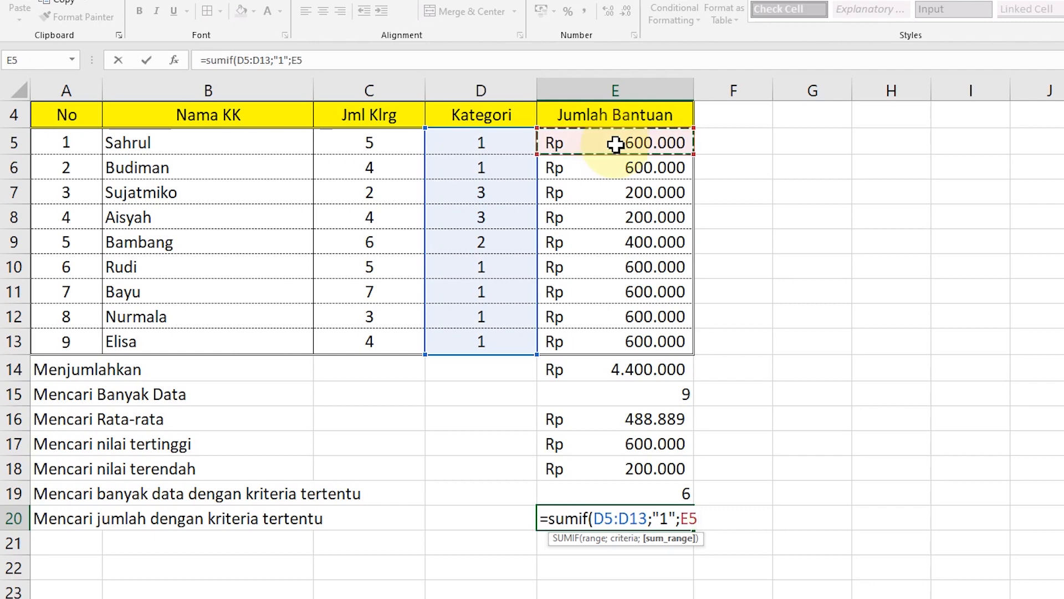
pyautogui.moveTo(616, 144); pyautogui.dragTo(625, 332)
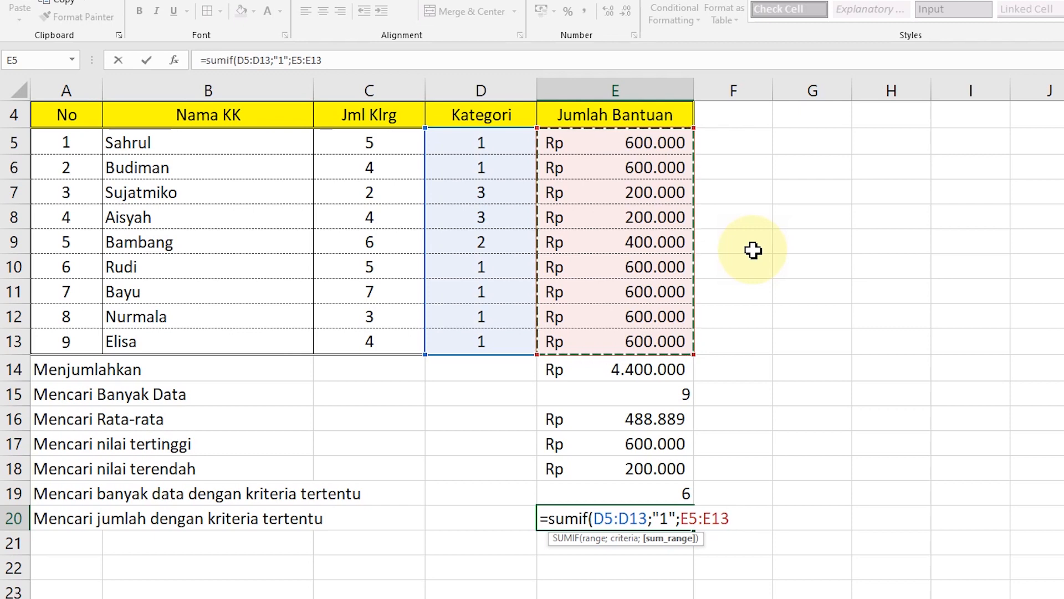
pyautogui.press('Return')
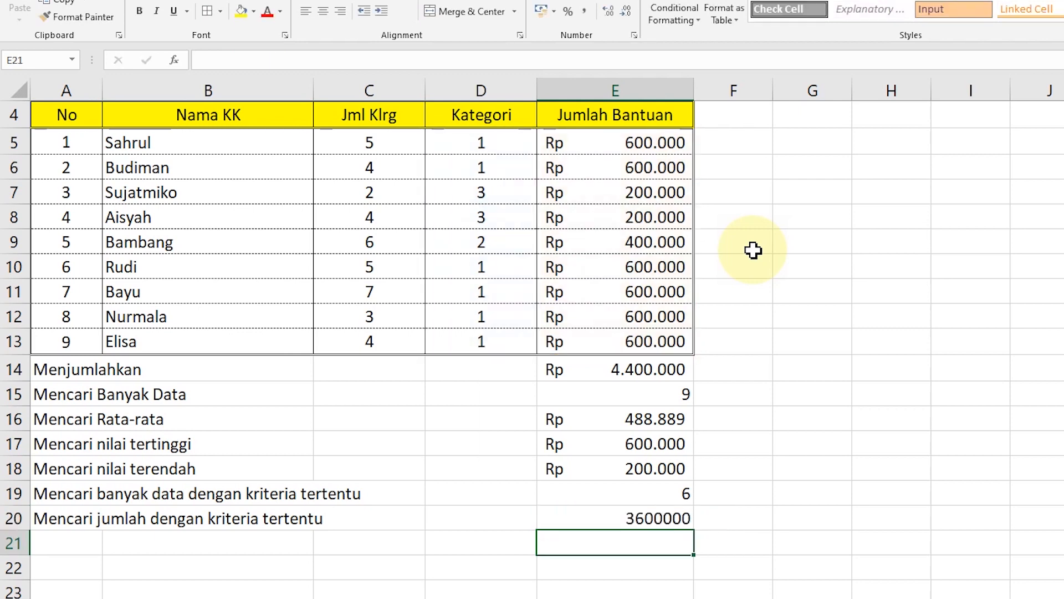
# - Check the formulas in E19 and E20, and copy the rupiah format of E18 onto E20
pyautogui.click(686, 489)
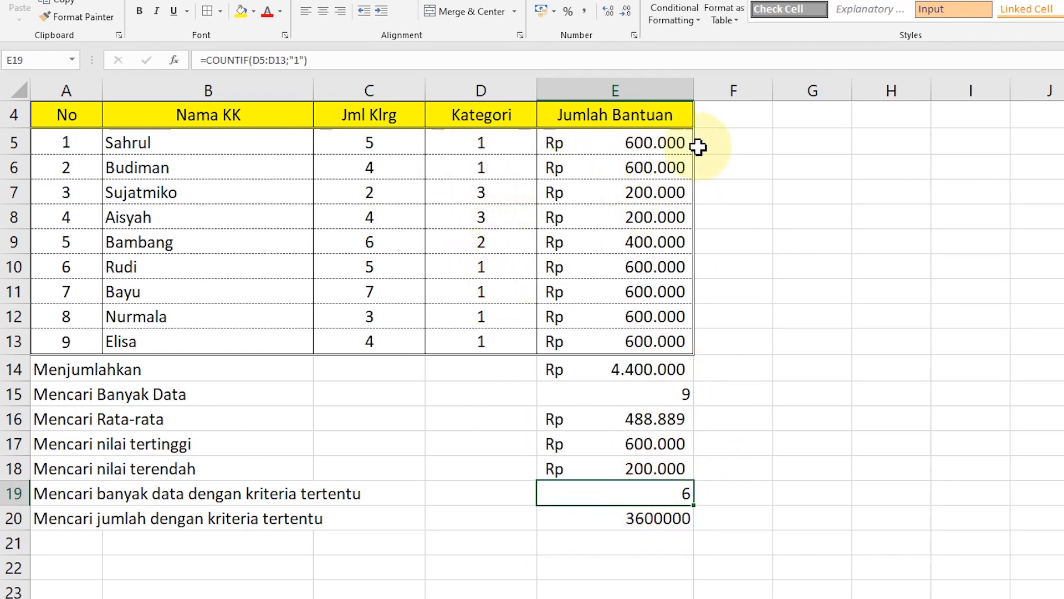
pyautogui.click(680, 520)
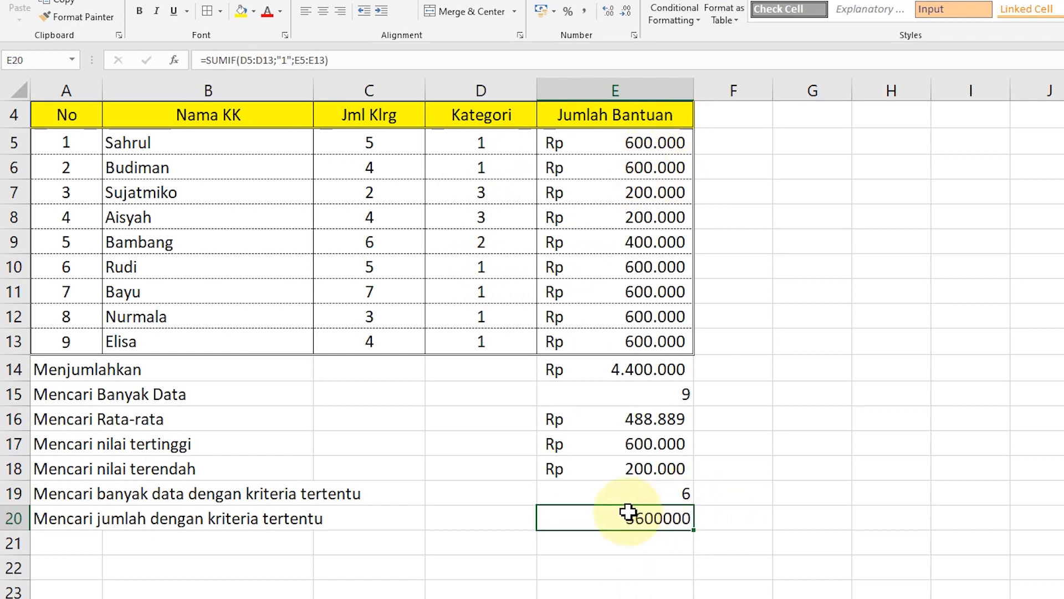
pyautogui.click(625, 467)
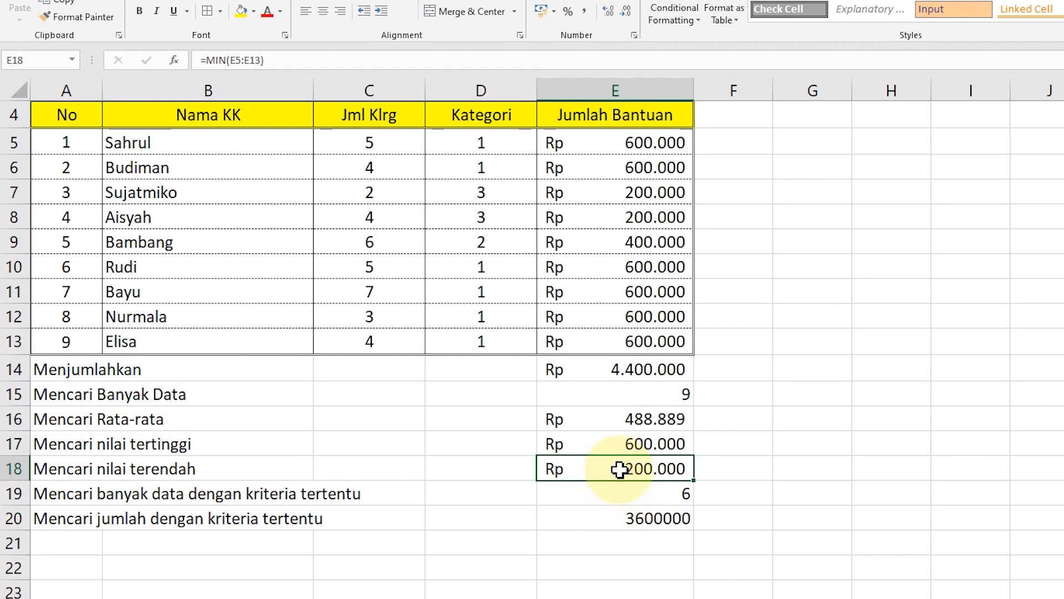
pyautogui.click(101, 17)
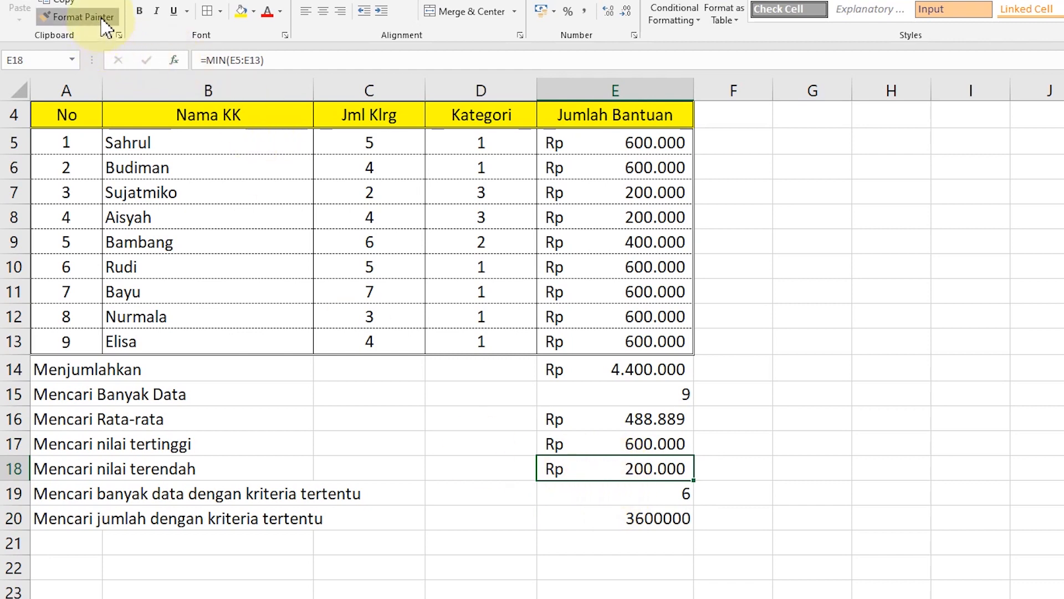
pyautogui.click(654, 517)
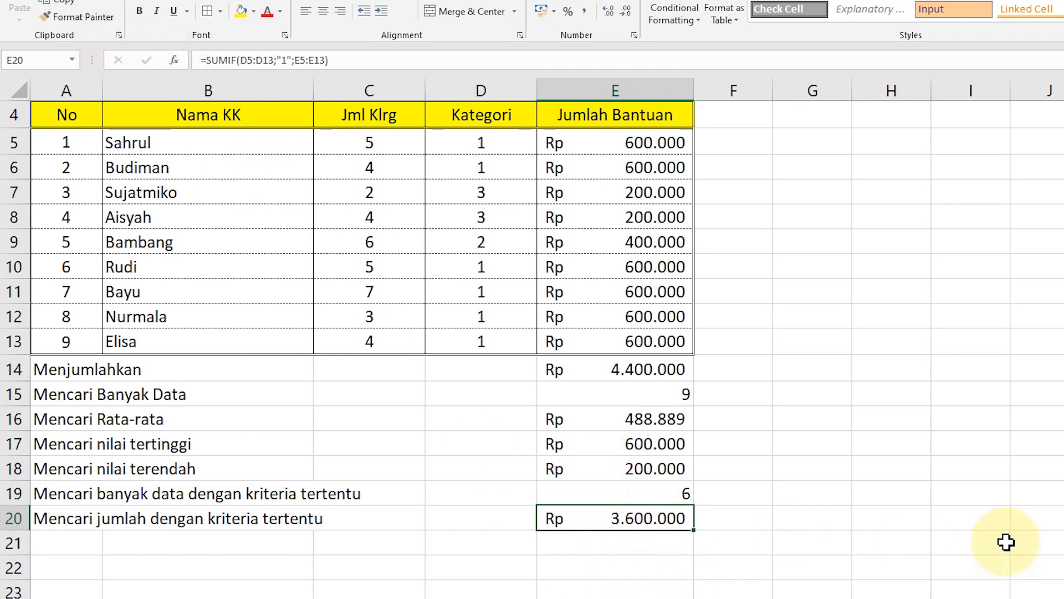
# - Open the data validation settings for cell D19 and choose List as the allowed type
pyautogui.click(665, 493)
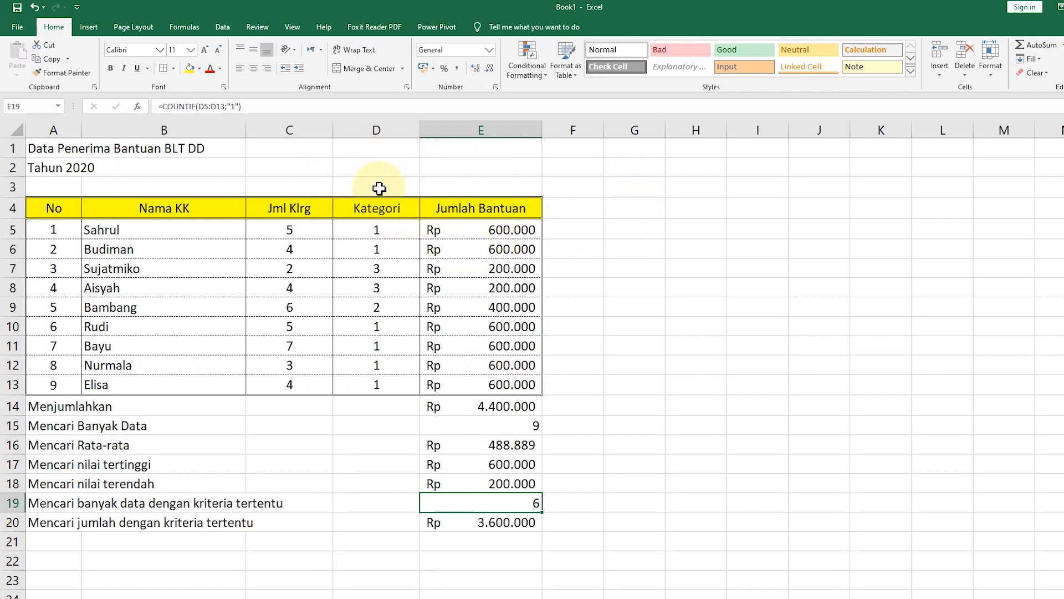
pyautogui.scroll(-1, 328, 237)
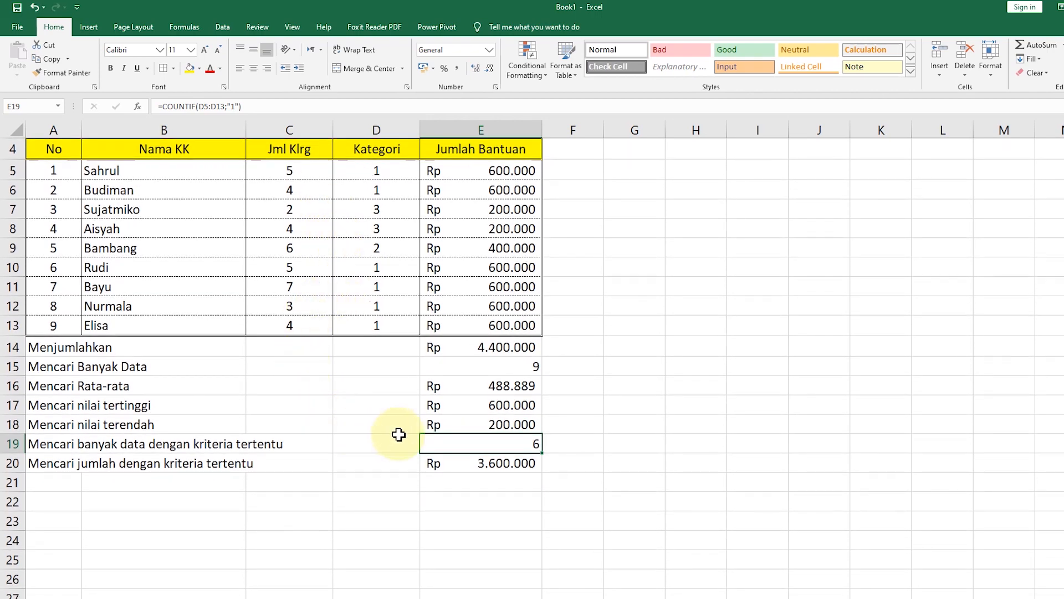
pyautogui.click(372, 440)
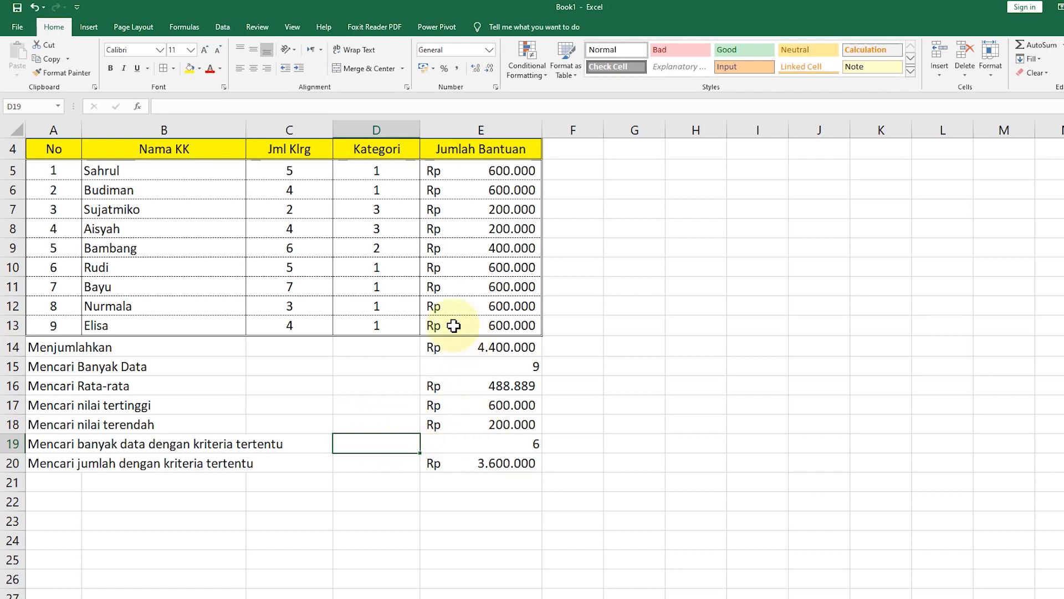
pyautogui.scroll(-1, 436, 347)
pyautogui.scroll(2, 436, 348)
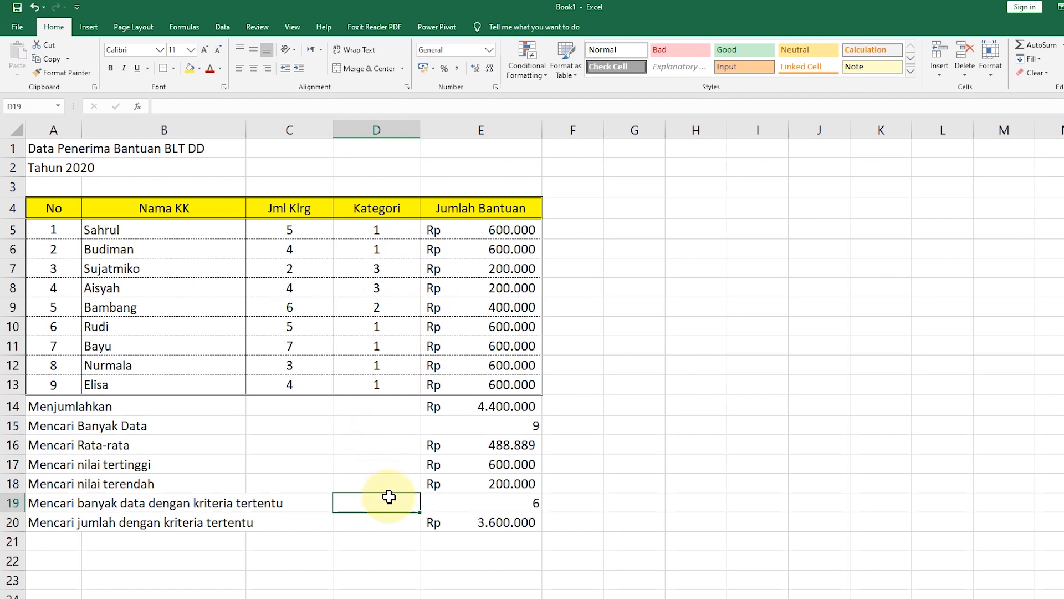
pyautogui.click(222, 26)
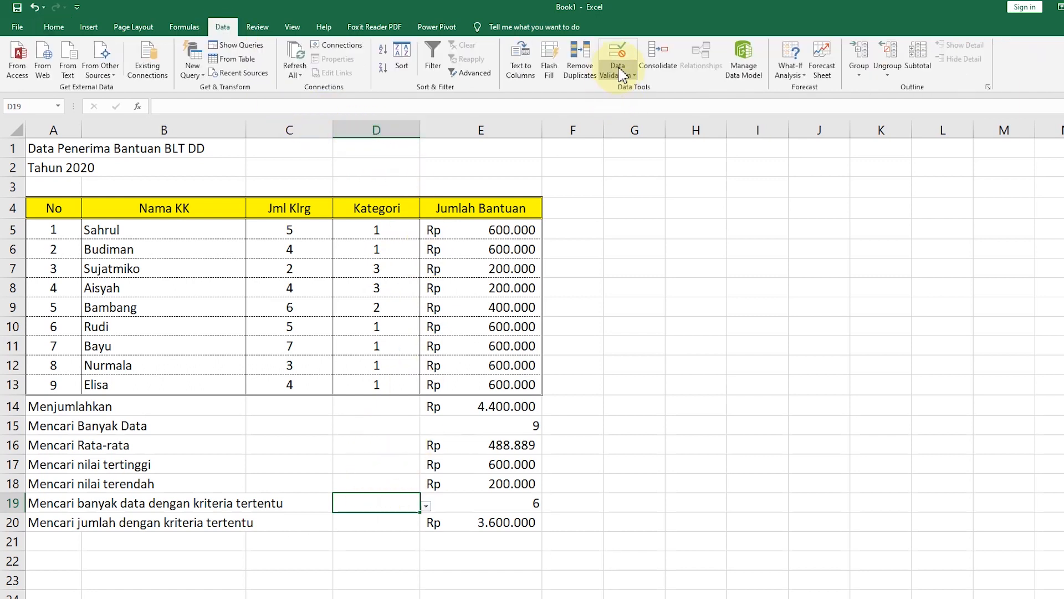
pyautogui.click(623, 74)
pyautogui.click(638, 88)
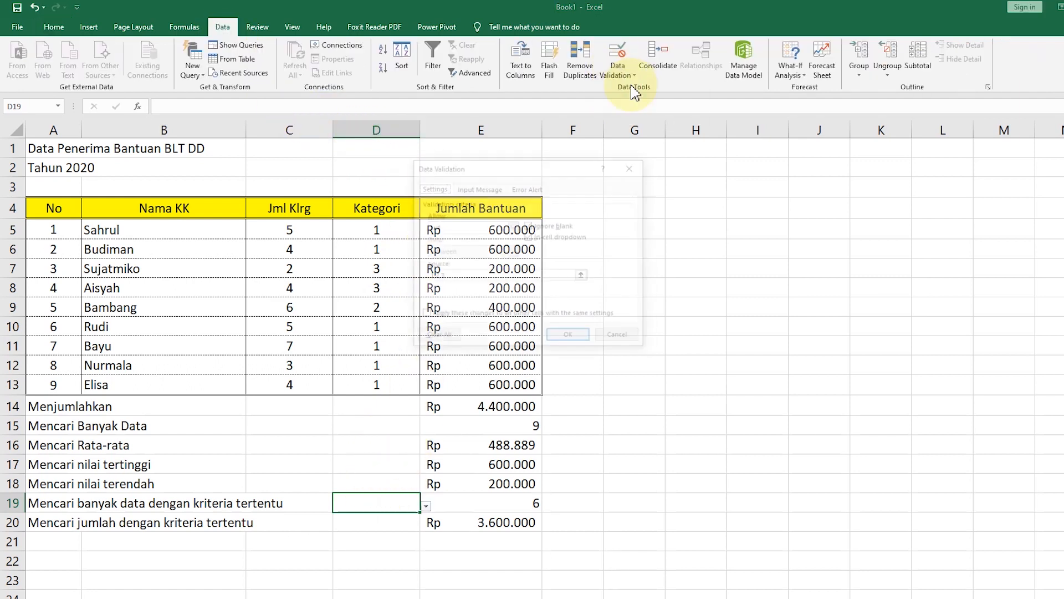
pyautogui.click(454, 227)
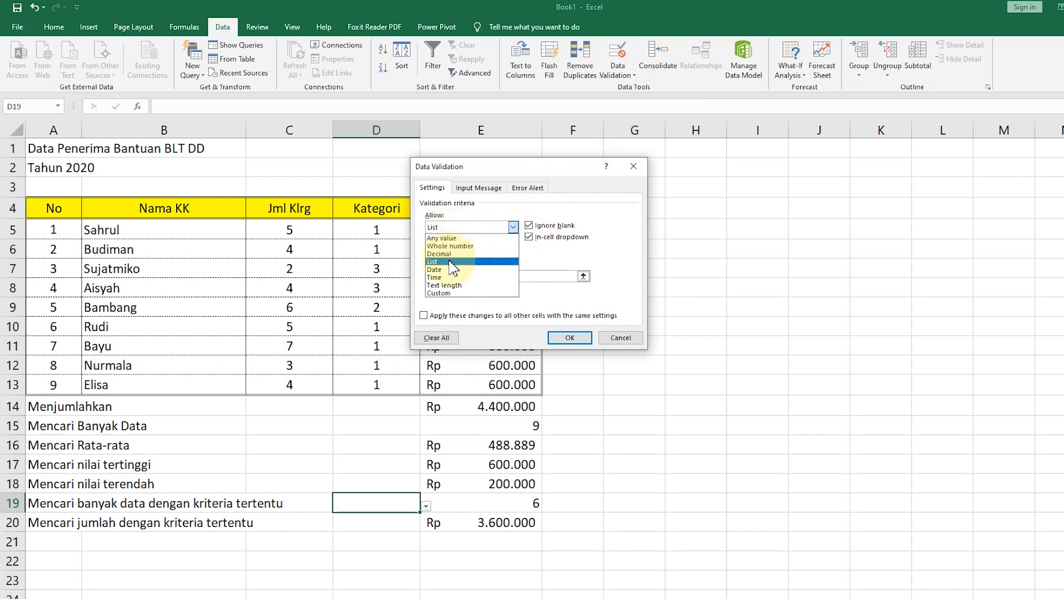
pyautogui.click(450, 261)
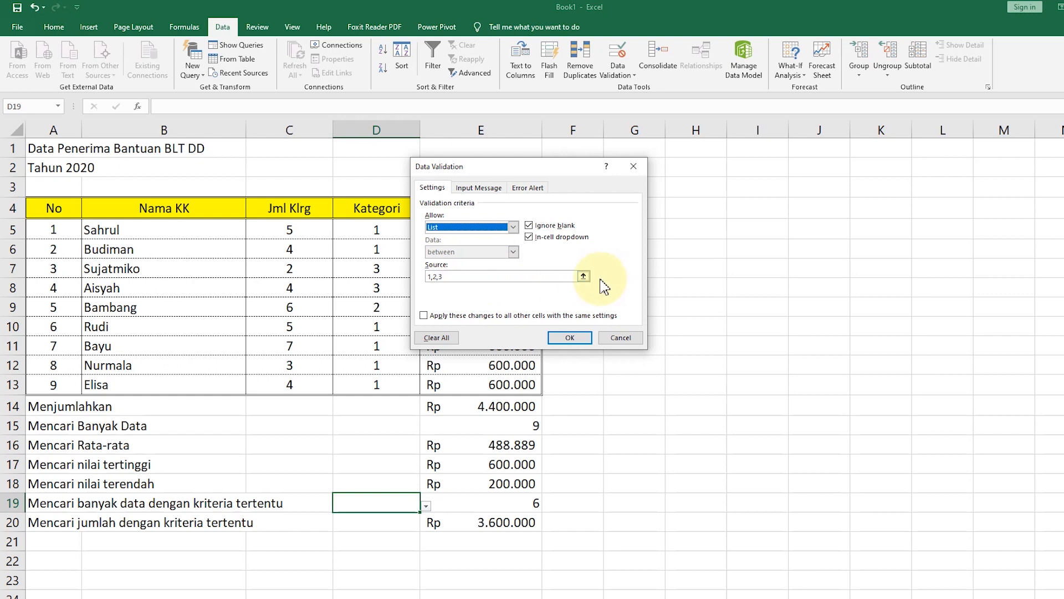
# - Set the source of D19's validation list to cells I1:I3 and apply the validation
pyautogui.click(584, 276)
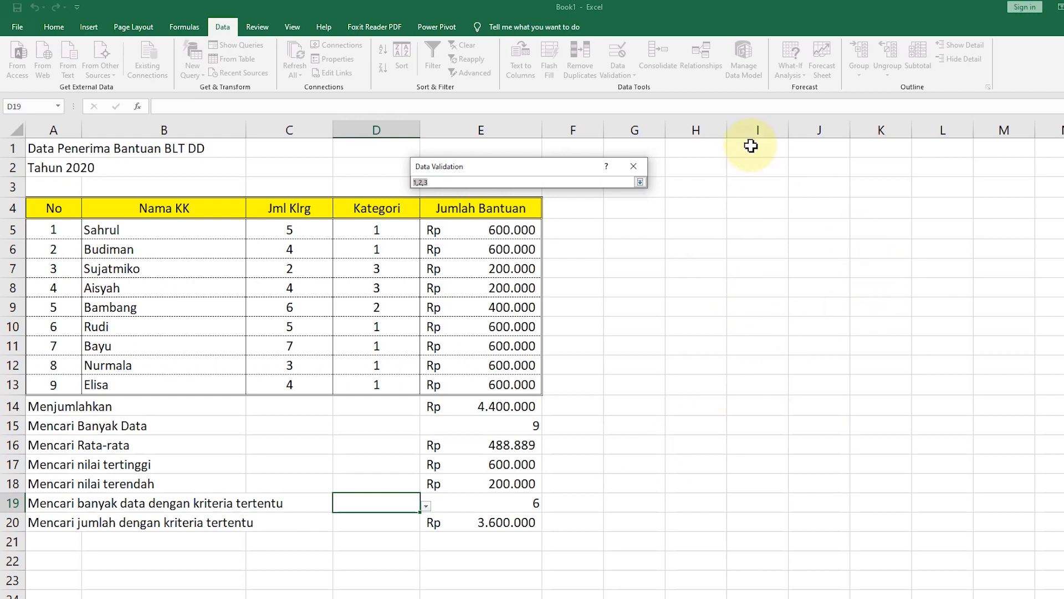
pyautogui.moveTo(751, 146); pyautogui.dragTo(753, 183)
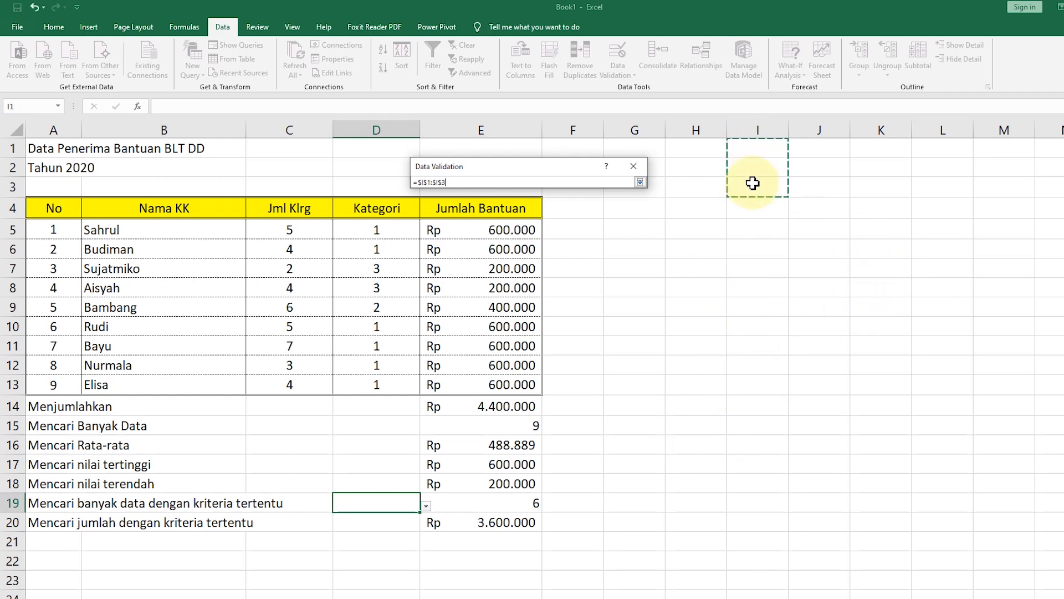
pyautogui.click(641, 182)
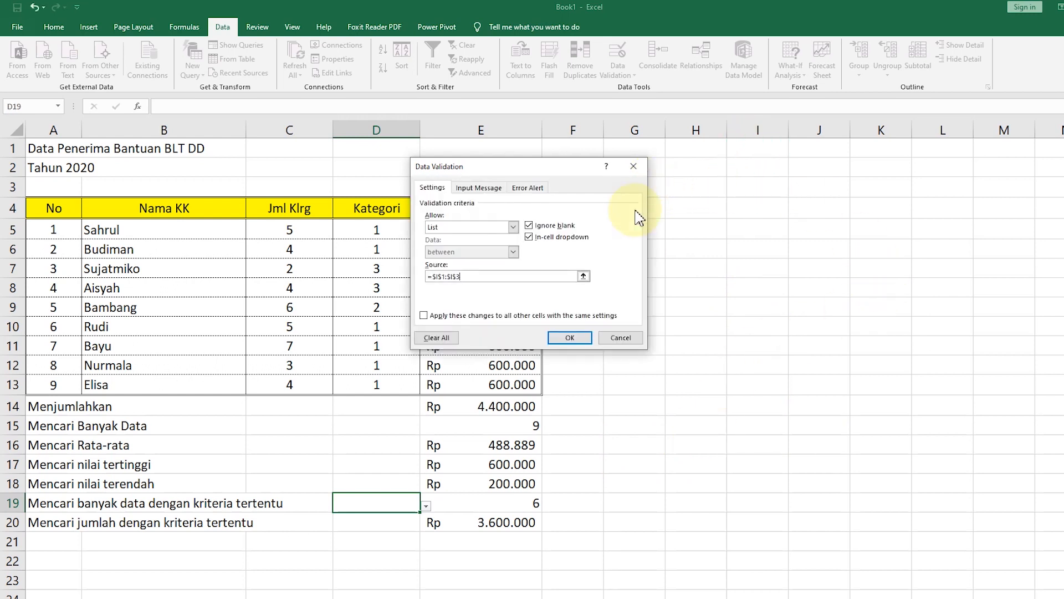
pyautogui.click(576, 336)
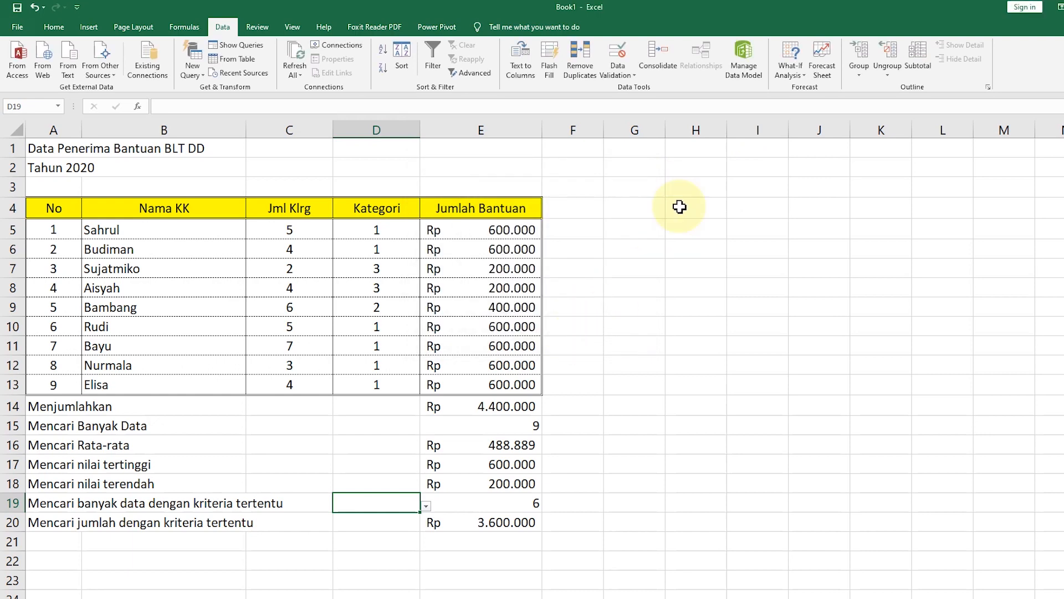
# - Enter the list values 1, 2 and 3 in cells I1, I2 and I3
pyautogui.click(762, 150)
pyautogui.write('1')
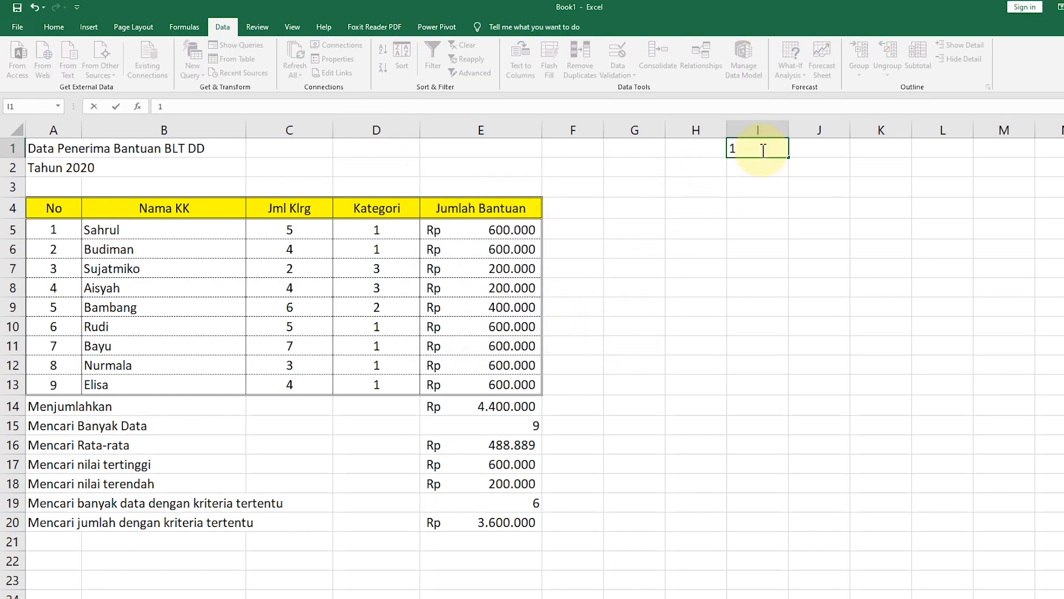
pyautogui.press('Return')
pyautogui.write('2')
pyautogui.press('Return')
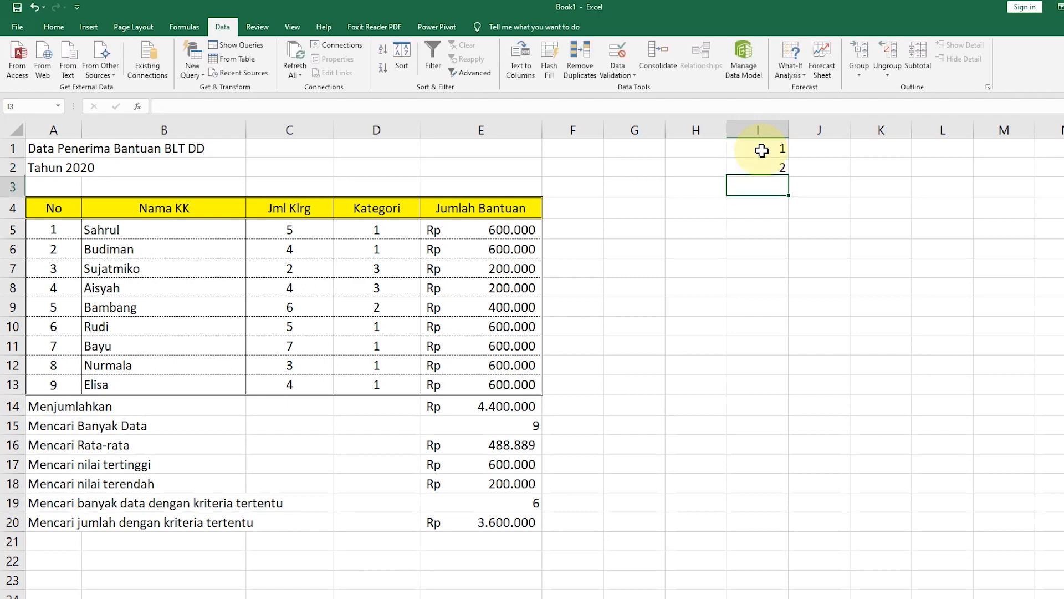
pyautogui.write('3')
pyautogui.press('Return')
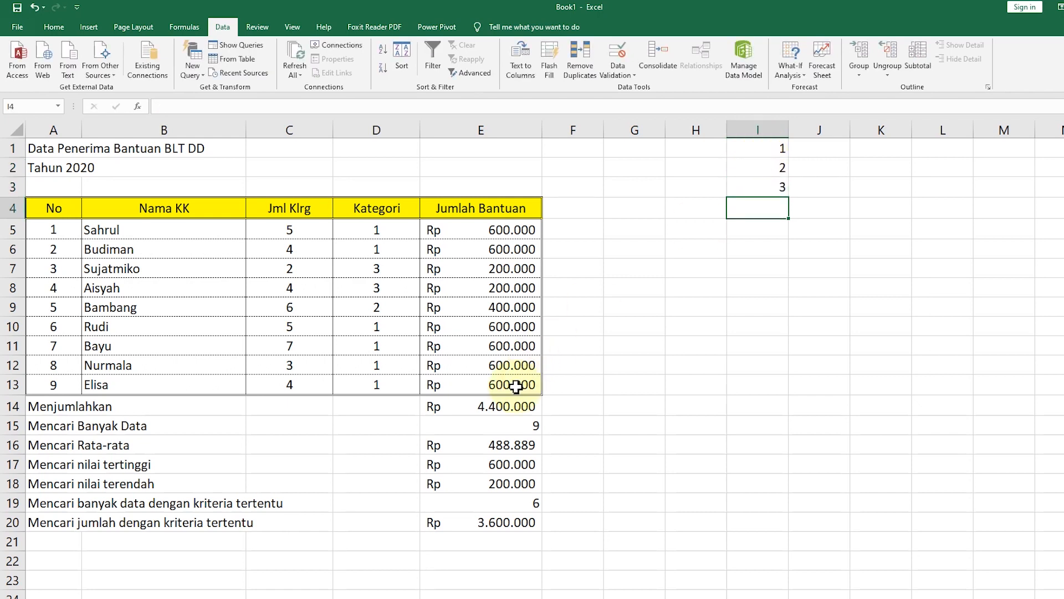
# - Choose 1 from the dropdown list in cell D19
pyautogui.click(403, 504)
pyautogui.click(425, 506)
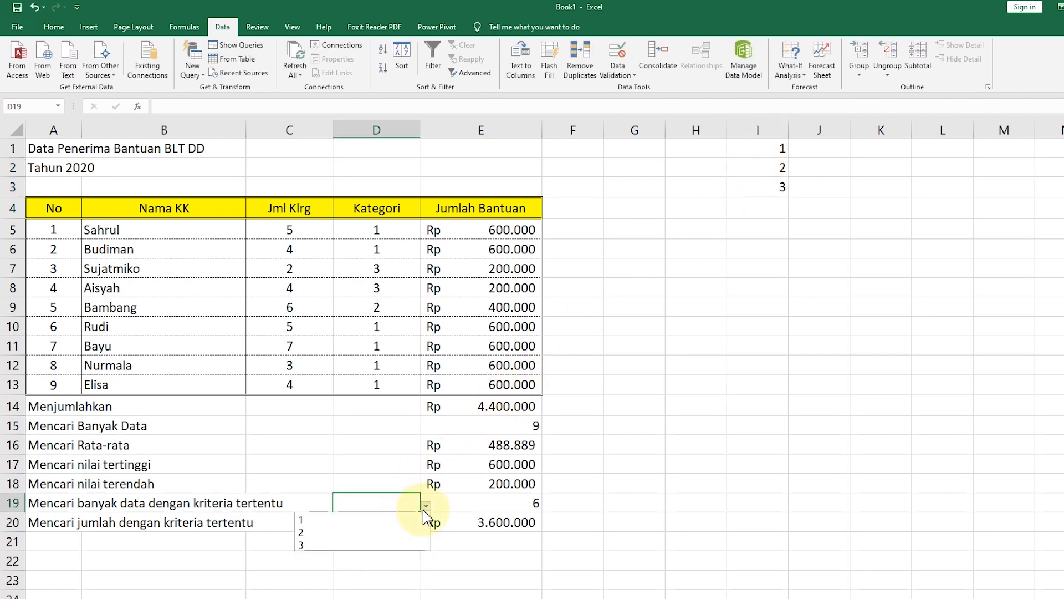
pyautogui.click(355, 521)
# - Replace the fixed criterion in E19's COUNTIF formula with a reference to cell D19
pyautogui.click(521, 506)
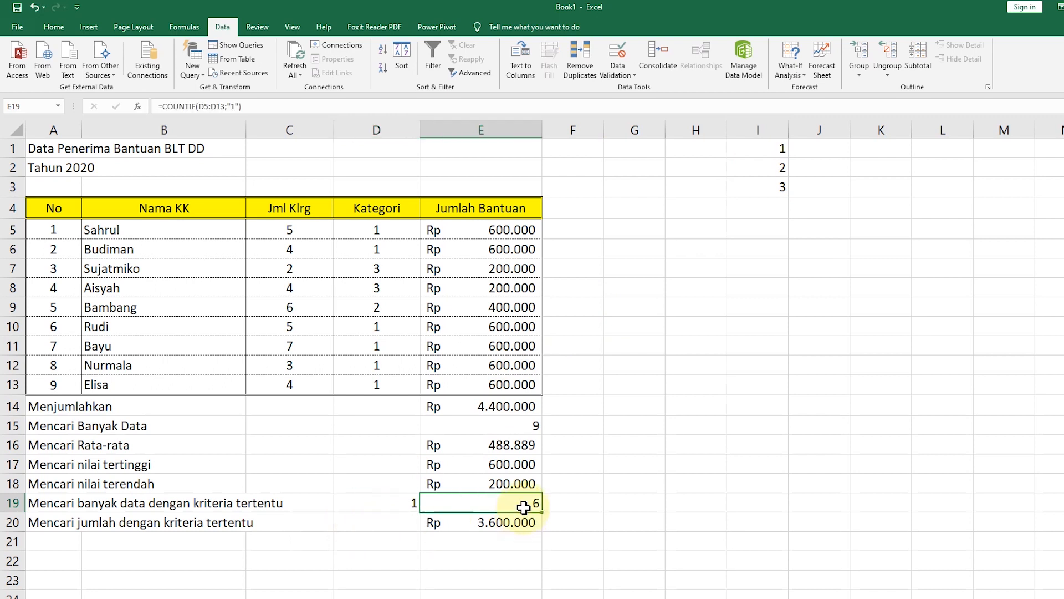
pyautogui.click(239, 106)
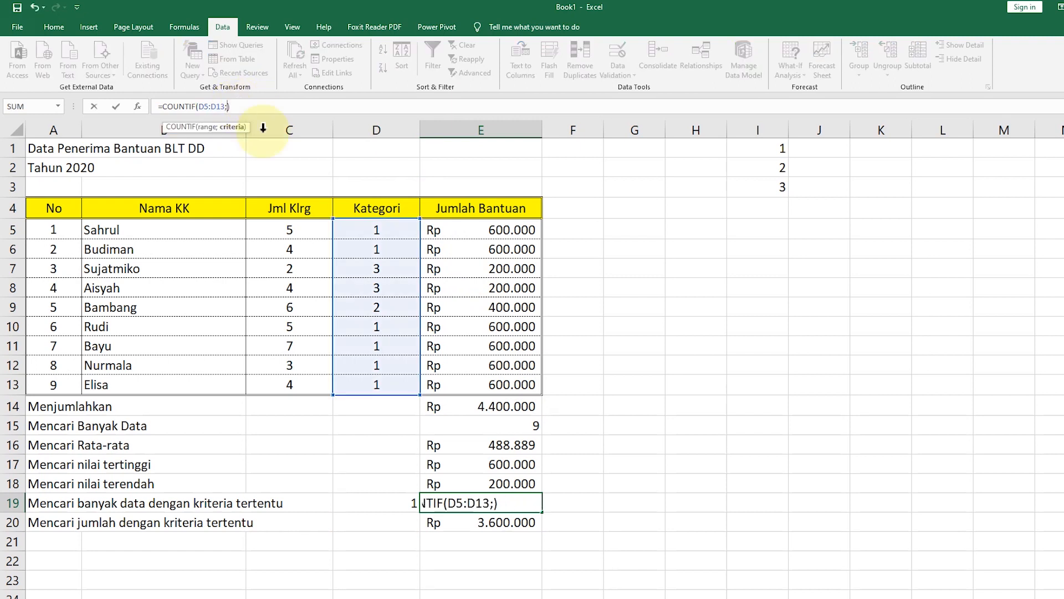
pyautogui.click(371, 500)
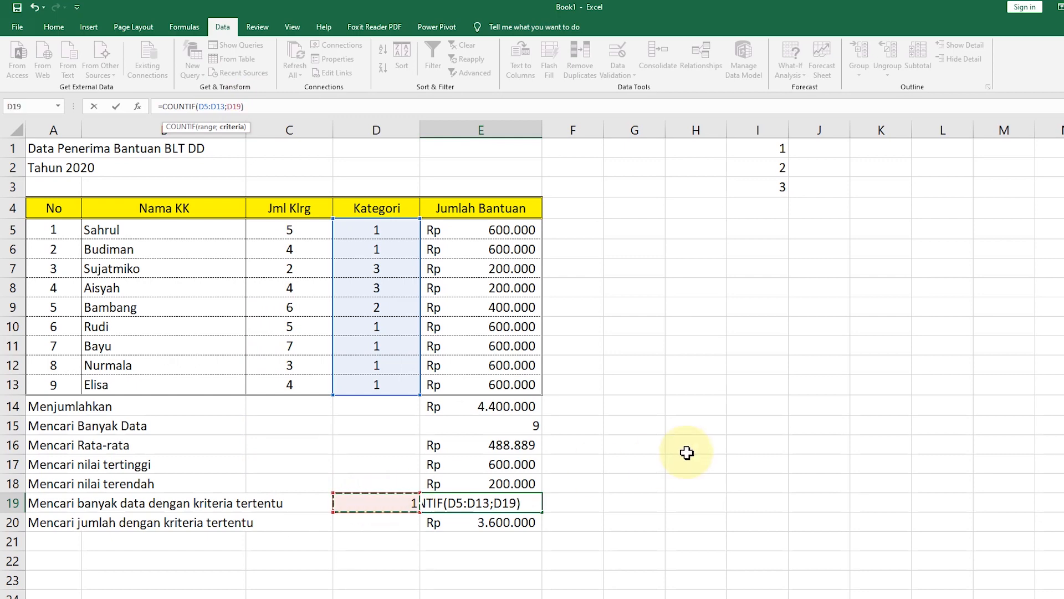
pyautogui.press('Return')
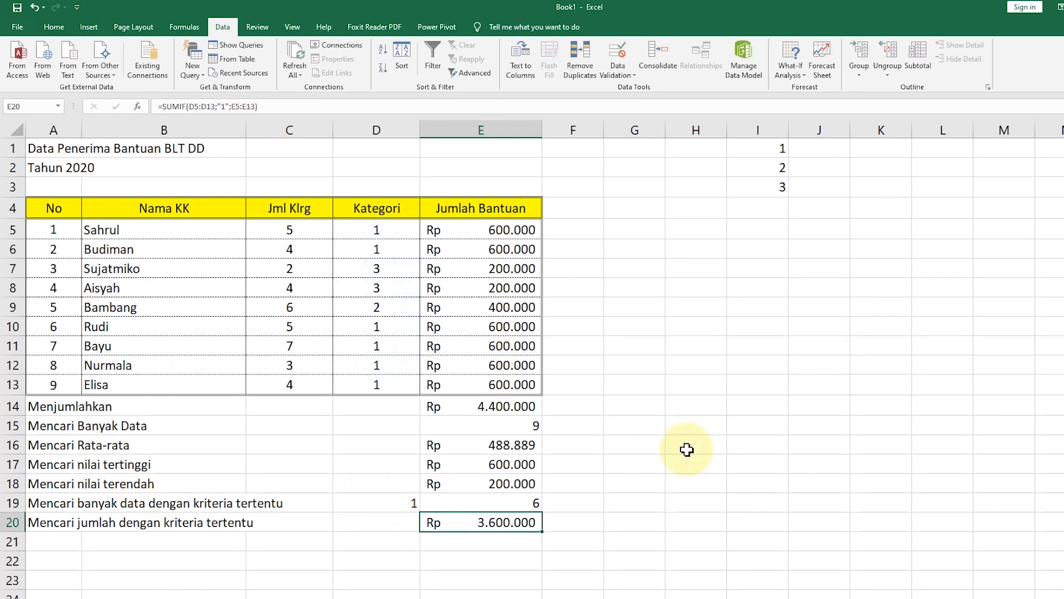
pyautogui.click(494, 502)
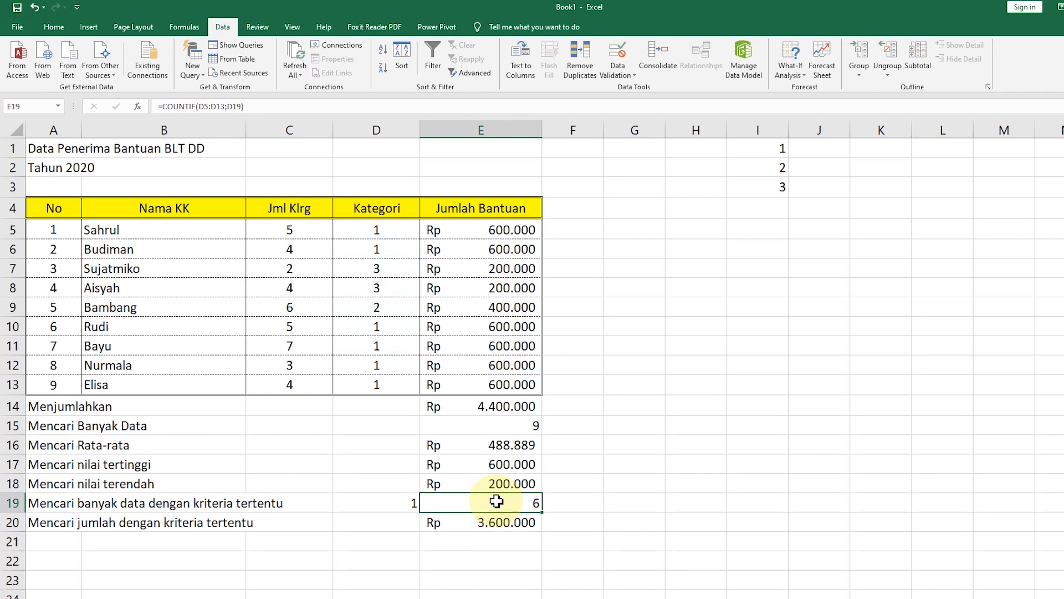
# - Test the count formula by choosing 2, 3, 1 and again 2 from D19's dropdown list
pyautogui.click(409, 508)
pyautogui.click(427, 507)
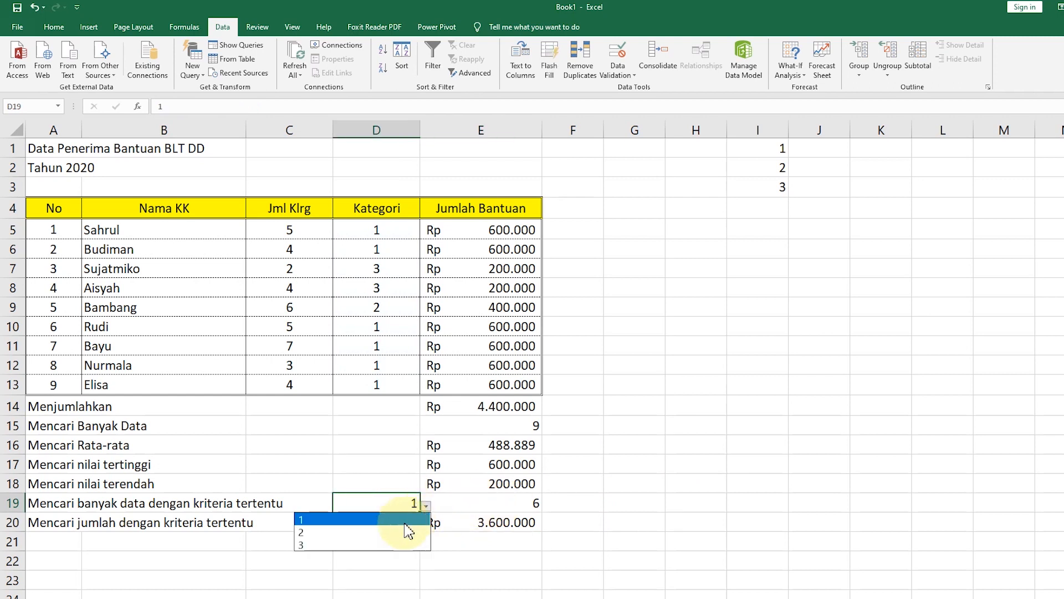
pyautogui.click(390, 532)
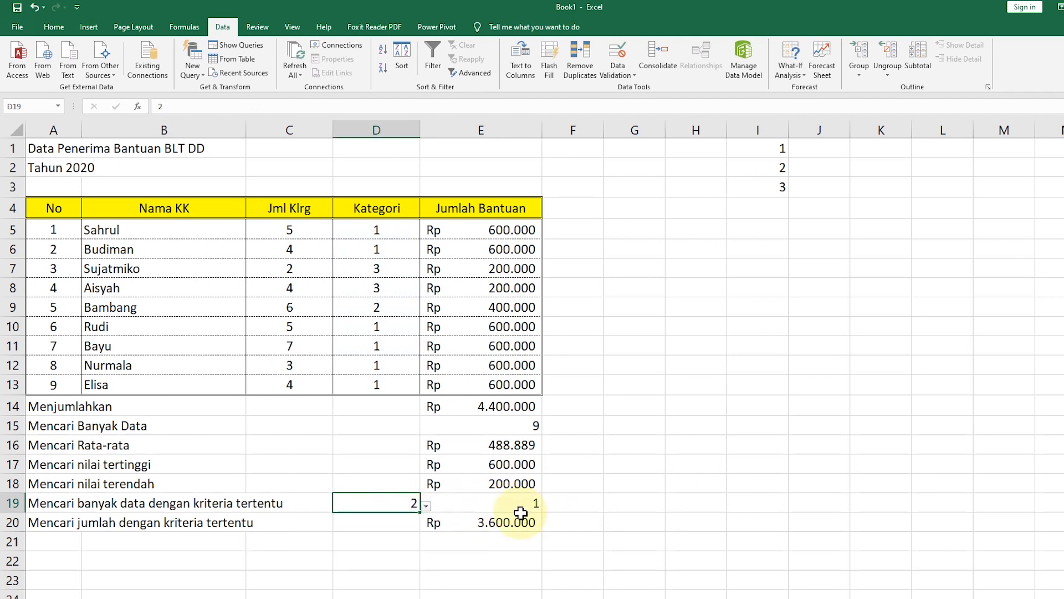
pyautogui.click(426, 506)
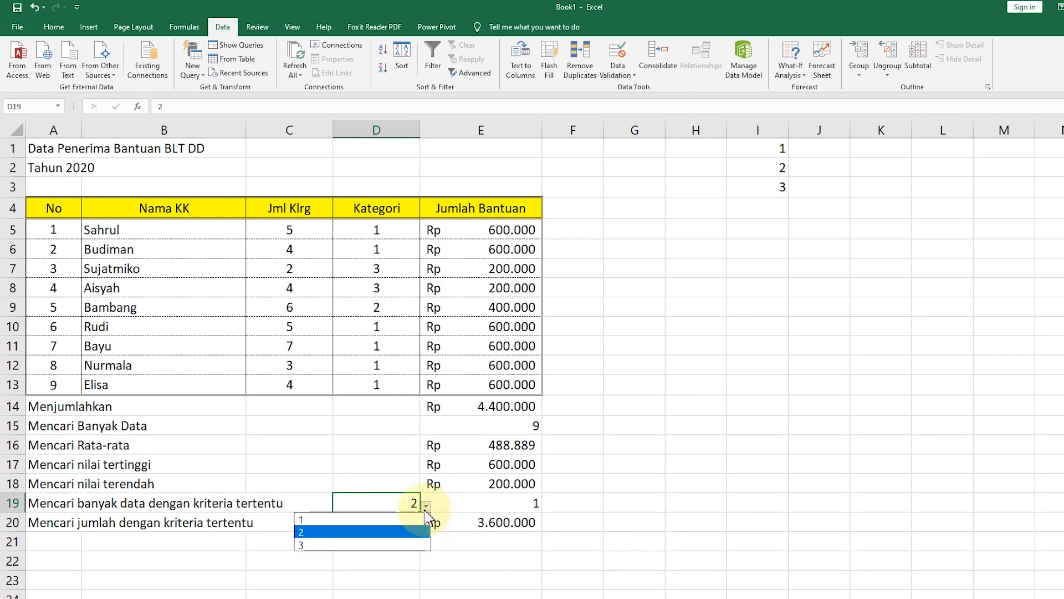
pyautogui.click(379, 541)
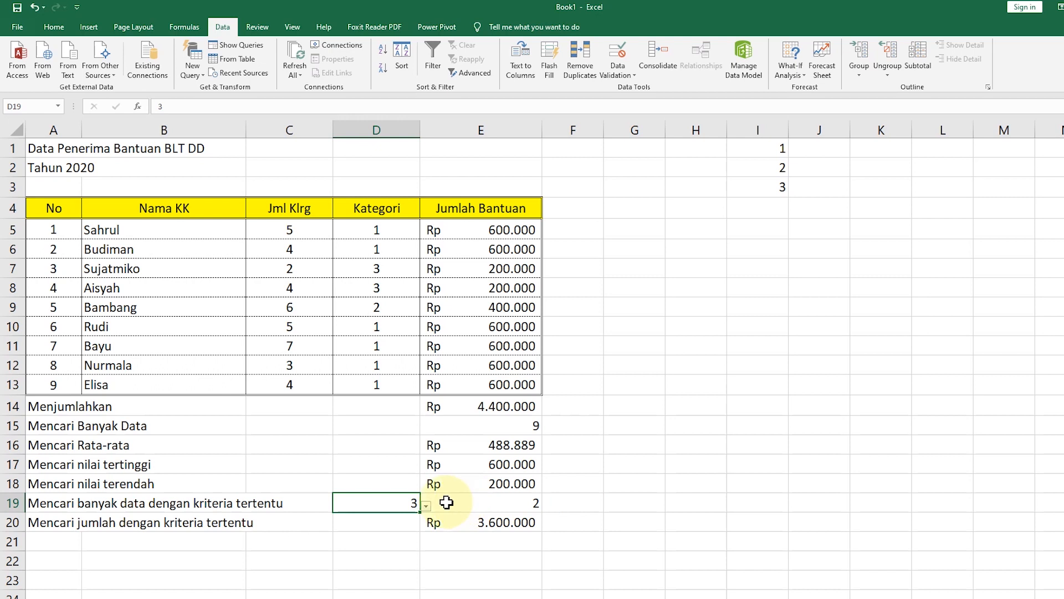
pyautogui.click(427, 505)
pyautogui.click(388, 518)
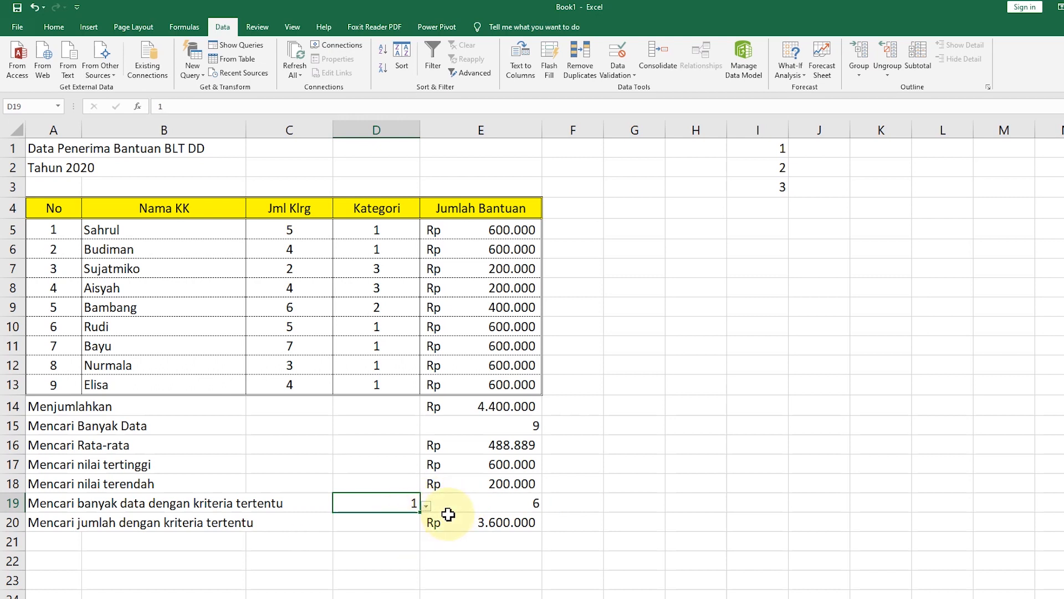
pyautogui.click(427, 505)
pyautogui.click(373, 525)
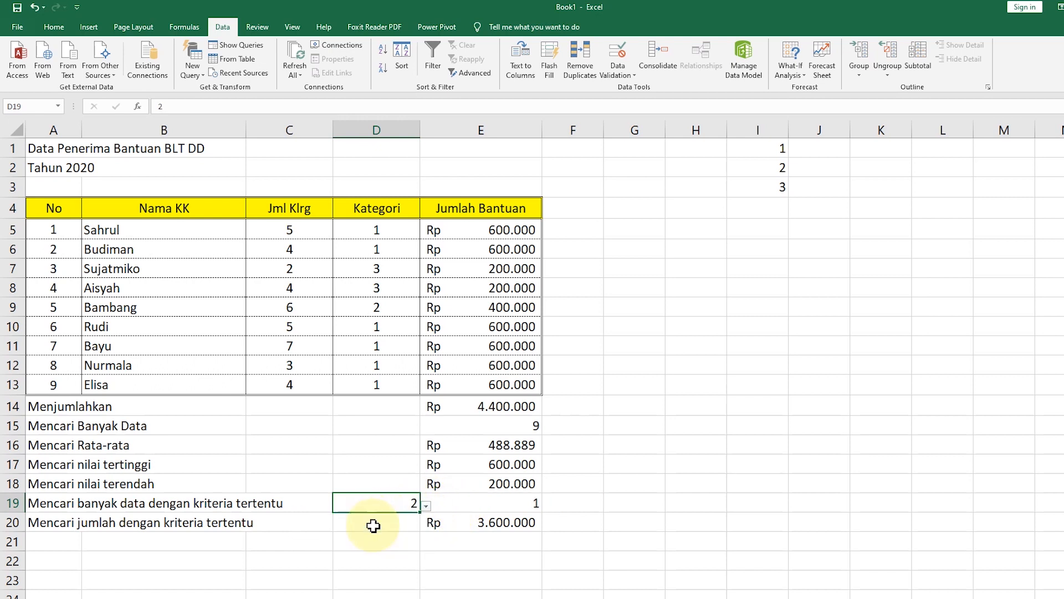
# - Replace the fixed criterion in E20's SUMIF formula with a reference to cell D19
pyautogui.click(483, 523)
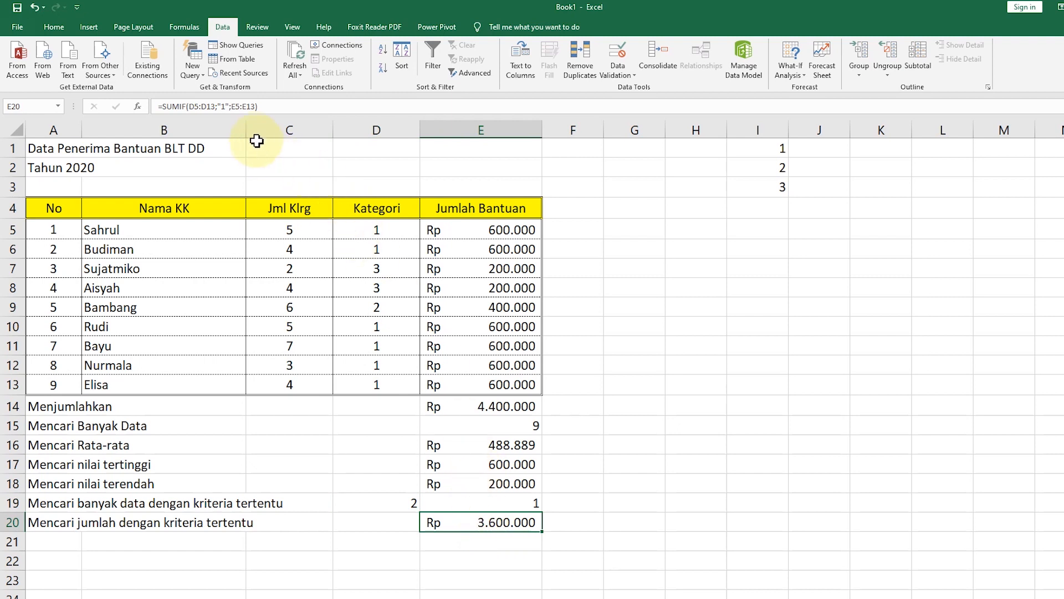
pyautogui.click(221, 105)
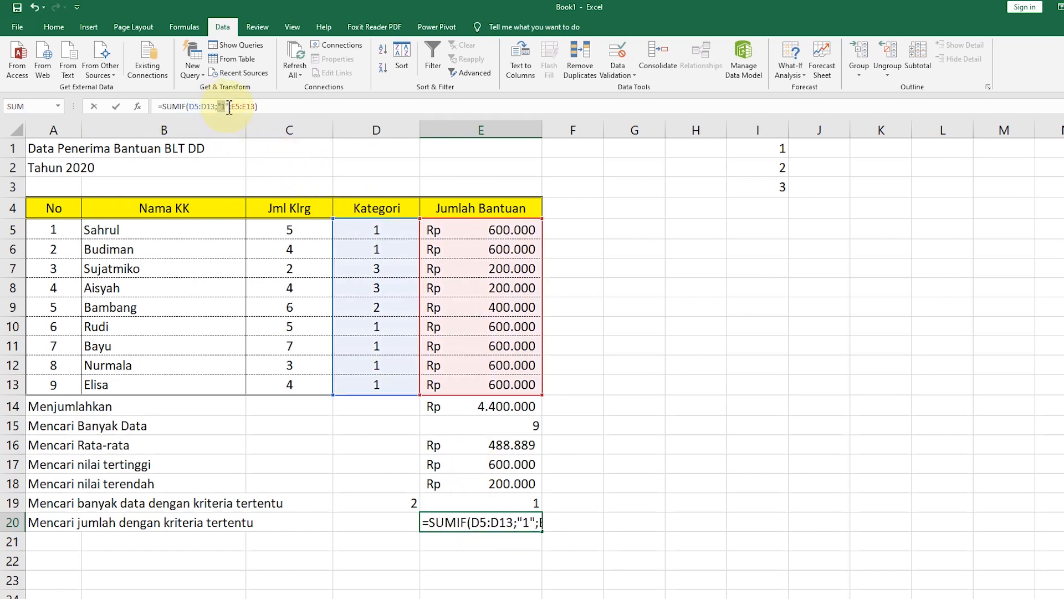
pyautogui.click(400, 497)
pyautogui.press('Return')
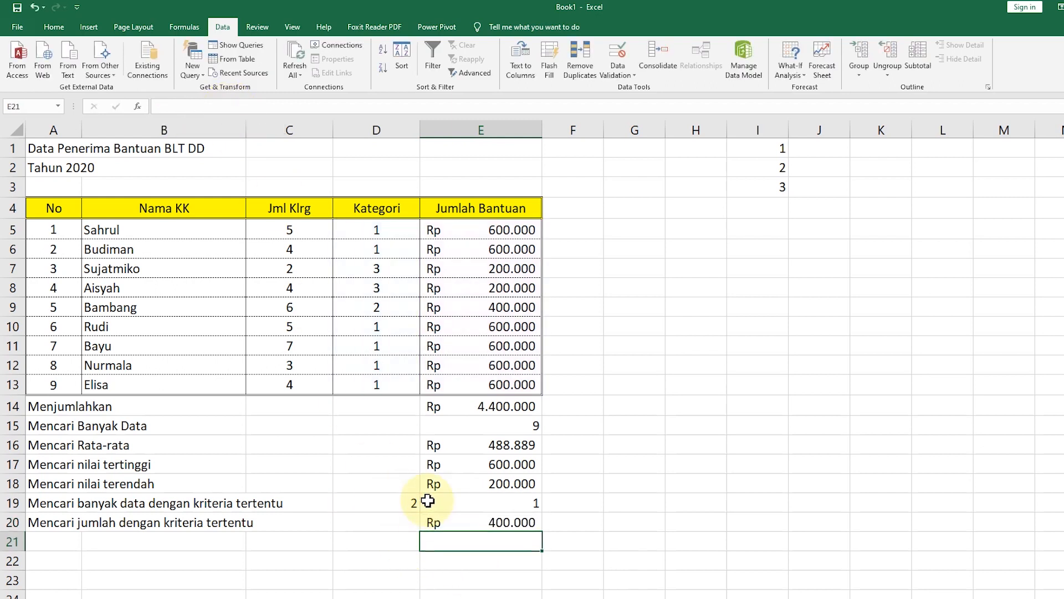
# - Switch the category in D19's dropdown list to 3, 1 and finally 2 to test both criteria formulas
pyautogui.click(411, 504)
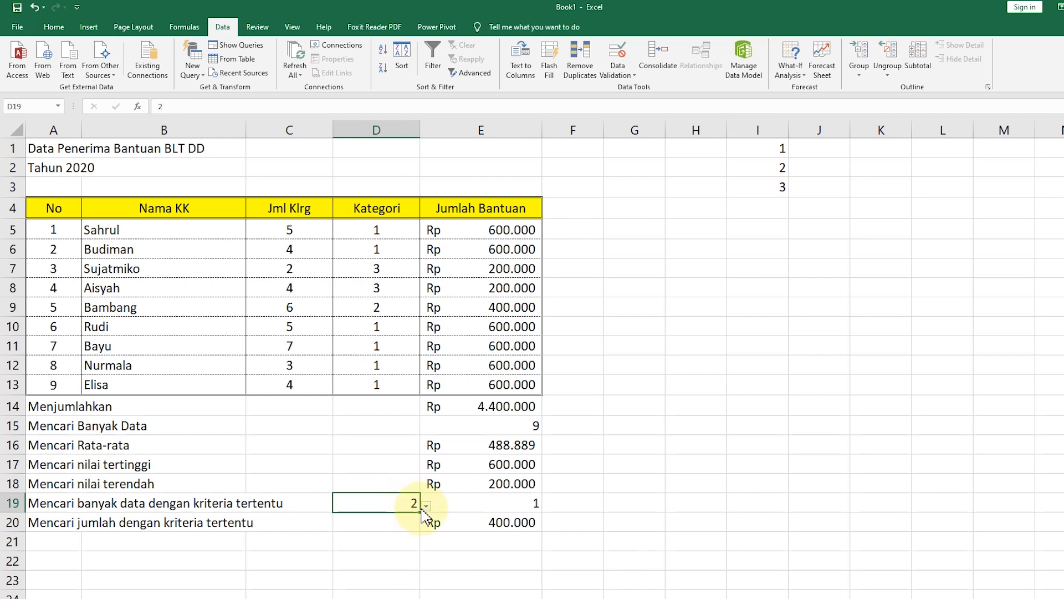
pyautogui.click(426, 506)
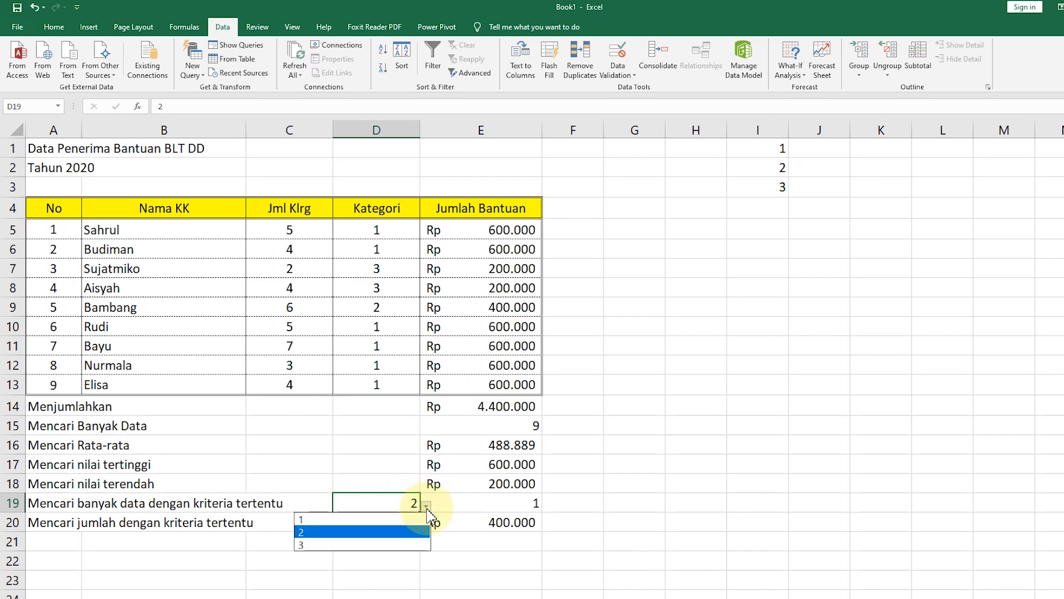
pyautogui.click(353, 546)
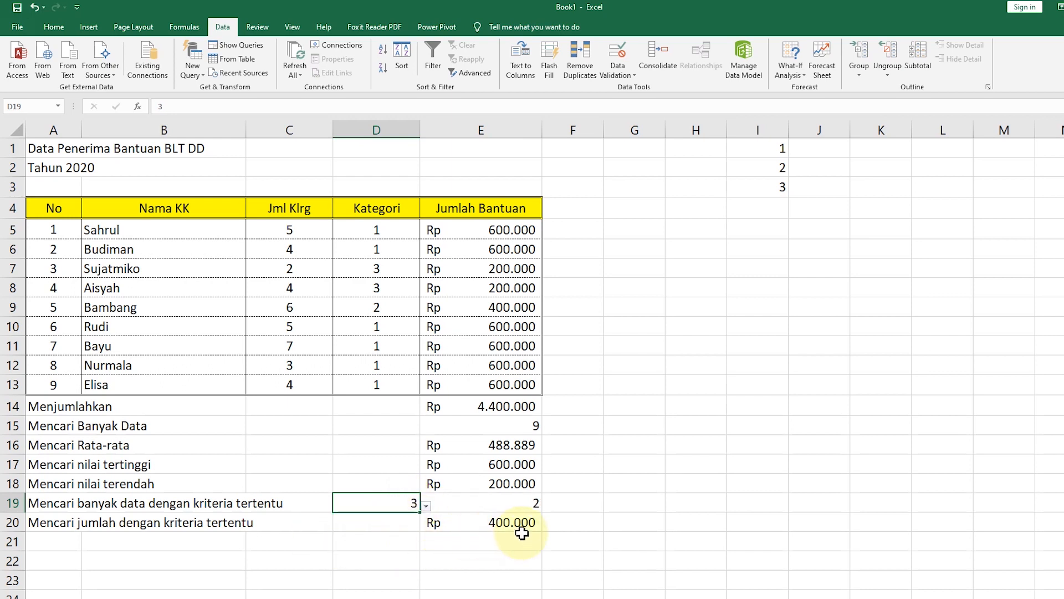
pyautogui.click(426, 506)
pyautogui.click(378, 521)
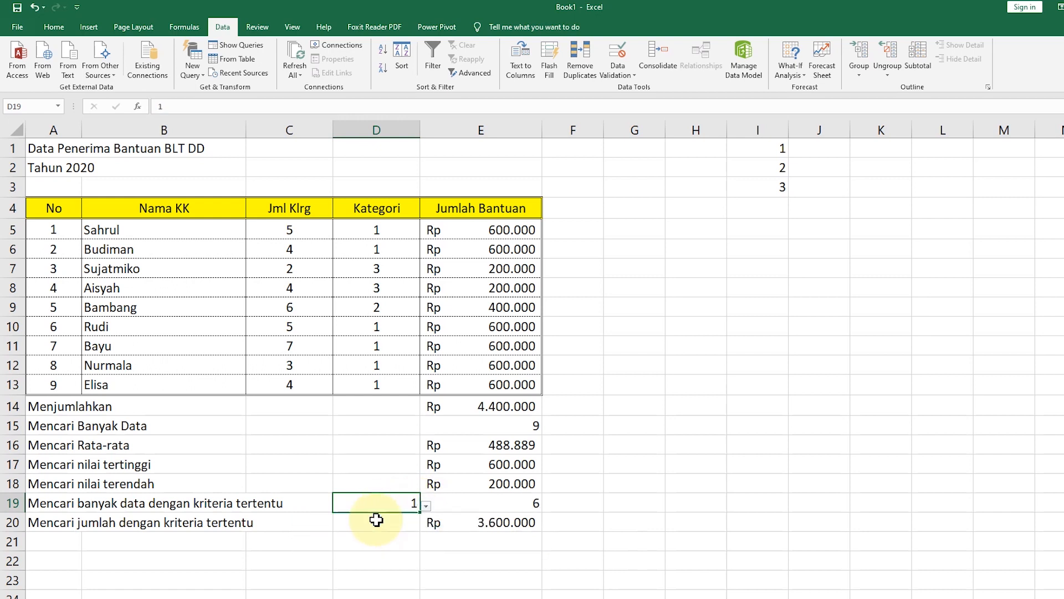
pyautogui.click(426, 506)
pyautogui.click(378, 529)
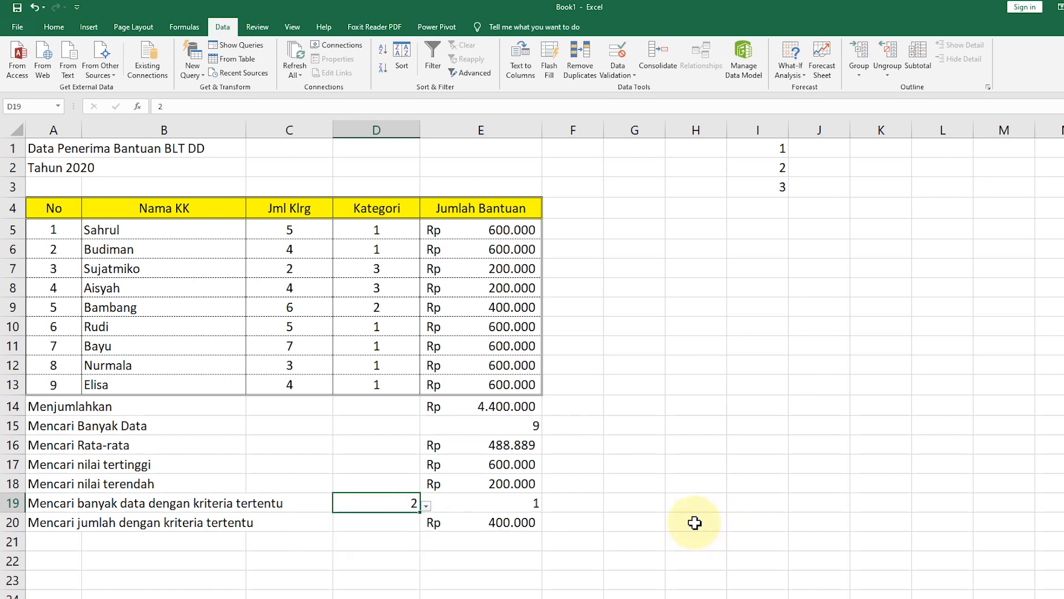
# - Review D19's data validation settings, checking the allowed type and the source range of the list, and close them
pyautogui.click(775, 152)
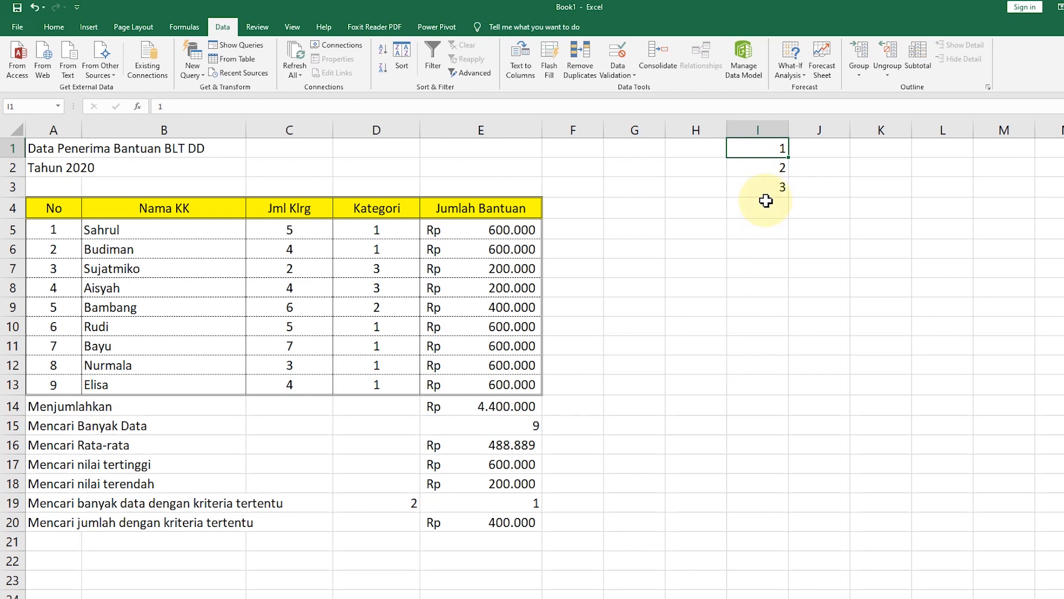
pyautogui.click(619, 73)
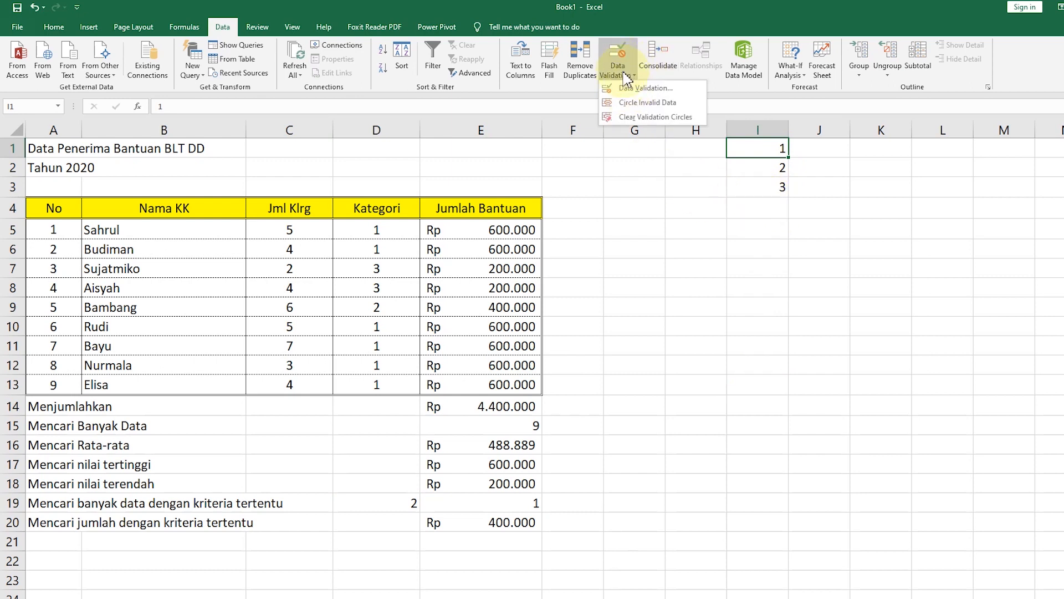
pyautogui.click(408, 502)
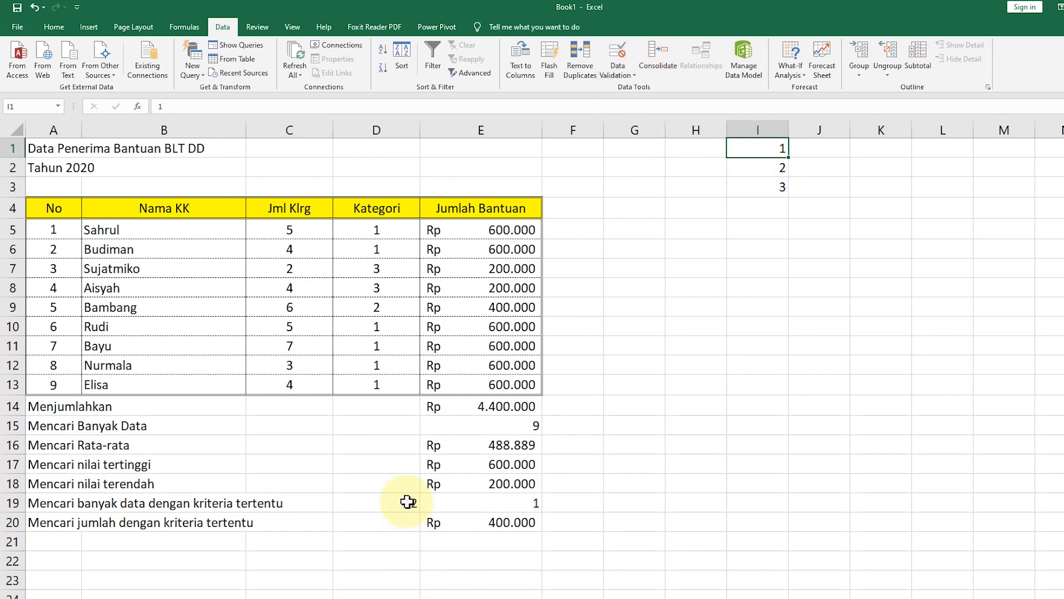
pyautogui.click(406, 514)
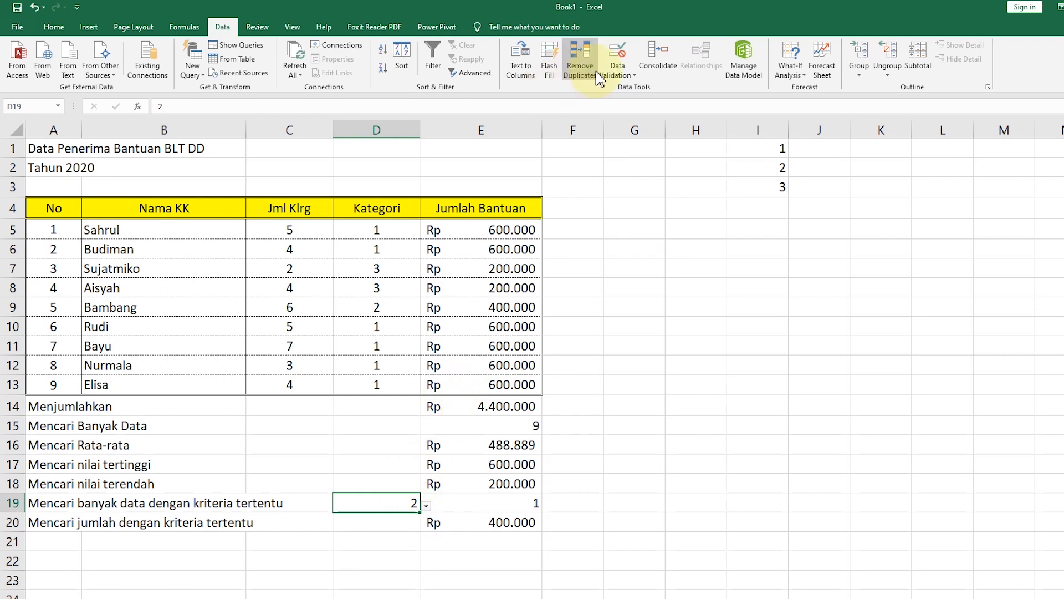
pyautogui.click(622, 75)
pyautogui.click(632, 89)
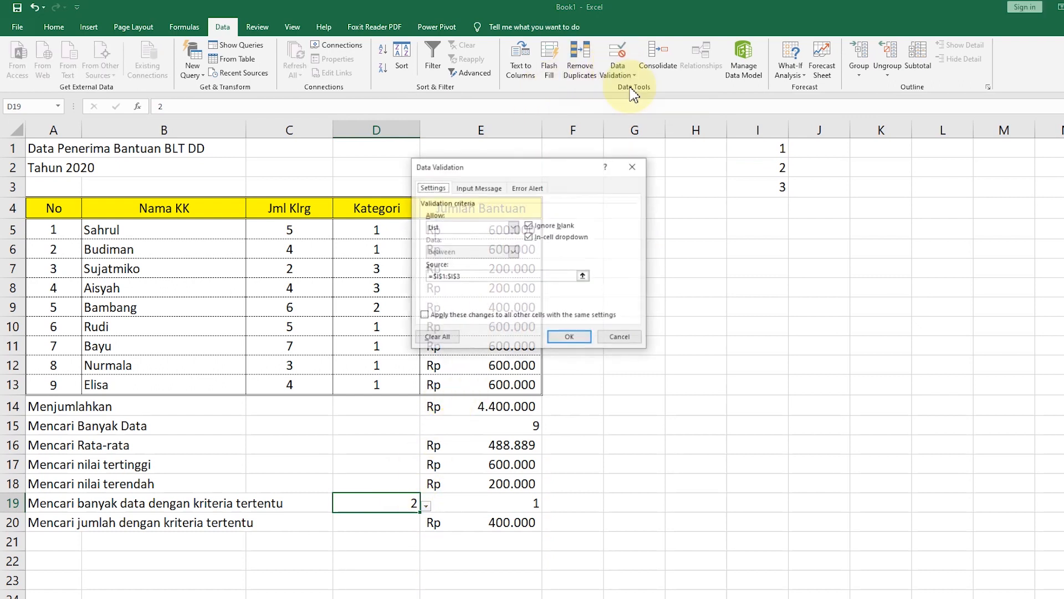
pyautogui.click(511, 227)
pyautogui.click(509, 228)
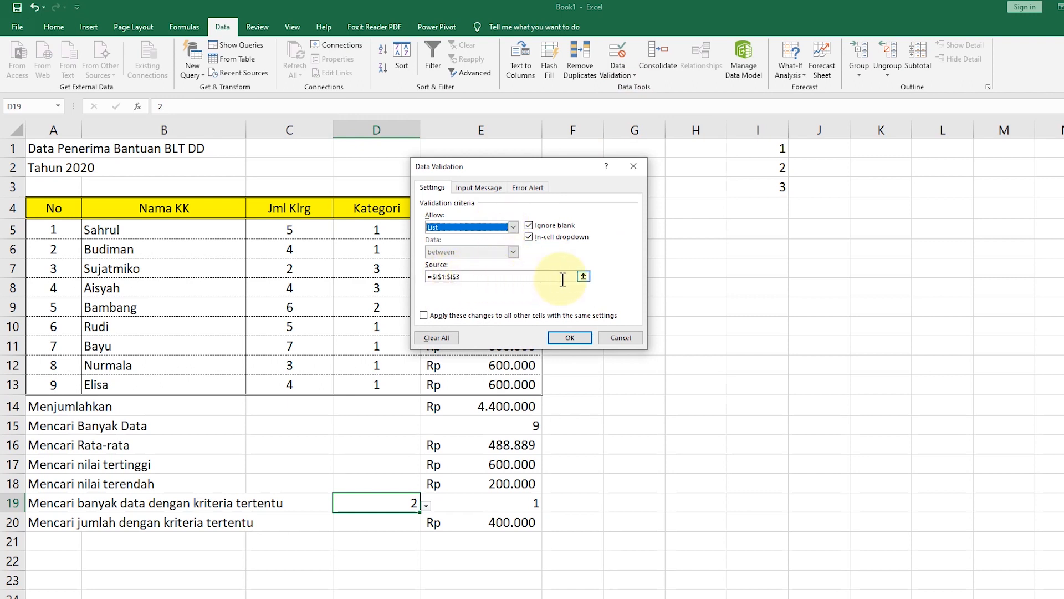
pyautogui.click(584, 276)
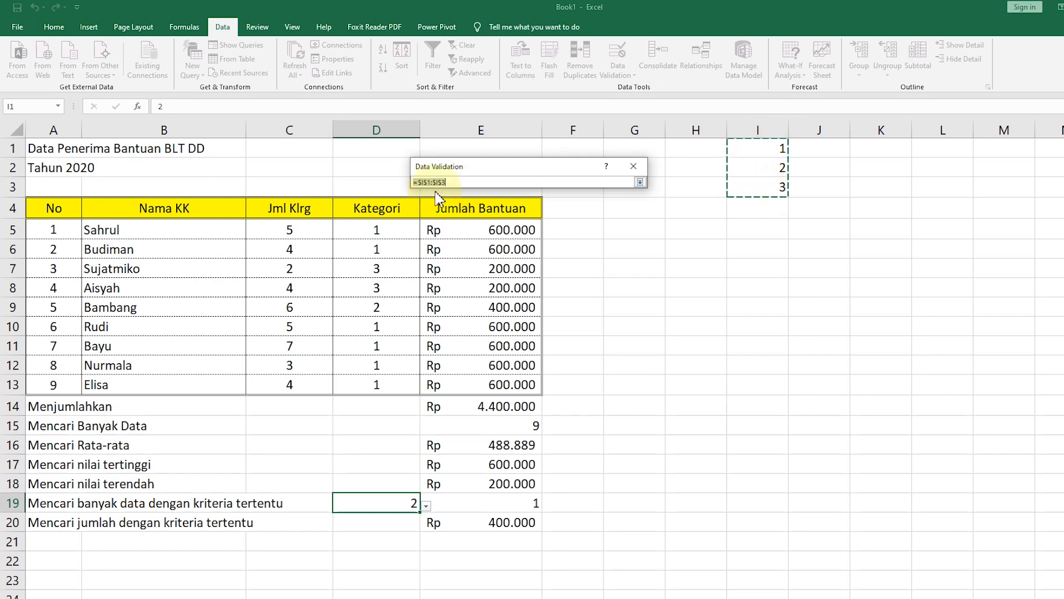
pyautogui.click(639, 183)
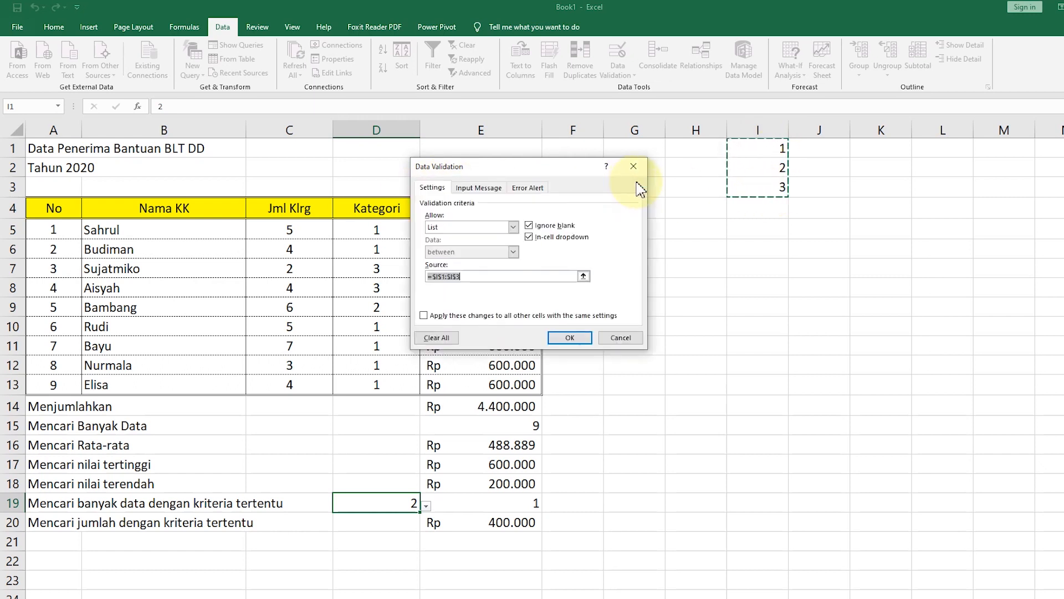
pyautogui.click(577, 338)
pyautogui.click(646, 409)
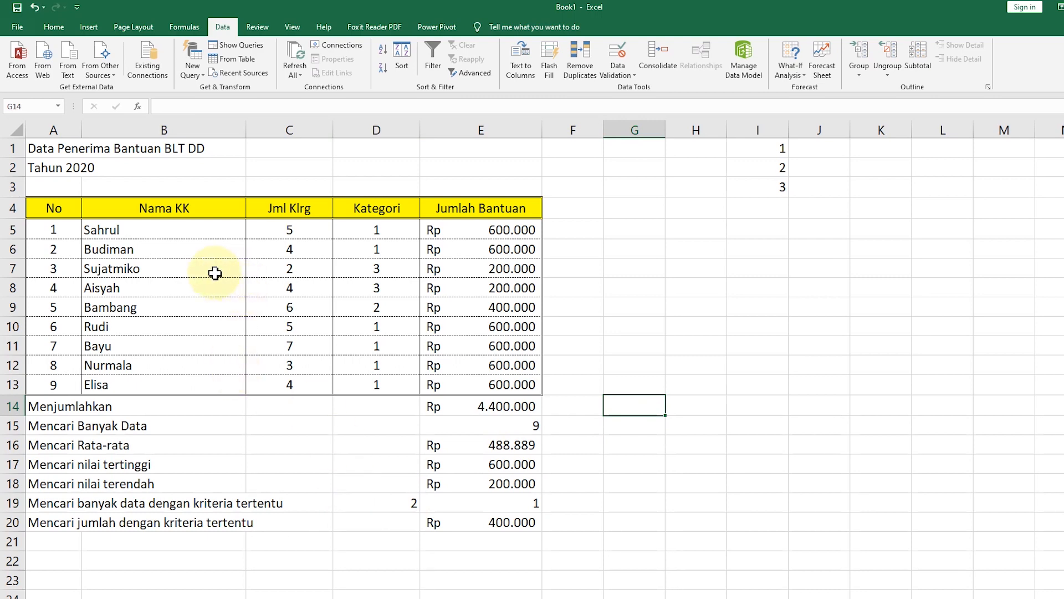
# - Merge and center the title "Data Penerima Bantuan BLT DD" across cells A1:E1
pyautogui.scroll(-1, 410, 381)
pyautogui.scroll(1, 412, 383)
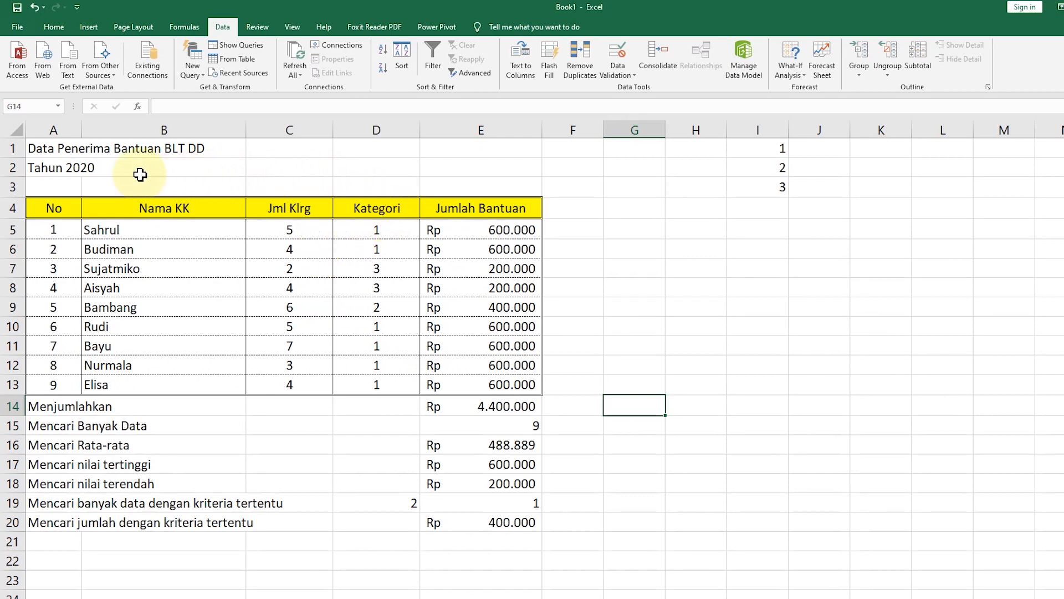
pyautogui.click(343, 168)
pyautogui.moveTo(57, 148); pyautogui.dragTo(452, 143)
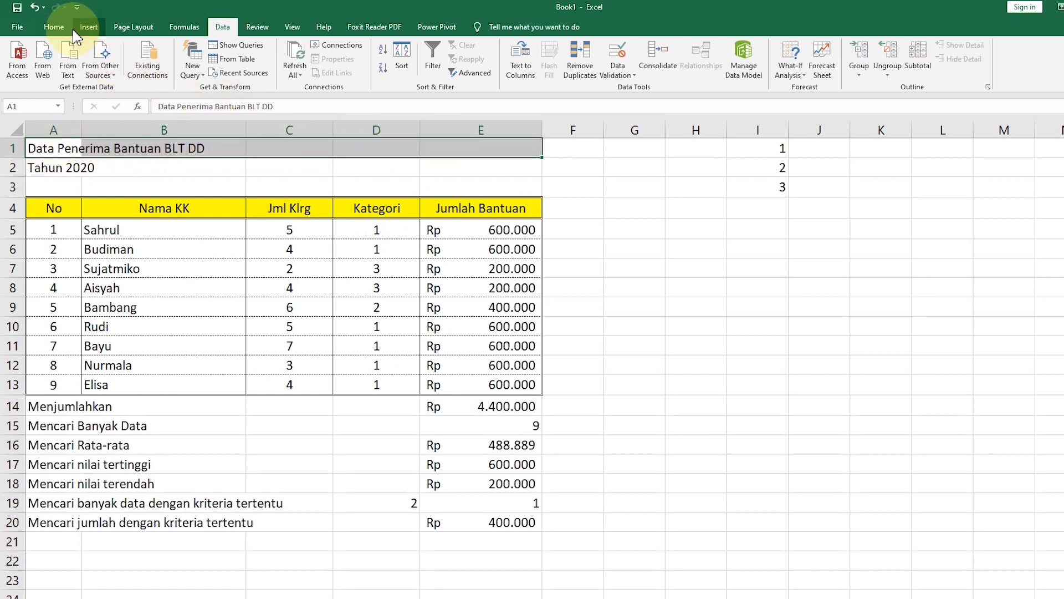
pyautogui.click(53, 27)
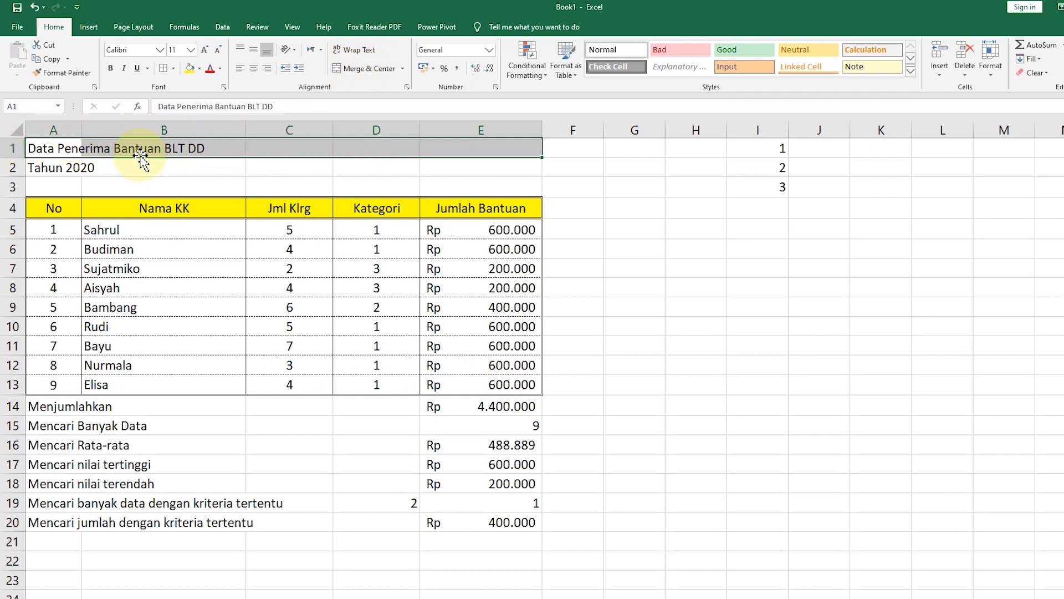
pyautogui.click(369, 68)
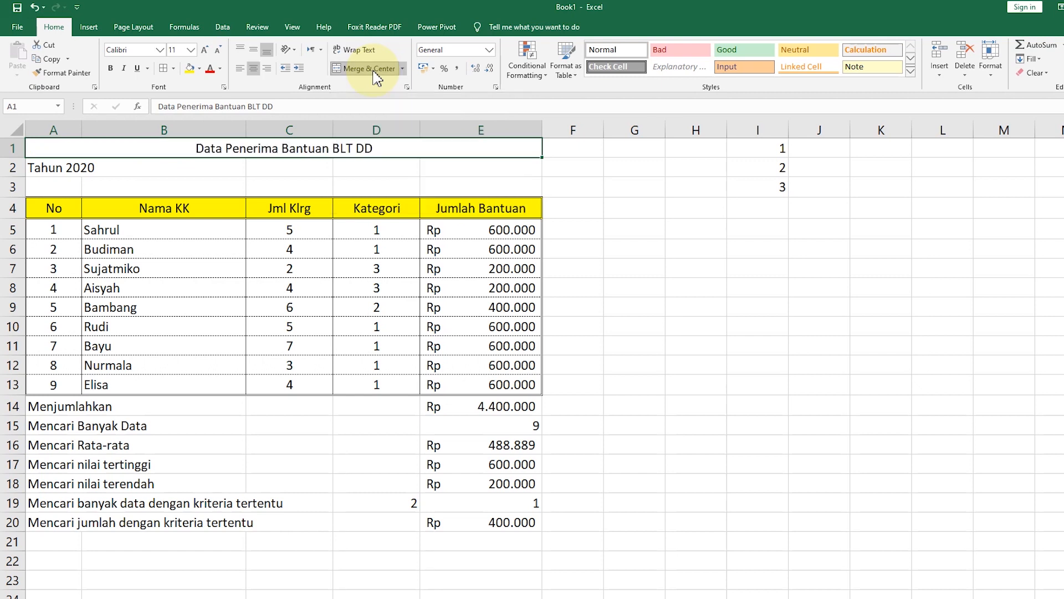
# - Merge and center the subtitle "Tahun 2020" across cells A2:E2
pyautogui.click(70, 169)
pyautogui.moveTo(70, 170); pyautogui.dragTo(473, 171)
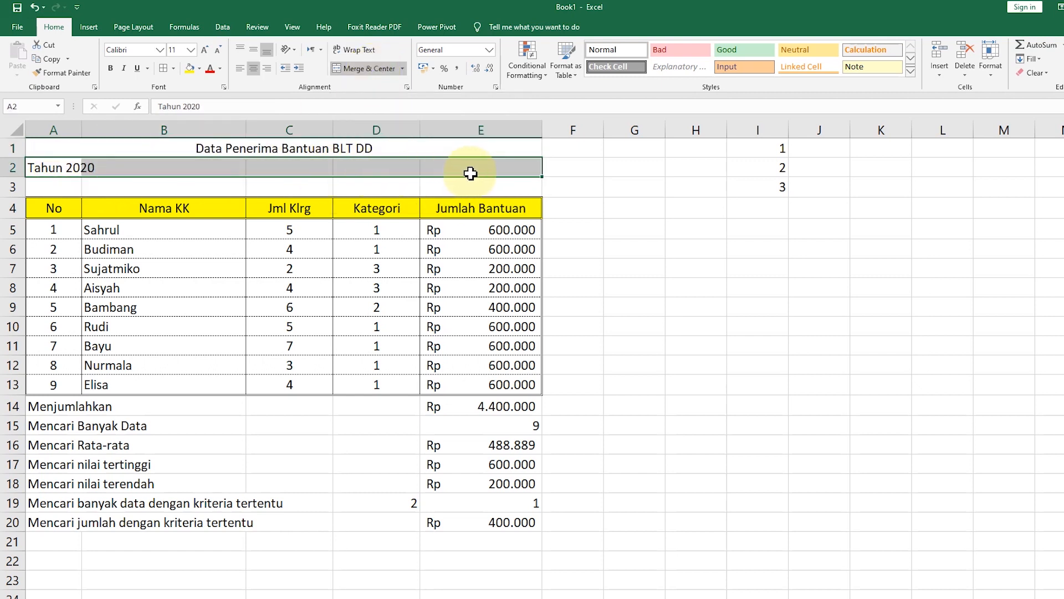
pyautogui.click(354, 70)
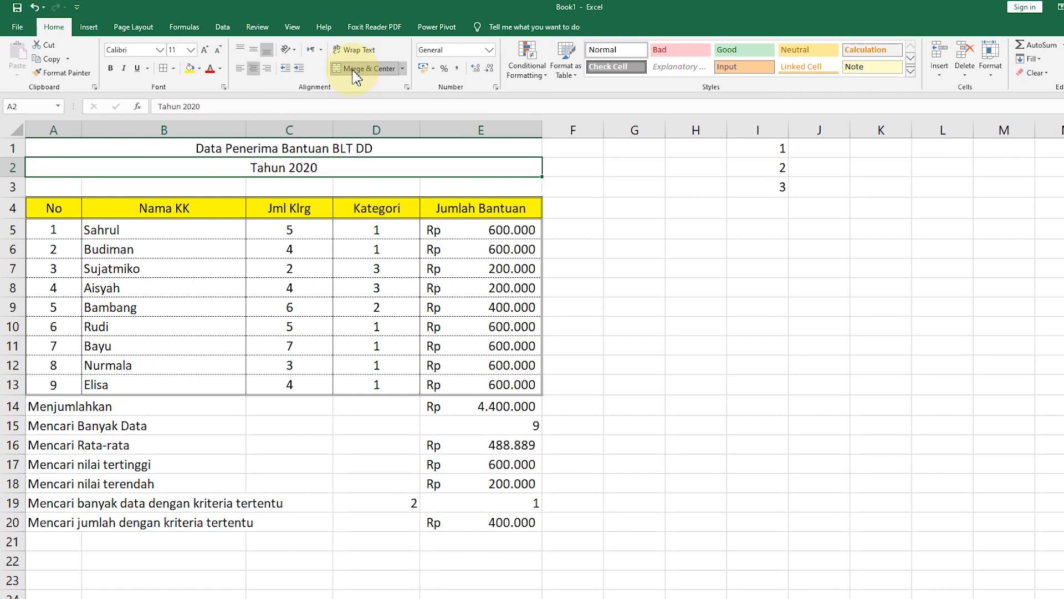
pyautogui.click(589, 322)
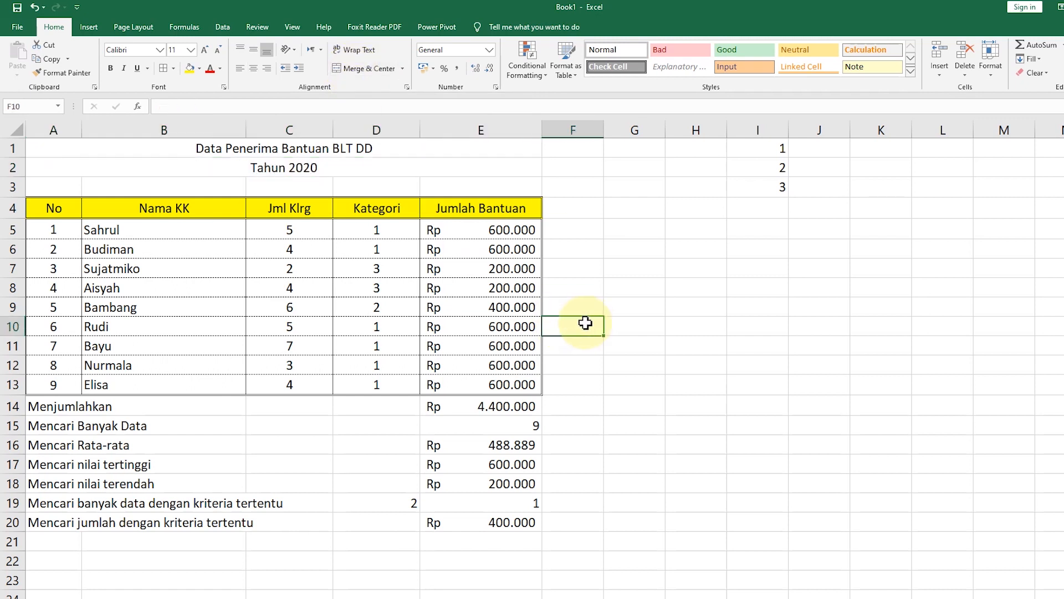
pyautogui.click(452, 158)
pyautogui.click(453, 167)
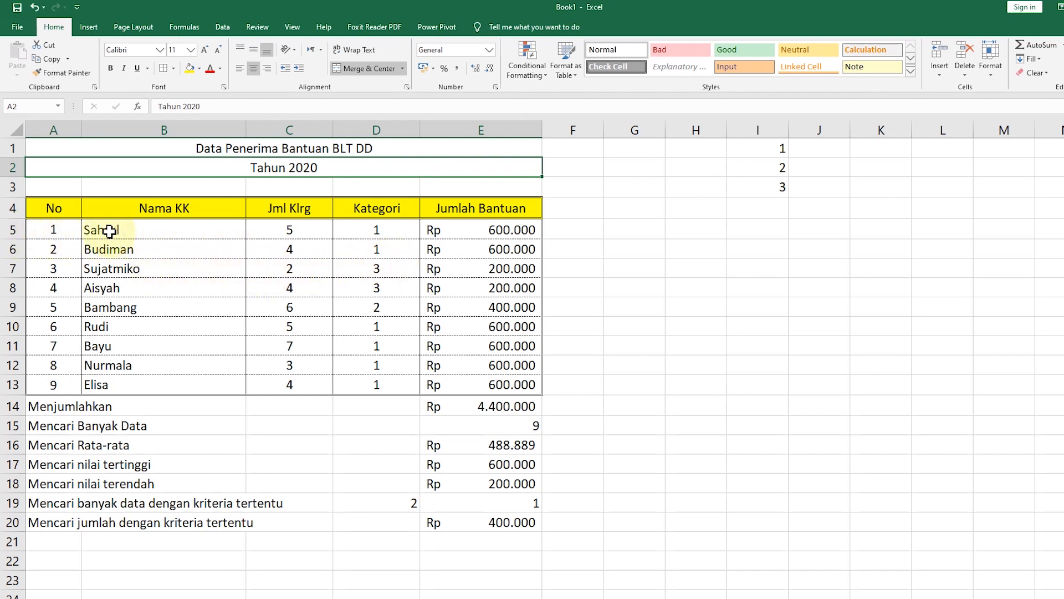
pyautogui.moveTo(108, 231); pyautogui.dragTo(468, 380)
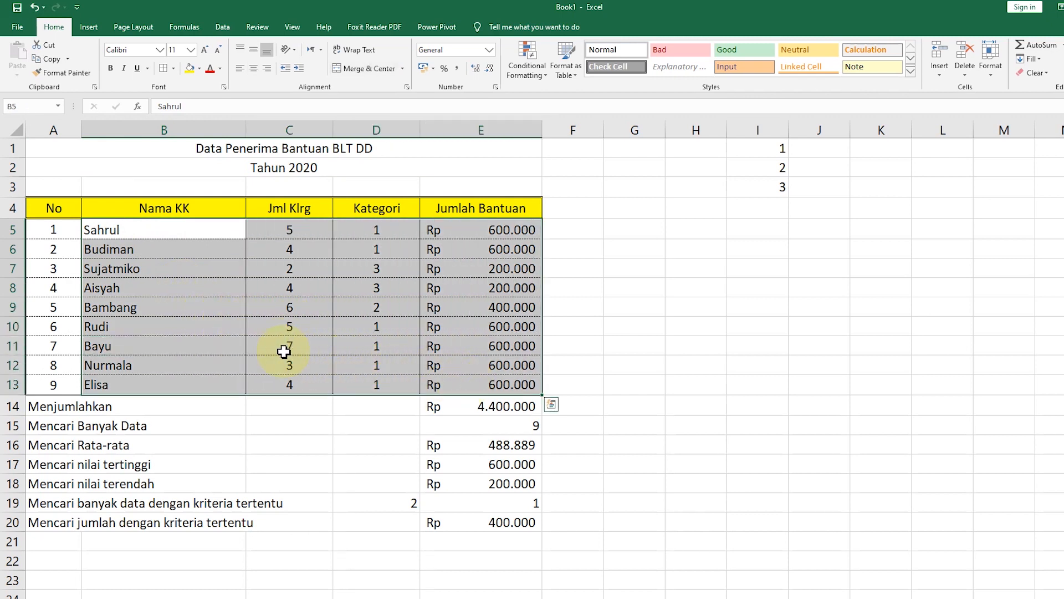
pyautogui.click(499, 305)
pyautogui.moveTo(95, 231); pyautogui.dragTo(108, 378)
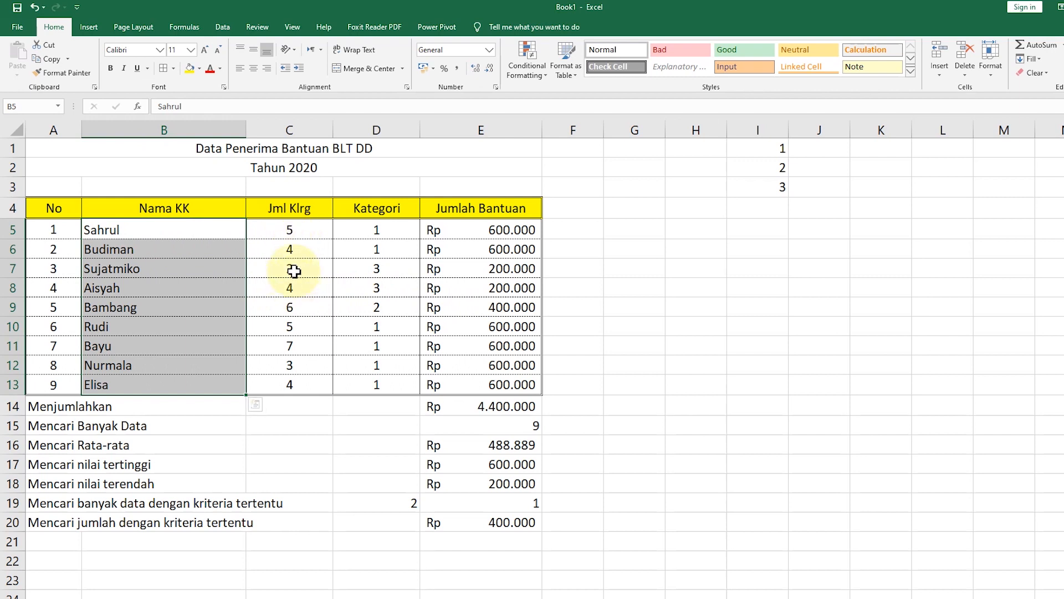
pyautogui.click(167, 246)
# - Start a custom sort of B5:E13 and set the first level to the name column, by cell values from A to Z
pyautogui.click(176, 232)
pyautogui.moveTo(176, 232); pyautogui.dragTo(491, 387)
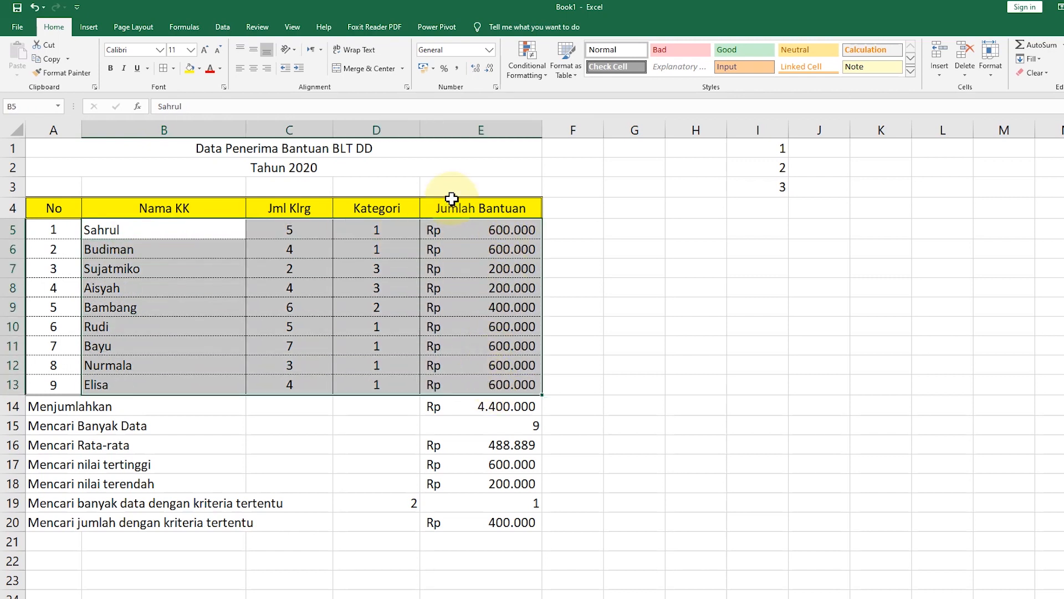
pyautogui.click(223, 27)
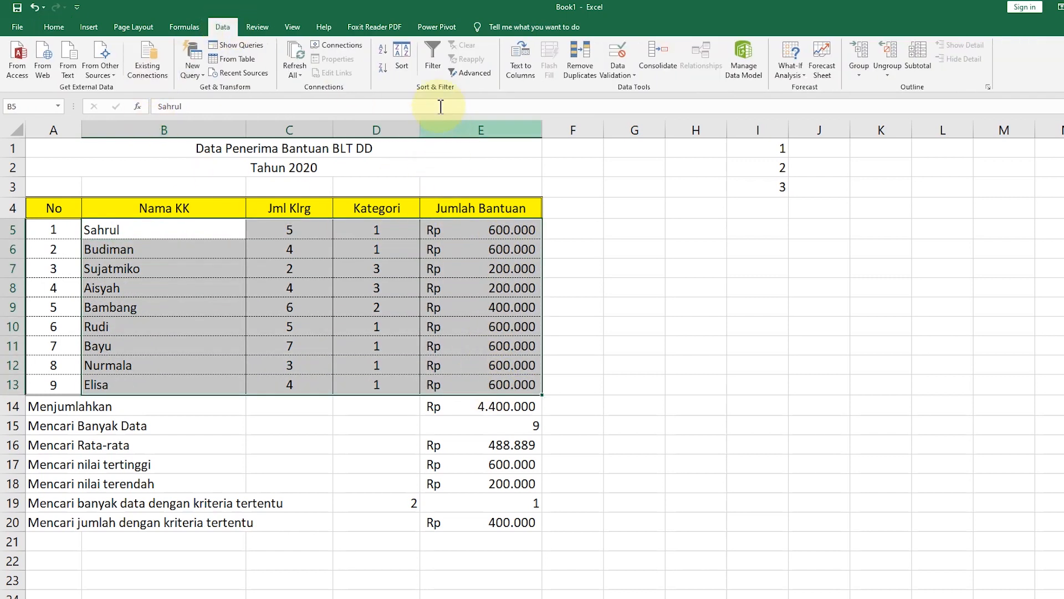
pyautogui.click(402, 57)
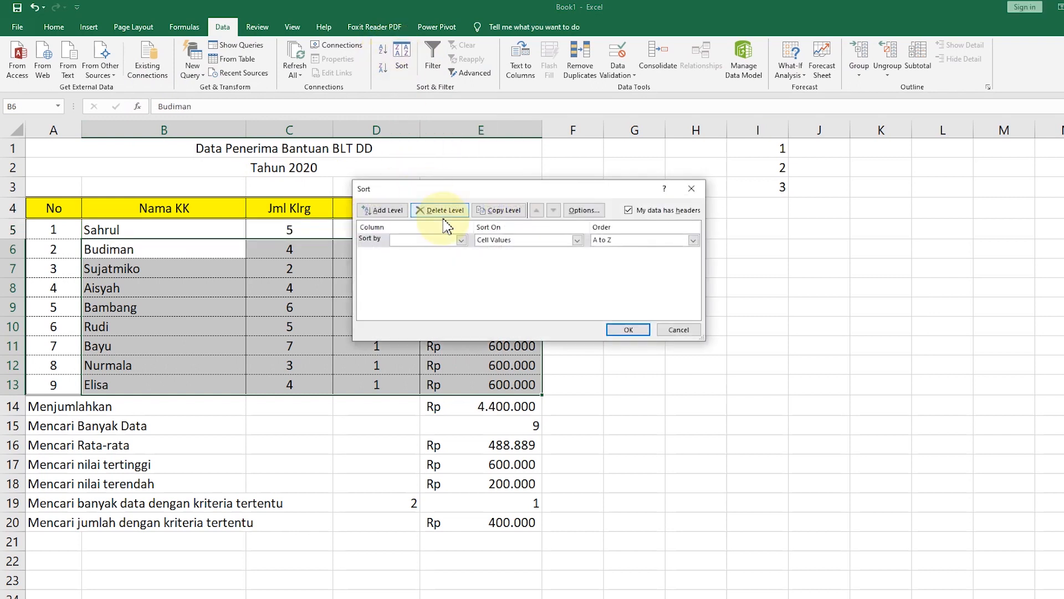
pyautogui.moveTo(460, 190); pyautogui.dragTo(511, 169)
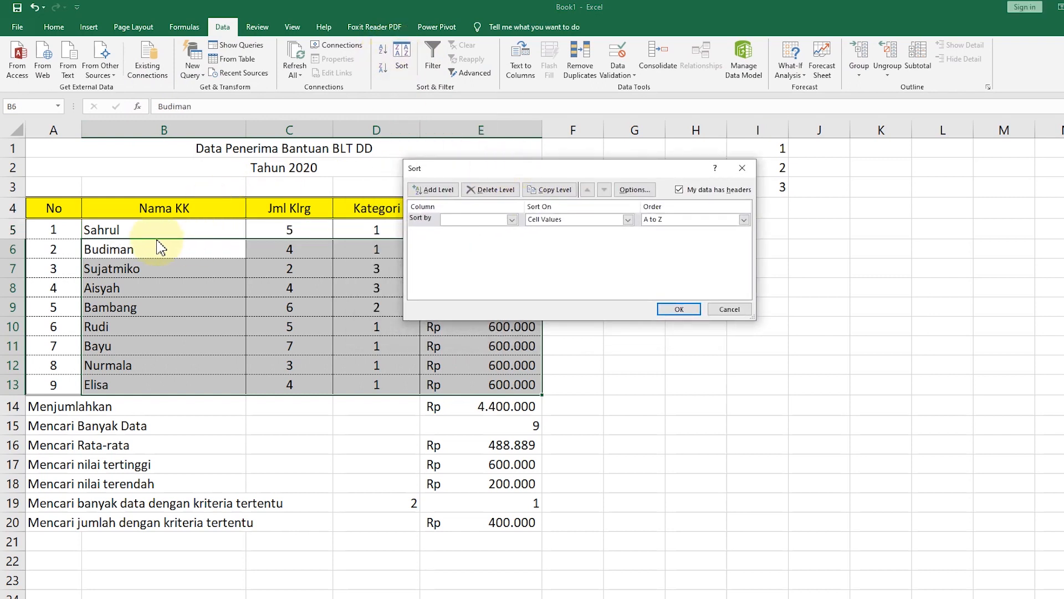
pyautogui.click(509, 219)
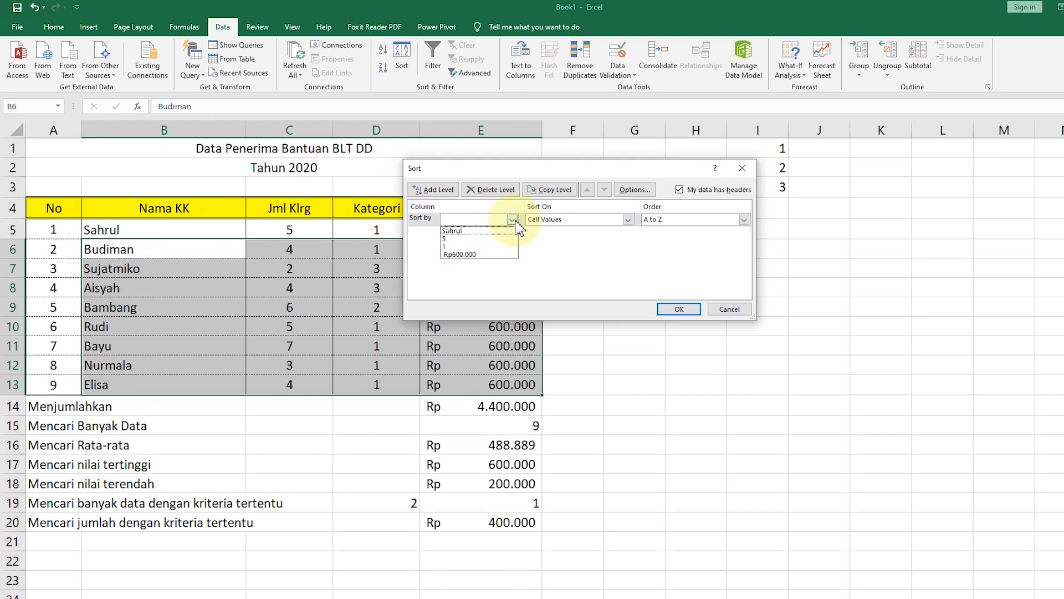
pyautogui.click(460, 231)
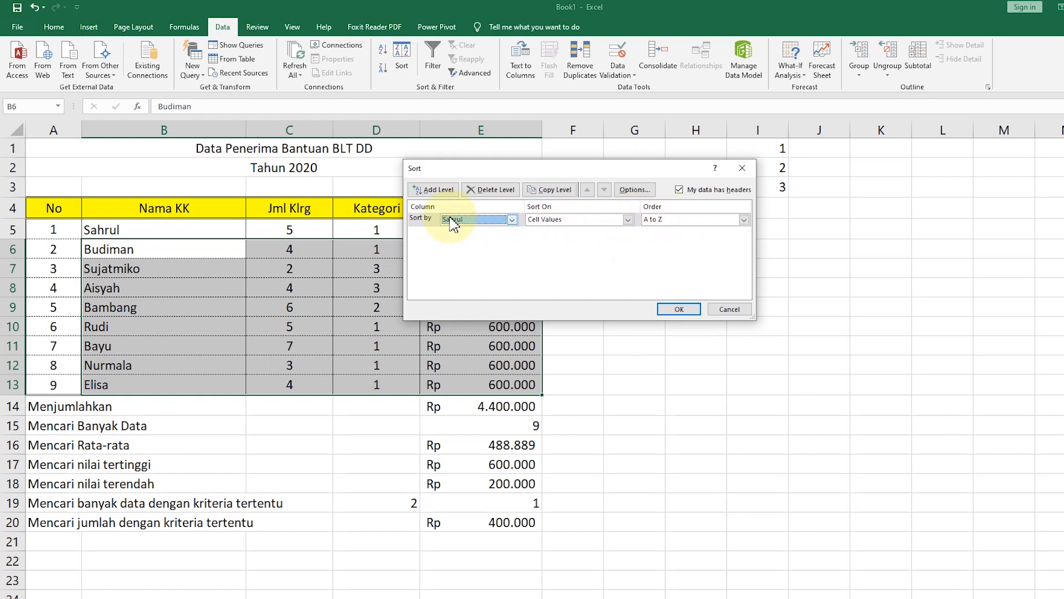
# - Add a second sort level on the category column, ordered smallest to largest, and apply the sort
pyautogui.click(444, 191)
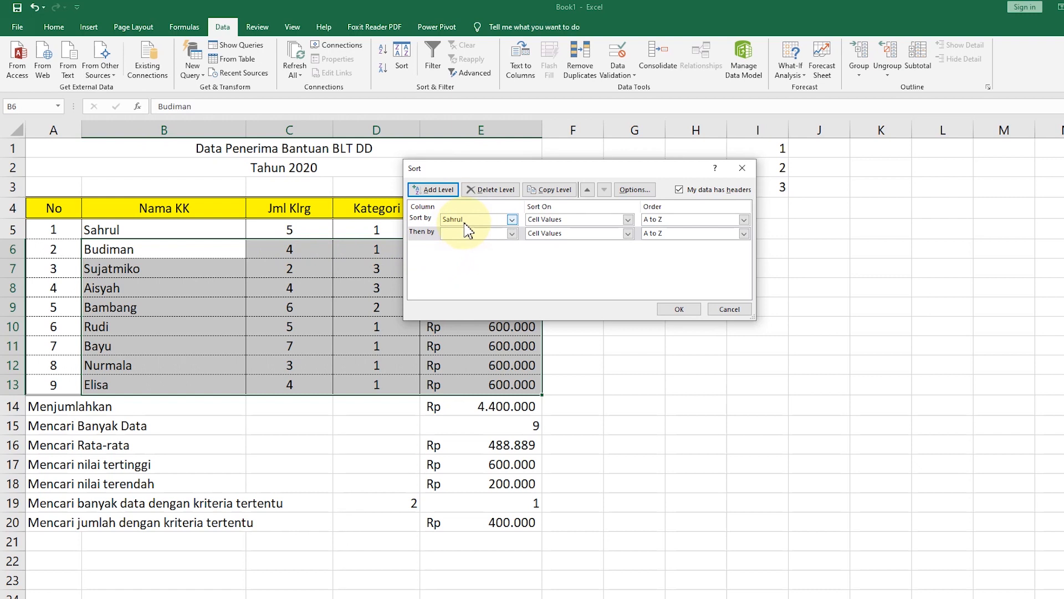
pyautogui.click(511, 233)
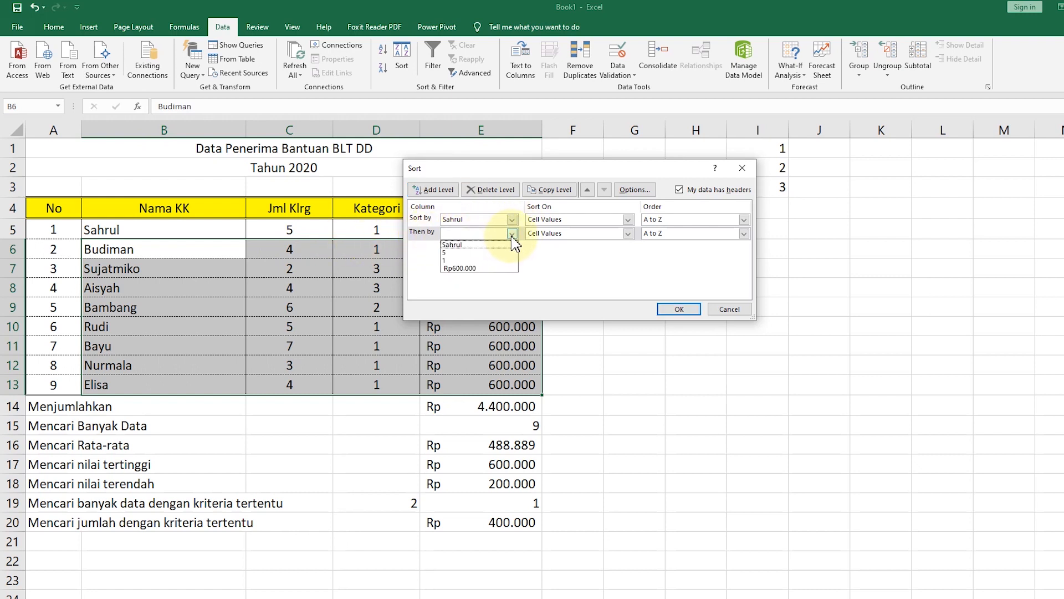
pyautogui.click(464, 260)
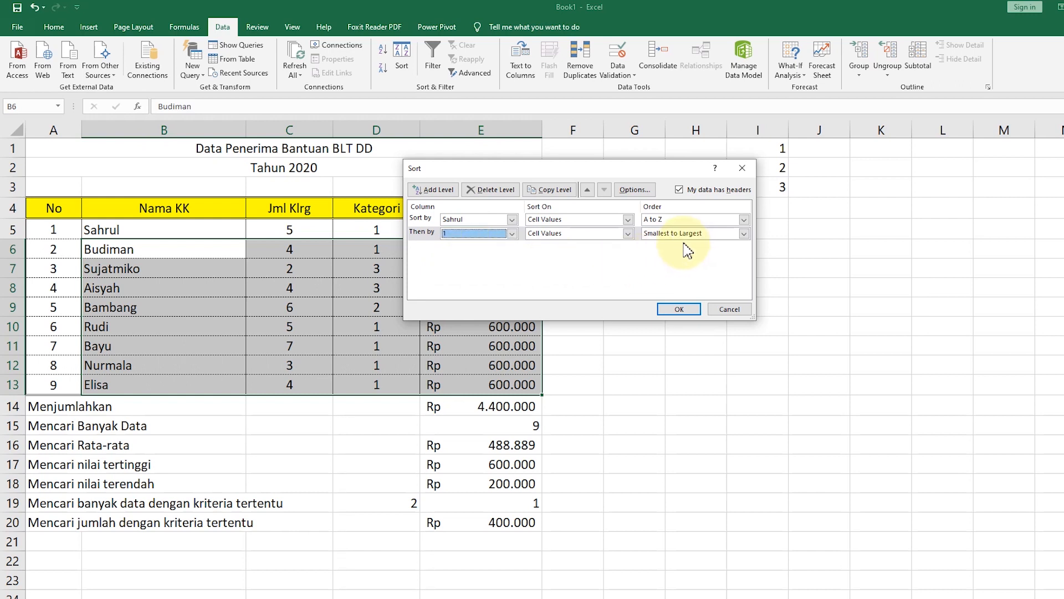
pyautogui.click(679, 310)
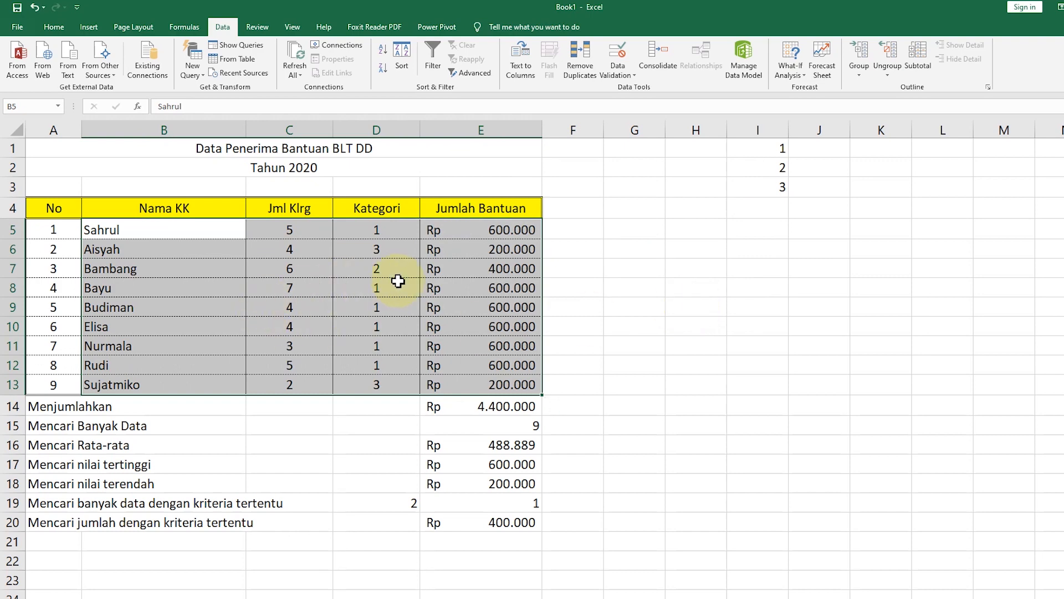
pyautogui.click(326, 266)
pyautogui.click(173, 235)
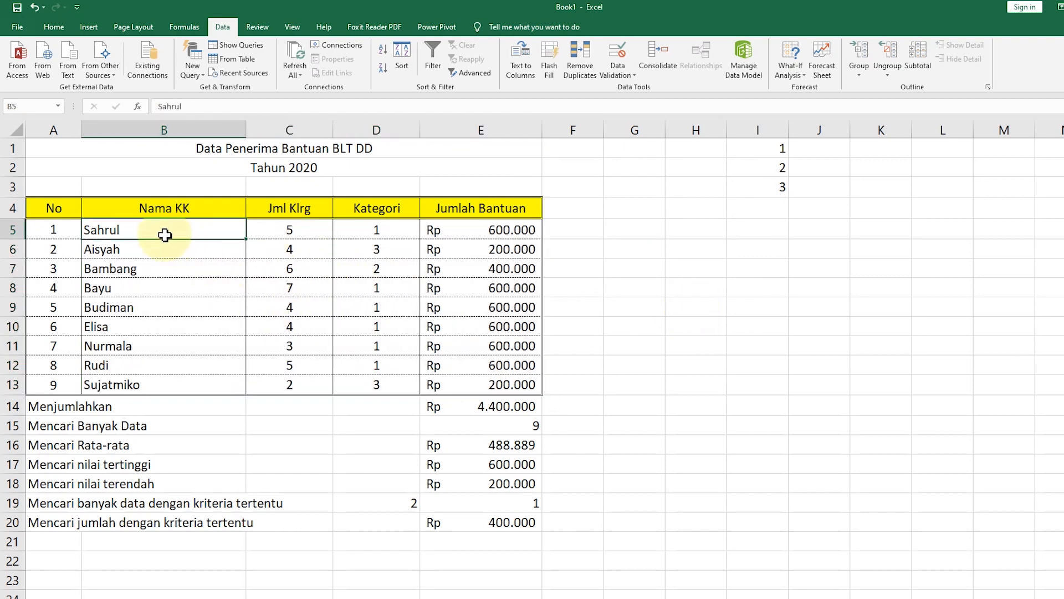
pyautogui.moveTo(114, 211); pyautogui.dragTo(486, 383)
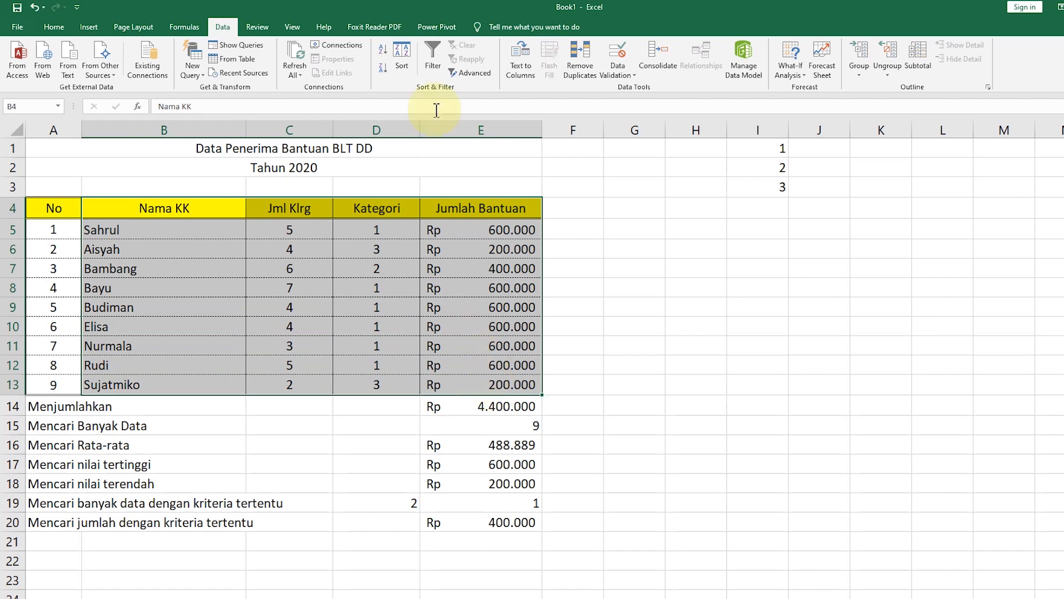
pyautogui.click(405, 63)
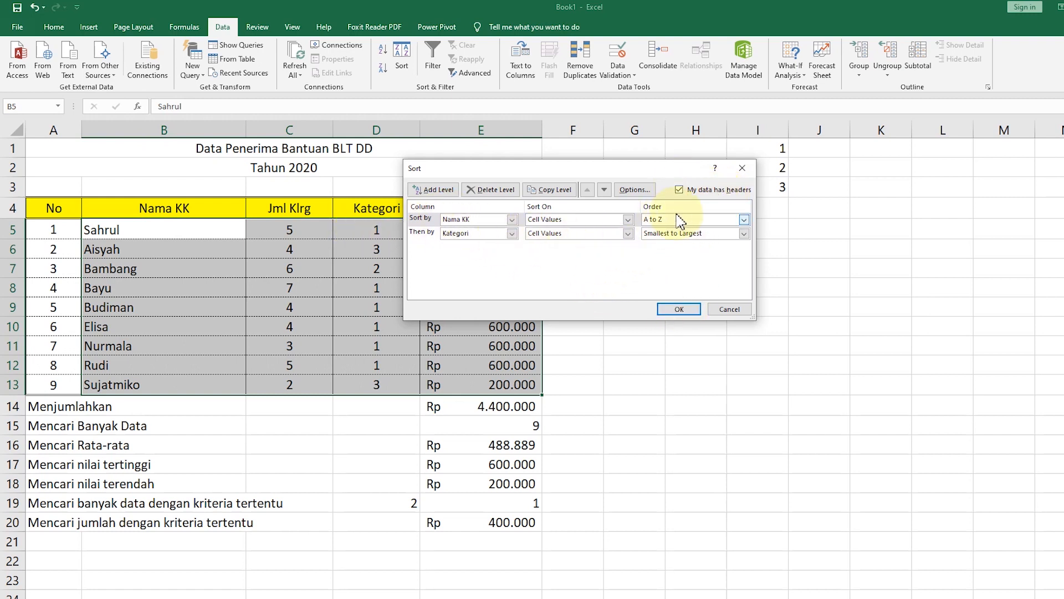
pyautogui.click(729, 311)
pyautogui.click(296, 306)
# - Sort B5:E13 again without treating its first row as headers, by Column B A to Z and Column D smallest to largest
pyautogui.click(157, 229)
pyautogui.moveTo(157, 230); pyautogui.dragTo(473, 388)
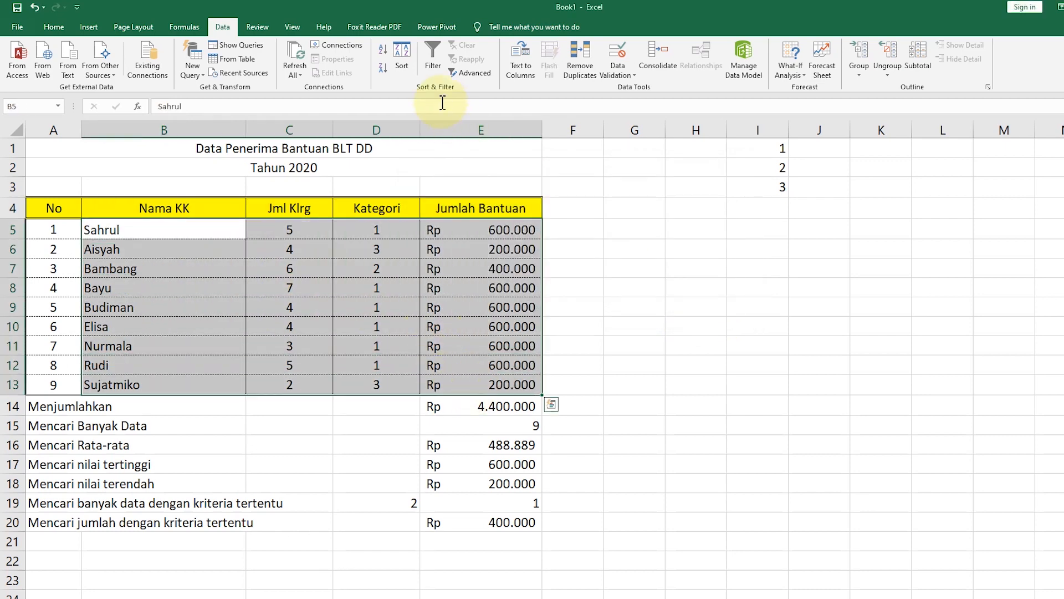
pyautogui.click(412, 68)
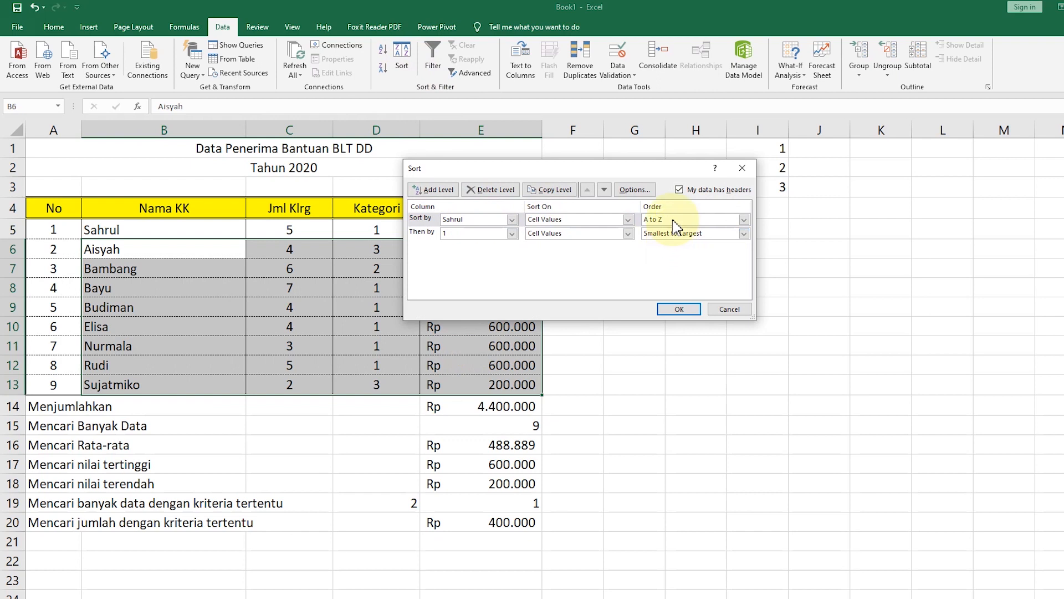
pyautogui.click(678, 190)
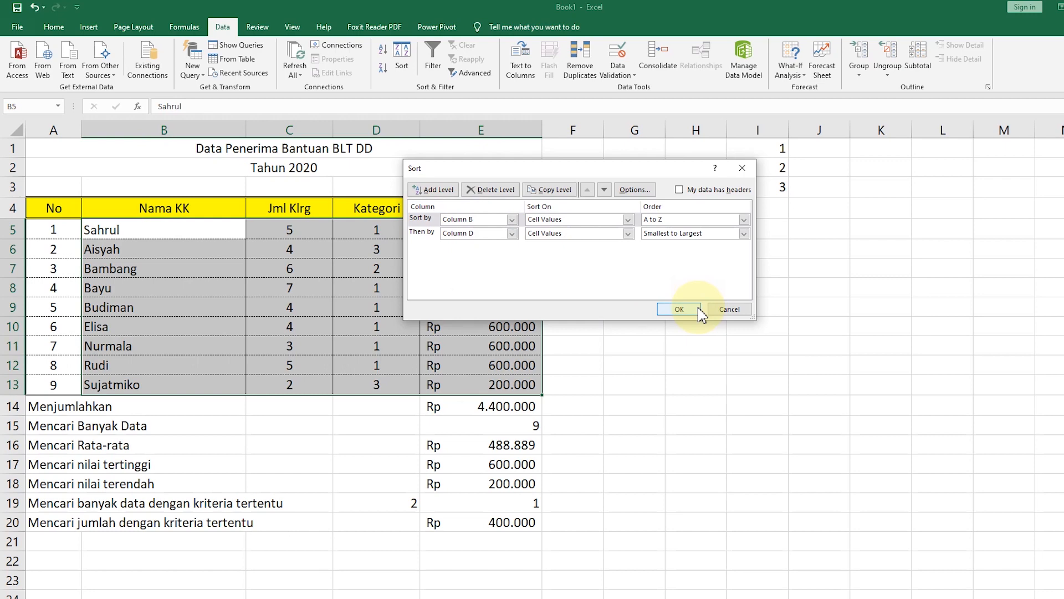
pyautogui.click(680, 310)
pyautogui.click(146, 231)
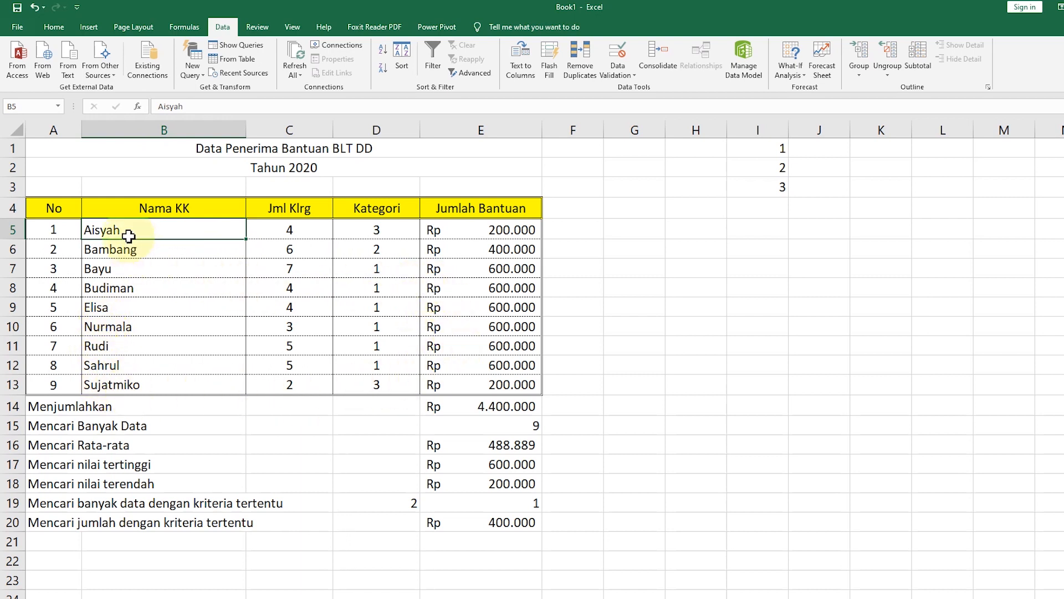
# - Add filters to the header row of the recipient table A4:E13
pyautogui.moveTo(59, 213); pyautogui.dragTo(526, 384)
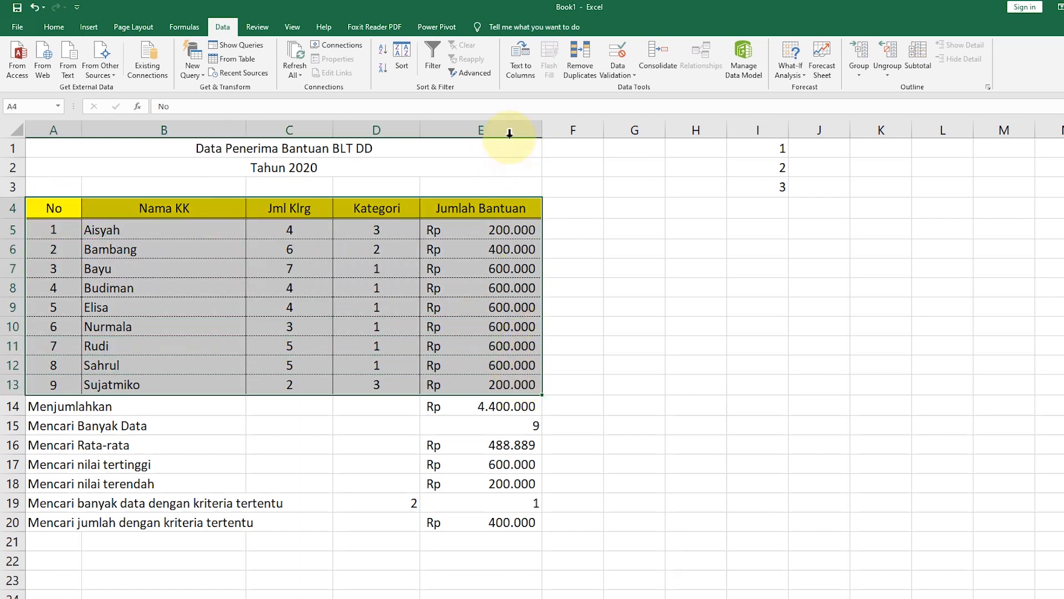
pyautogui.click(430, 70)
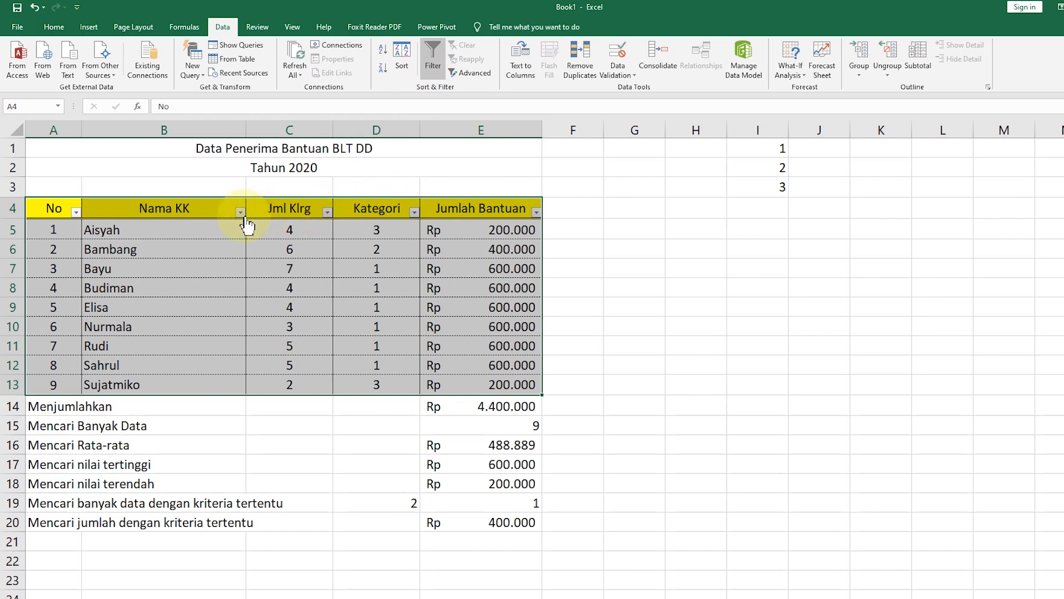
pyautogui.click(578, 187)
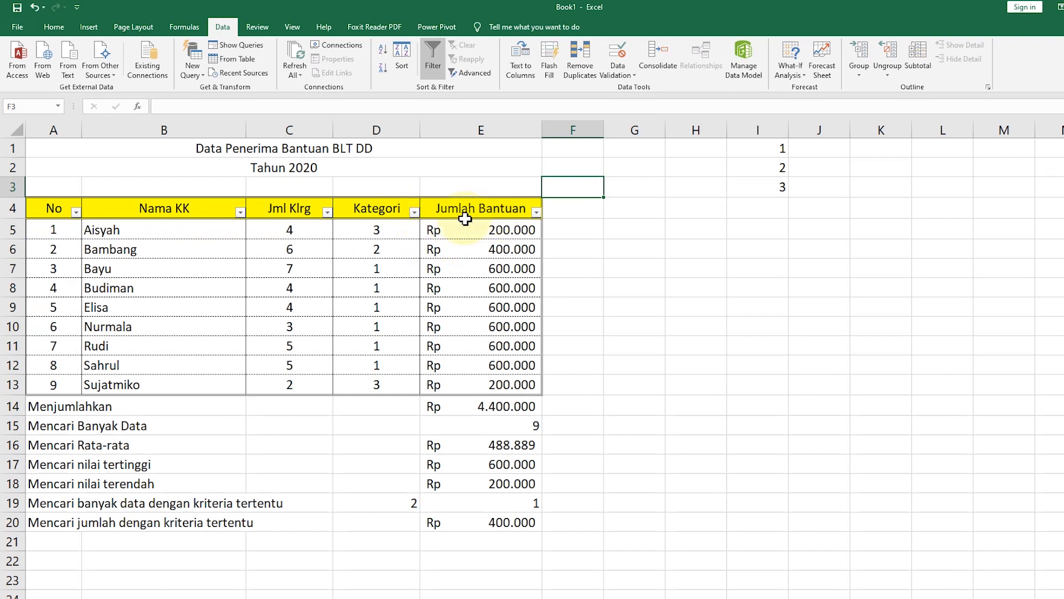
# - Filter the table by Kategori so that only category 1 rows are shown
pyautogui.click(414, 212)
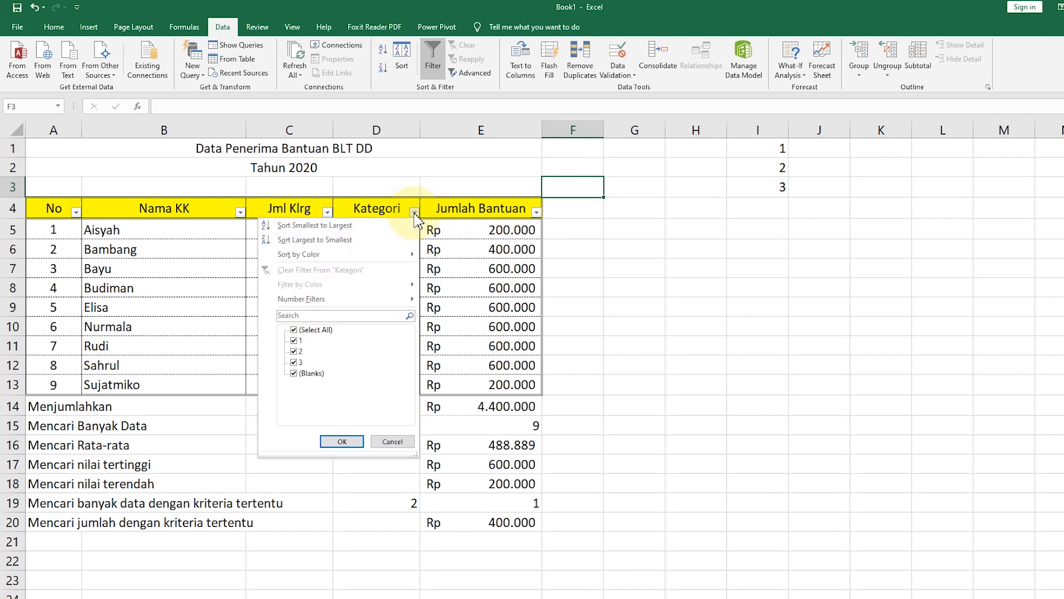
pyautogui.click(295, 340)
pyautogui.click(342, 442)
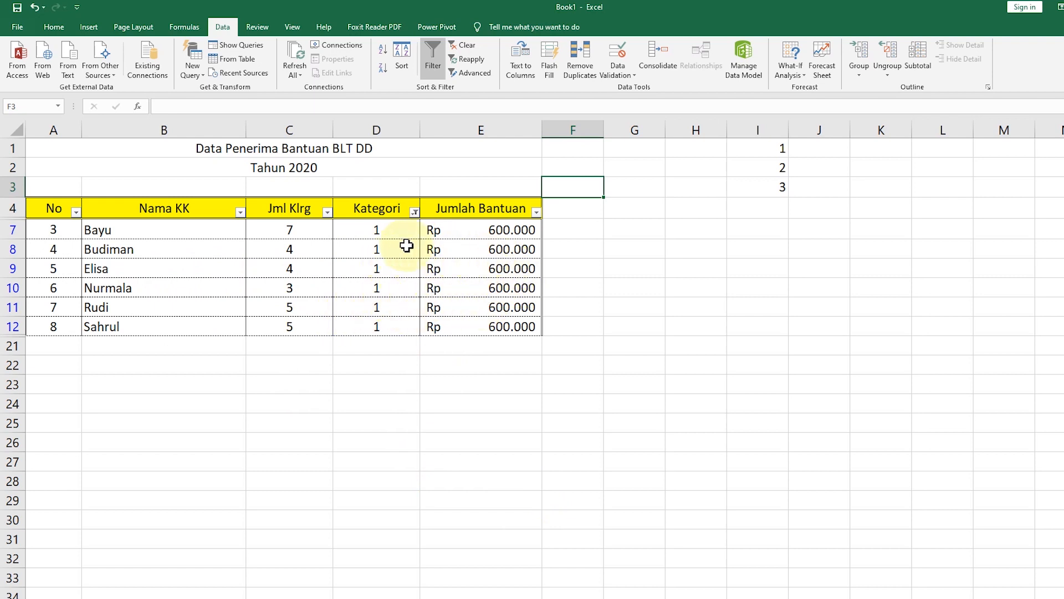
# - Reset the Kategori filter by selecting all values again
pyautogui.click(415, 211)
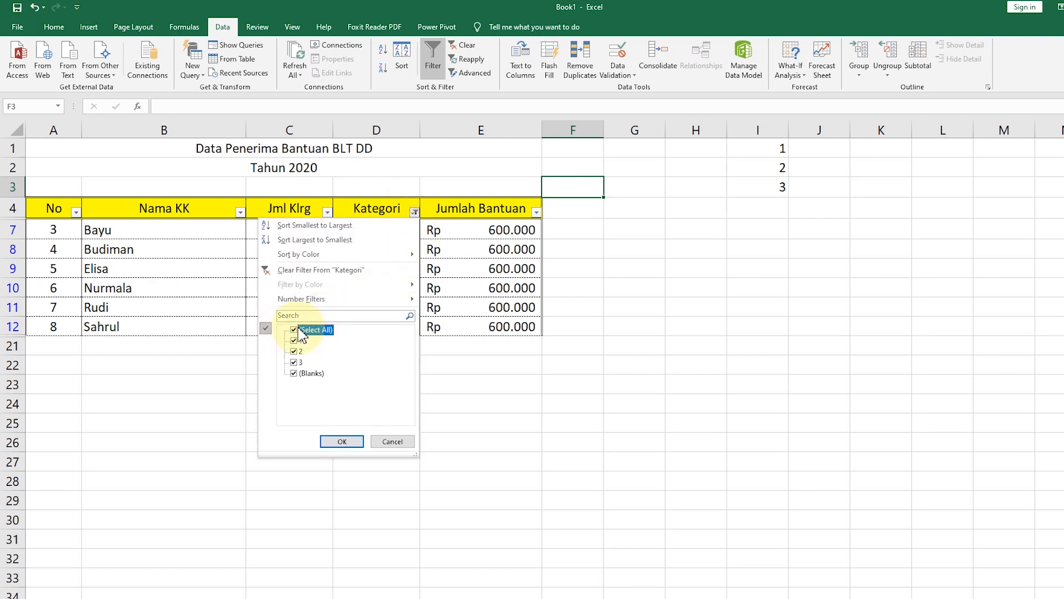
pyautogui.click(341, 441)
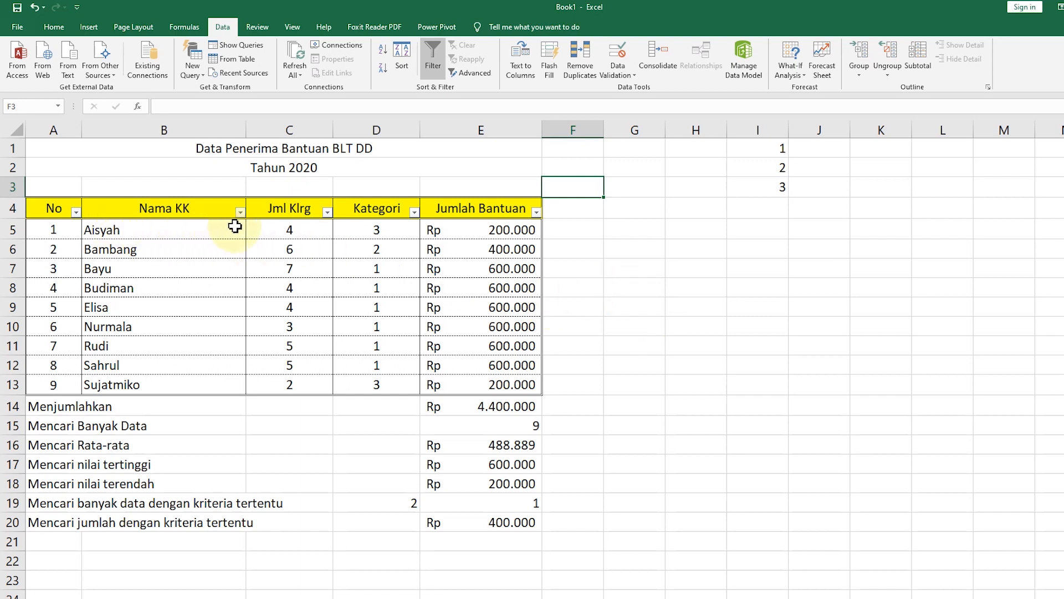
pyautogui.click(681, 209)
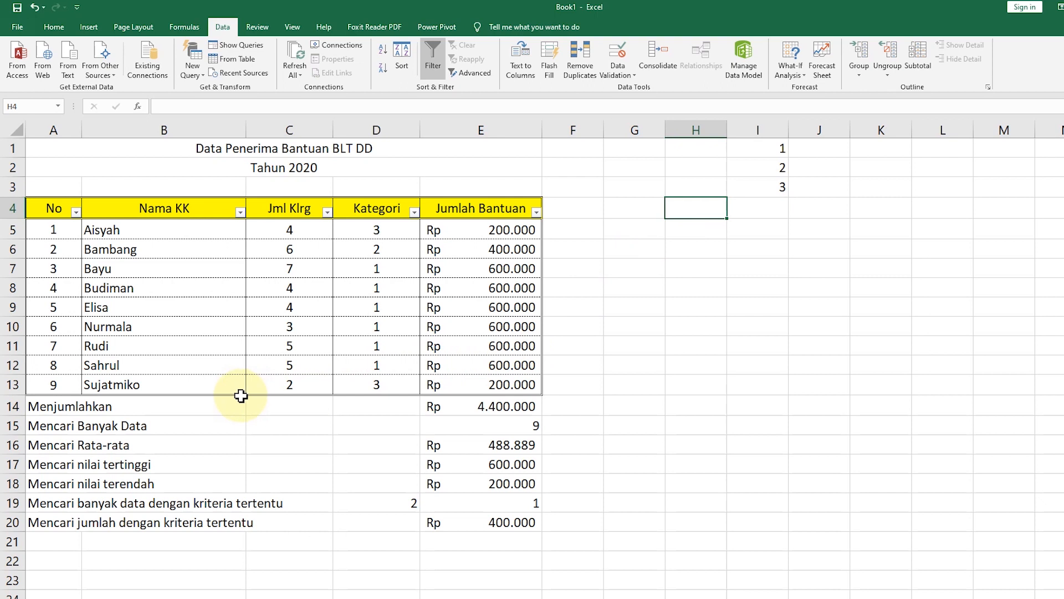